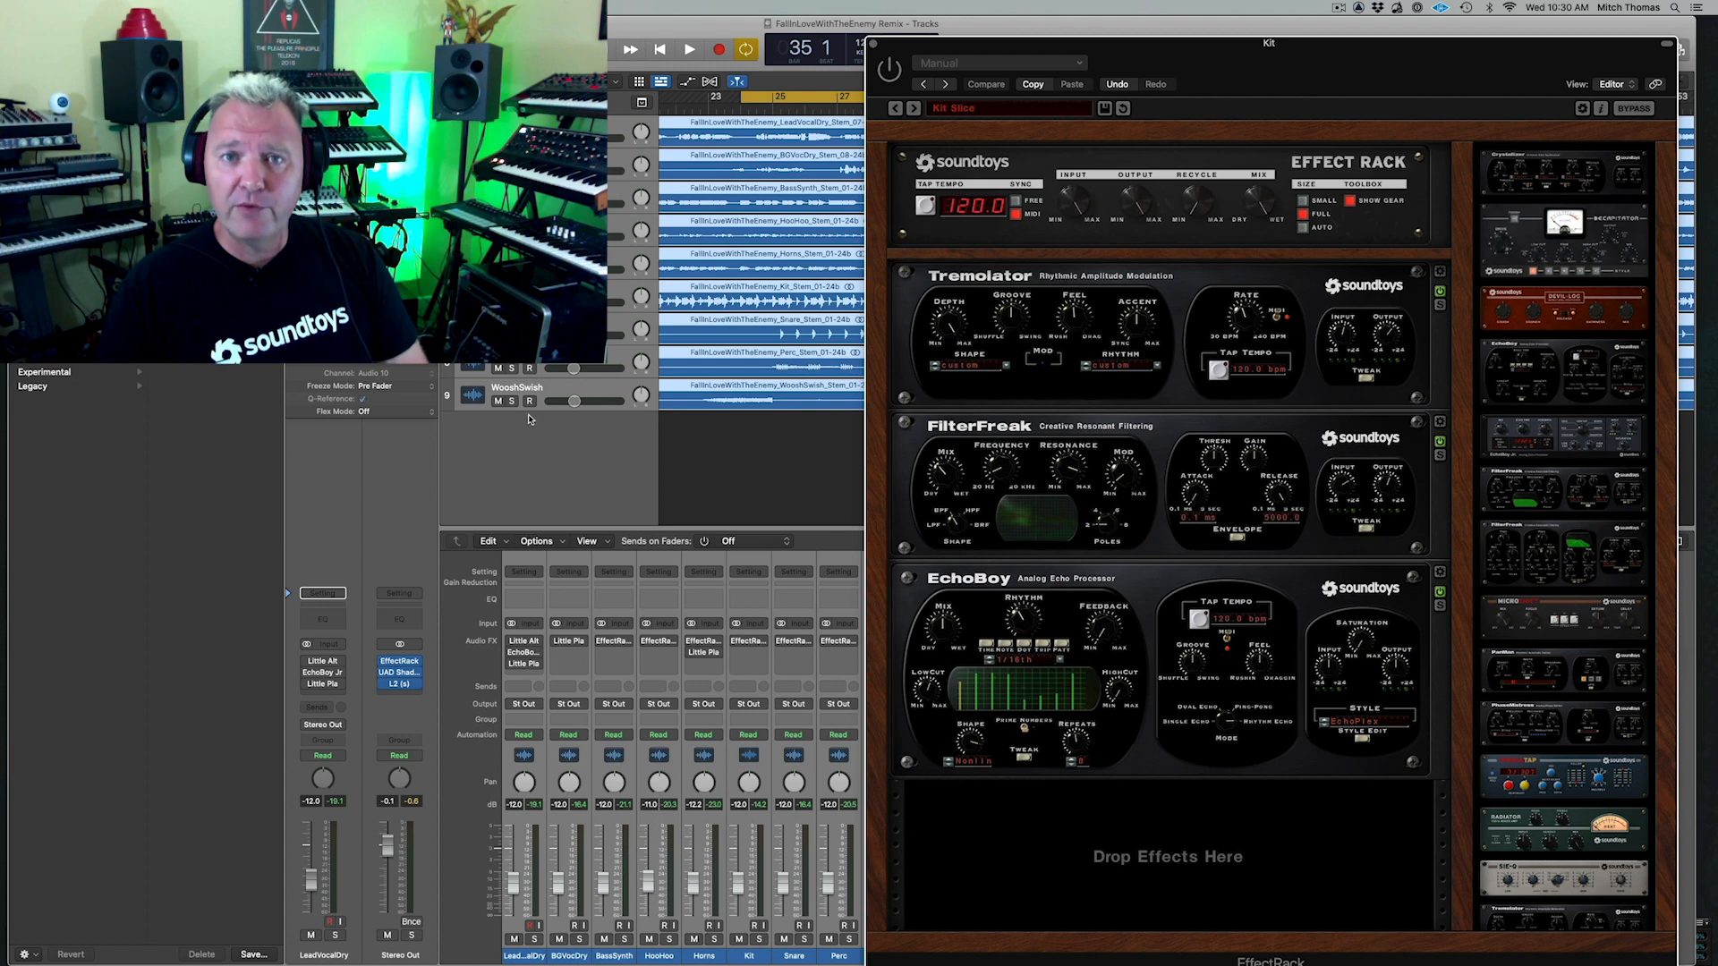
# Audition the looped remix section with all tracks playing
pyautogui.press('space')
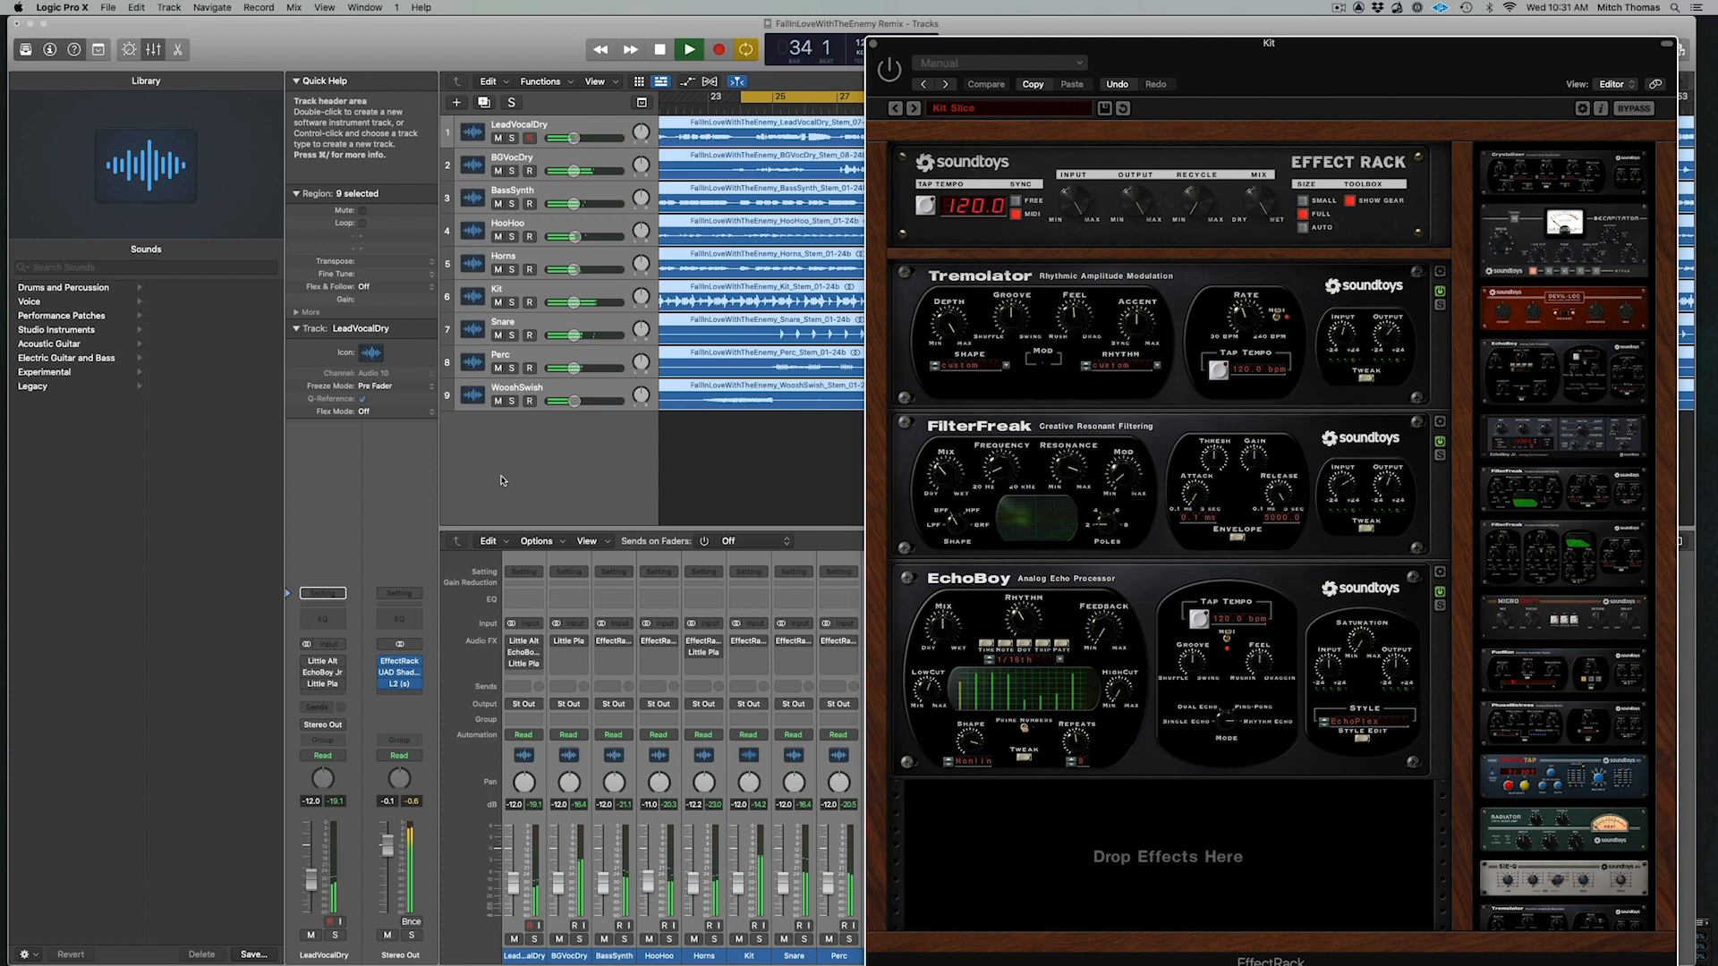
pyautogui.press('space')
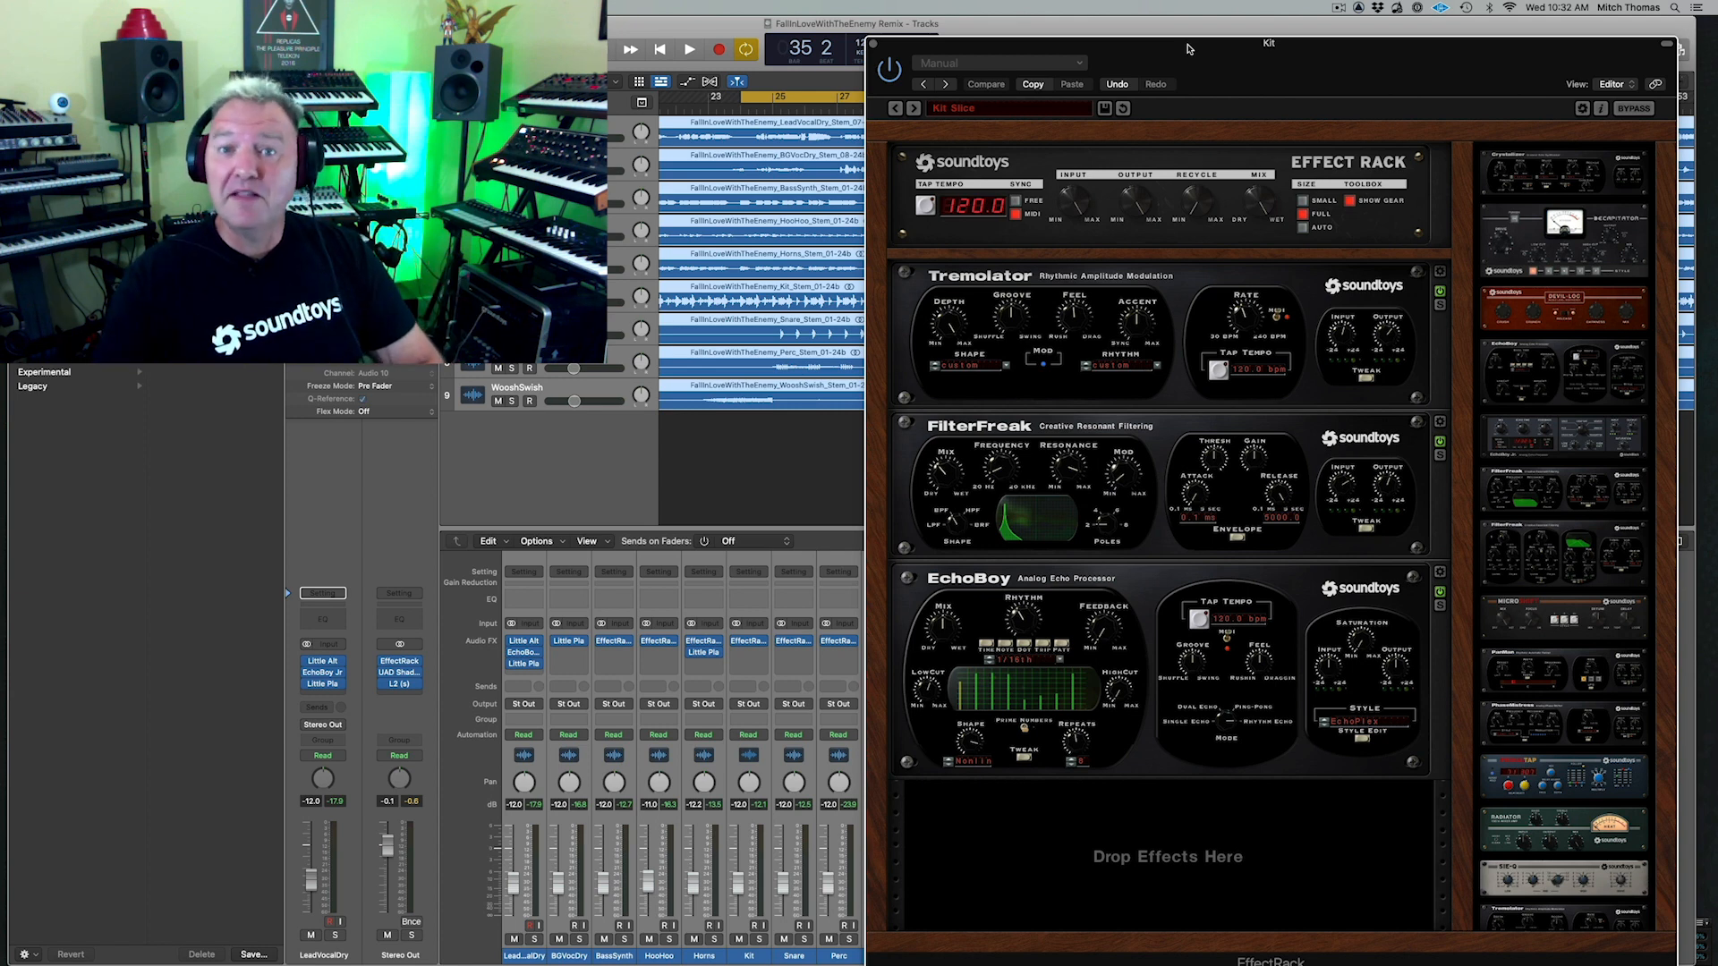
pyautogui.press('space')
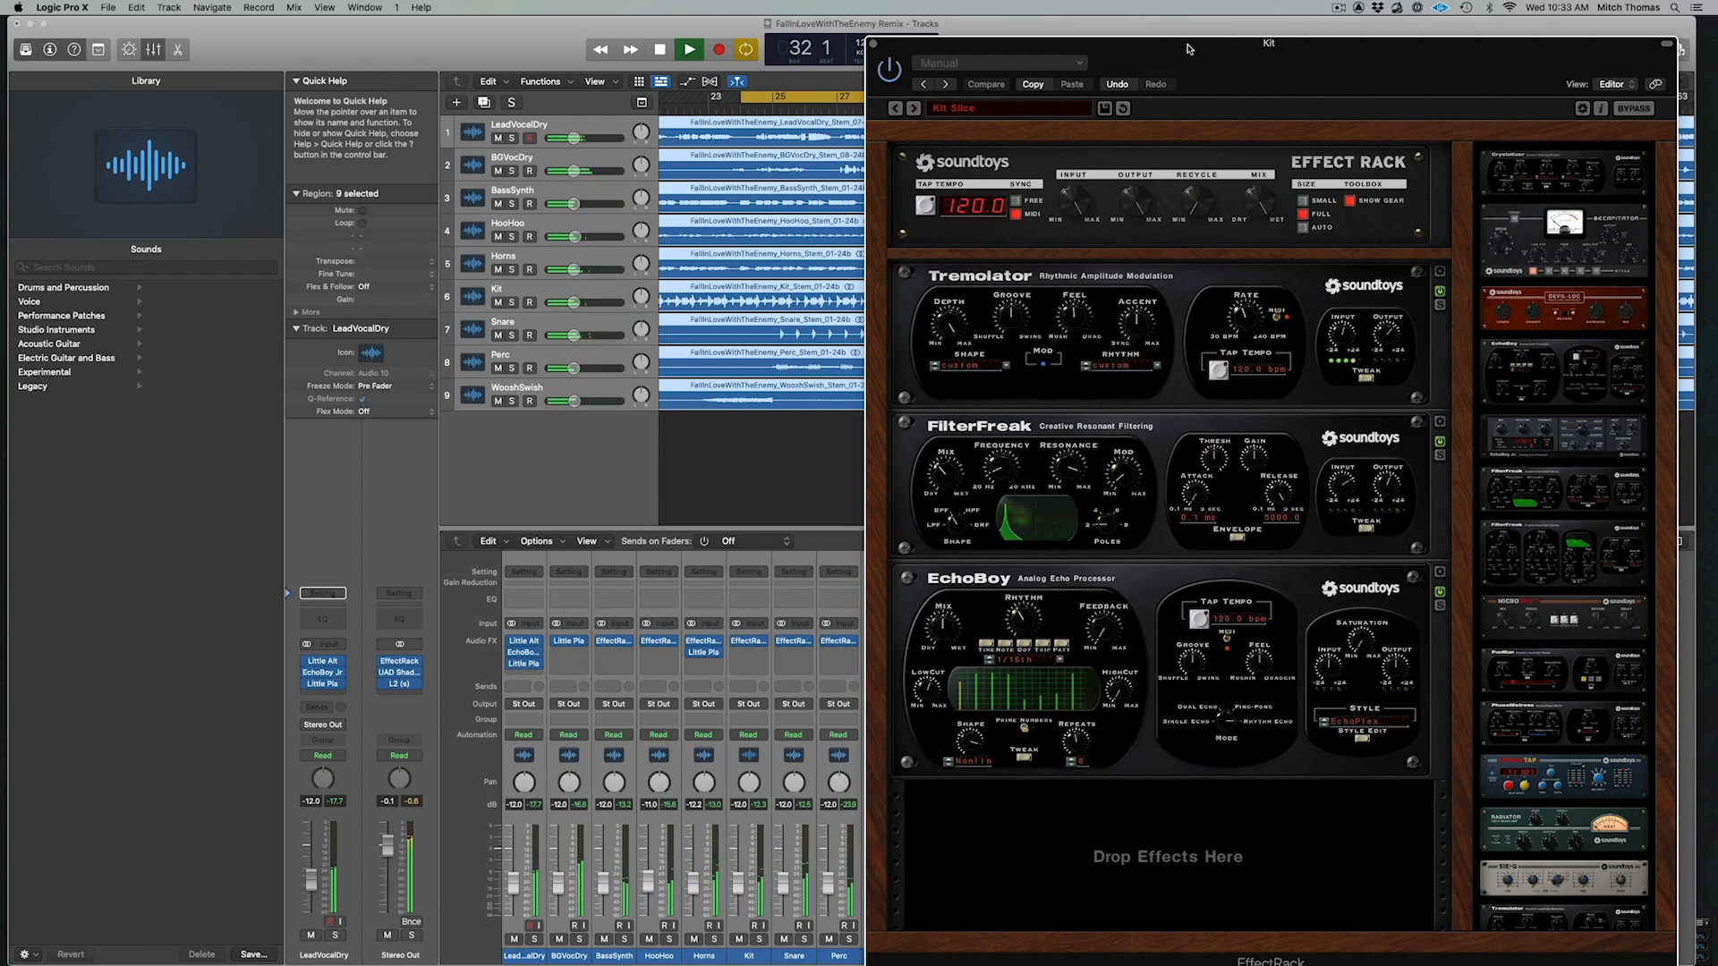
pyautogui.press('space')
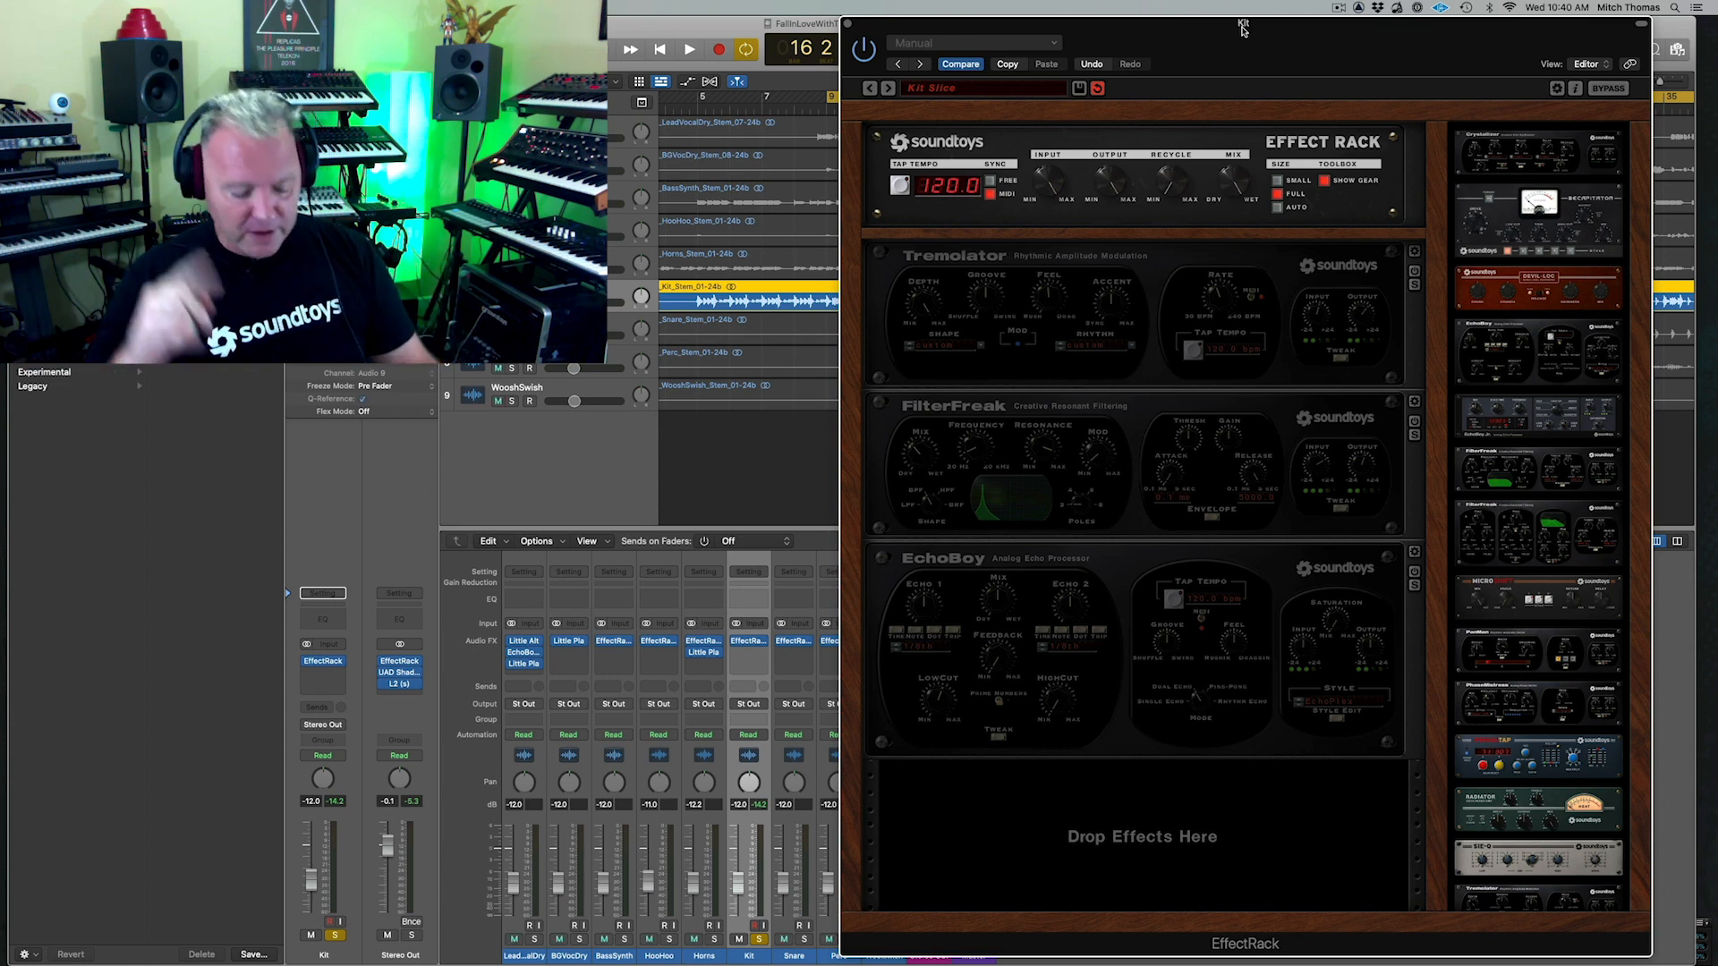
# Audition the soloed Kit track dry, and again with Tremolator enabled and its Tweak section expanded
pyautogui.press('space')
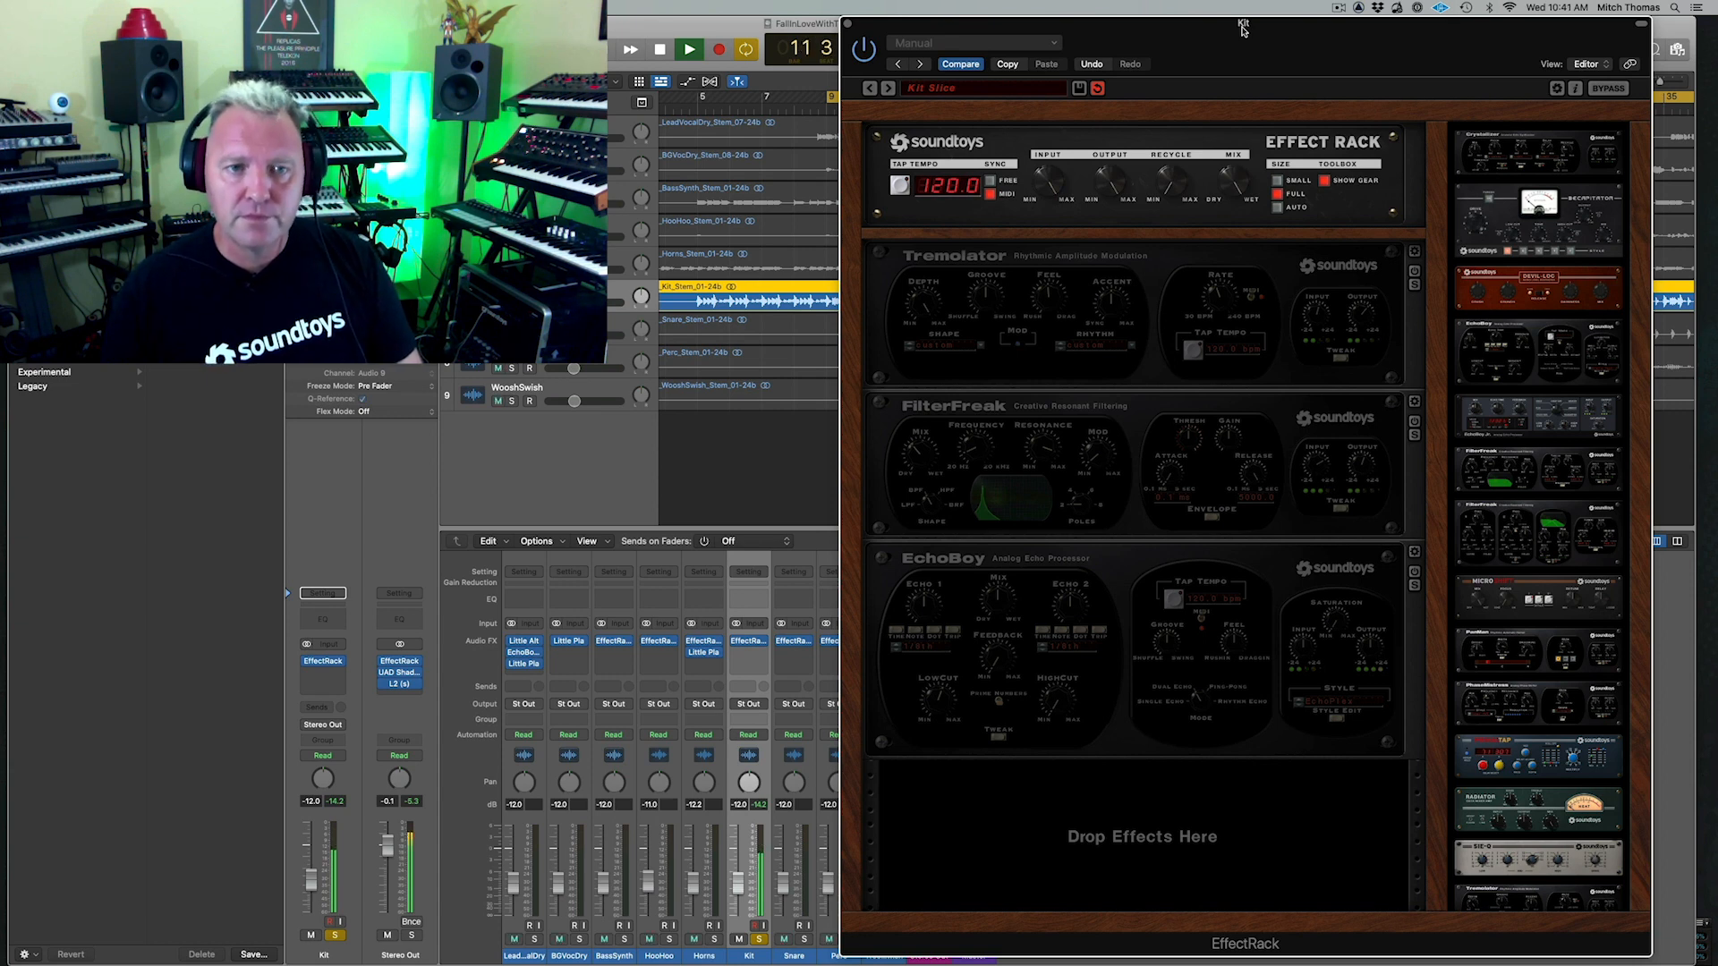
pyautogui.press('space')
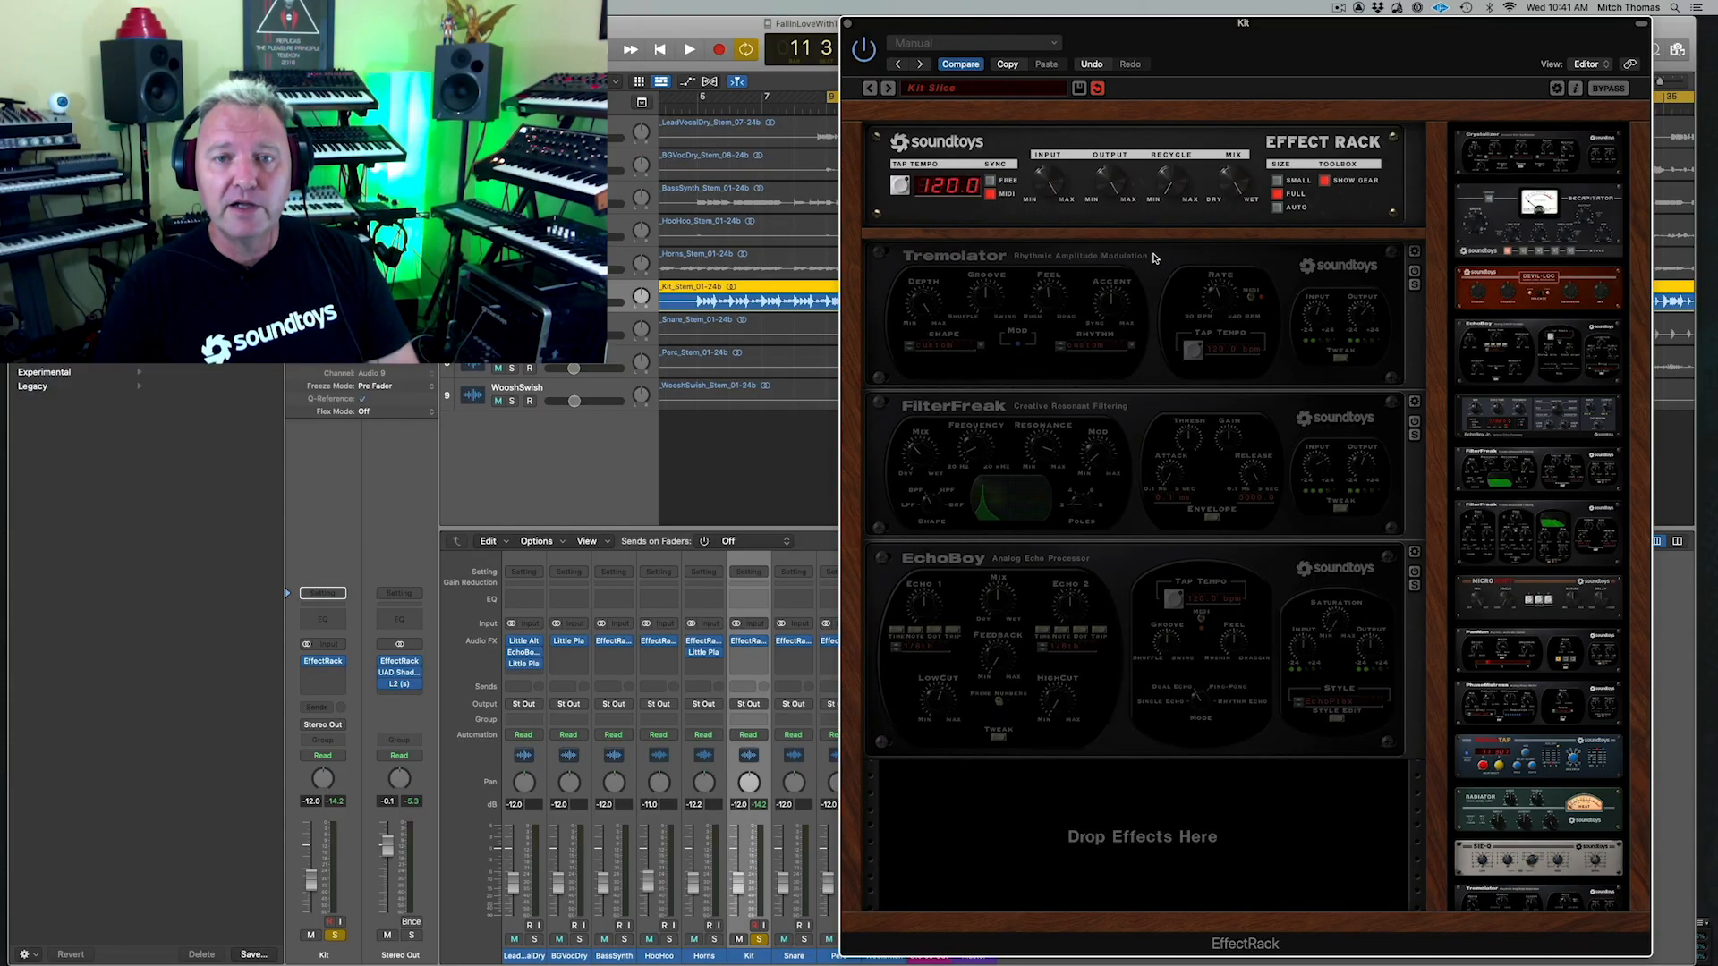
pyautogui.click(1414, 273)
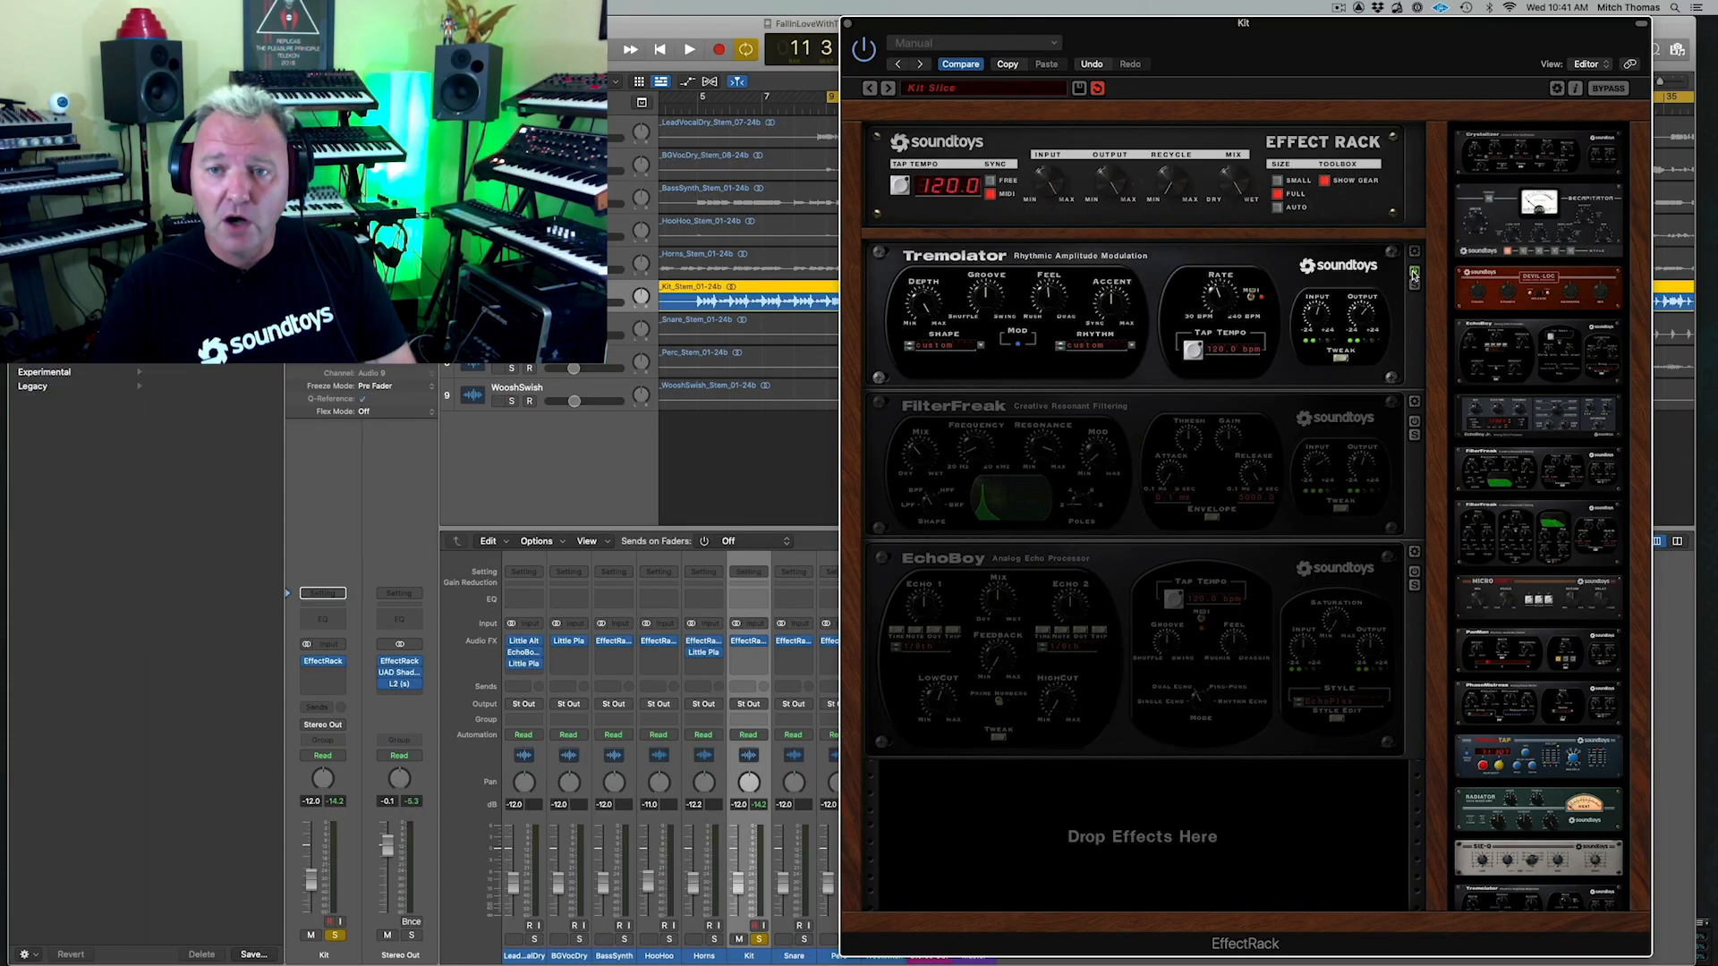
pyautogui.click(1339, 355)
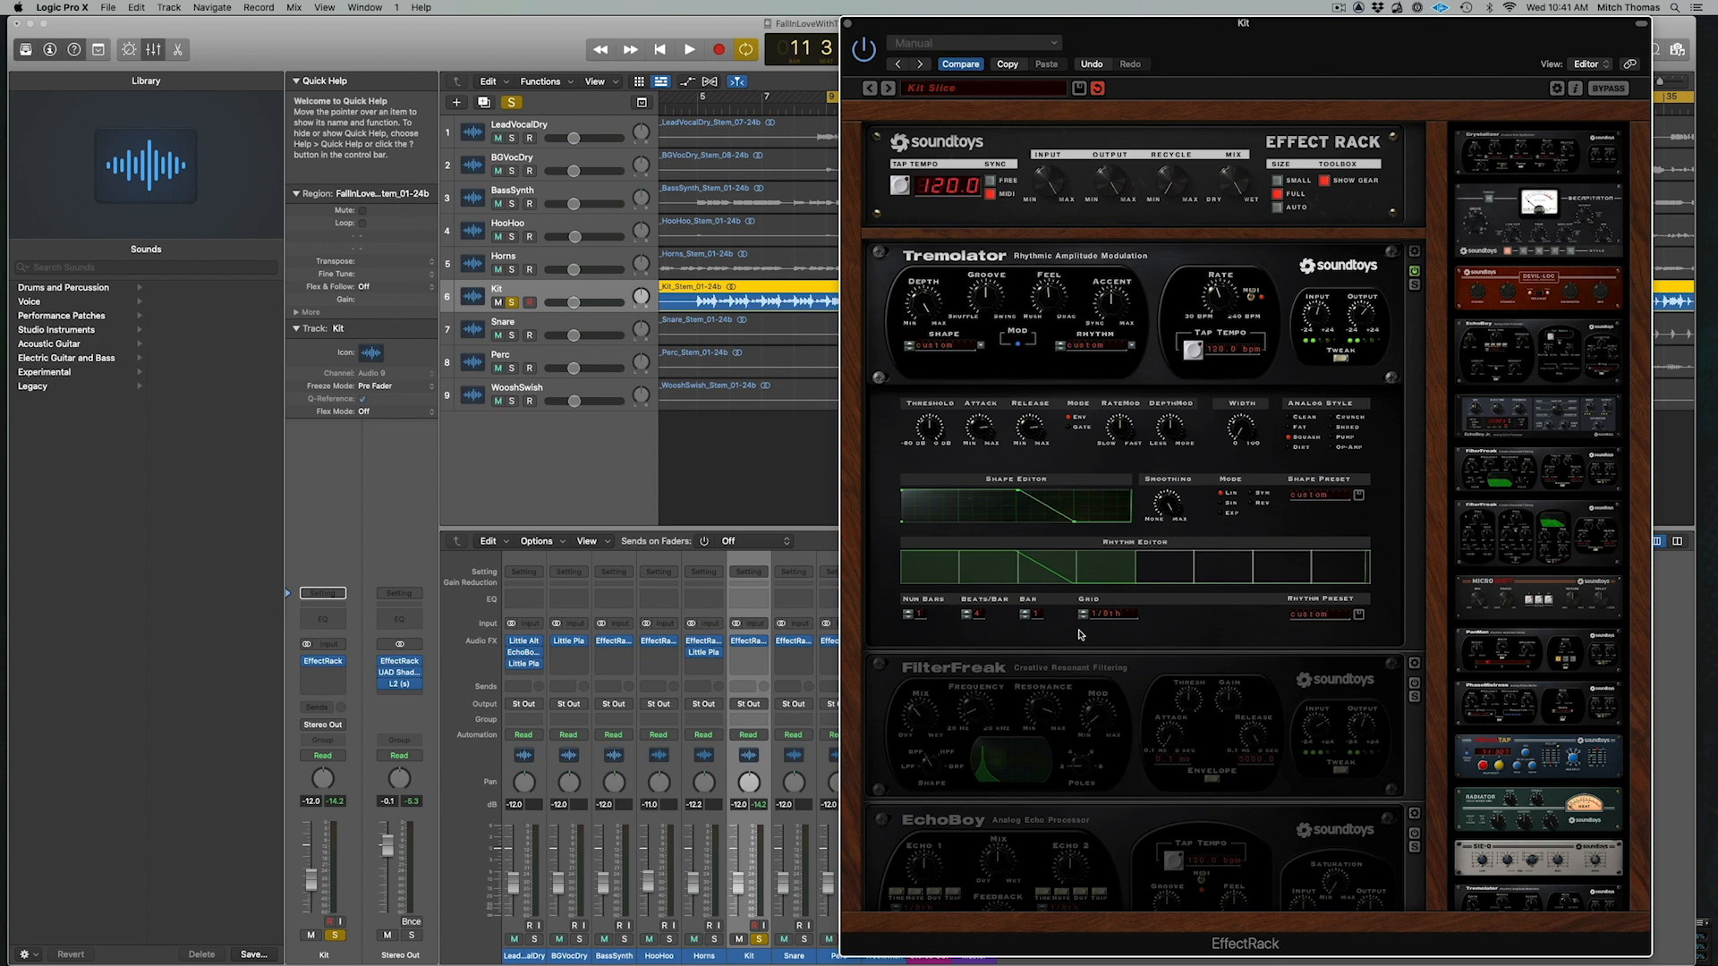
pyautogui.press('space')
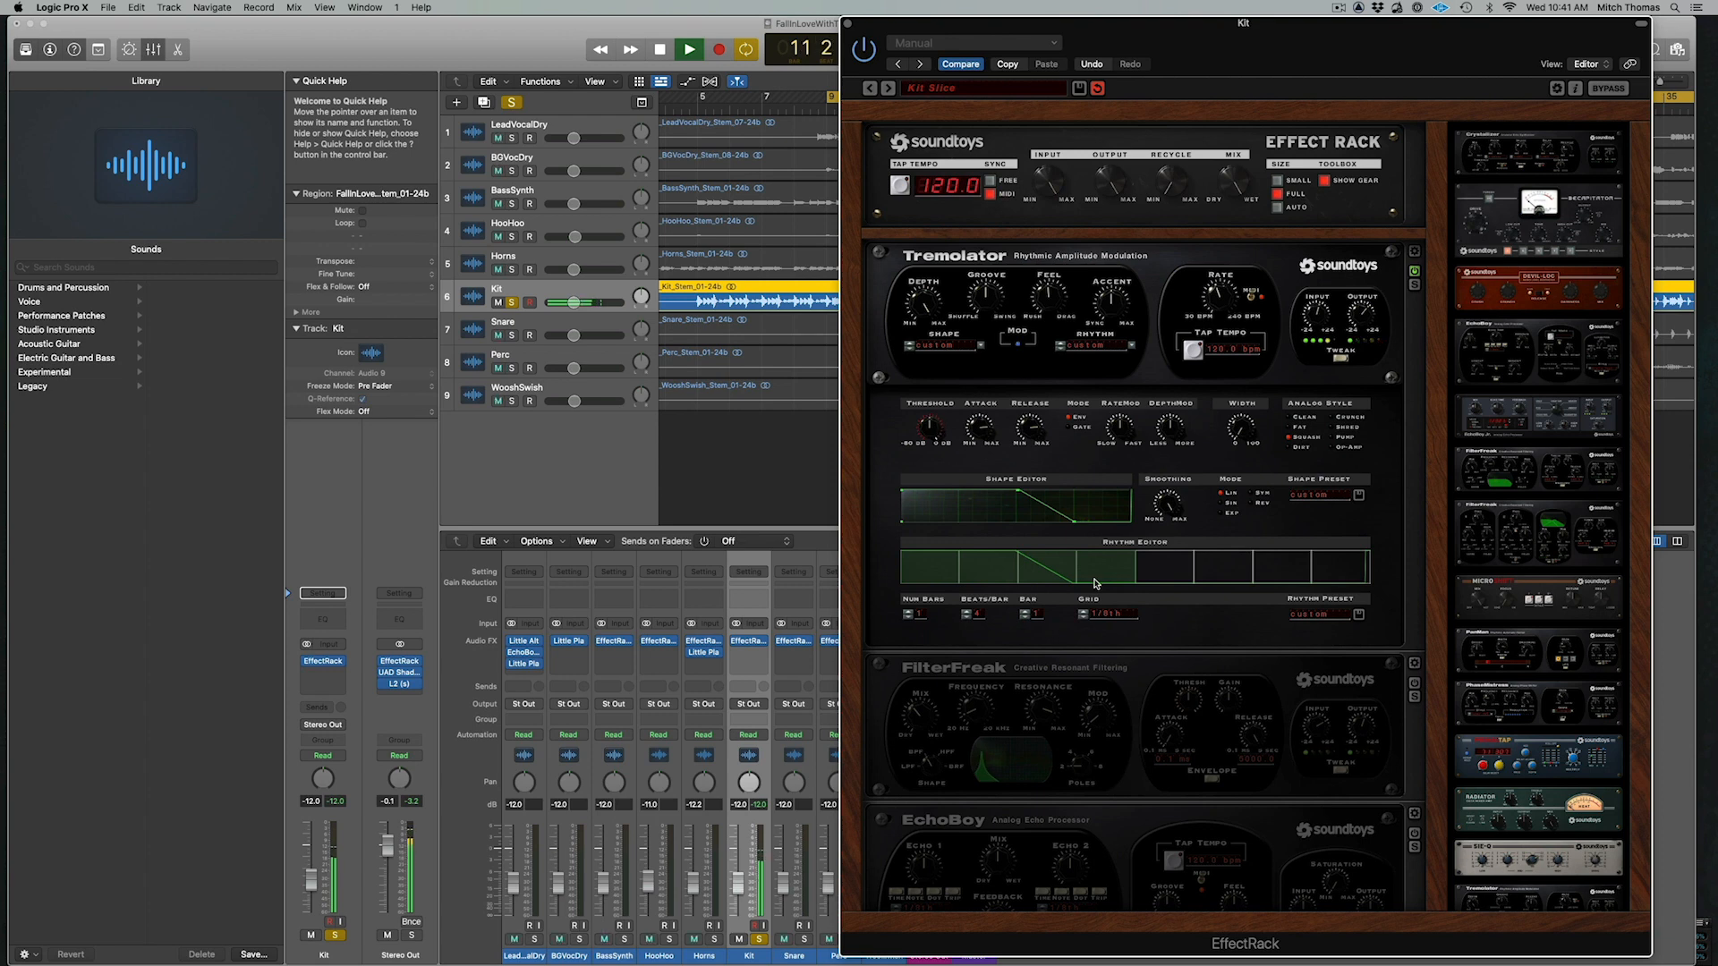
pyautogui.press('space')
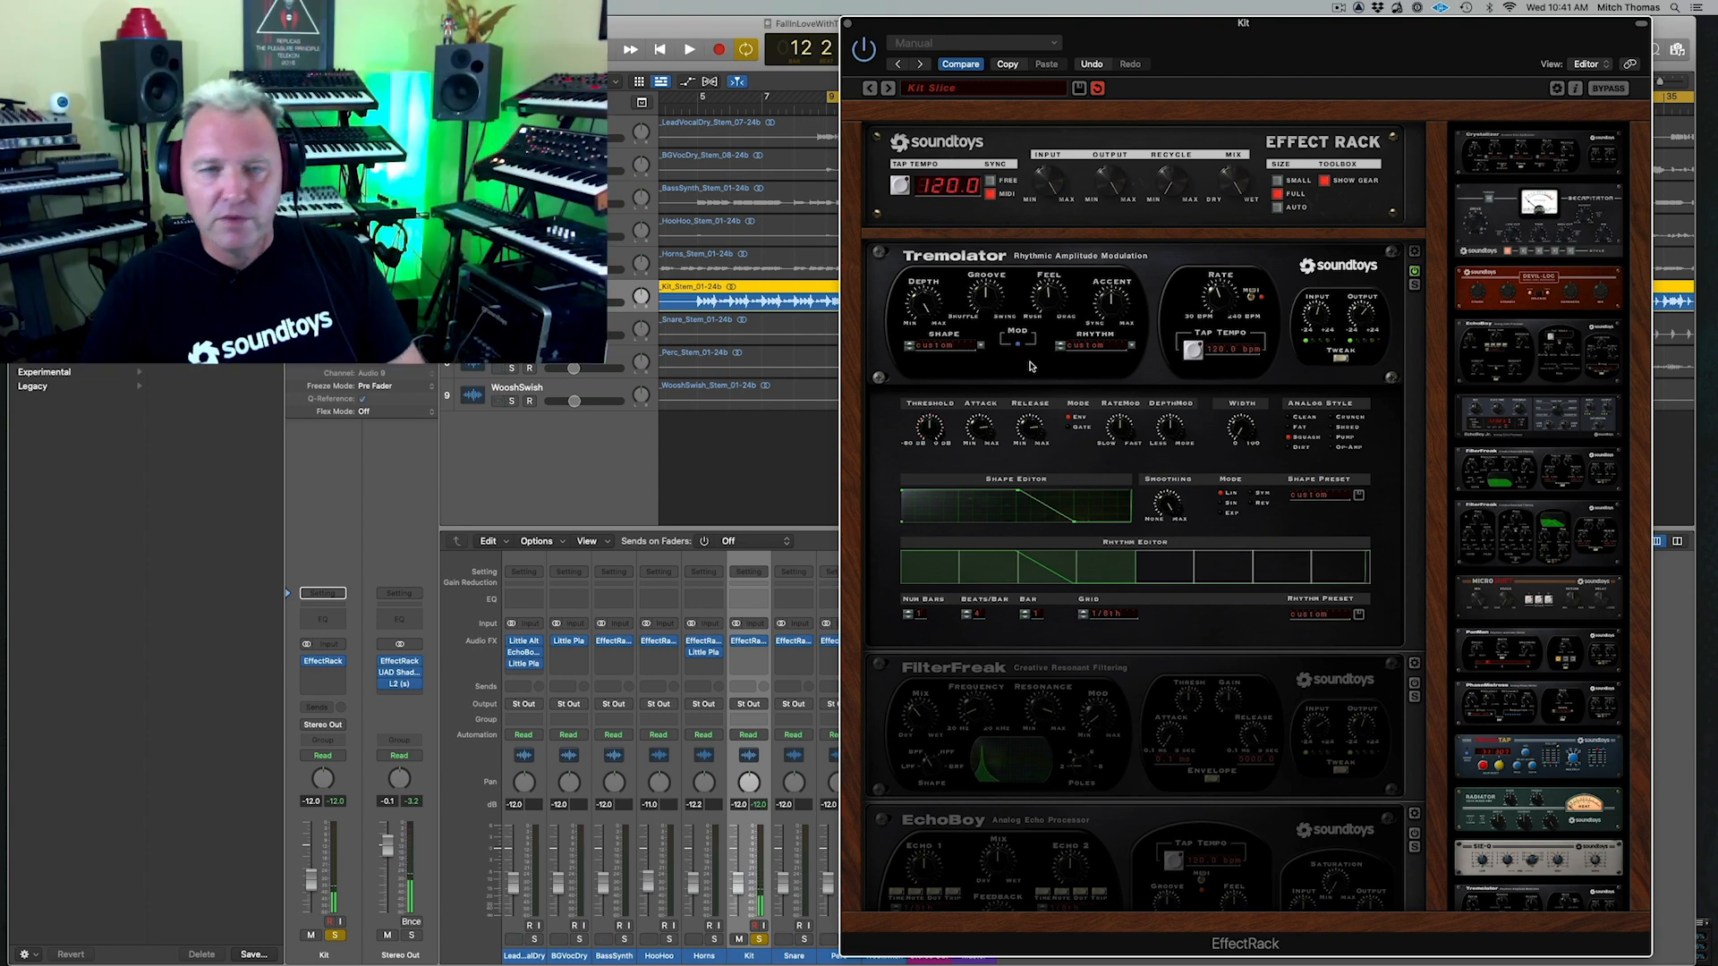
# Set Tremolator's rhythm to 1/8 dot and its shape to RampDown, and audition the Kit track
pyautogui.click(1087, 346)
pyautogui.moveTo(1092, 344)
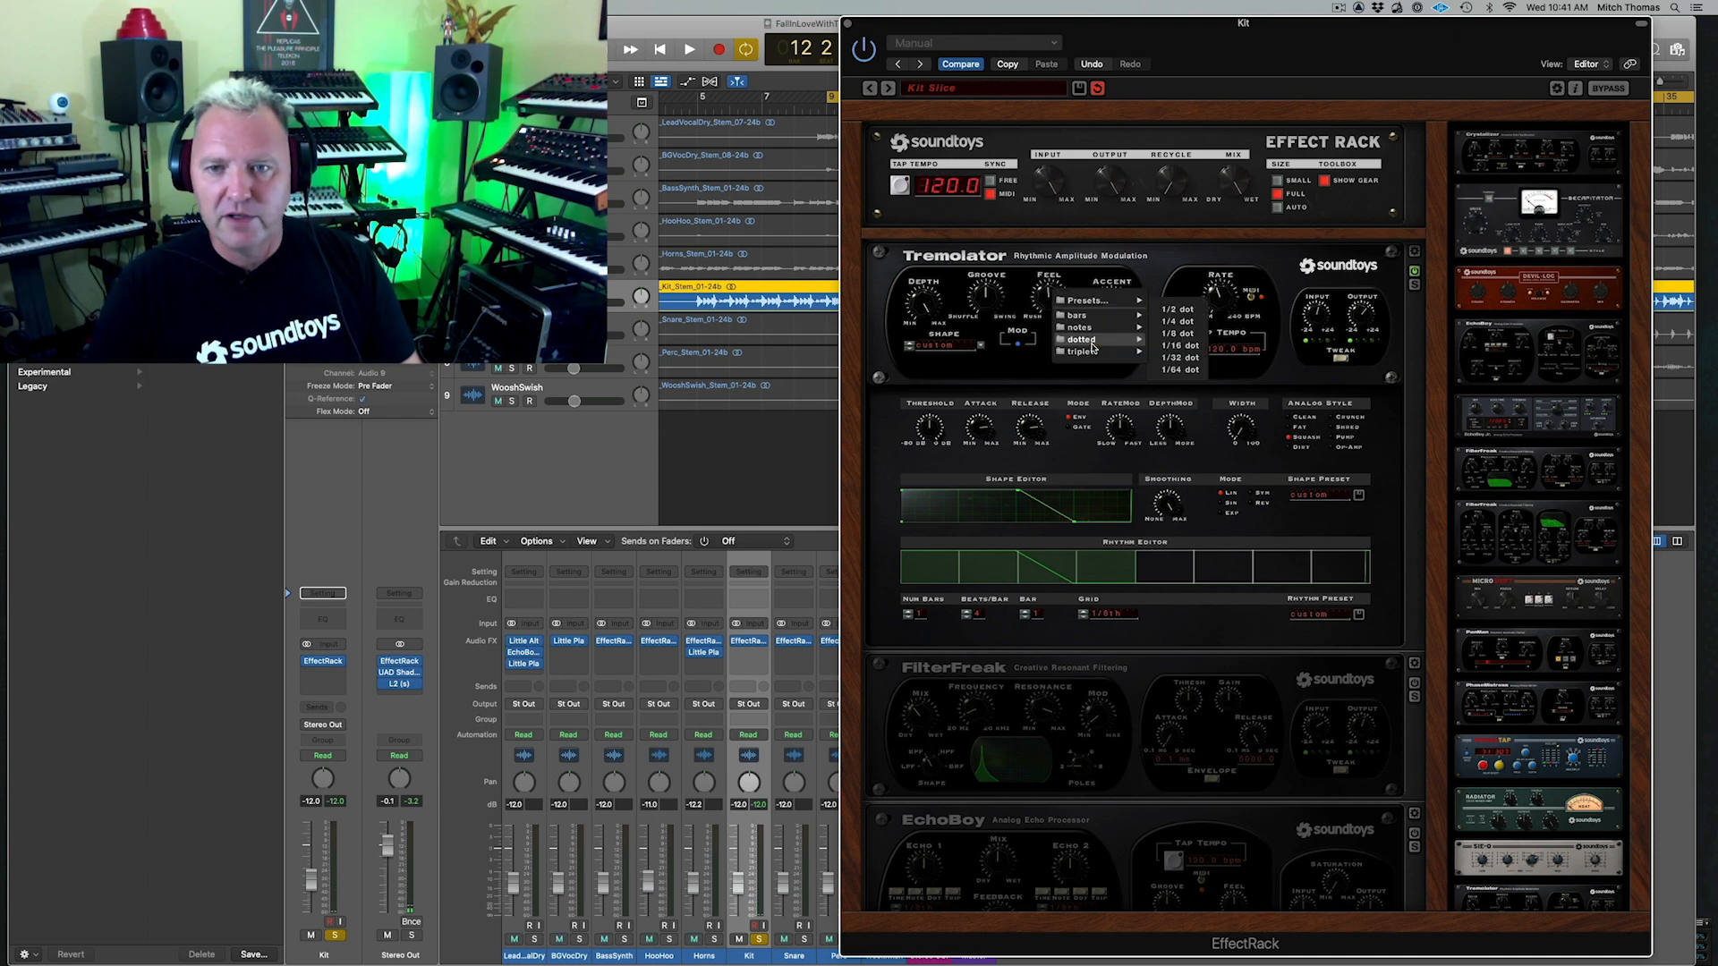
pyautogui.click(1181, 333)
pyautogui.click(942, 345)
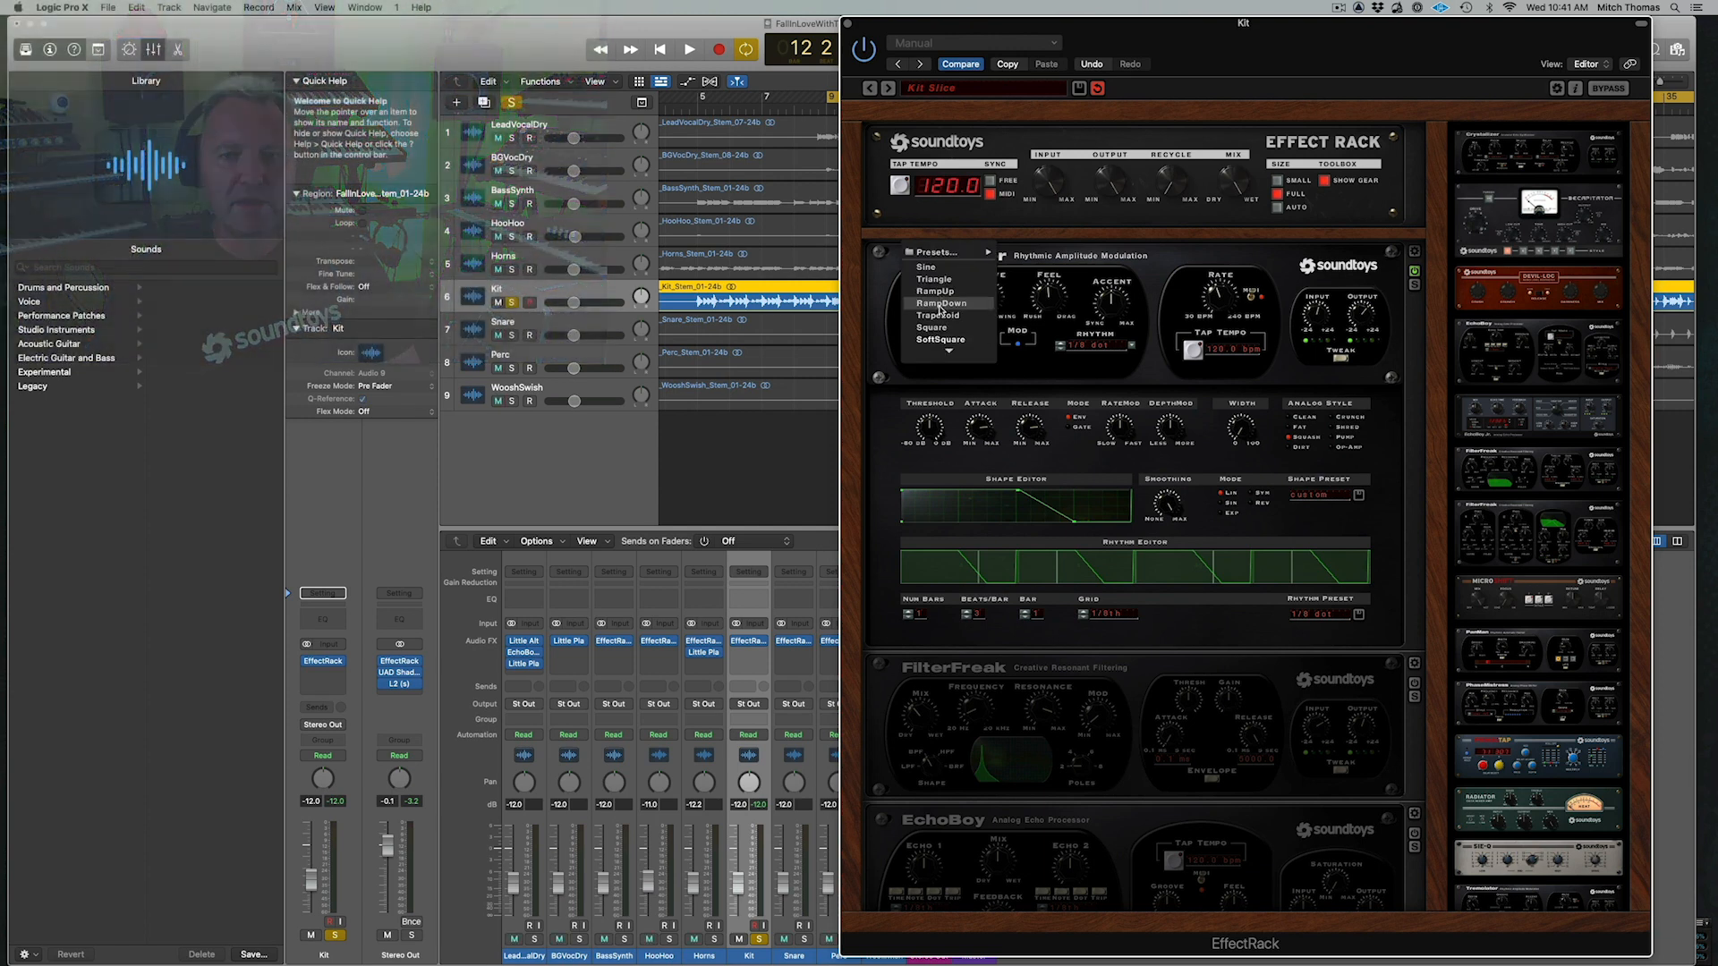
pyautogui.click(941, 304)
pyautogui.press('space')
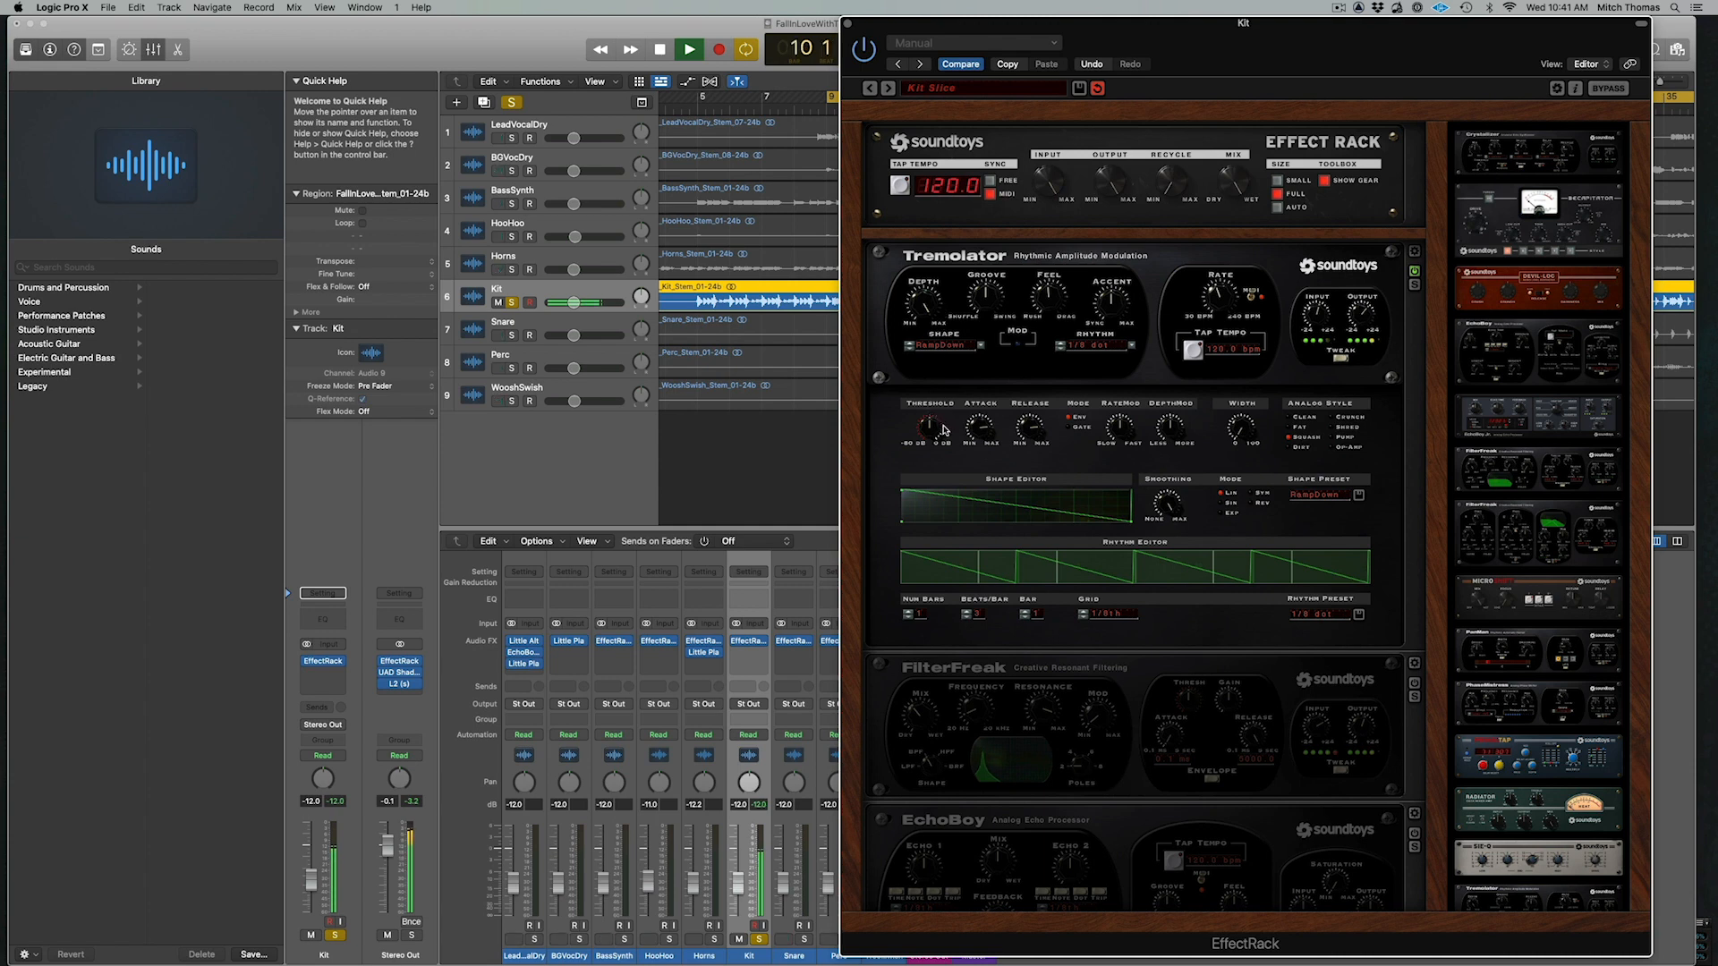
pyautogui.press('space')
# Change Tremolator's shape to Square and audition the Kit track
pyautogui.click(909, 345)
pyautogui.click(909, 346)
pyautogui.press('space')
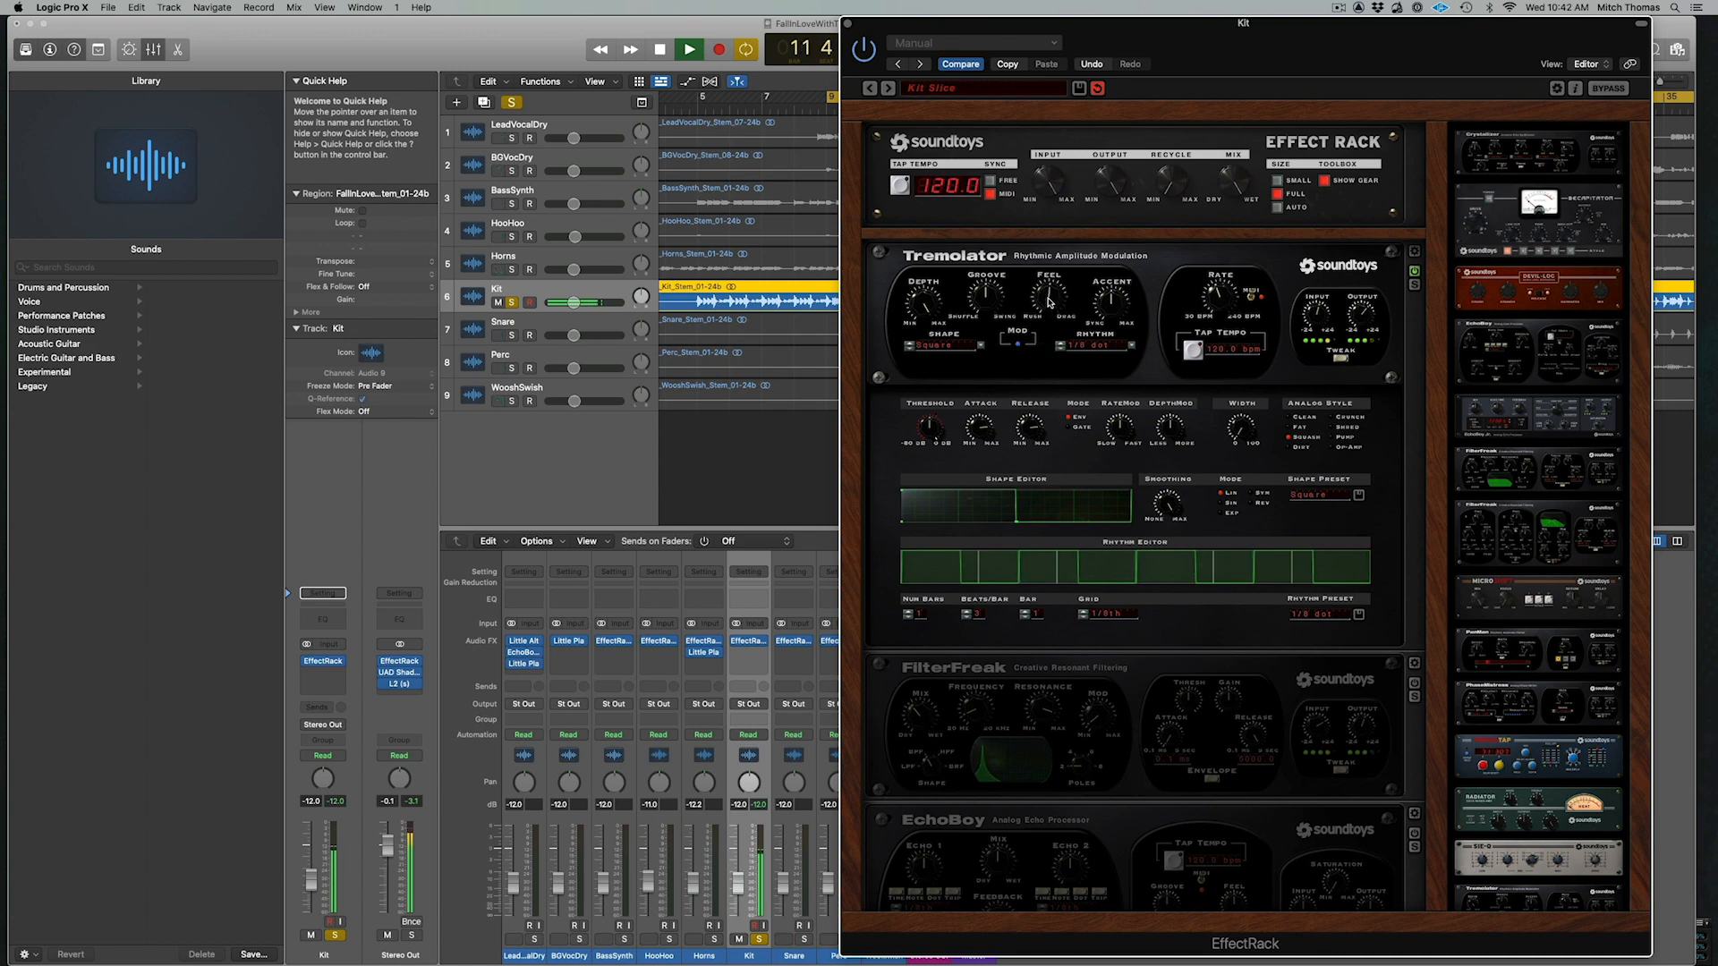
pyautogui.press('space')
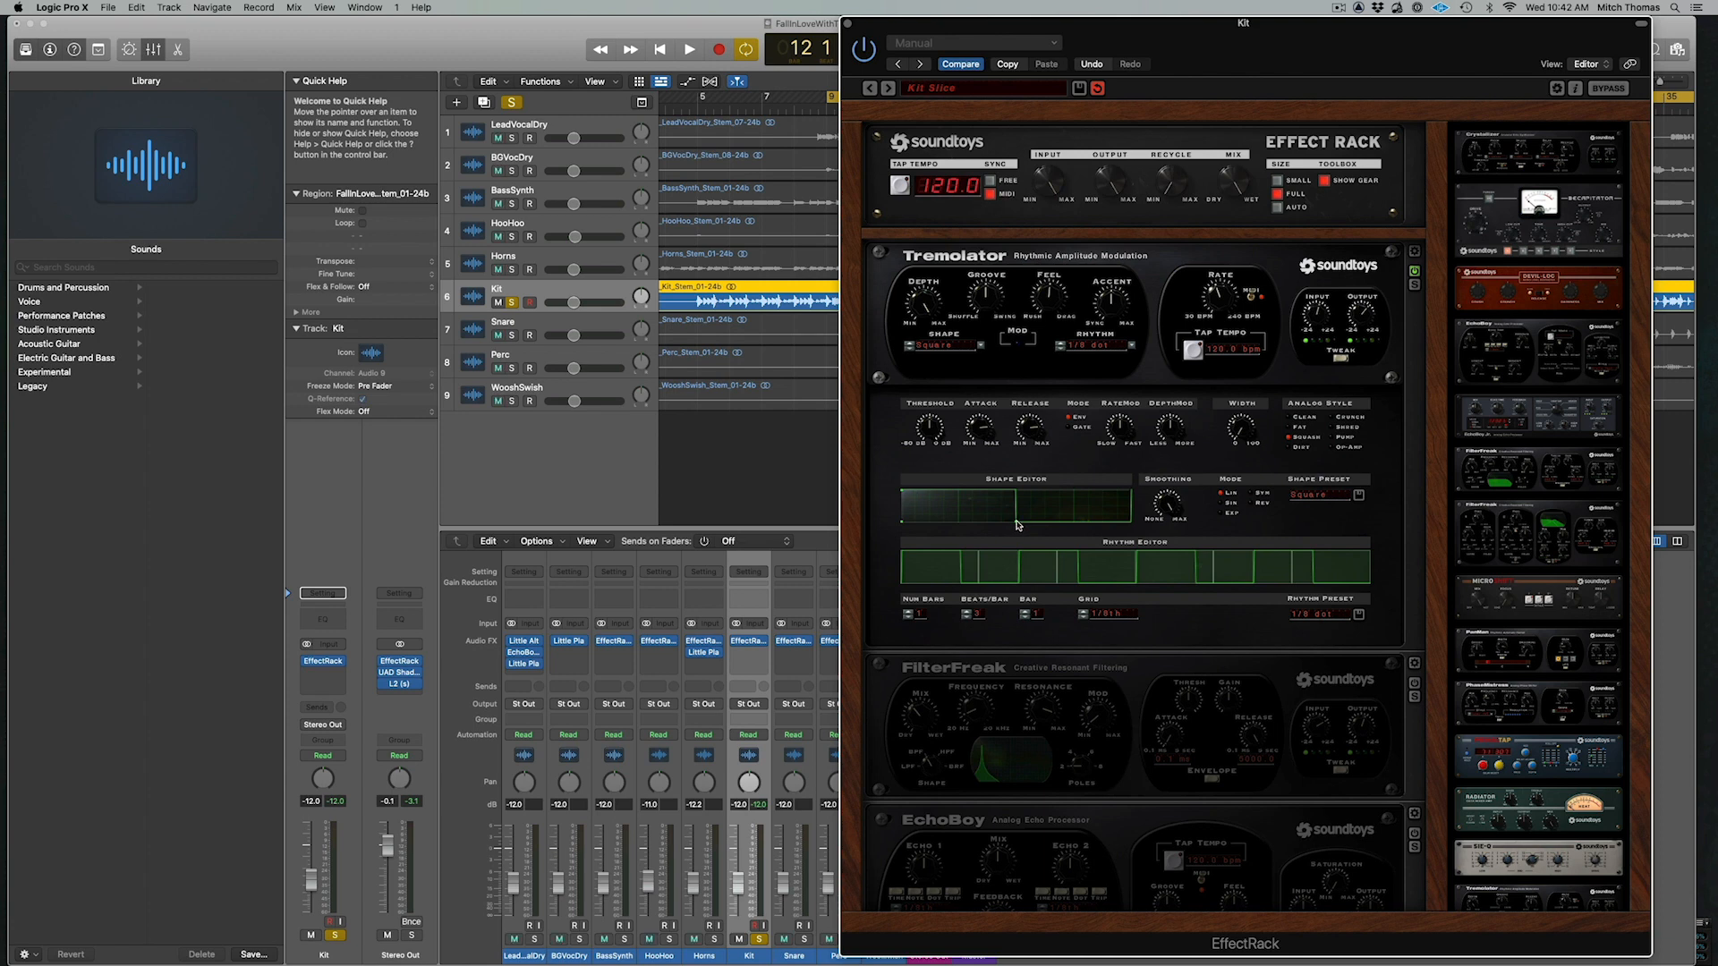
# Reshape the square wave in Tremolator's shape editor with a later fall and more smoothing, and audition it
pyautogui.moveTo(1016, 524); pyautogui.dragTo(1073, 525)
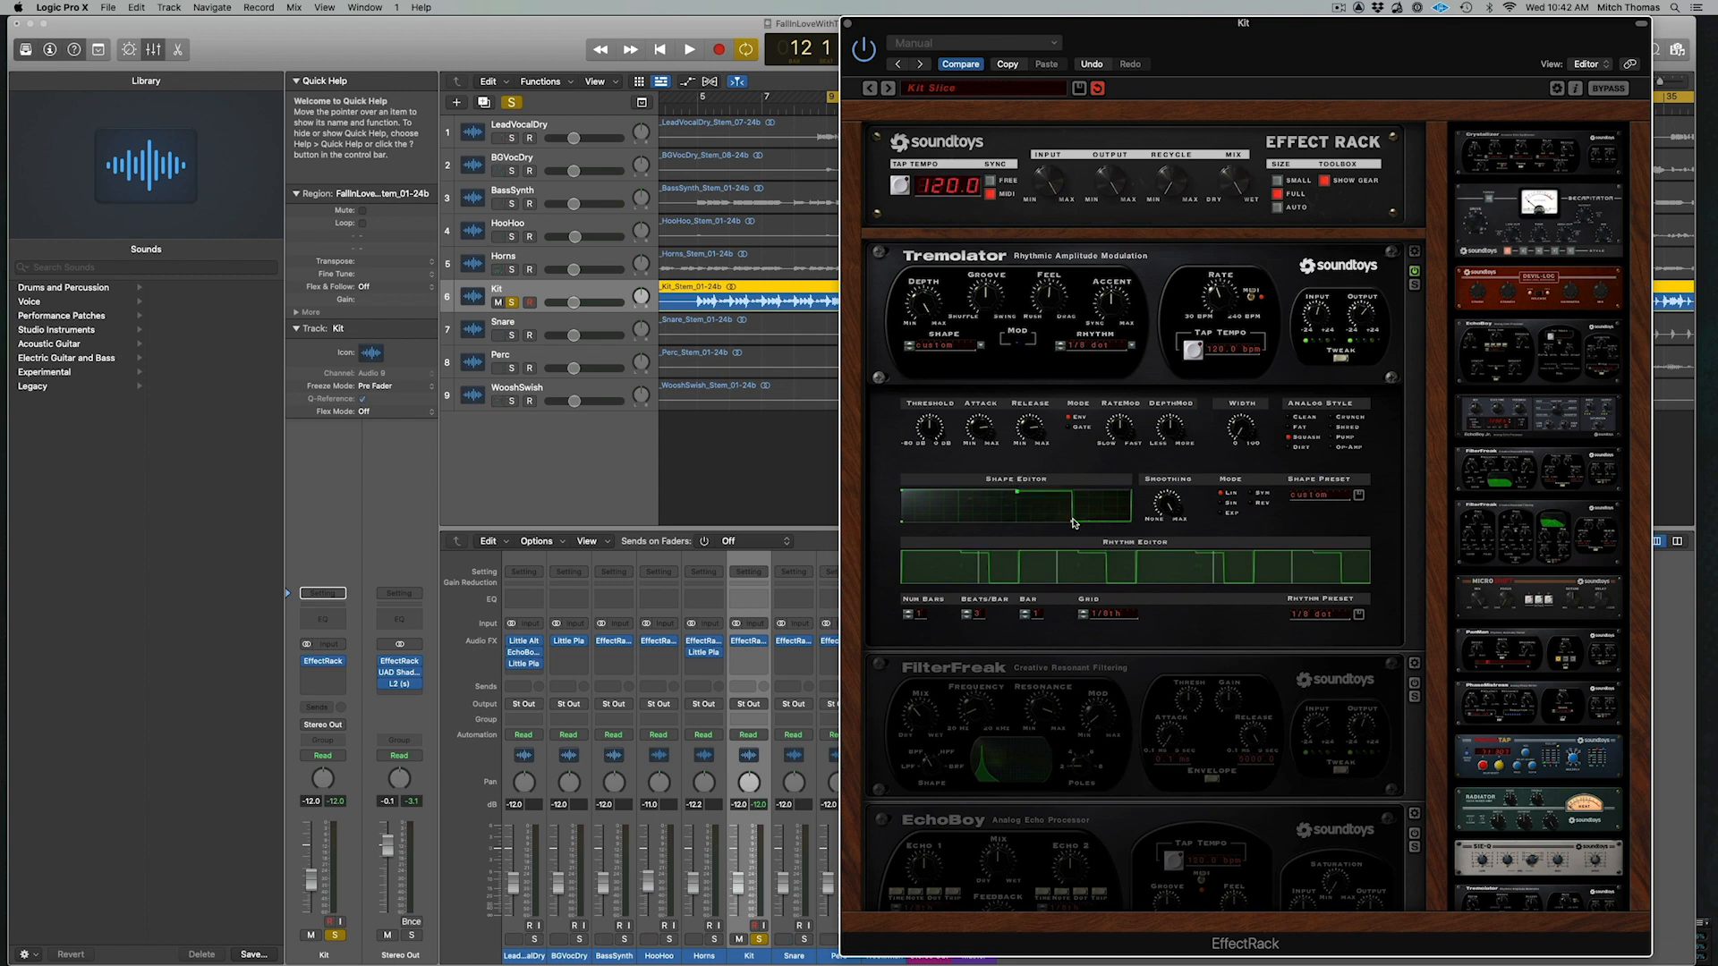
pyautogui.moveTo(1174, 503)
pyautogui.mouseDown()
pyautogui.moveTo(1106, 540)
pyautogui.moveTo(1175, 506)
pyautogui.mouseUp()
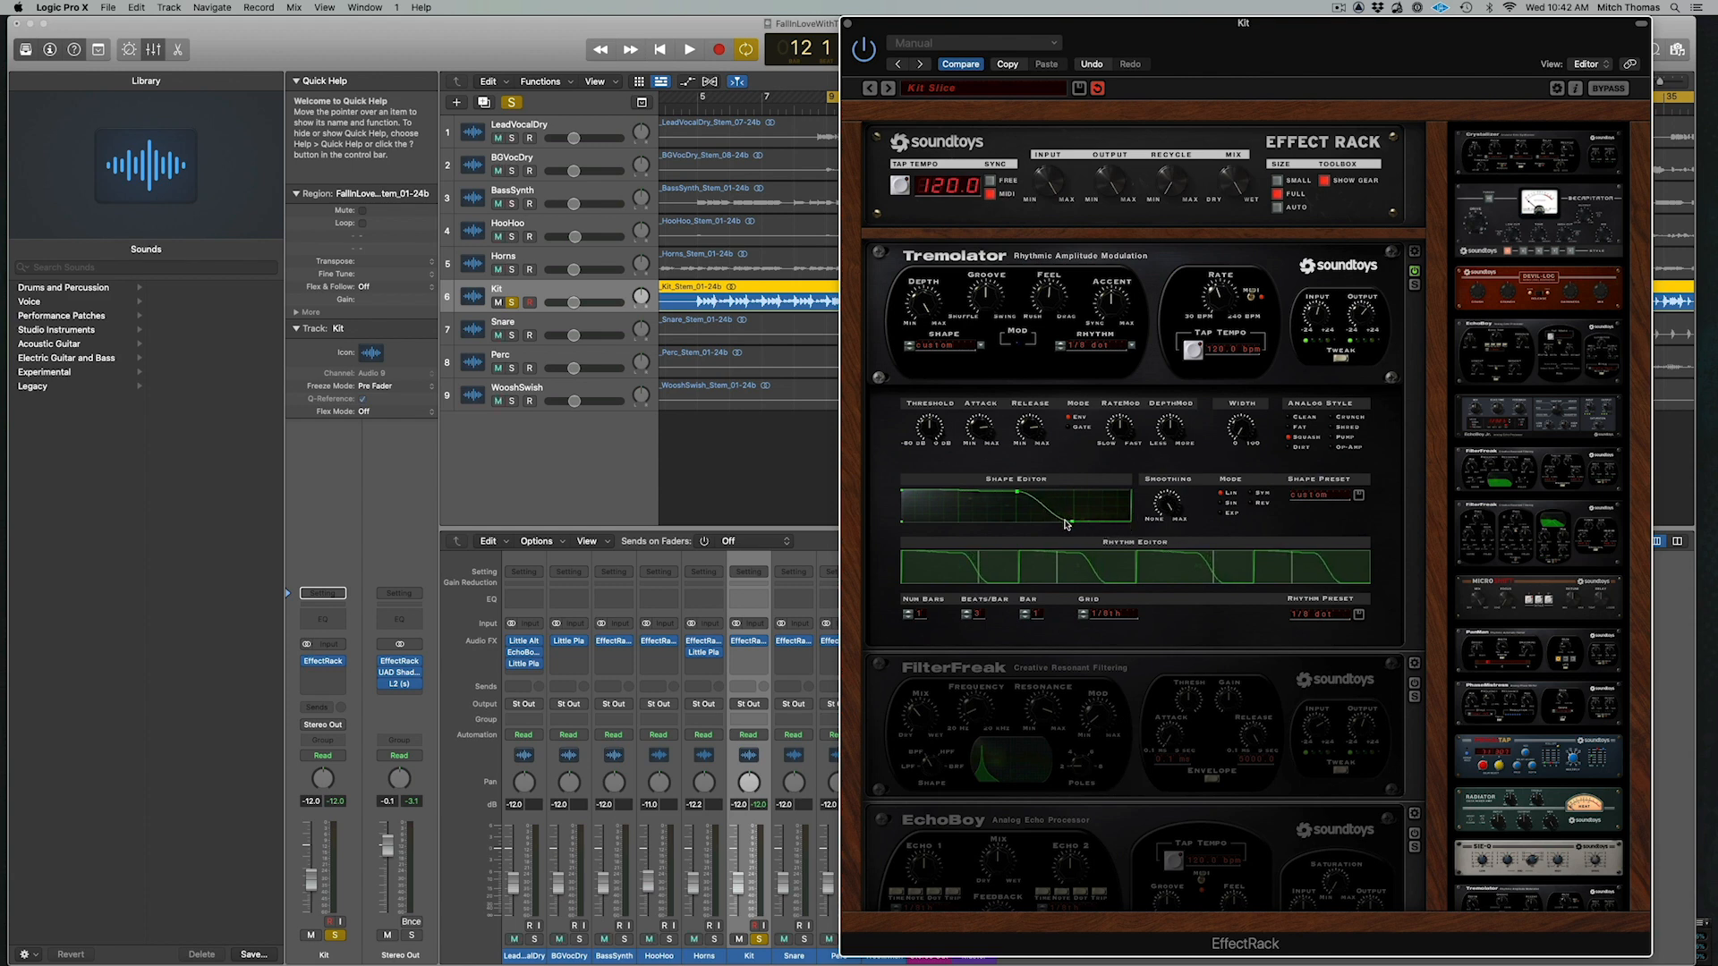
pyautogui.moveTo(1073, 523); pyautogui.dragTo(1017, 486)
pyautogui.press('space')
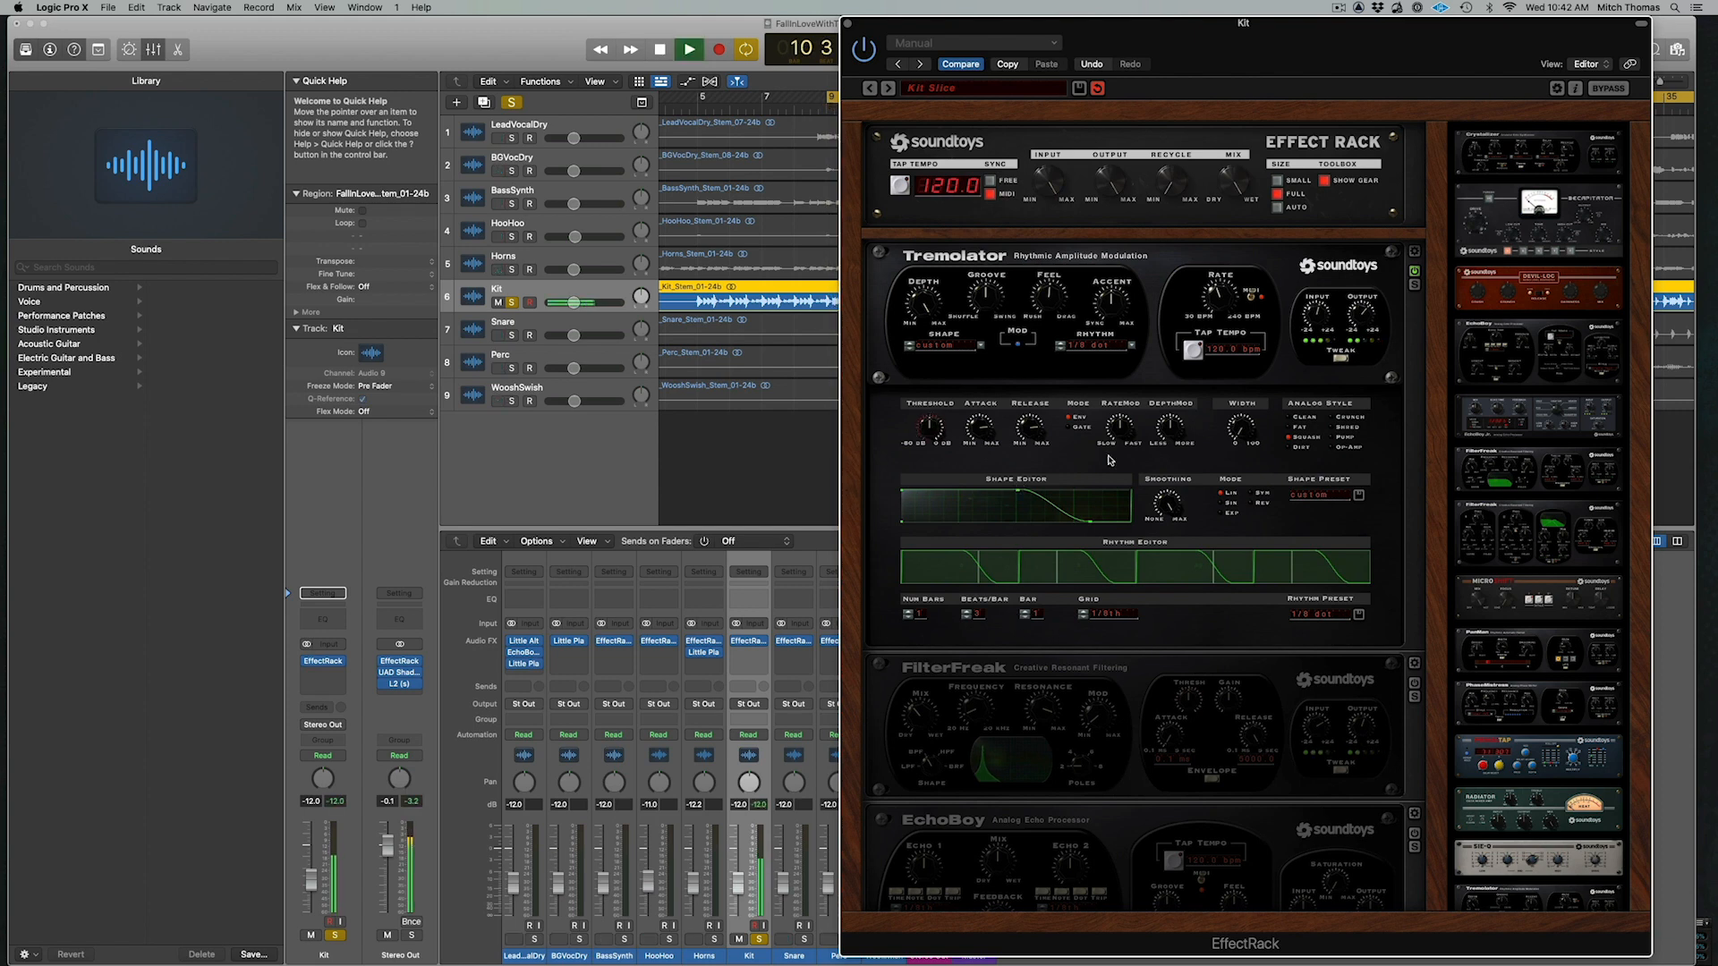
pyautogui.press('space')
# Rebuild Tremolator's rhythm as a 4-bar pattern on a 1/2 note grid, filling the opening step in the bars before the last
pyautogui.moveTo(1071, 580); pyautogui.dragTo(1294, 580)
pyautogui.click(1082, 613)
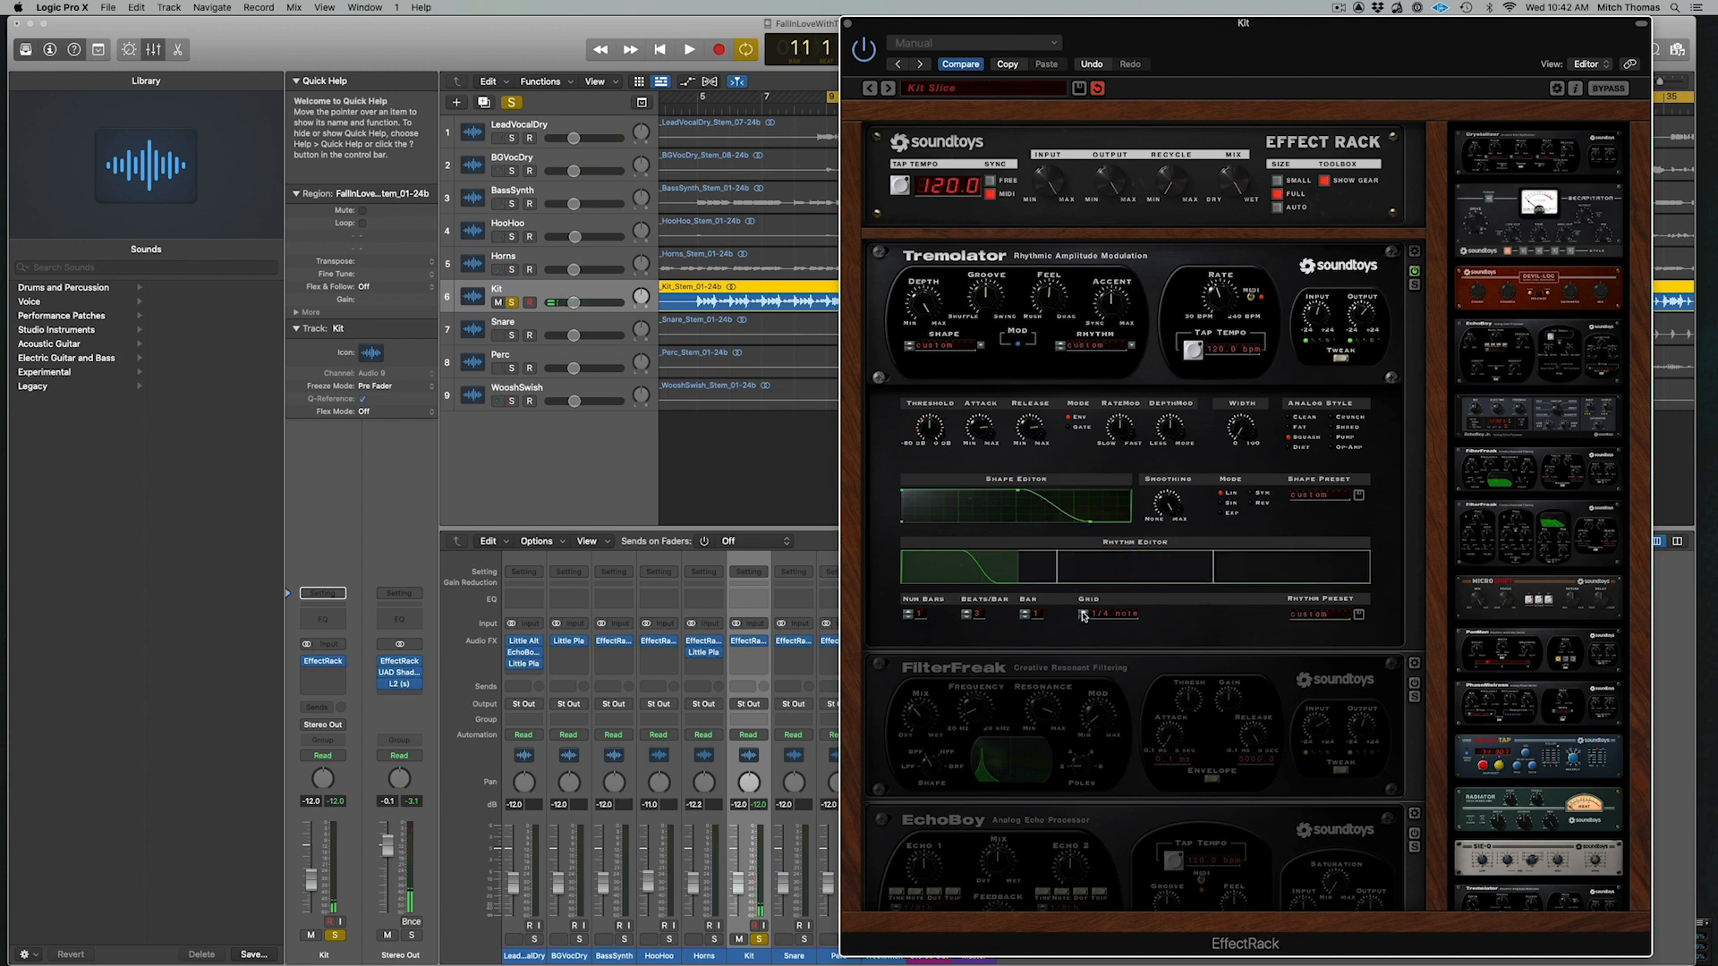
pyautogui.click(1082, 614)
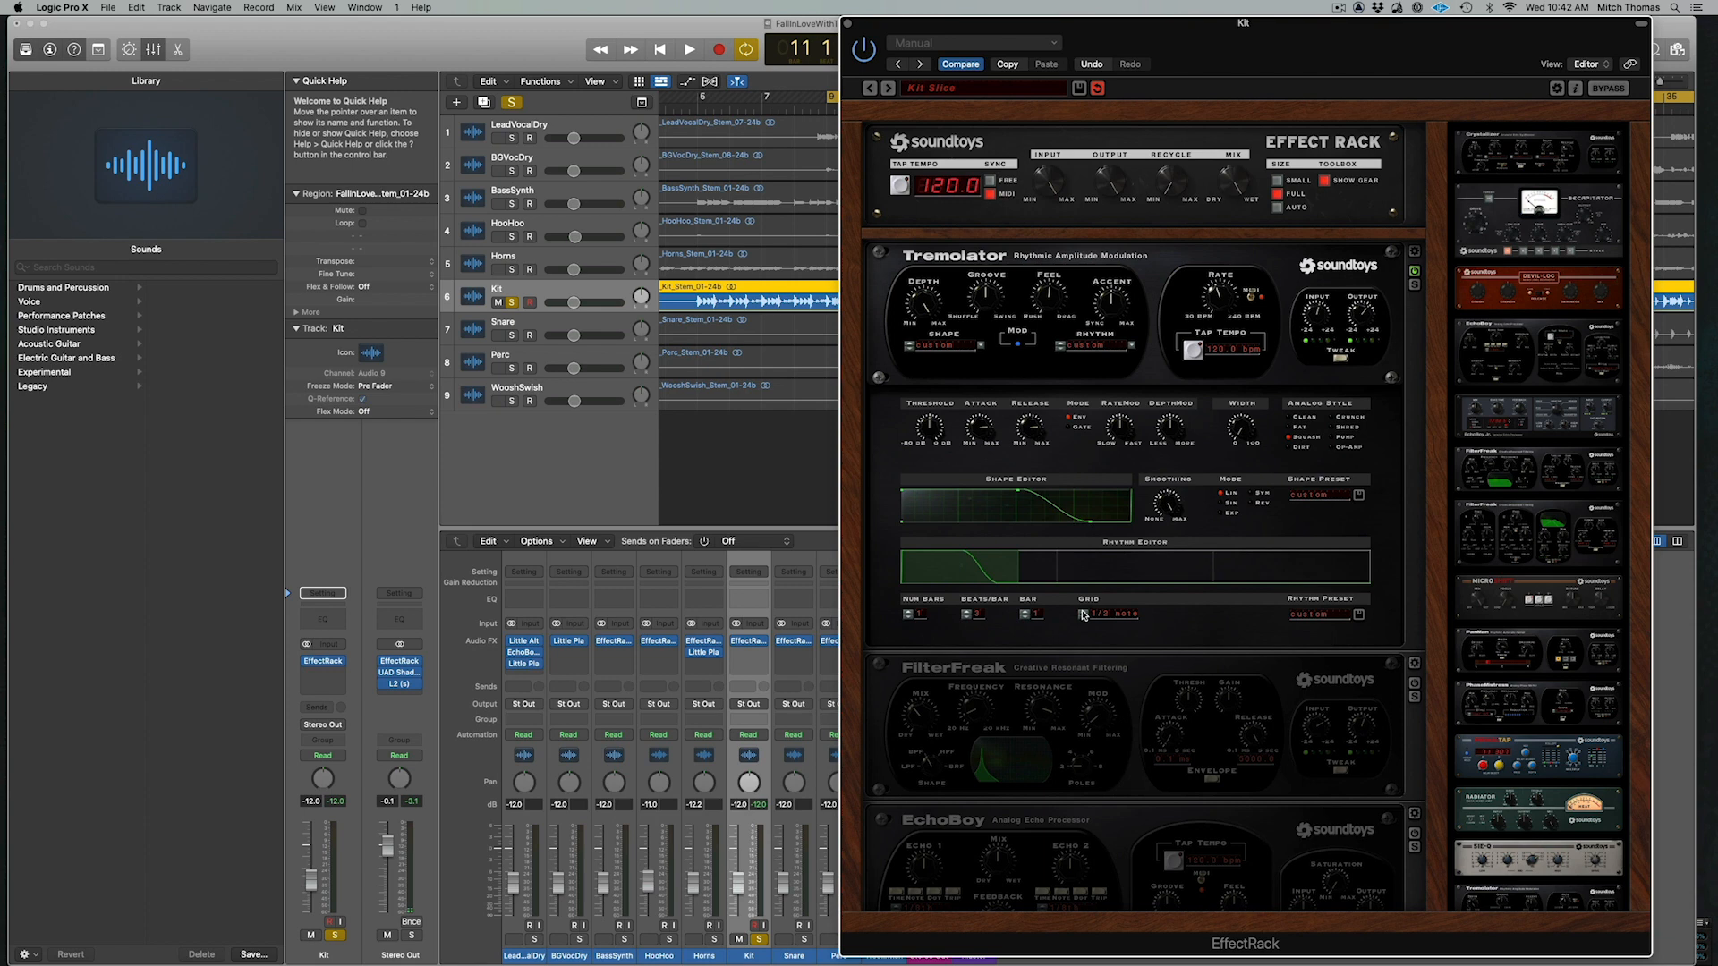
pyautogui.click(987, 582)
pyautogui.click(987, 573)
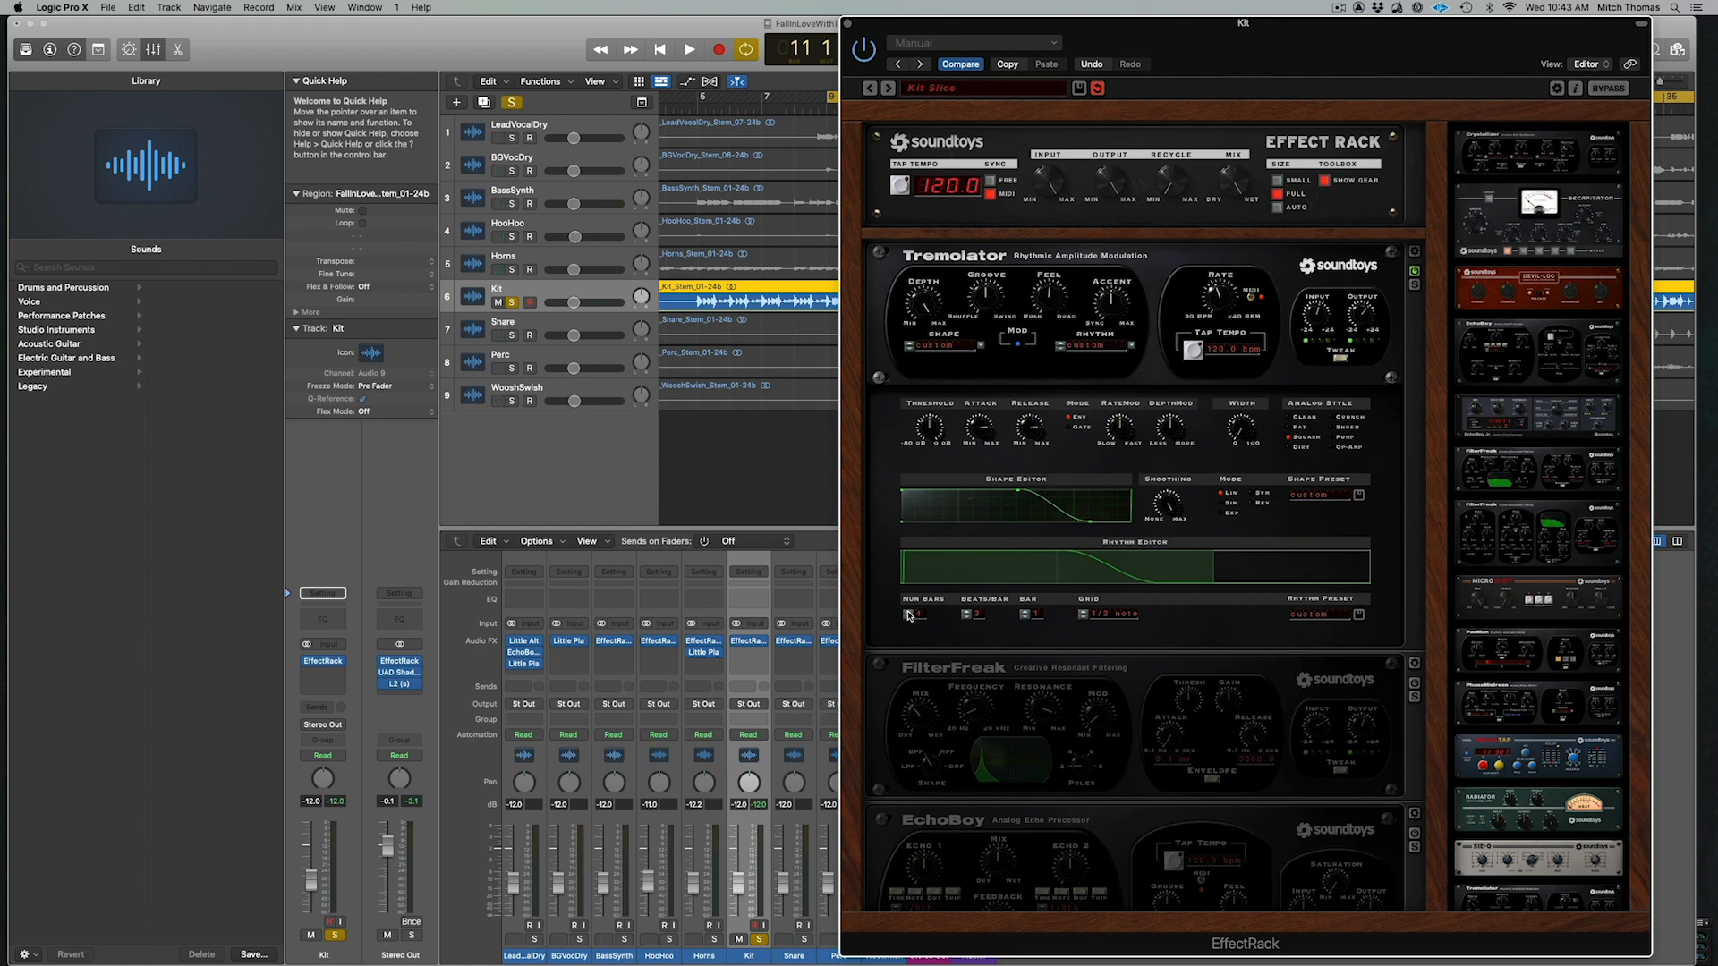
pyautogui.click(1025, 614)
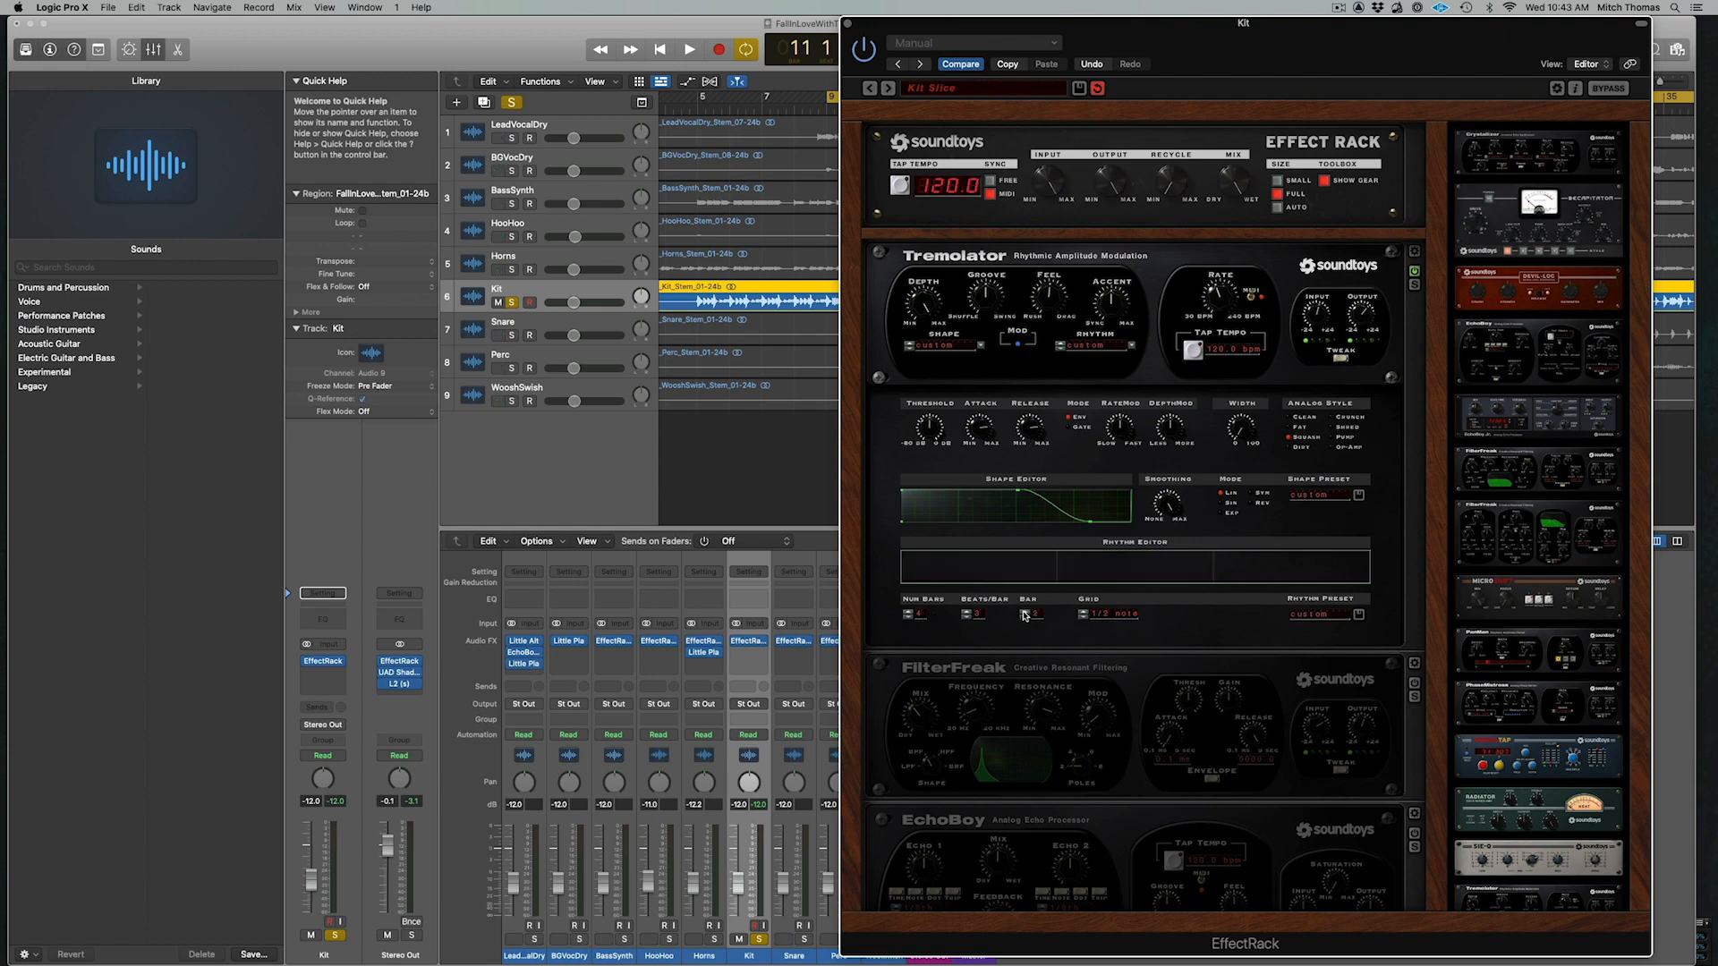
pyautogui.click(961, 575)
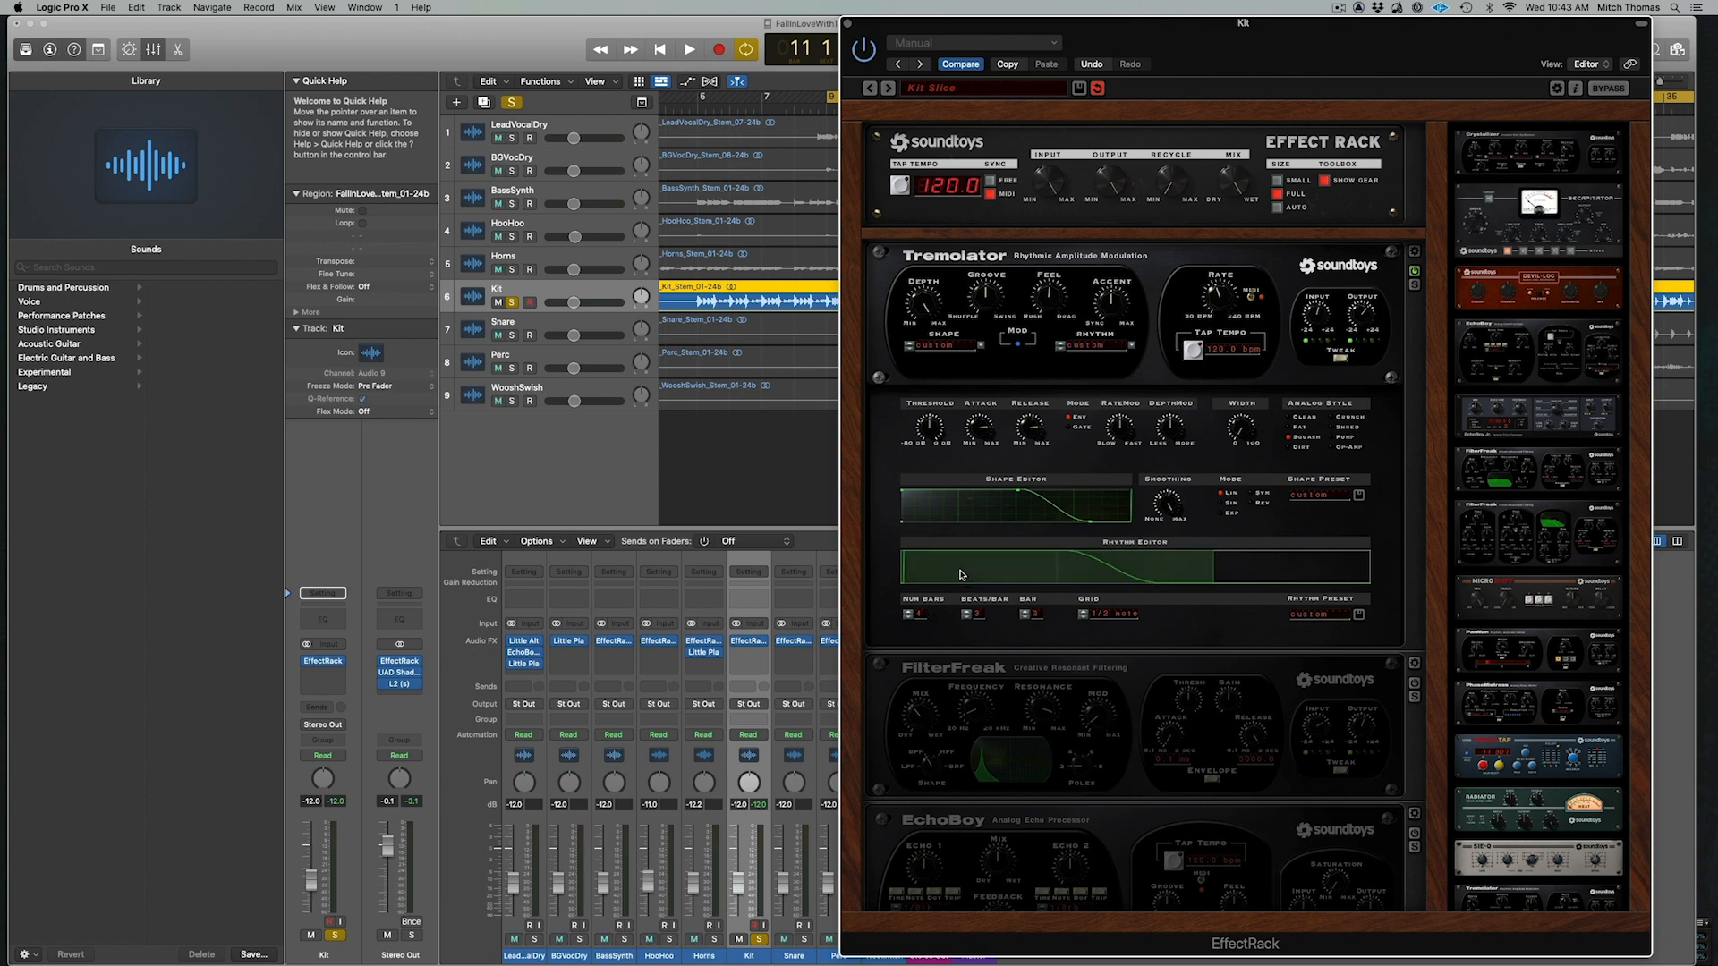
# Set bar 4 of the rhythm to a 1/16th grid, fill its last three steps, and audition the pattern
pyautogui.click(1024, 613)
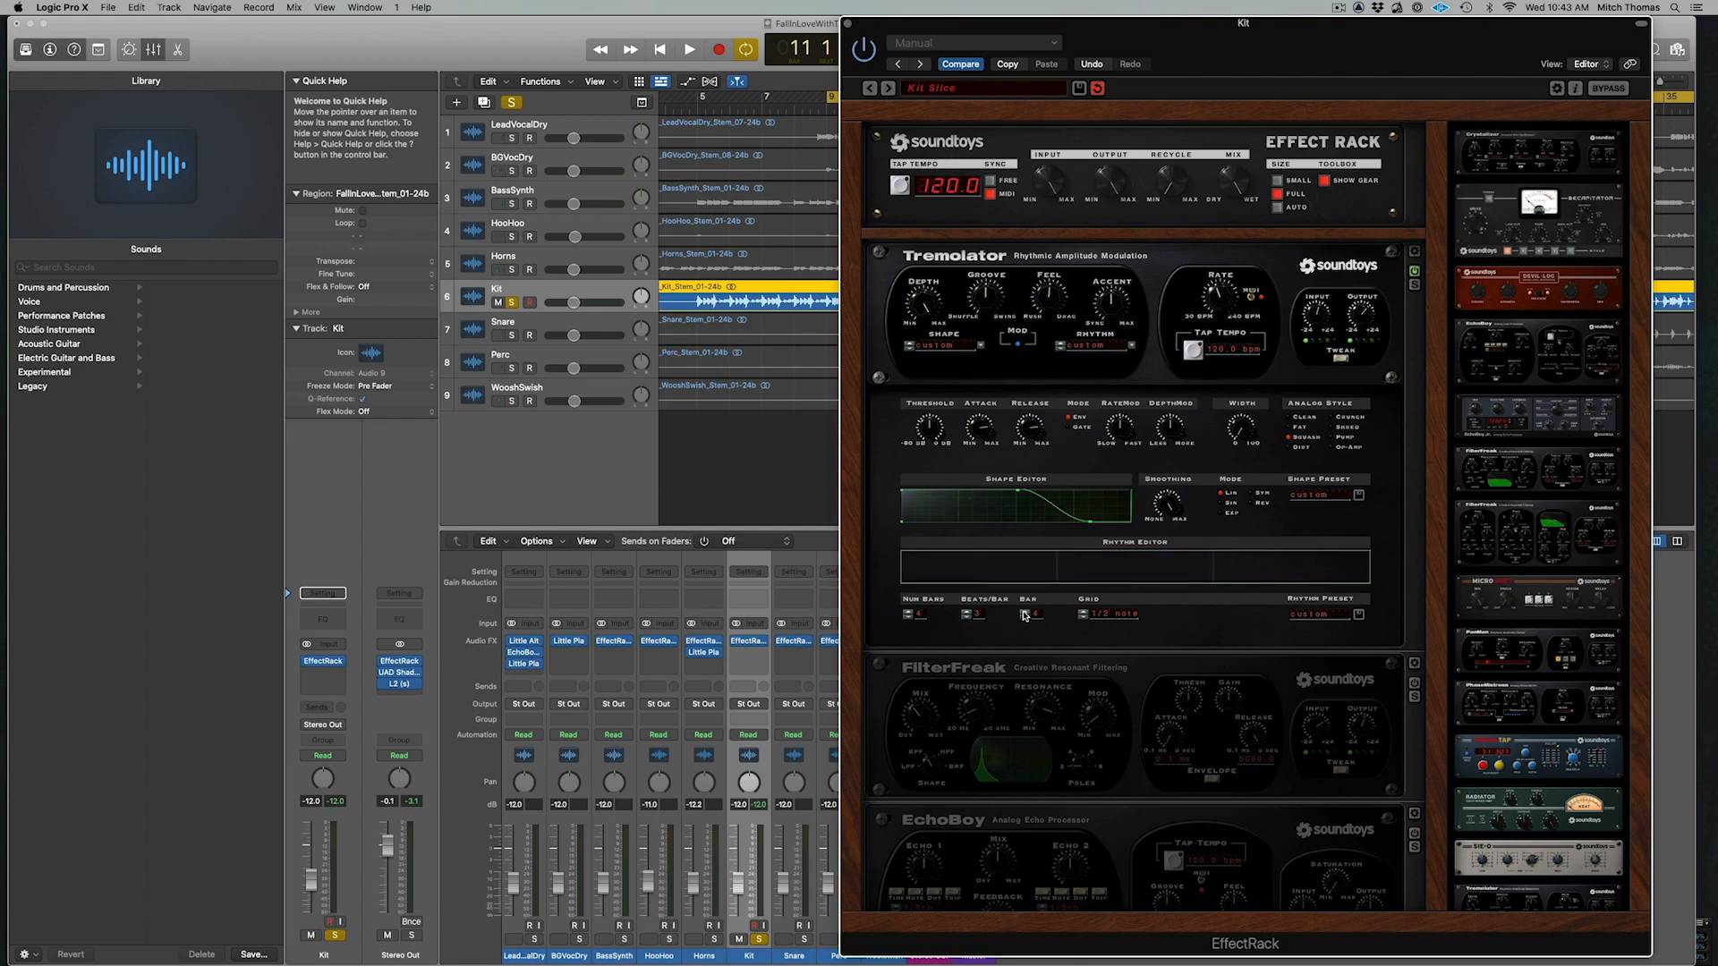
pyautogui.click(1084, 615)
pyautogui.click(1084, 616)
pyautogui.click(1084, 616)
pyautogui.click(1255, 575)
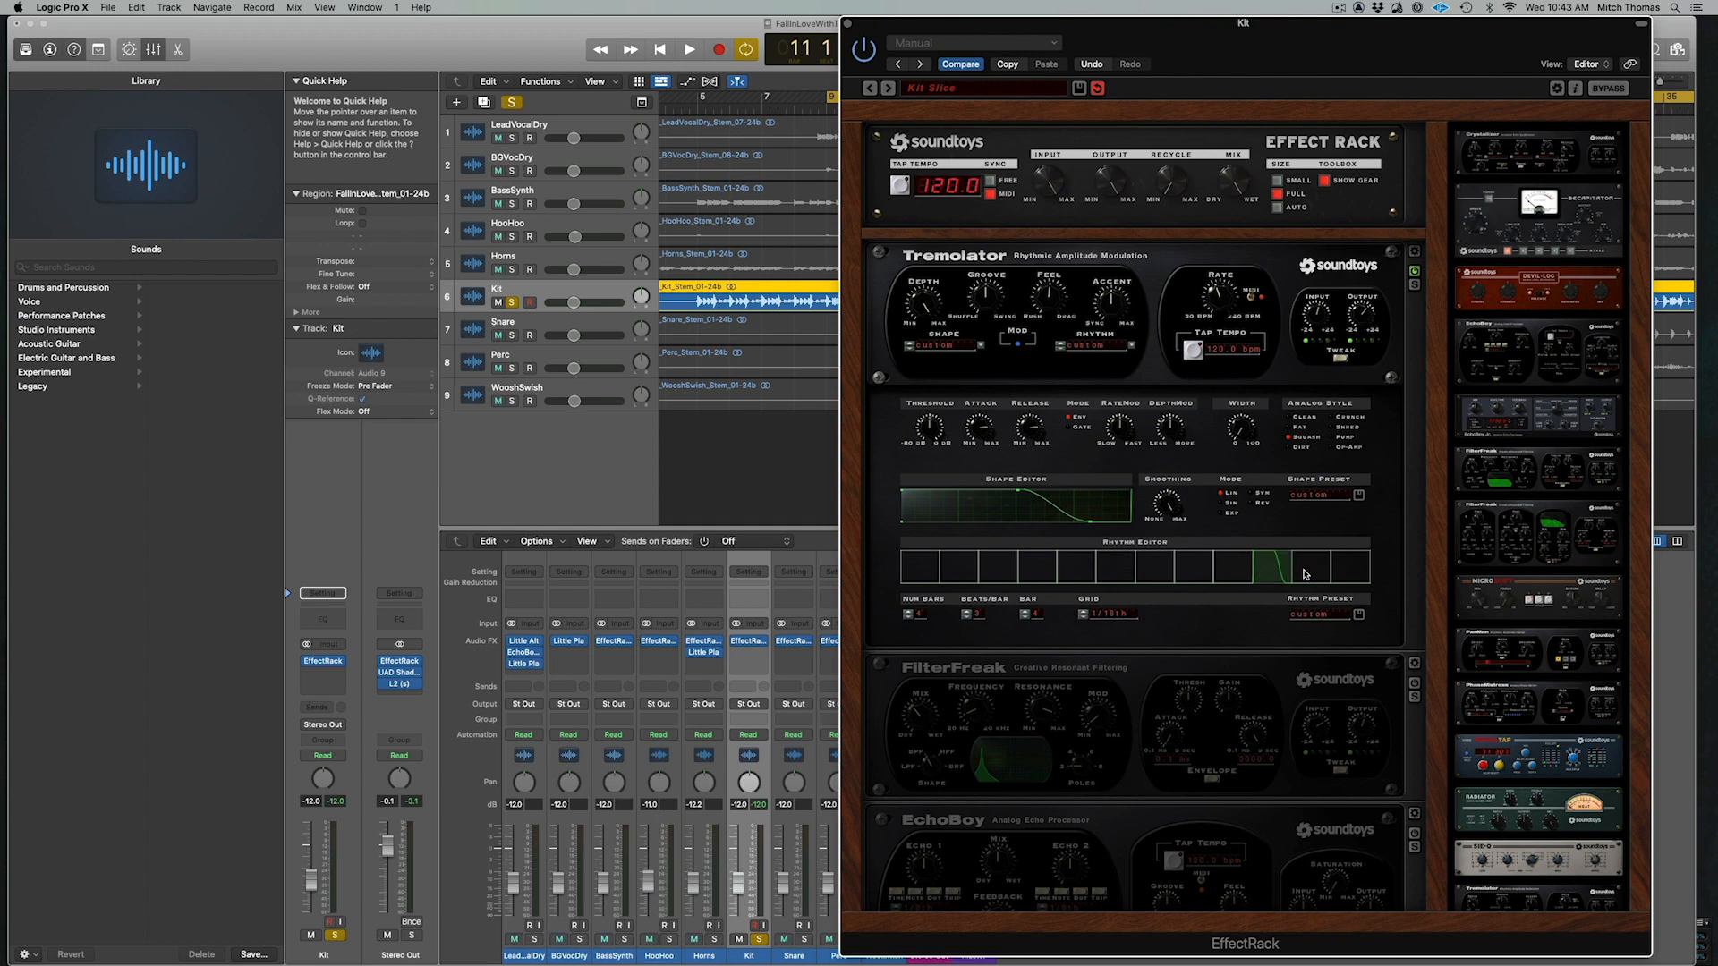
pyautogui.click(1308, 575)
pyautogui.click(1346, 575)
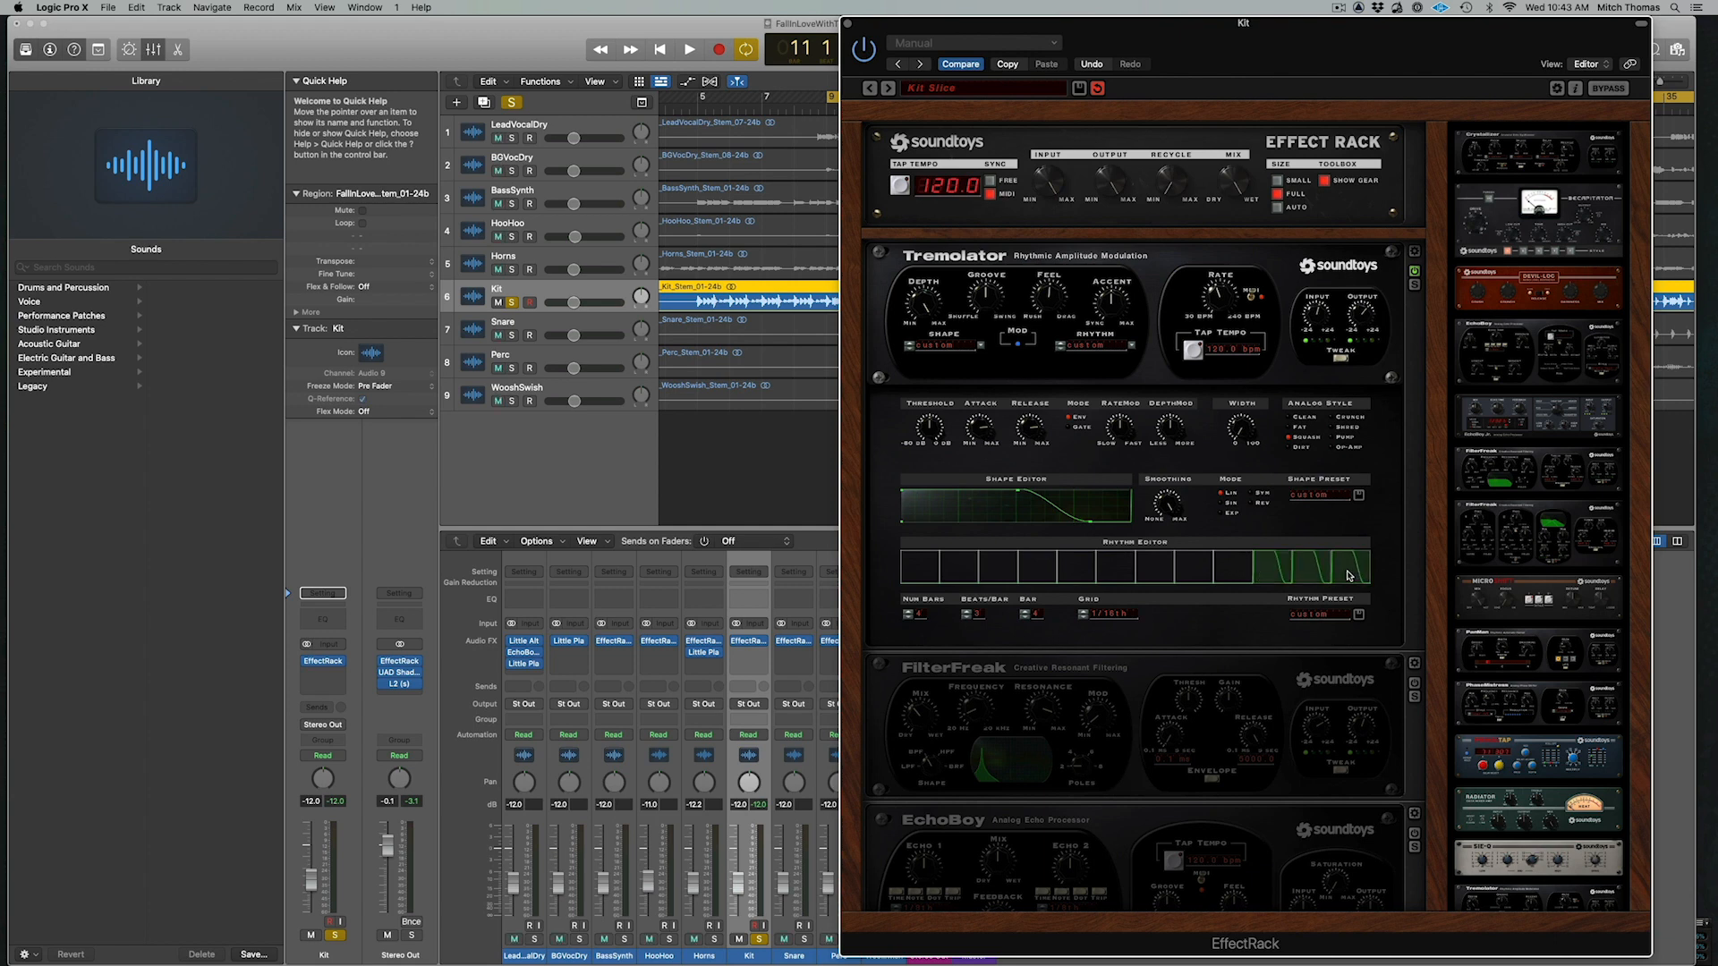
pyautogui.press('space')
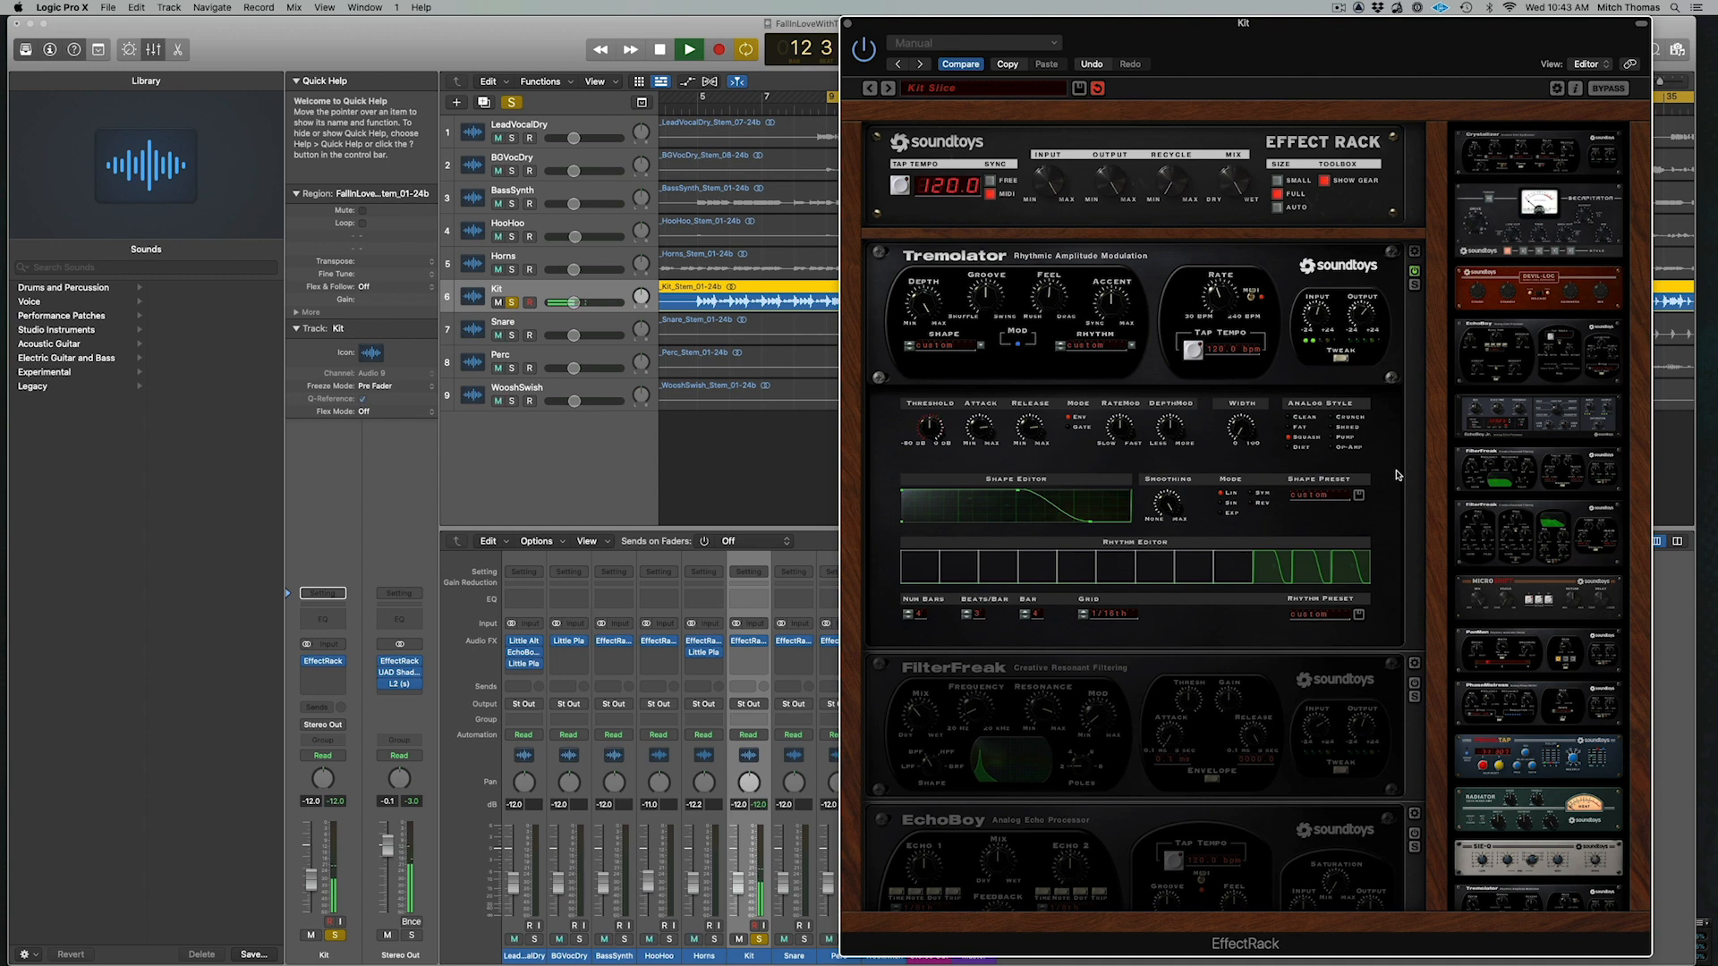
pyautogui.press('space')
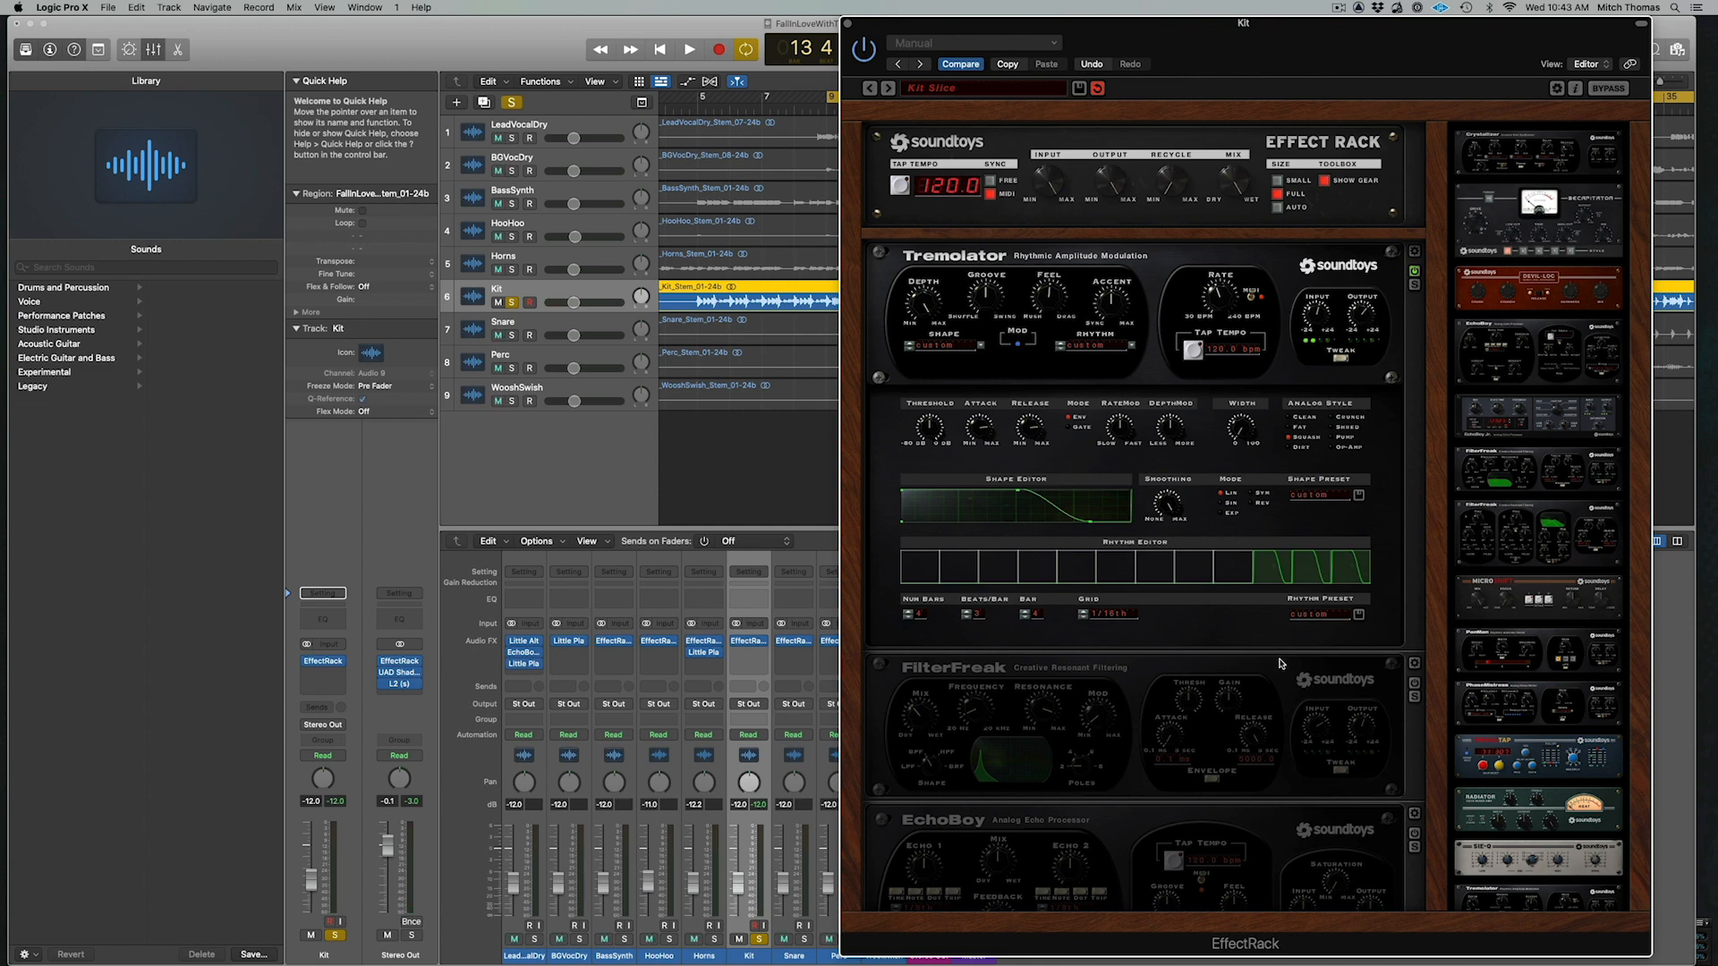
# Enable FilterFreak after Tremolator in the rack and audition the filtered Kit track
pyautogui.click(1414, 684)
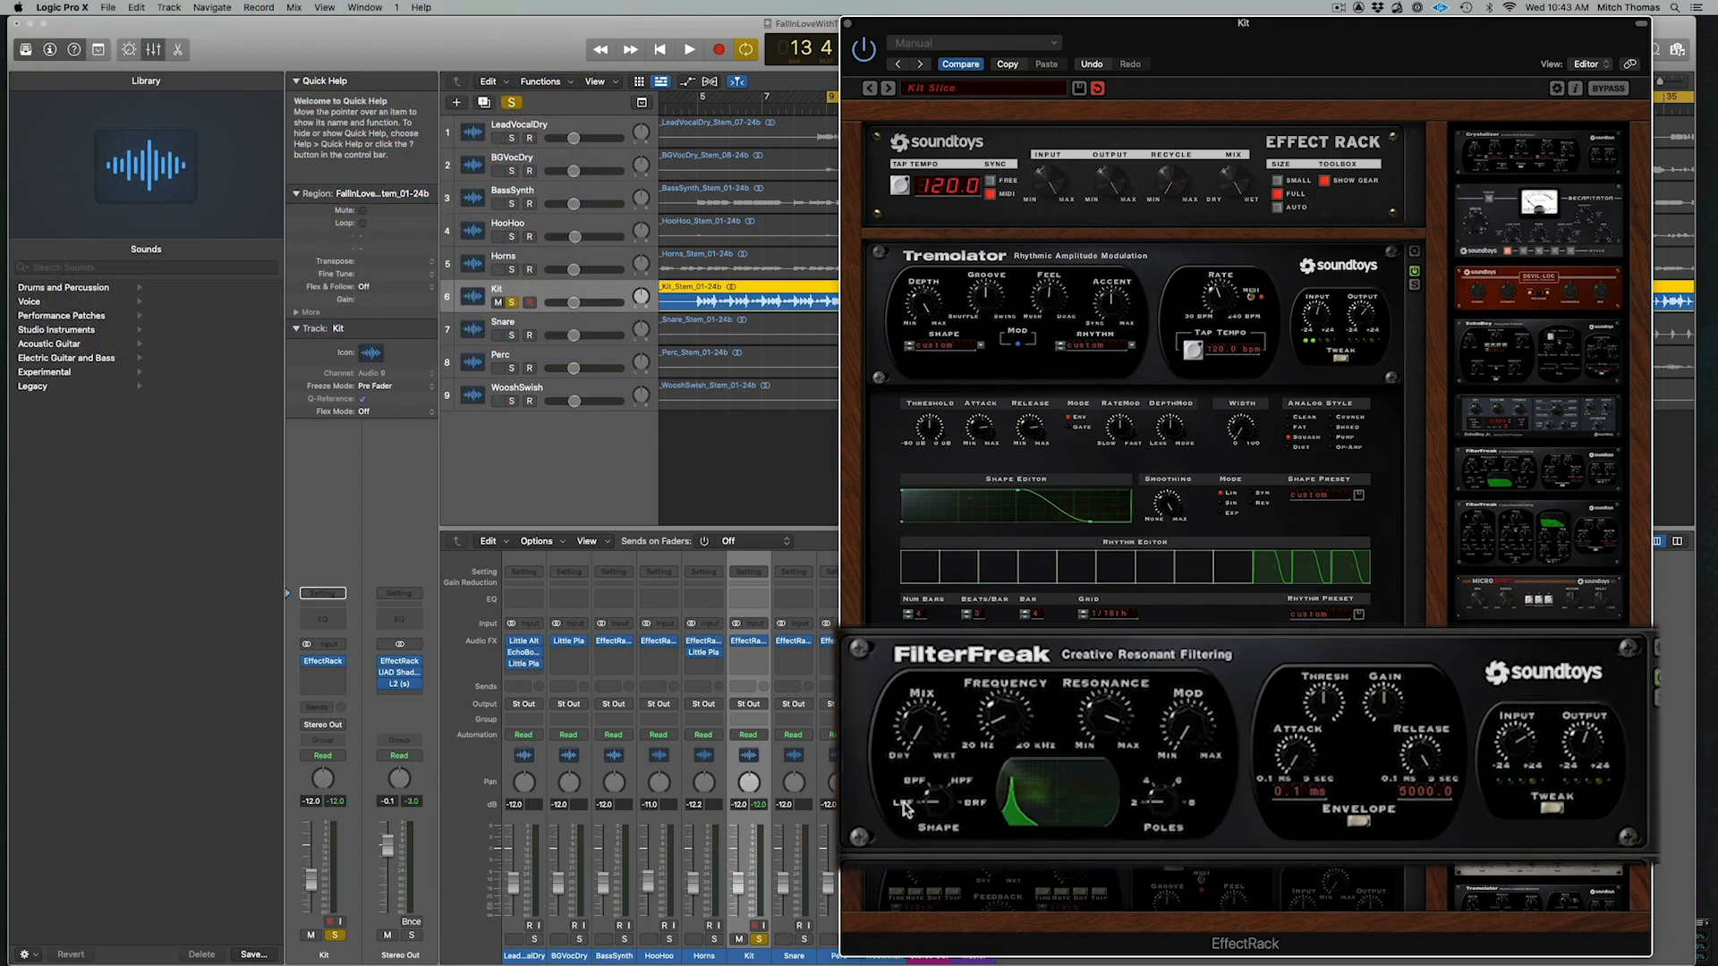
pyautogui.click(915, 786)
pyautogui.click(1011, 689)
pyautogui.press('space')
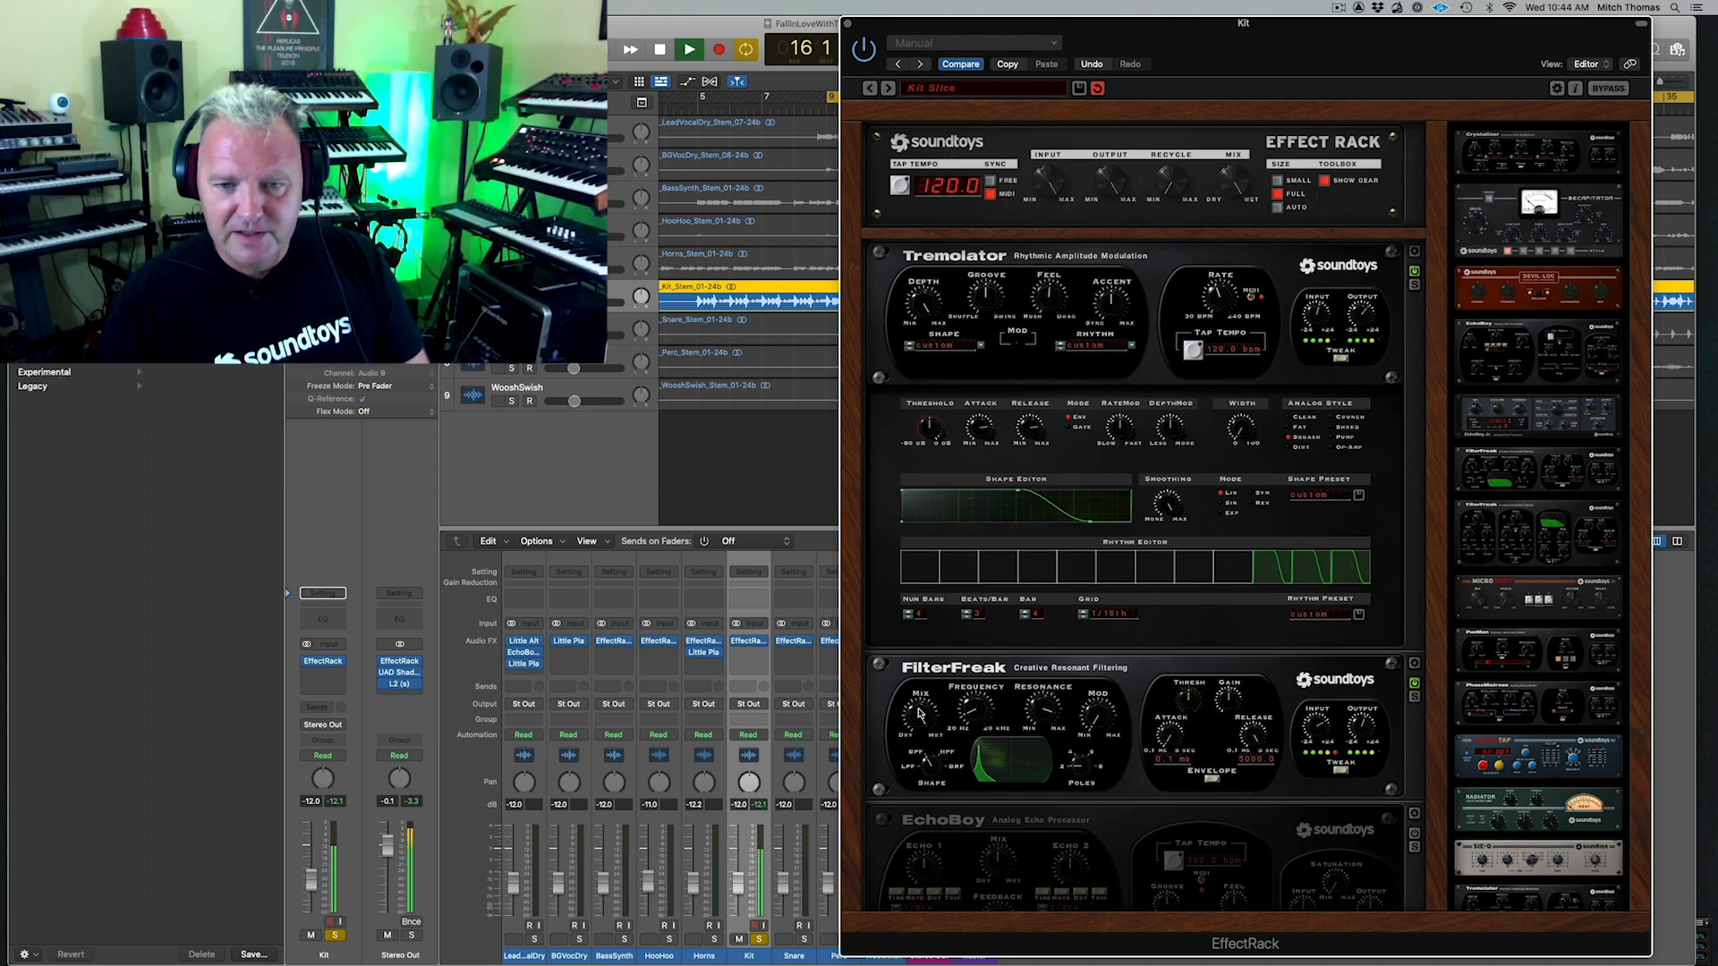
pyautogui.press('space')
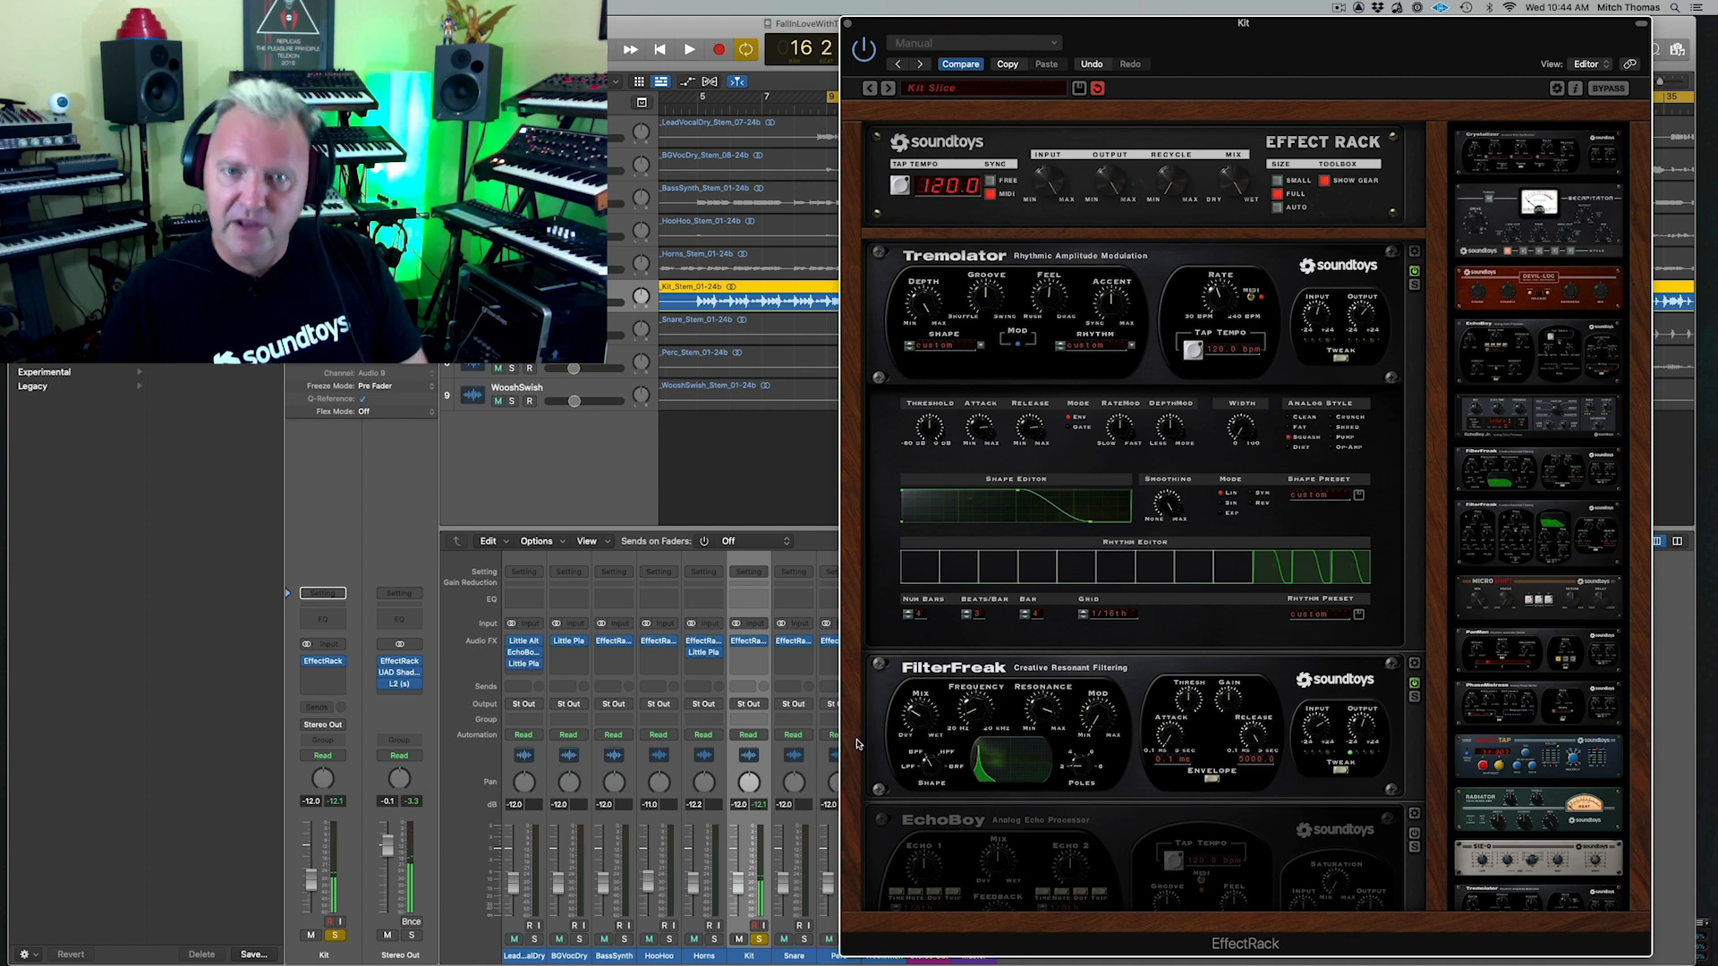
# Compare the Kit track's sound with FilterFreak bypassed and active during playback
pyautogui.press('space')
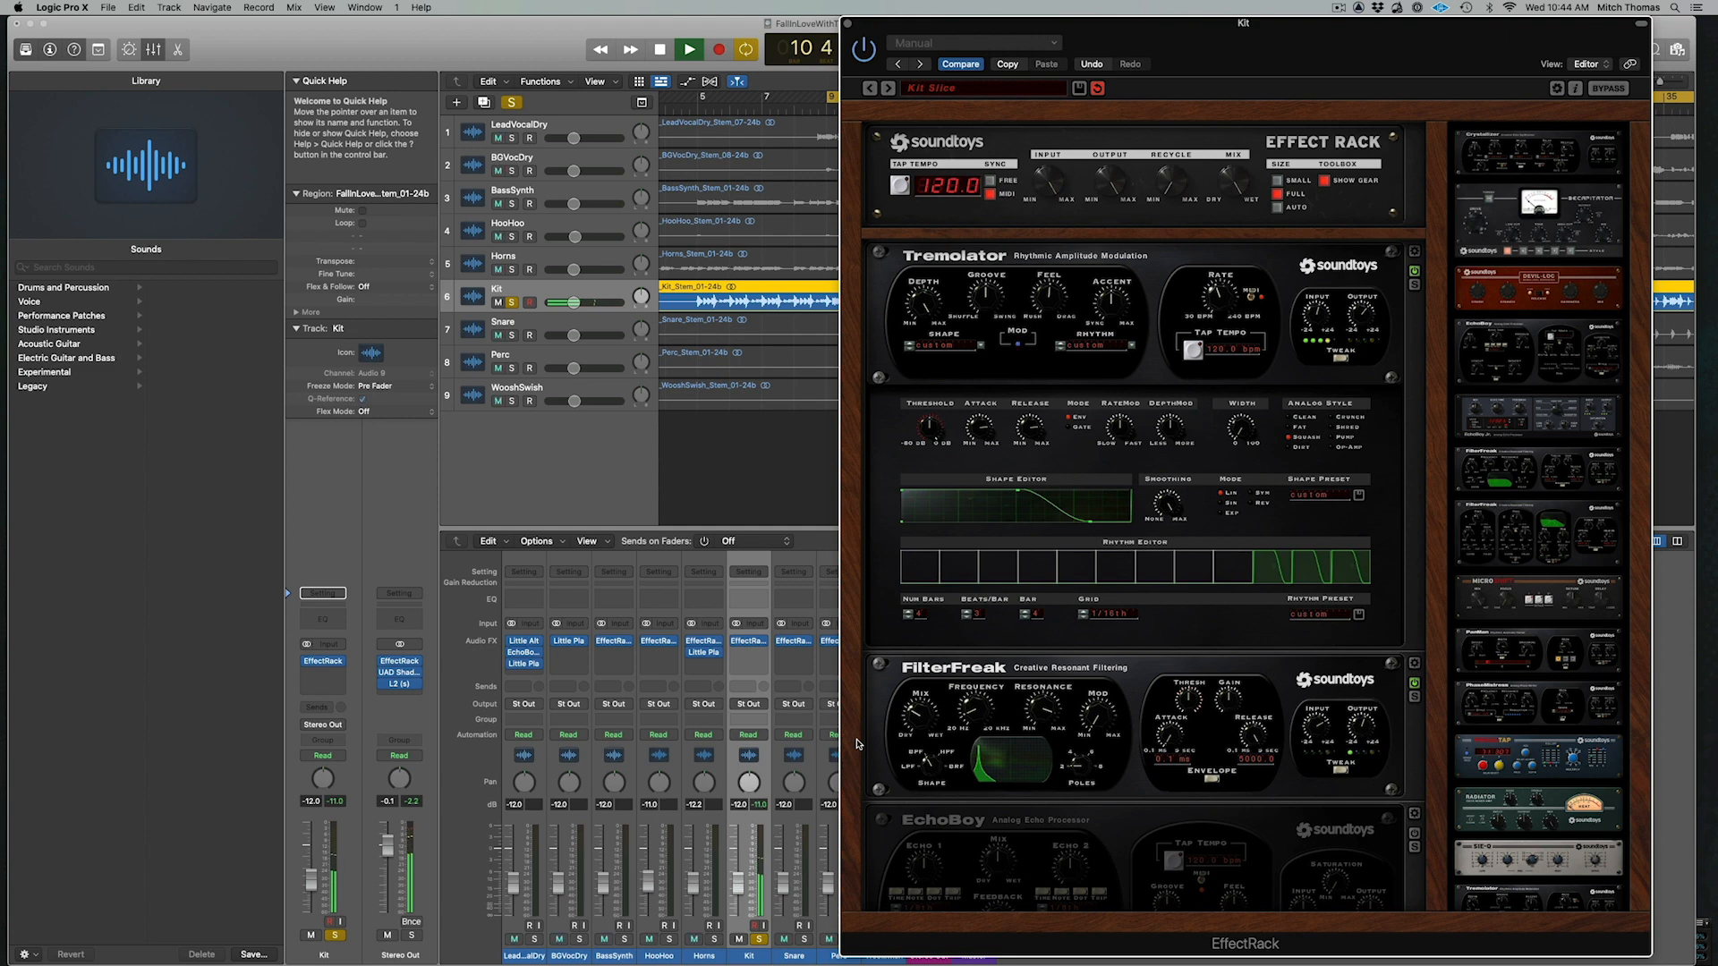
pyautogui.click(1415, 684)
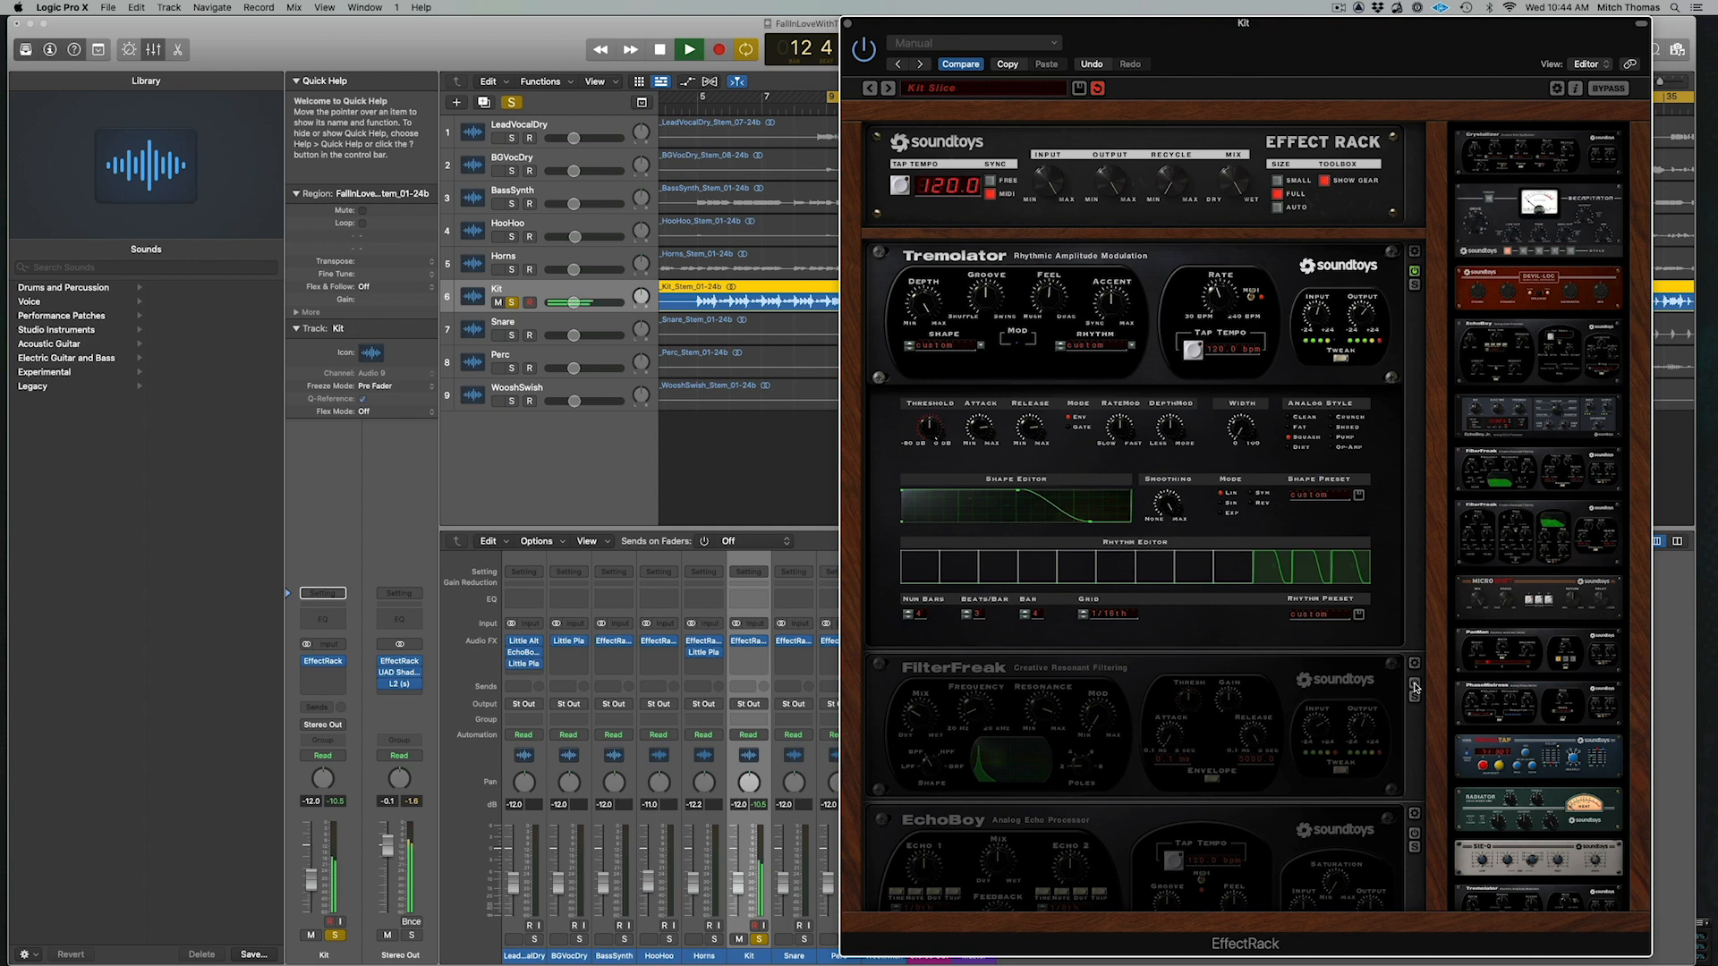
pyautogui.click(1415, 684)
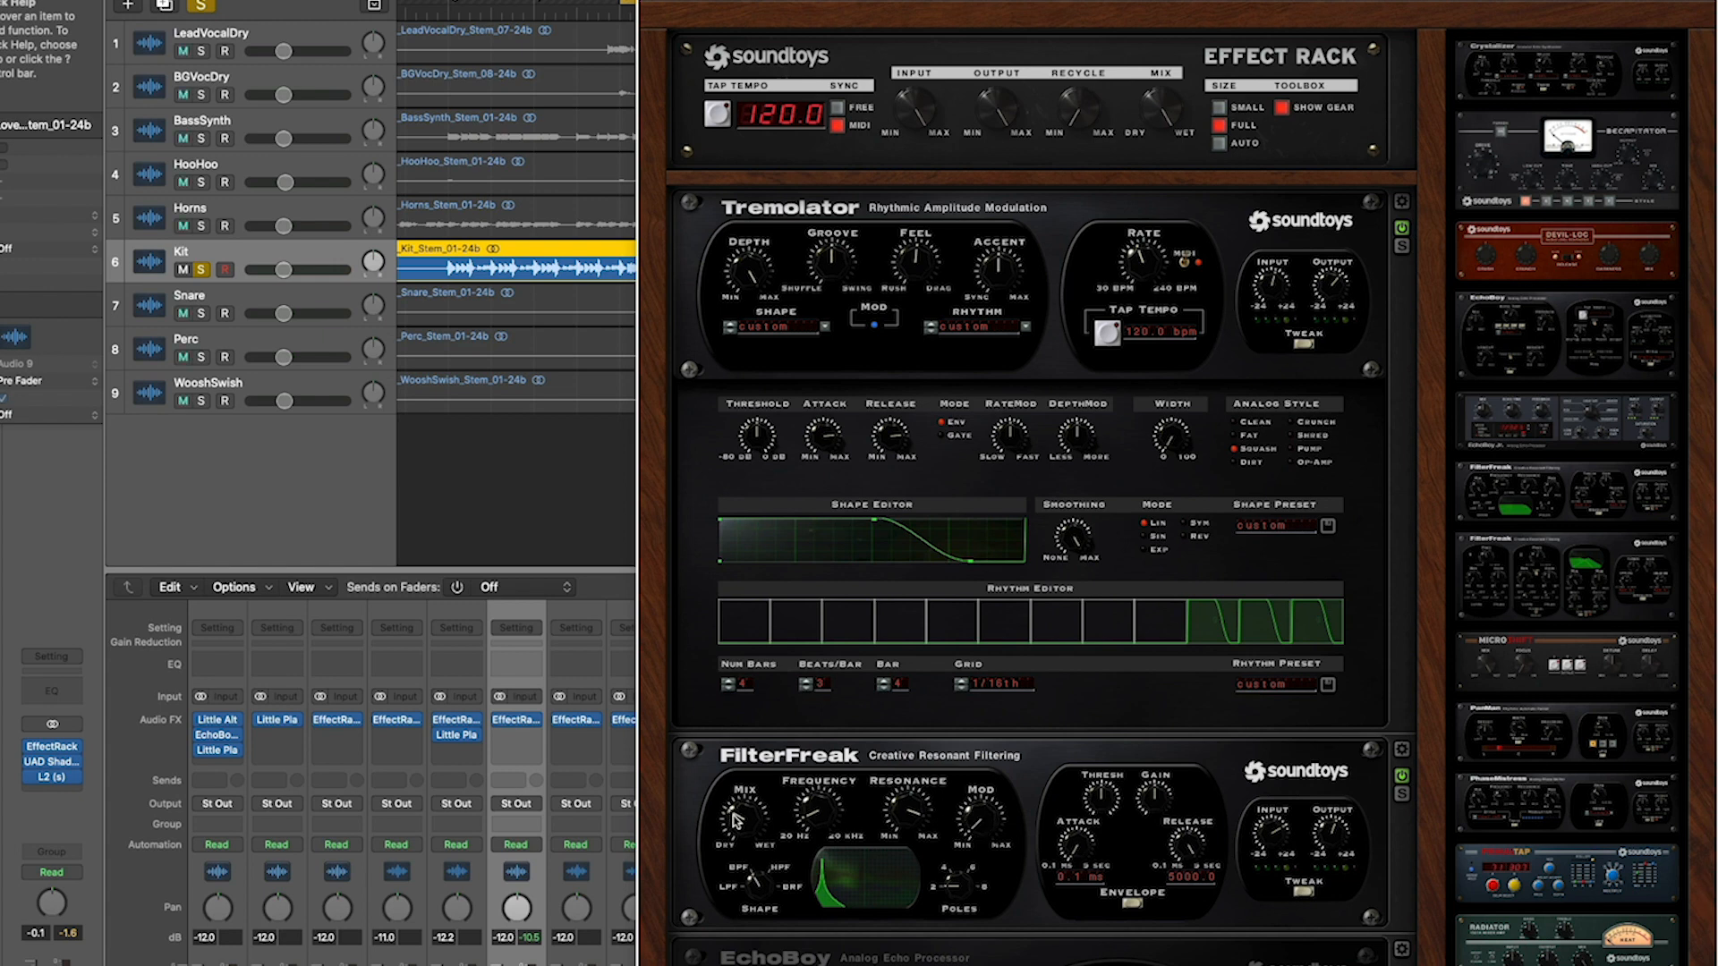
pyautogui.press('space')
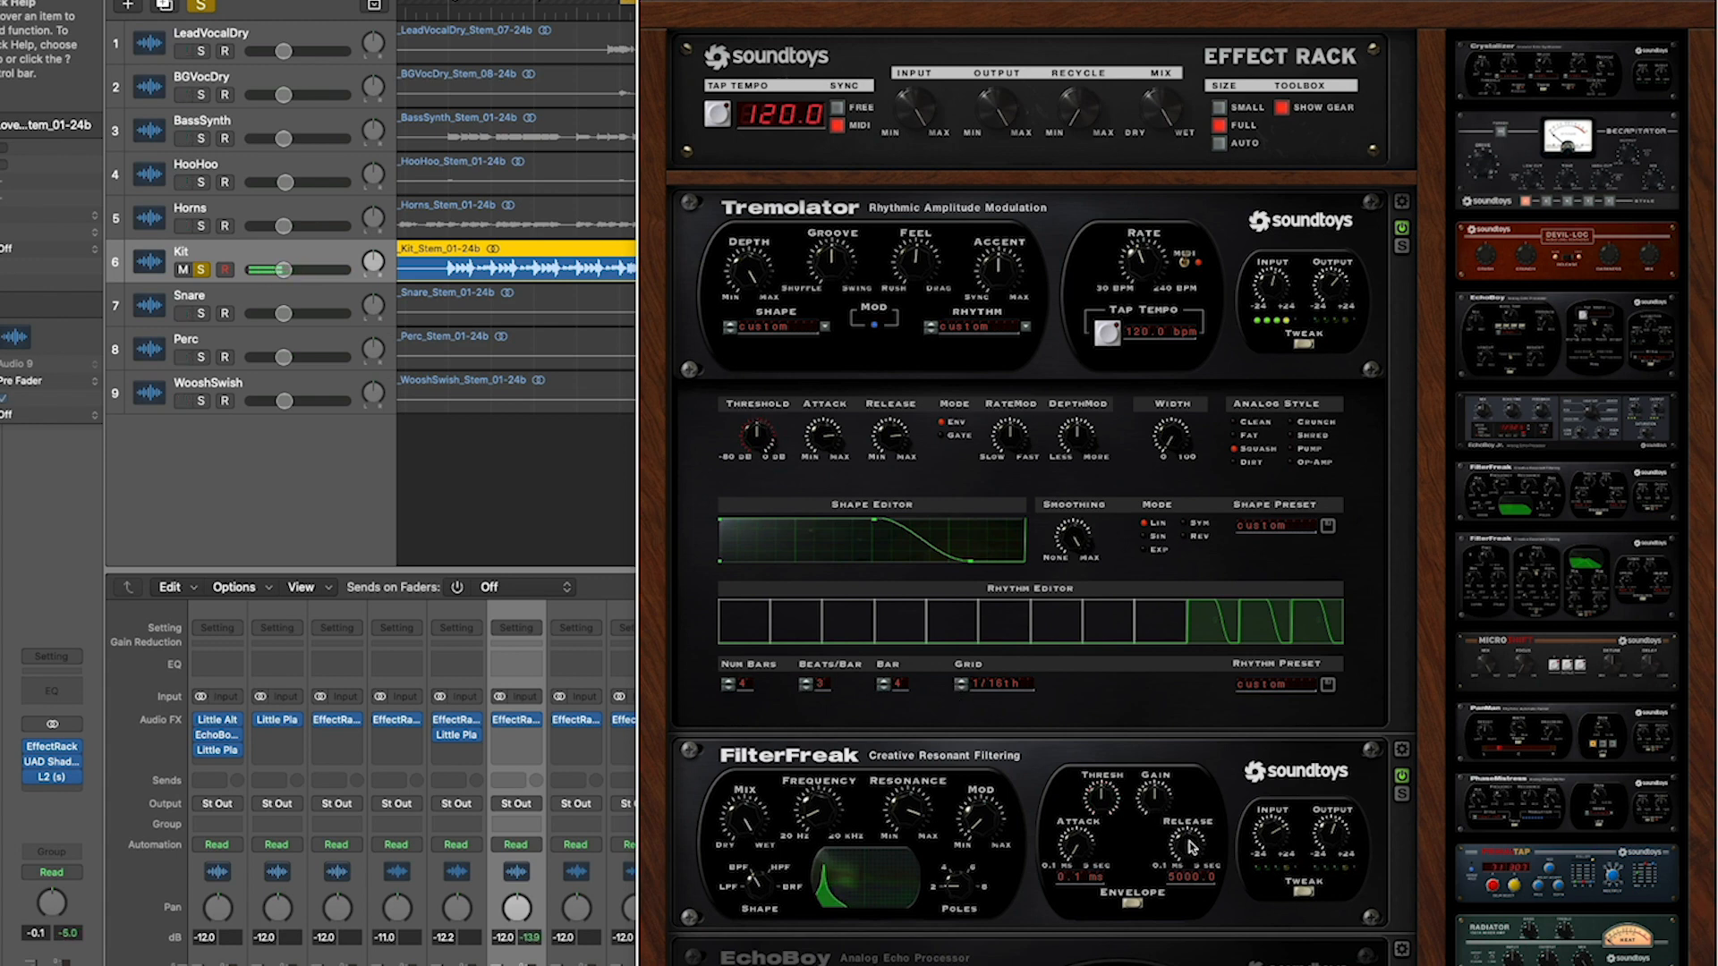
# Shorten FilterFreak's envelope release to below 1000 ms and collapse Tremolator's tweak section
pyautogui.moveTo(1190, 846); pyautogui.dragTo(1178, 863)
pyautogui.moveTo(725, 850); pyautogui.dragTo(697, 903)
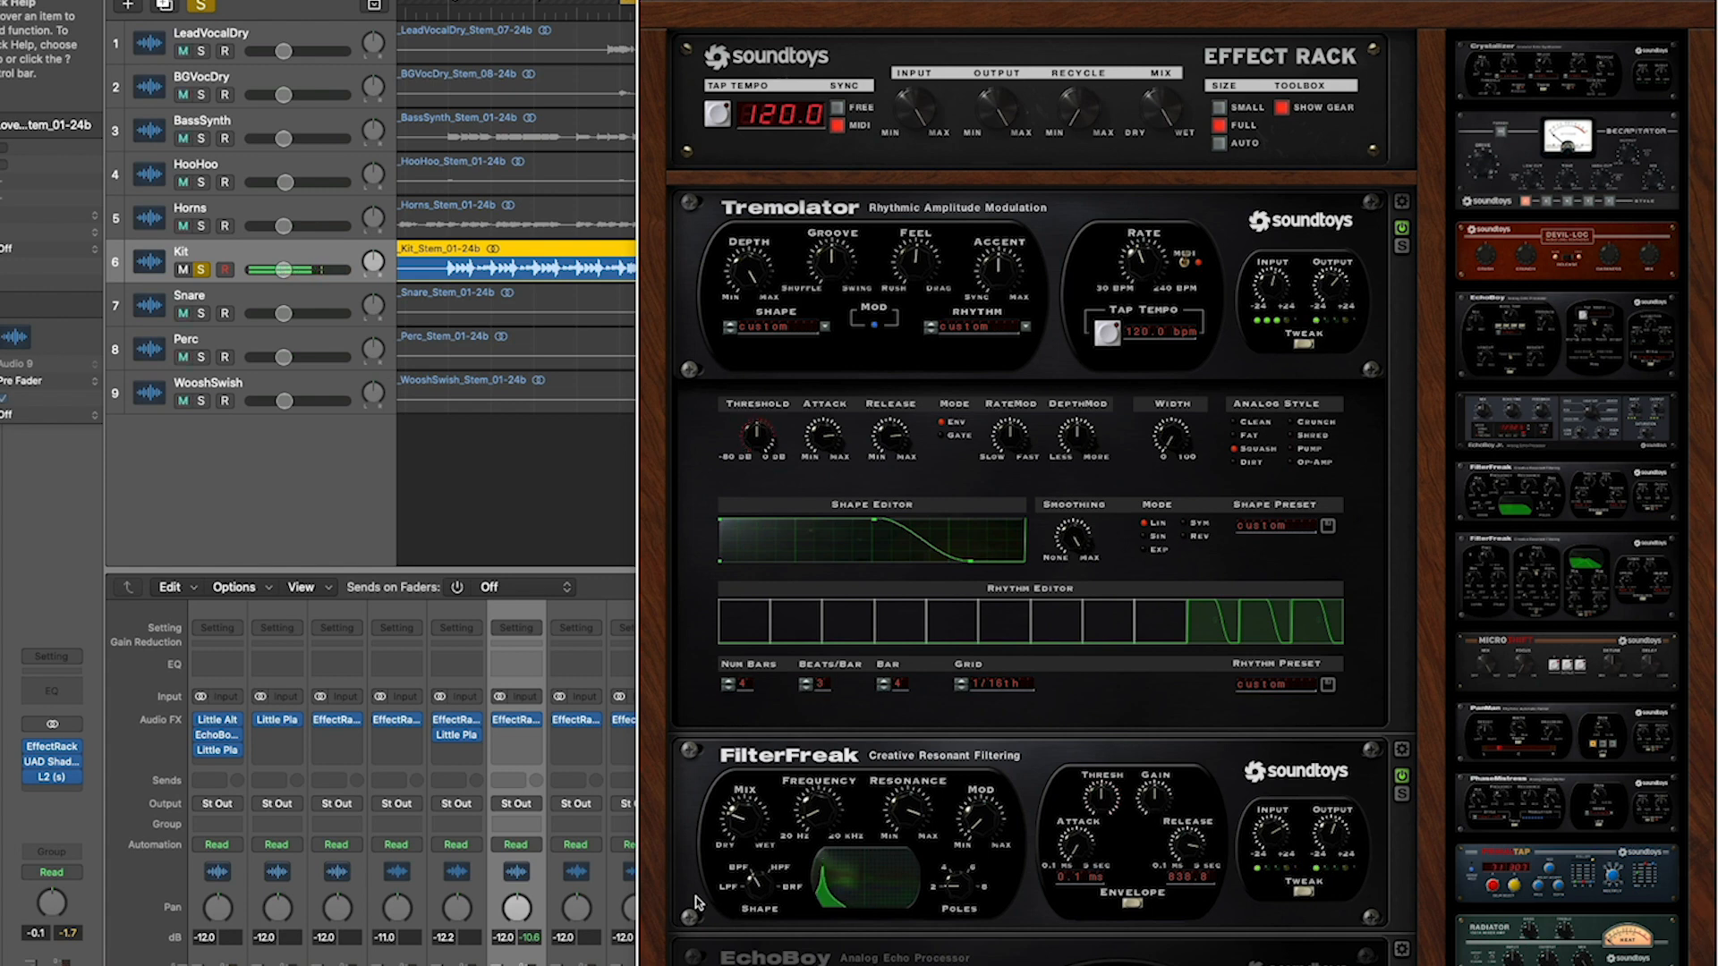
pyautogui.click(1303, 343)
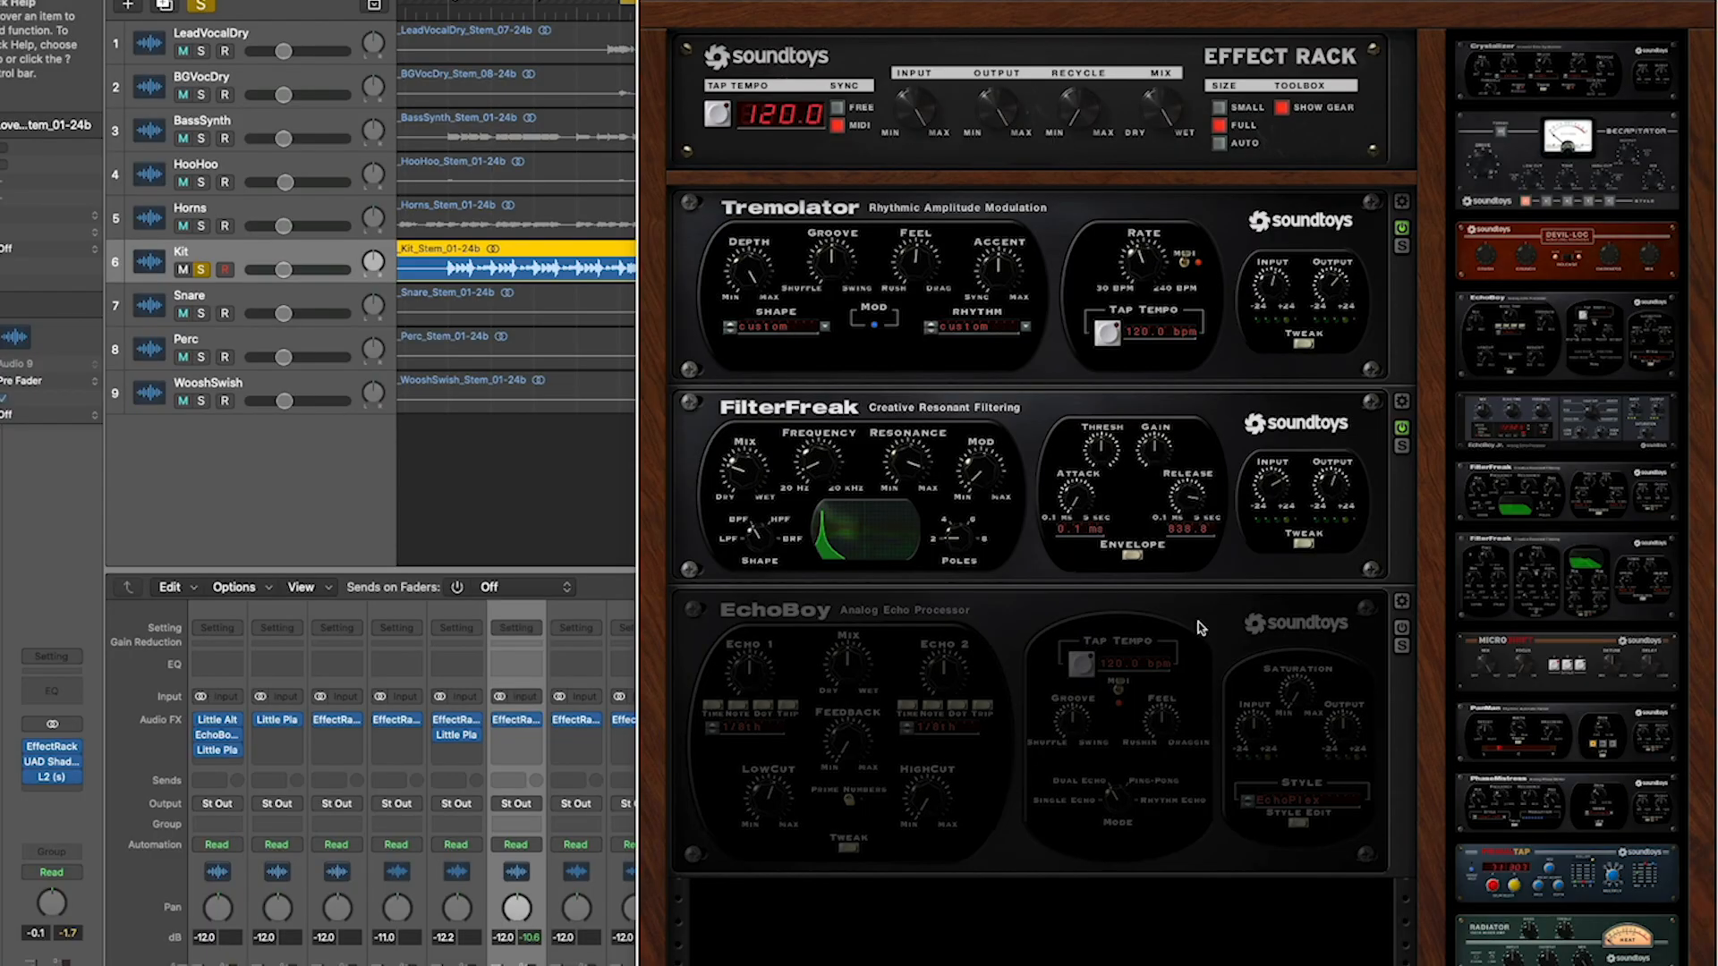
# Enable EchoBoy after FilterFreak in the Kit rack and adjust its Feedback during playback
pyautogui.click(1402, 629)
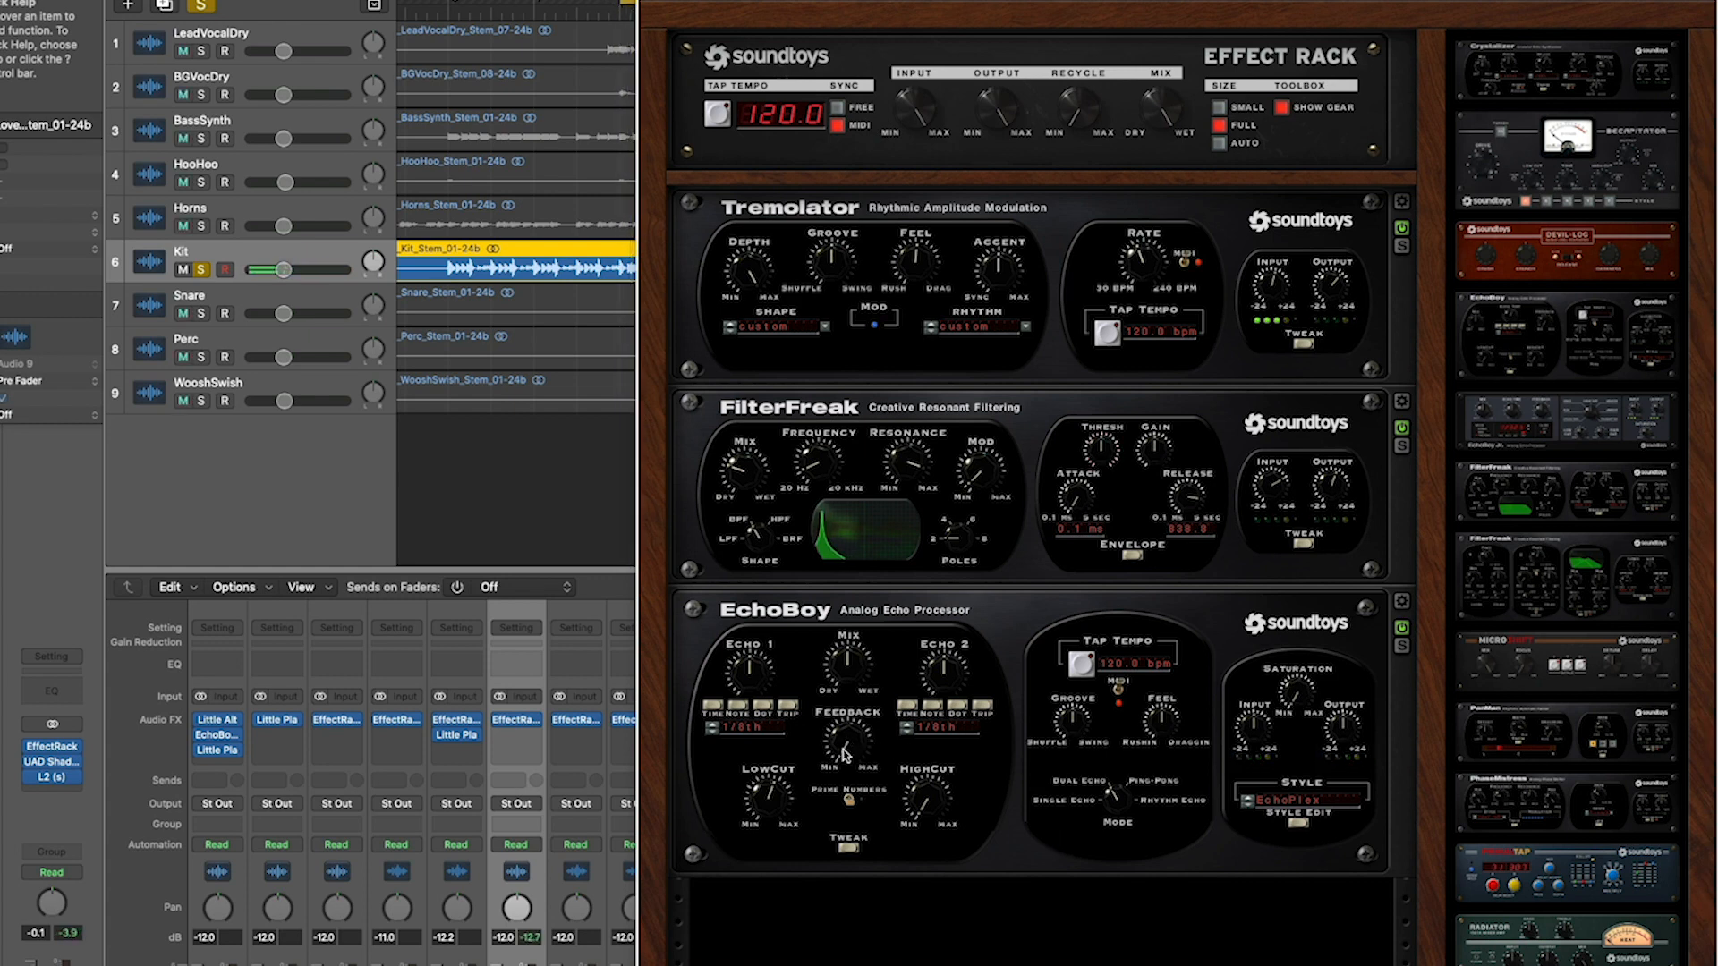
pyautogui.moveTo(842, 747); pyautogui.dragTo(851, 705)
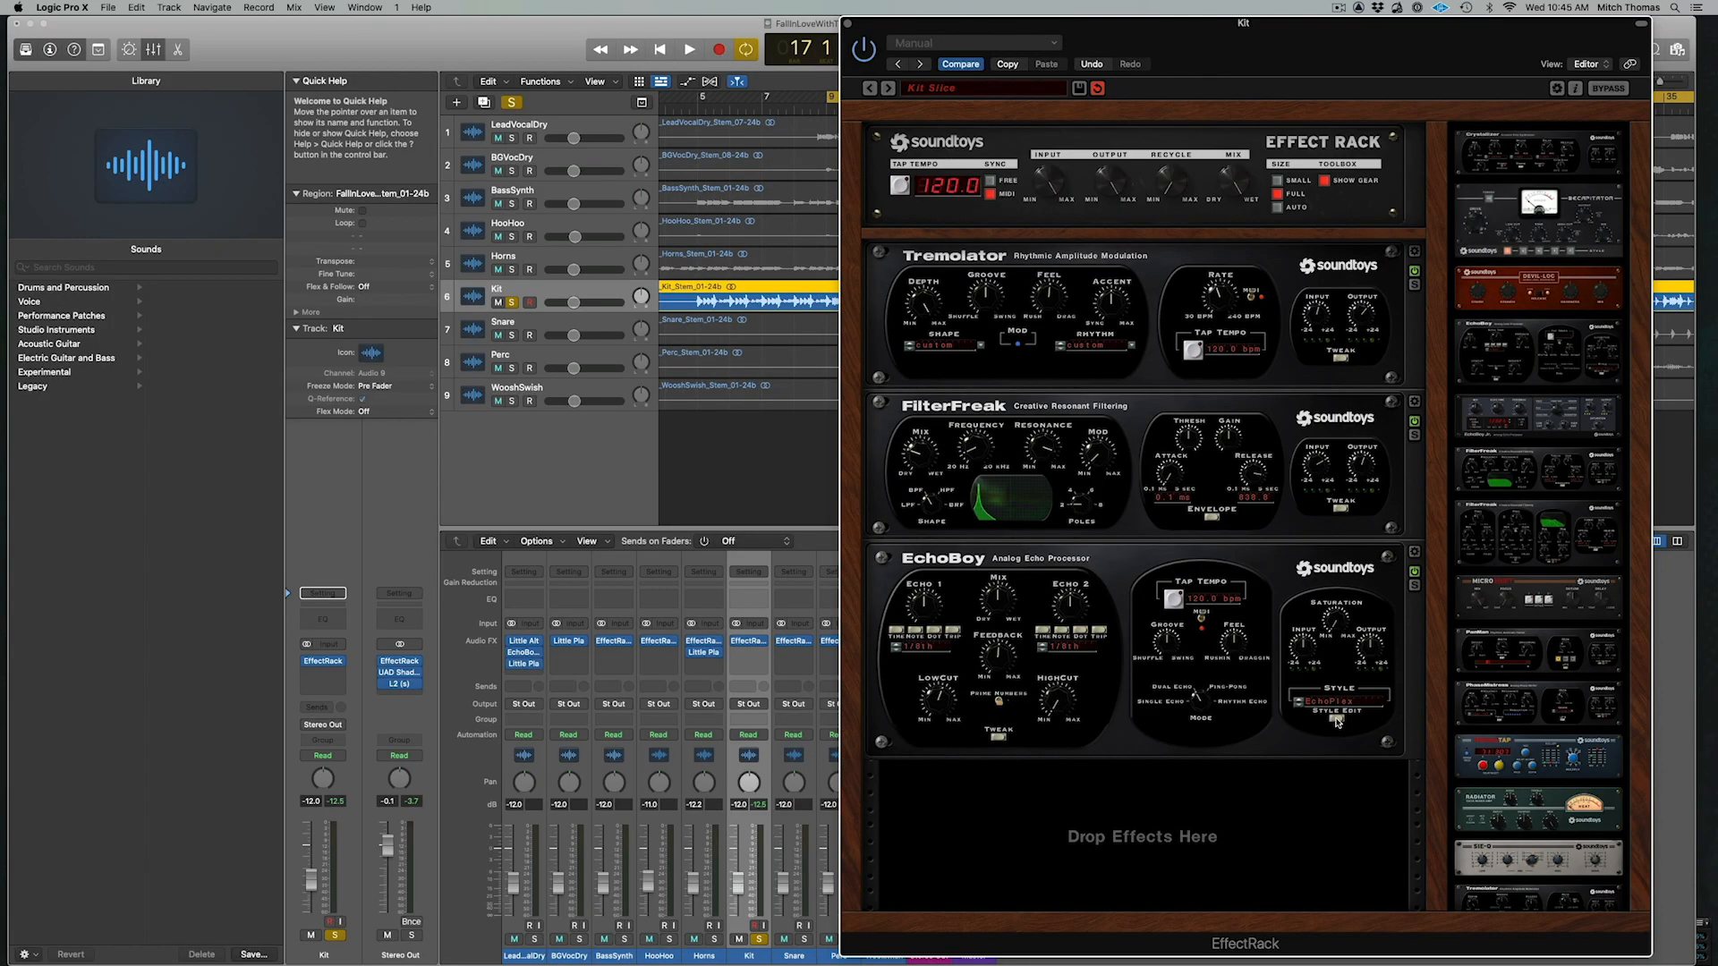
# Open the EchoPlex style settings in EchoBoy, lower the High EQ Decay, and audition the Kit track
pyautogui.click(1336, 722)
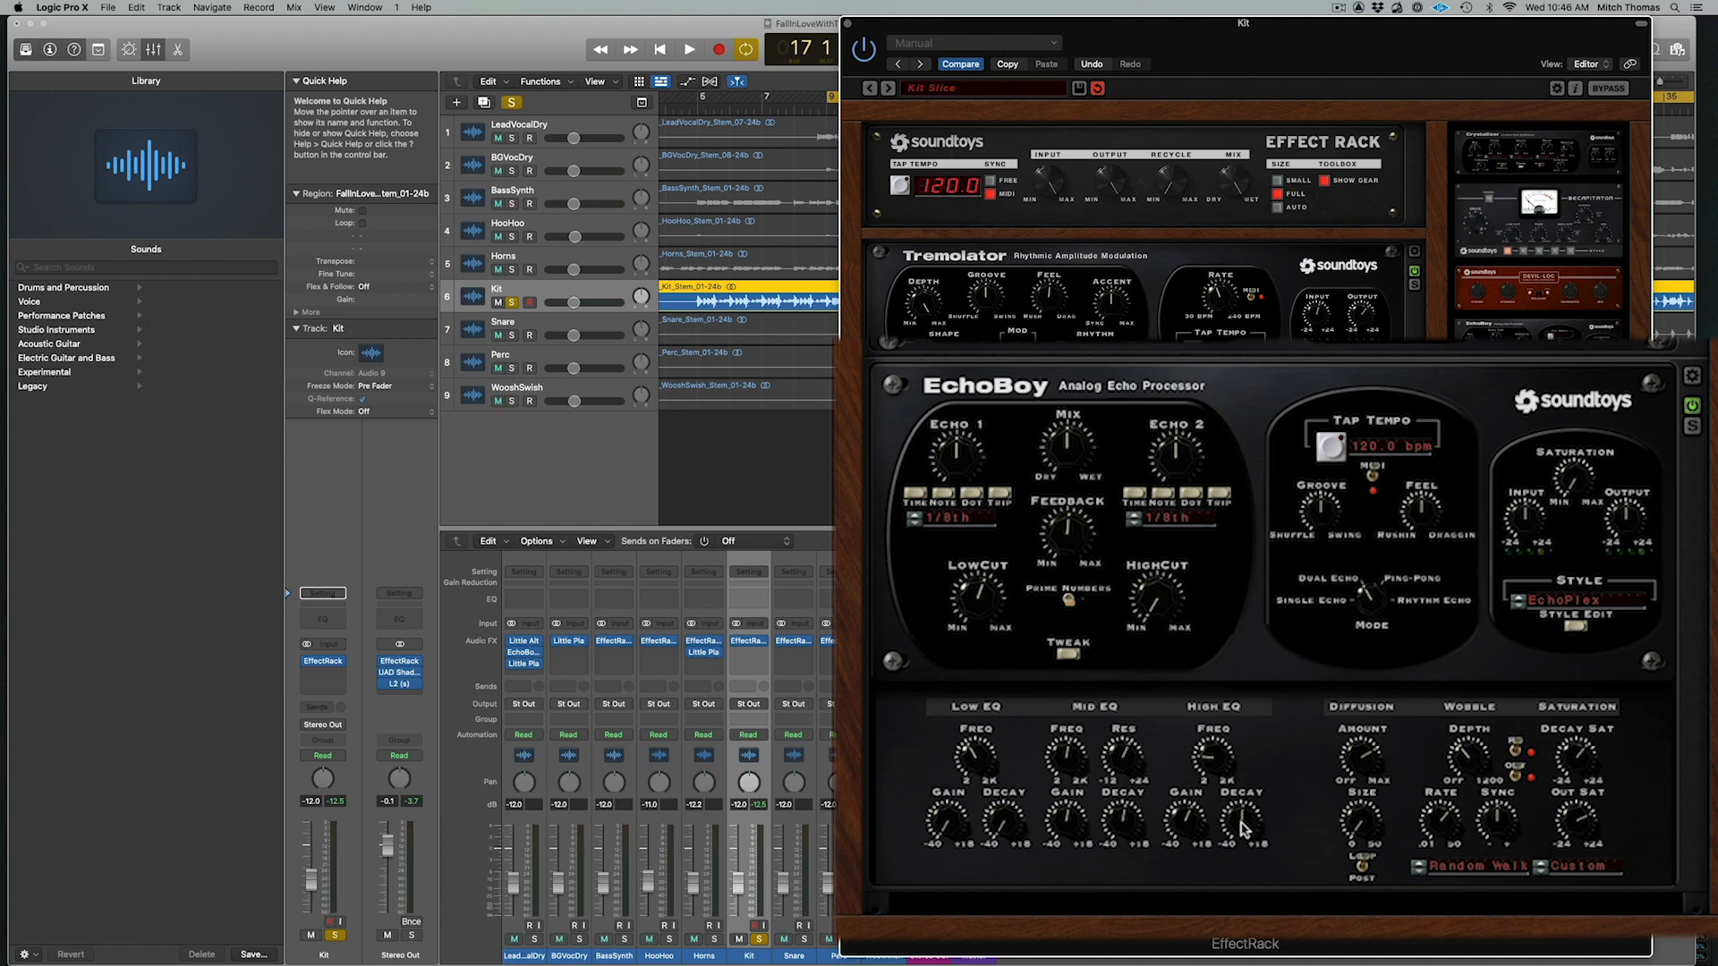
pyautogui.moveTo(1242, 821); pyautogui.dragTo(1228, 837)
pyautogui.press('space')
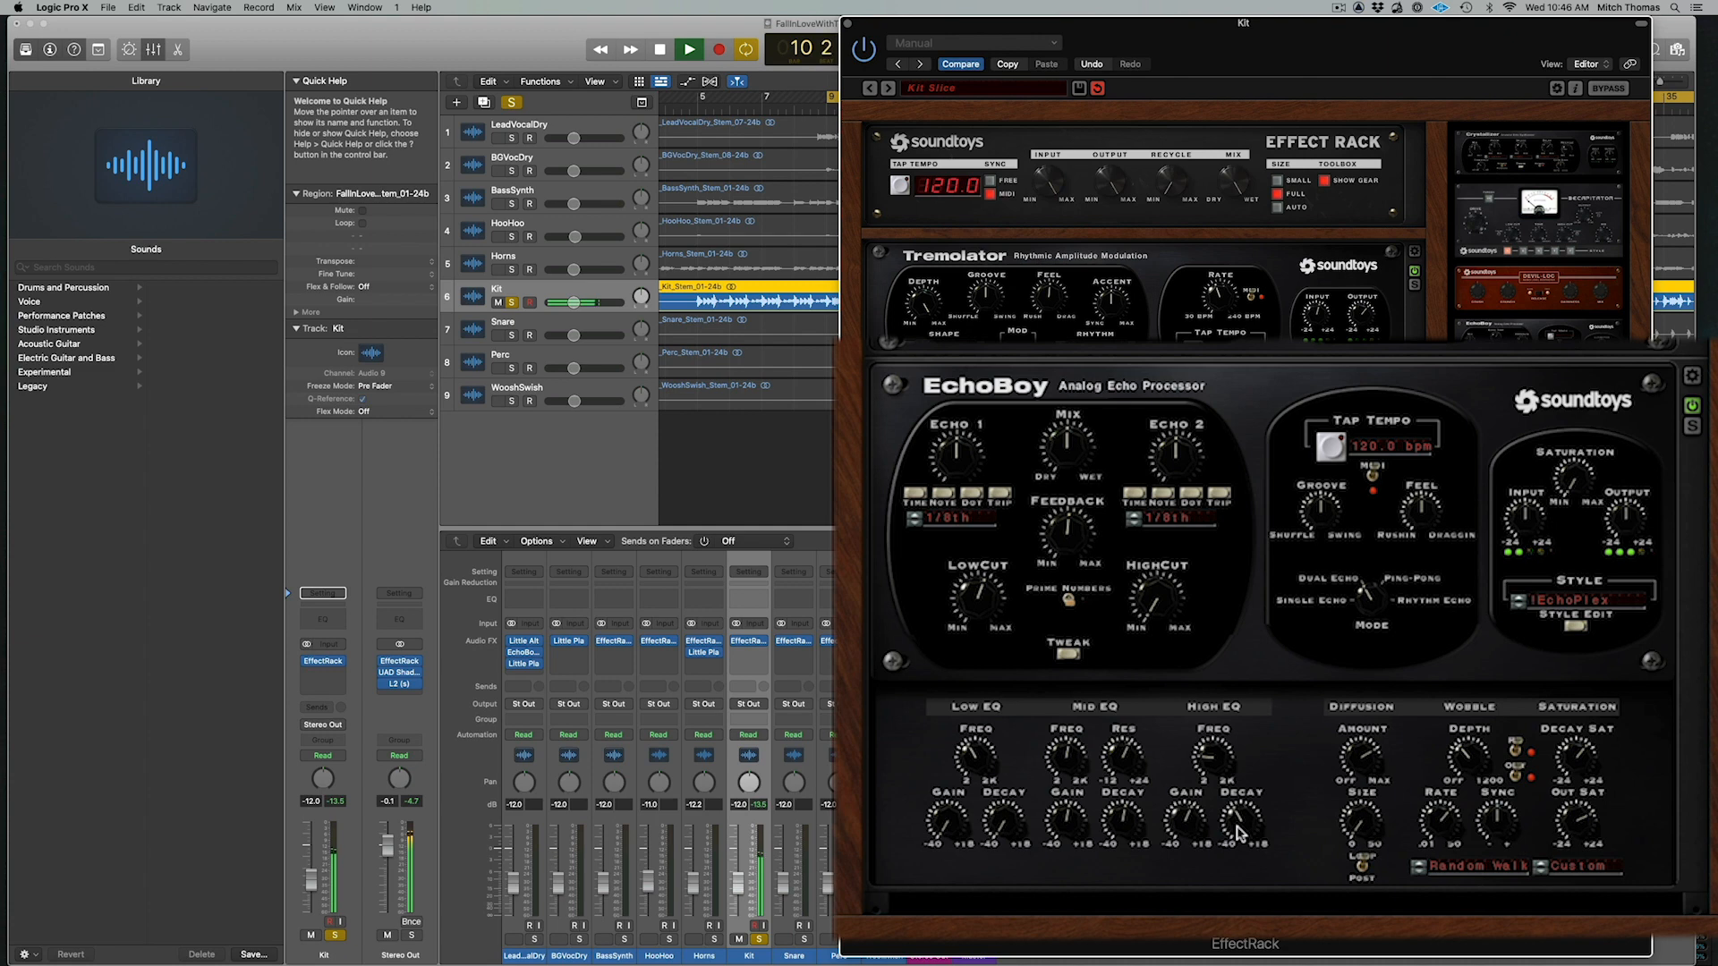
pyautogui.moveTo(1240, 833); pyautogui.dragTo(1230, 843)
pyautogui.press('space')
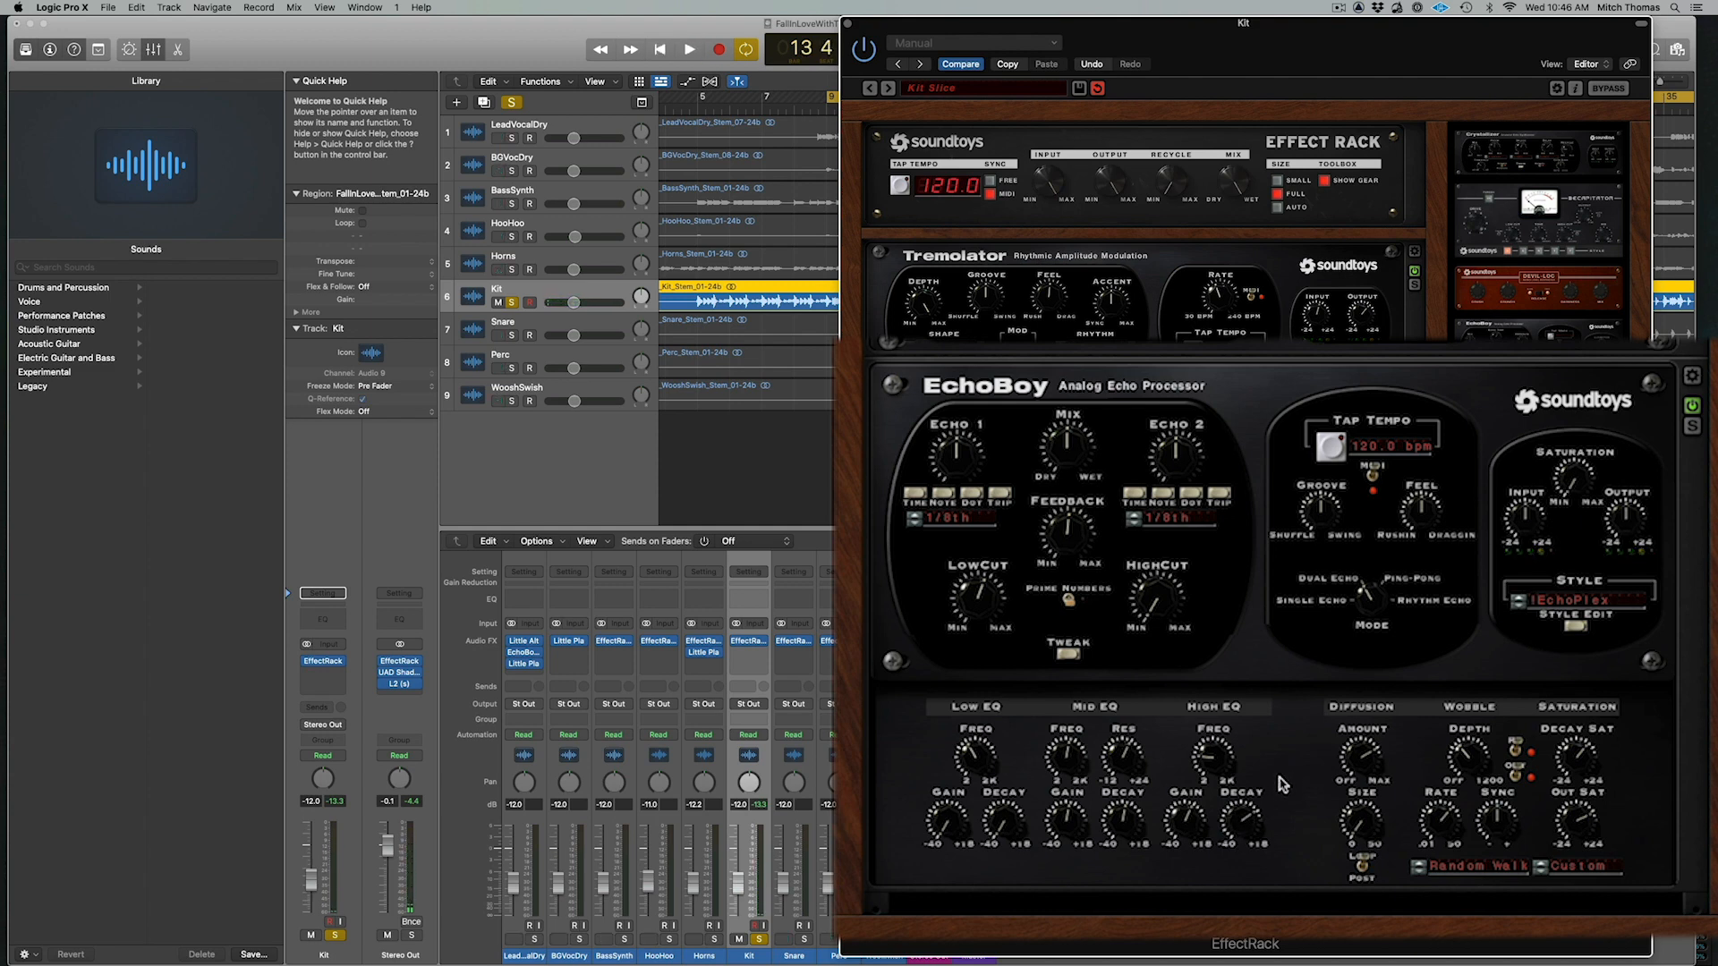
# Audition the Kit track's repeats with the edited EchoPlex style in two playback passes
pyautogui.press('space')
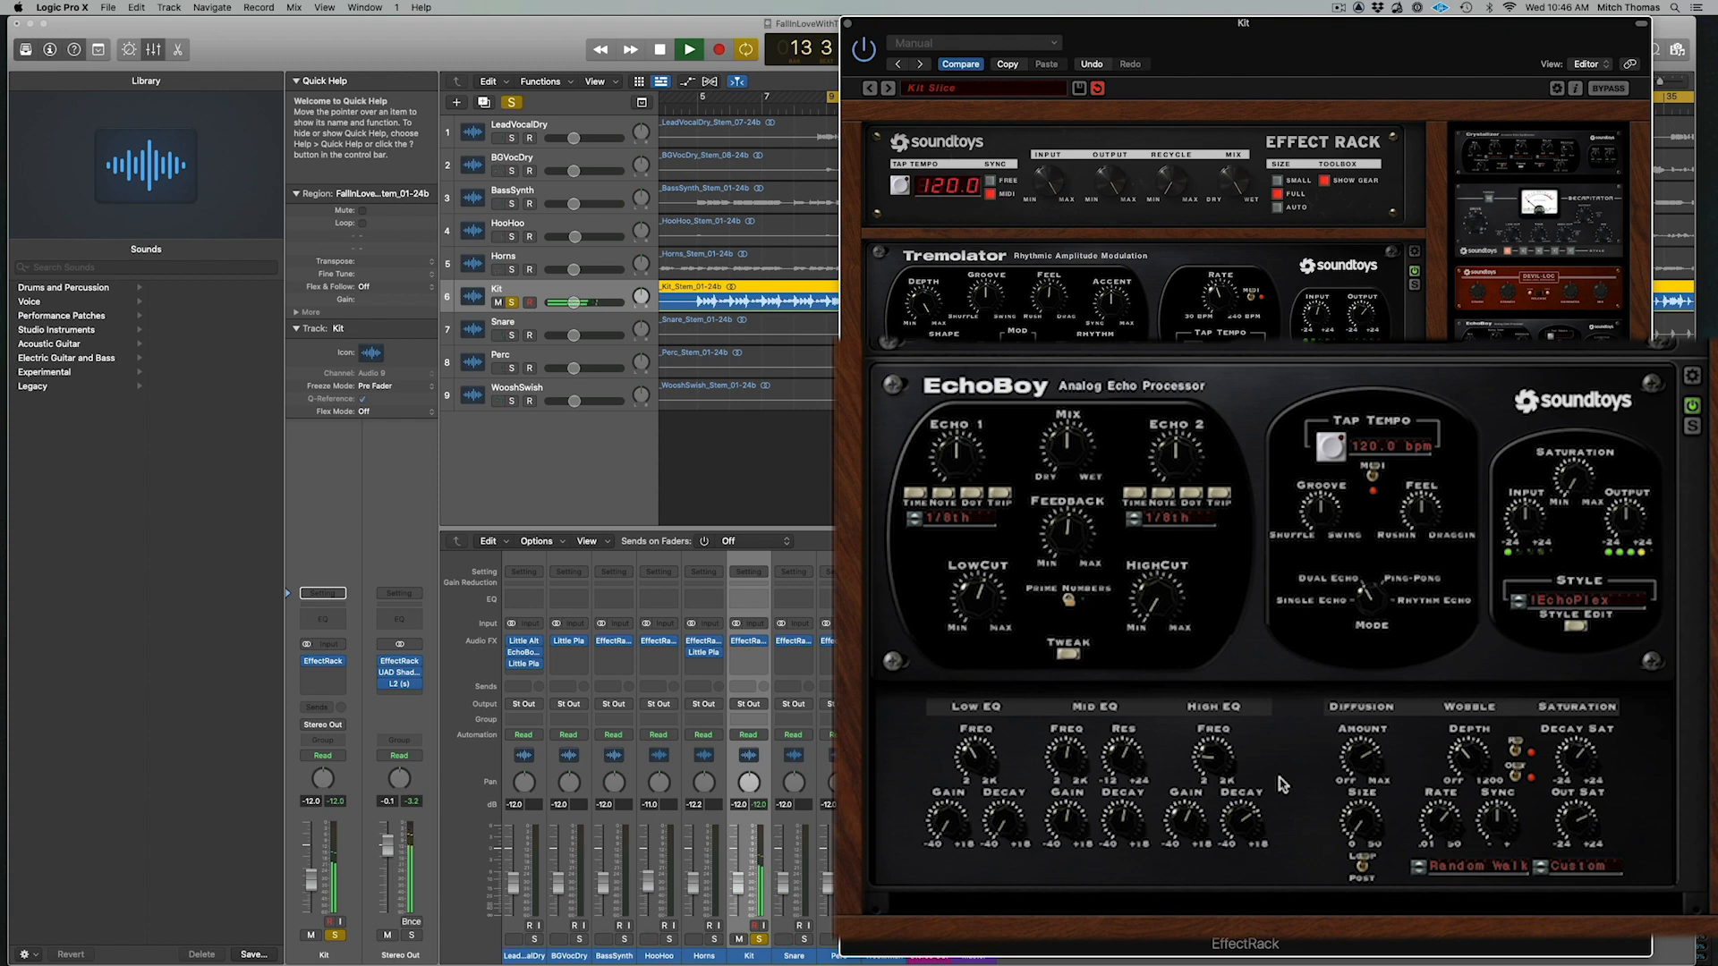
pyautogui.press('space')
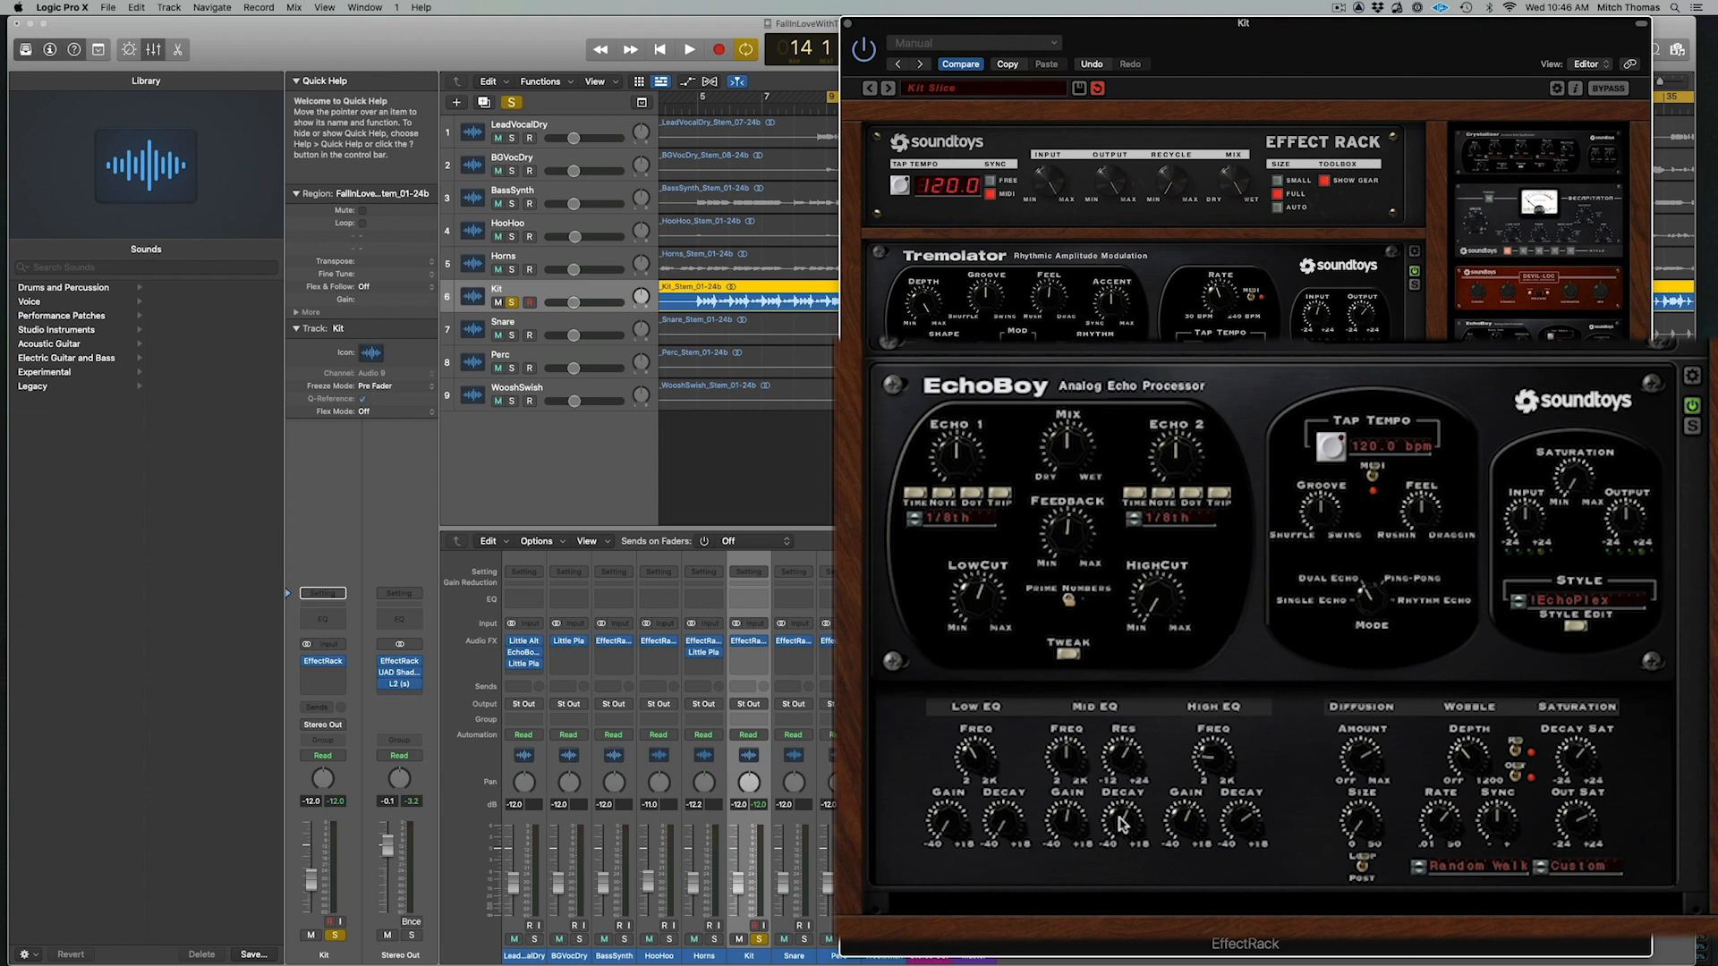
pyautogui.press('space')
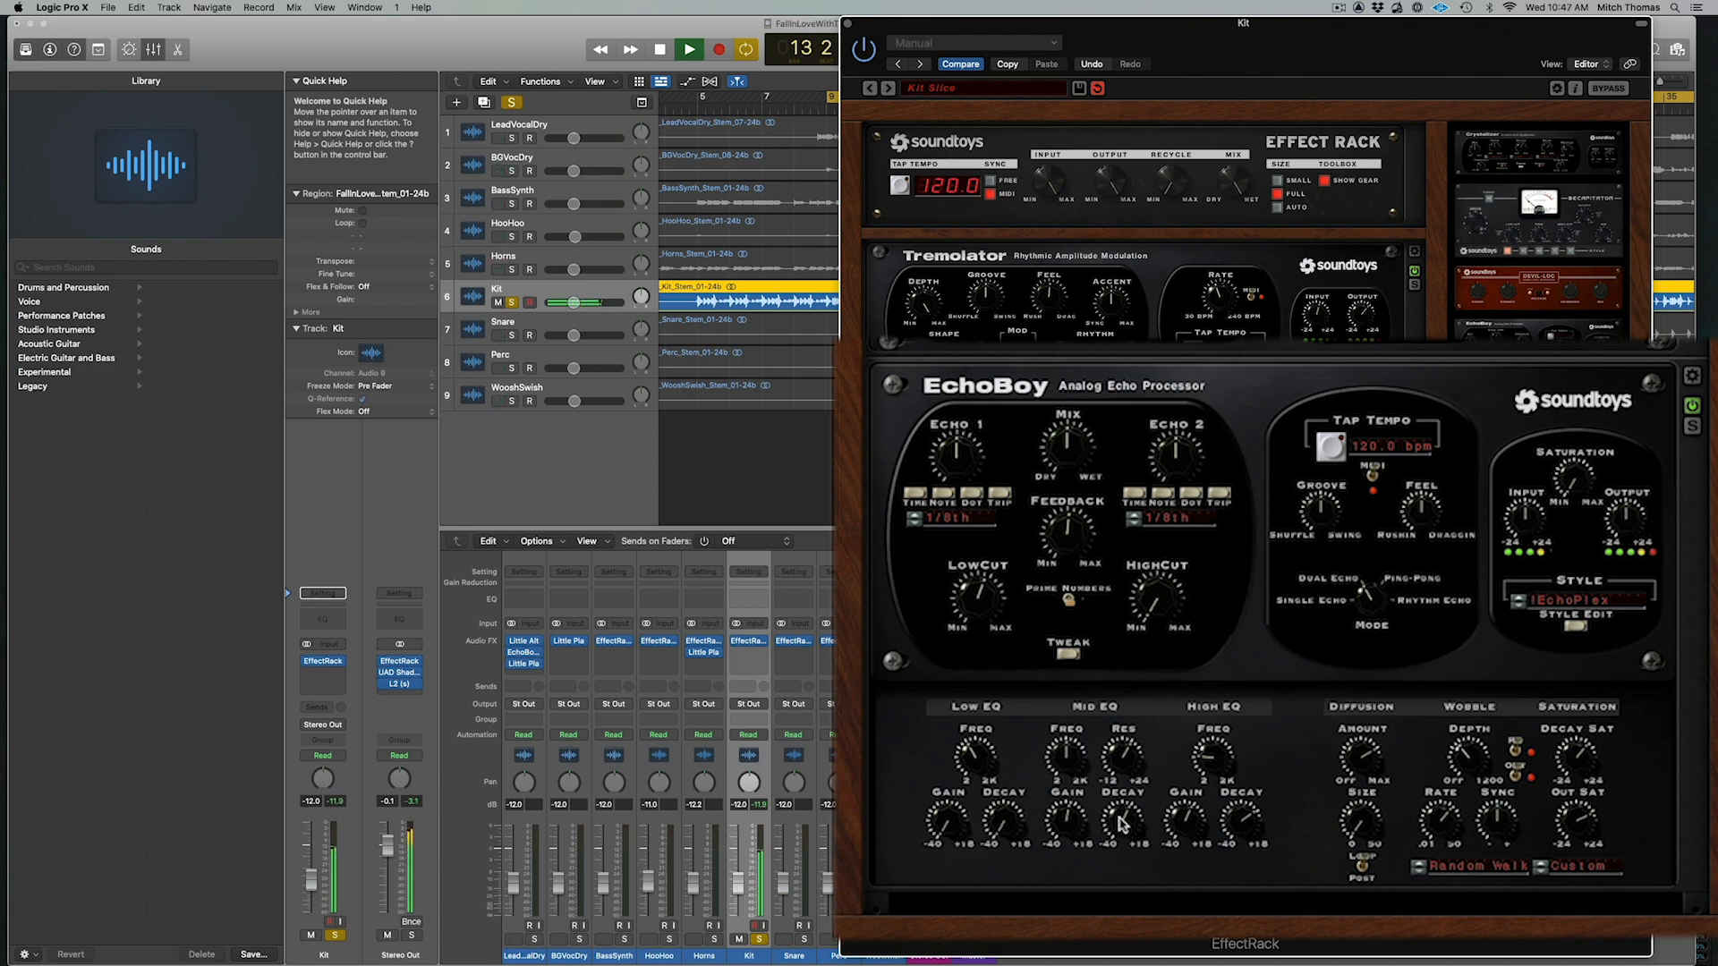
pyautogui.press('space')
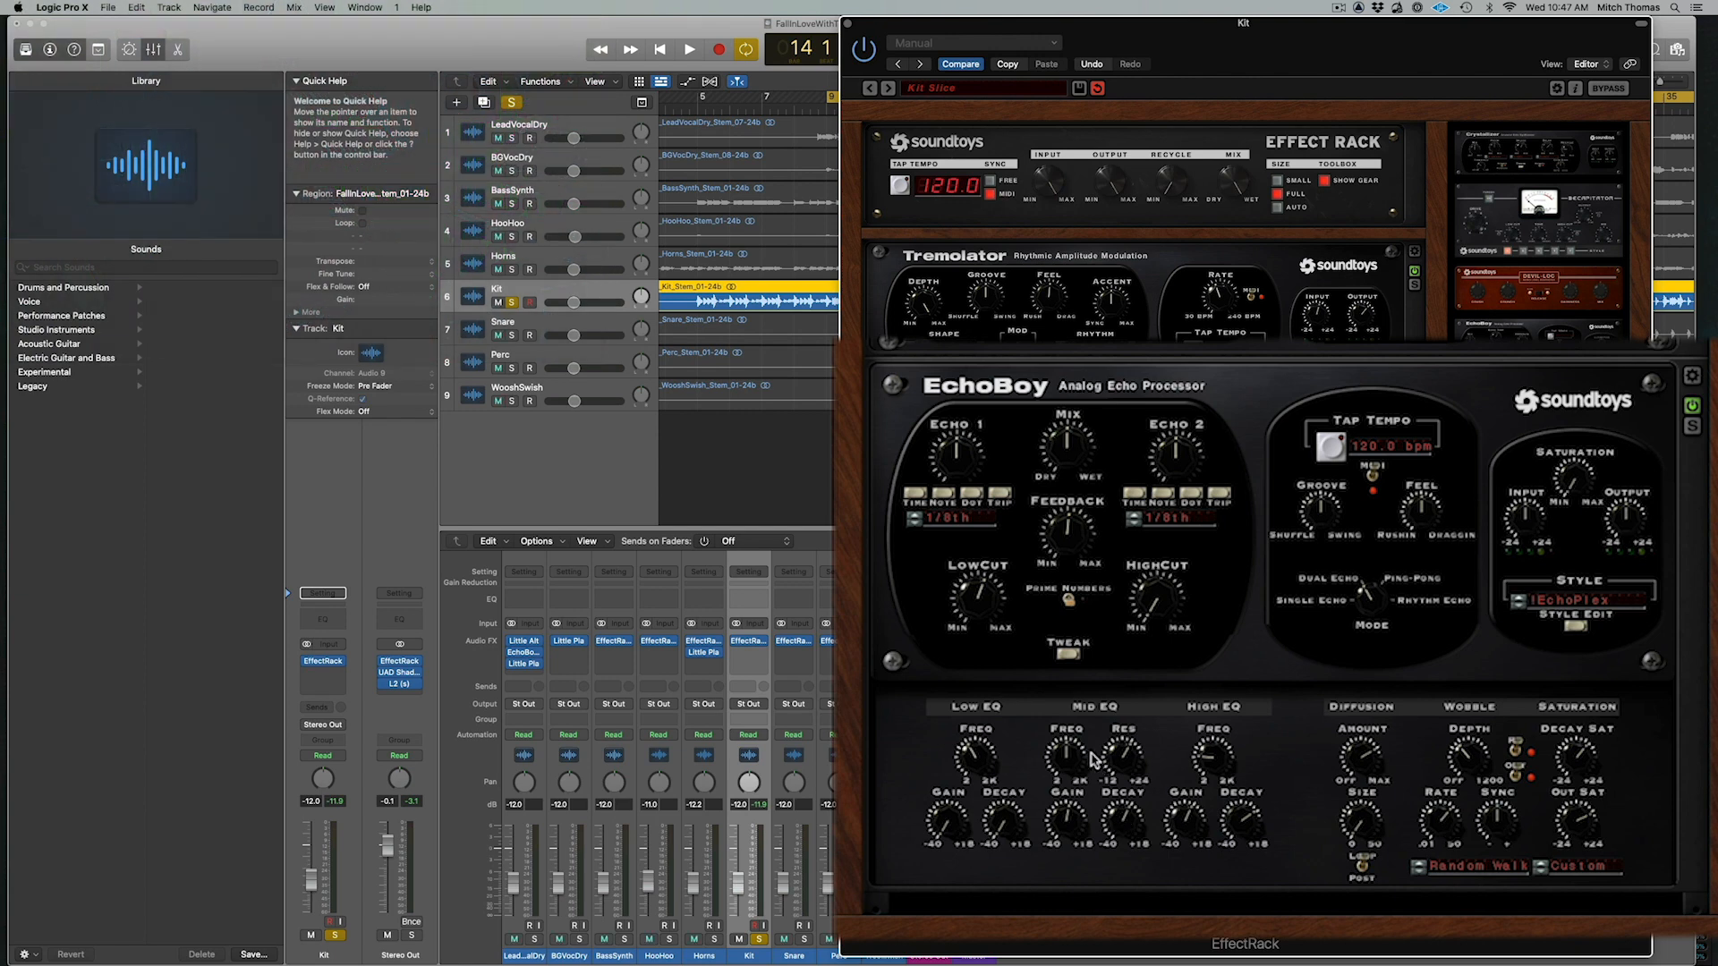
# Switch EchoBoy to Rhythm Echo mode and audition its repeats with Pan Shape set to Center in the tweak section
pyautogui.click(1420, 608)
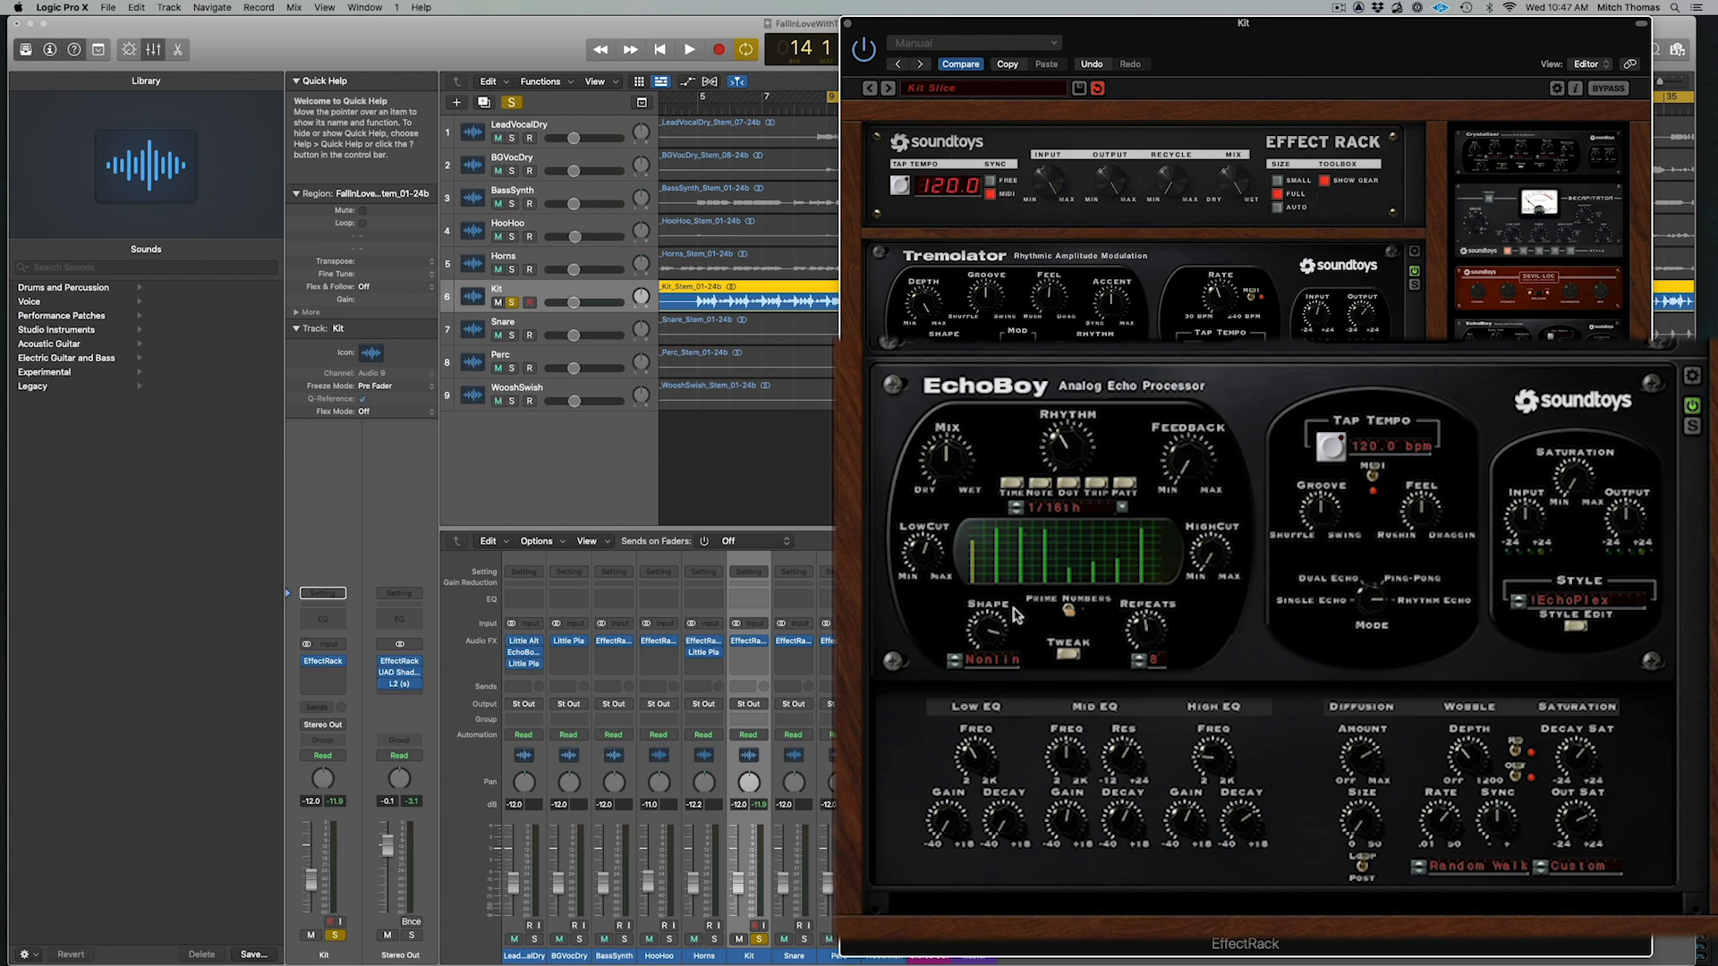
pyautogui.click(1067, 657)
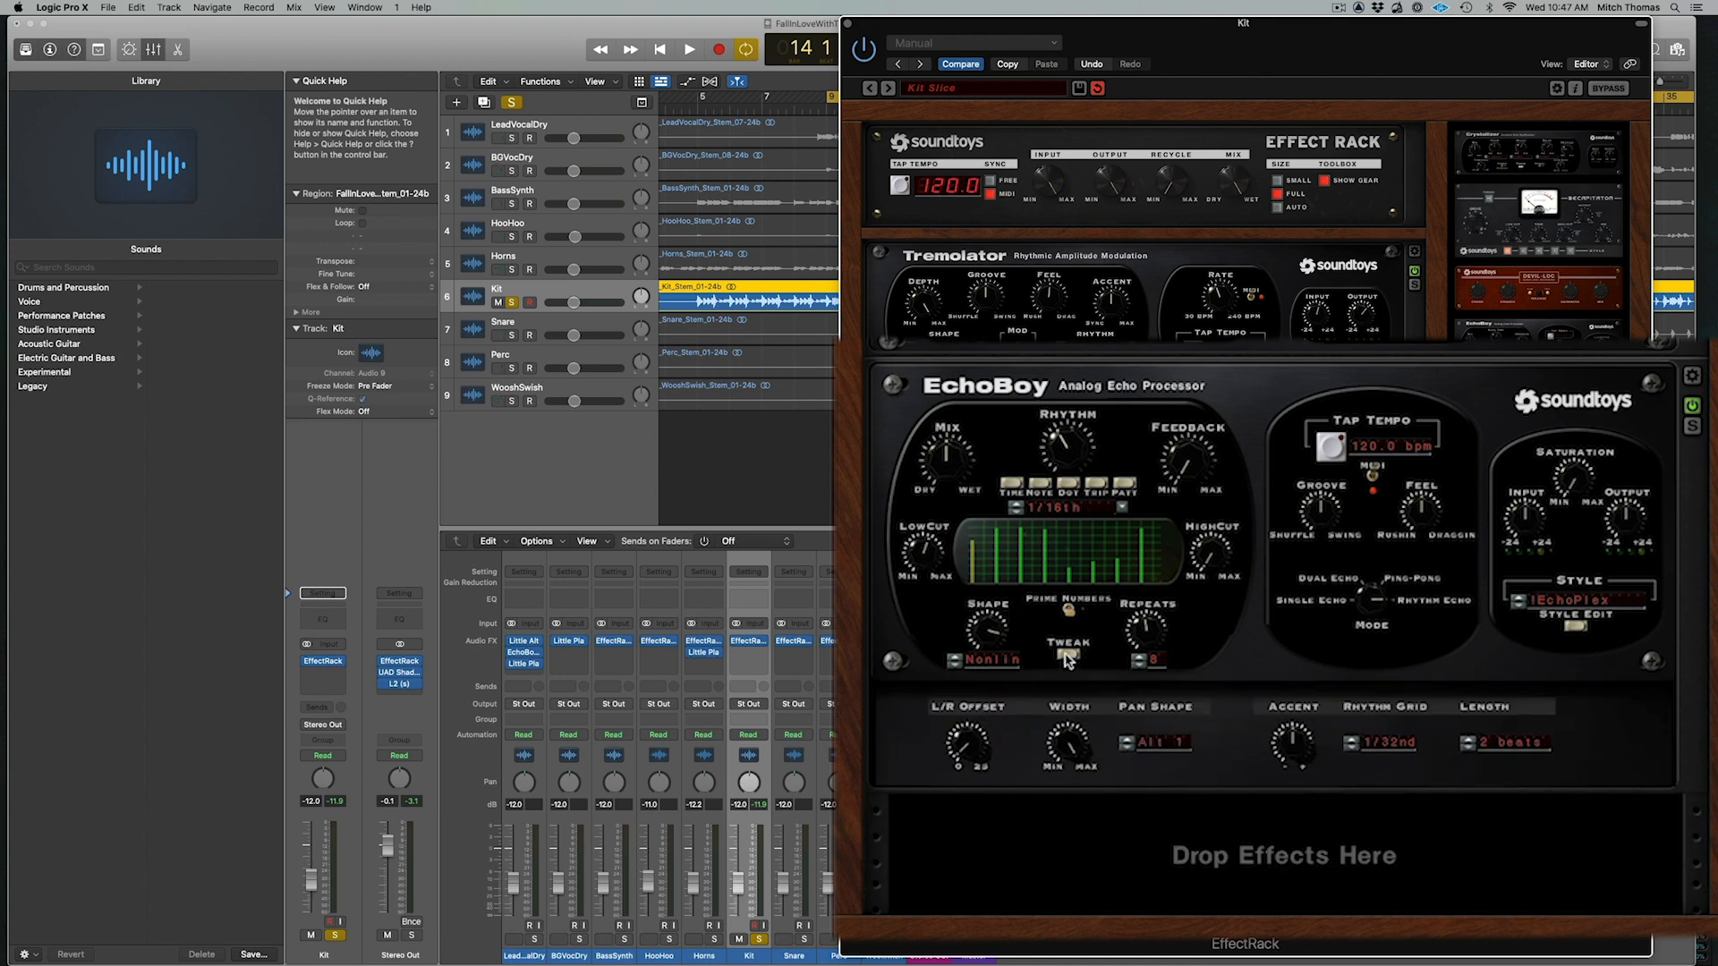
pyautogui.click(1128, 744)
pyautogui.press('space')
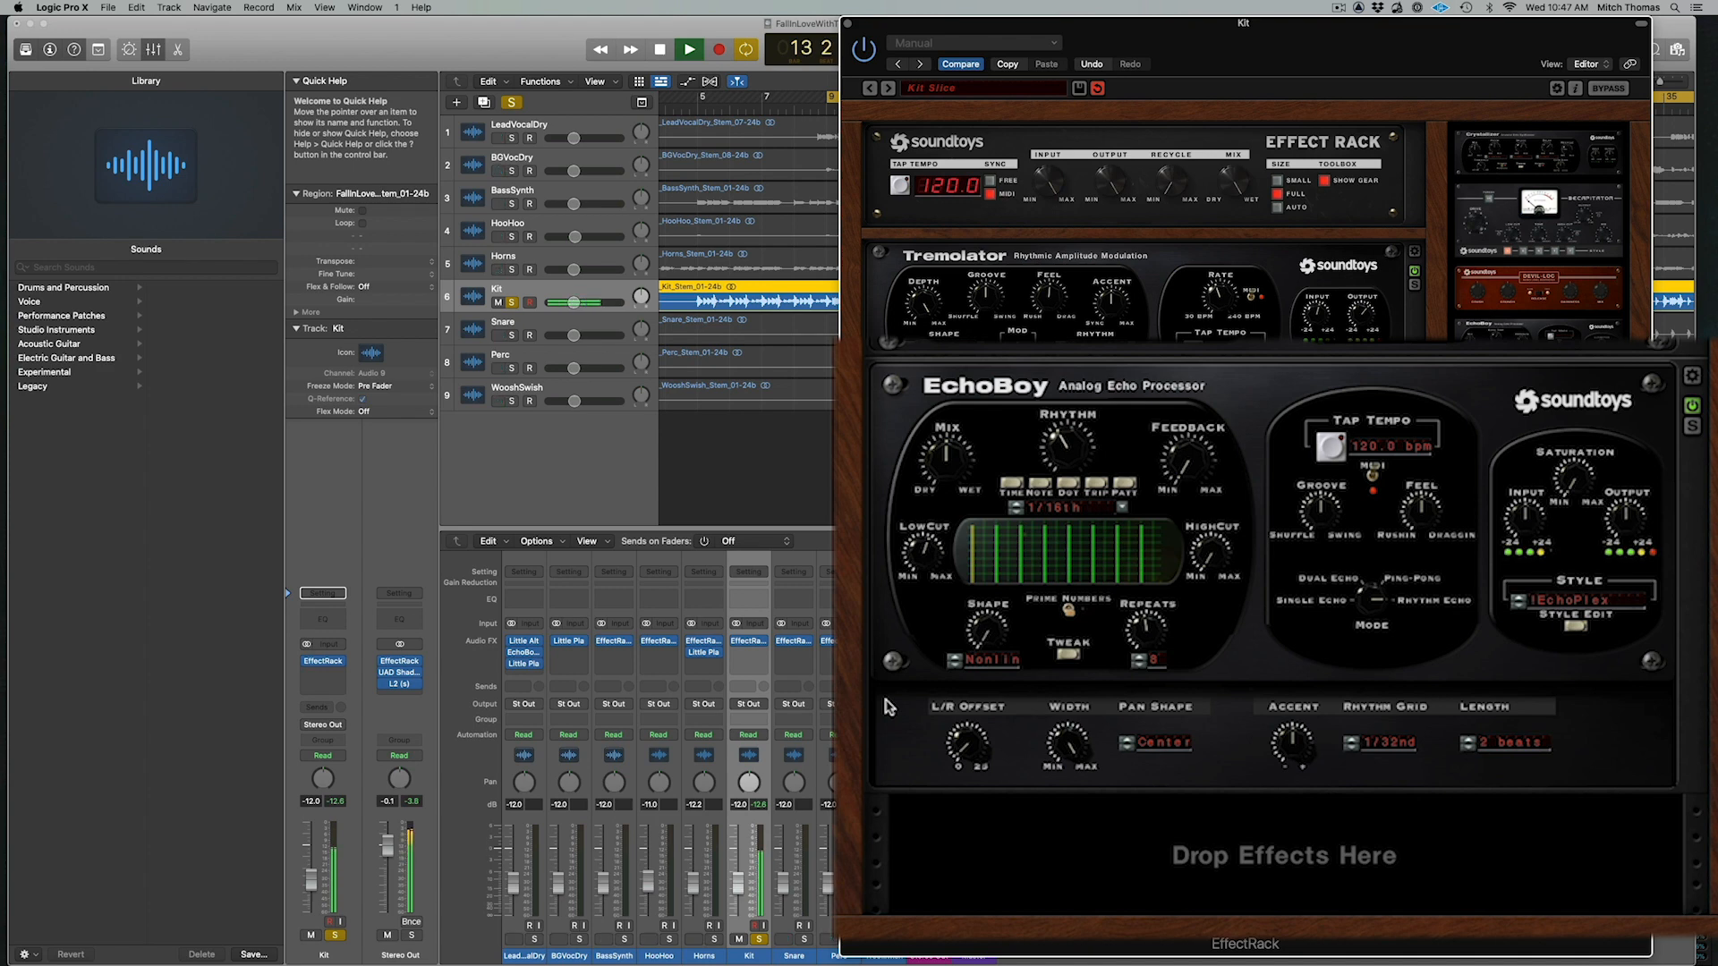
pyautogui.press('space')
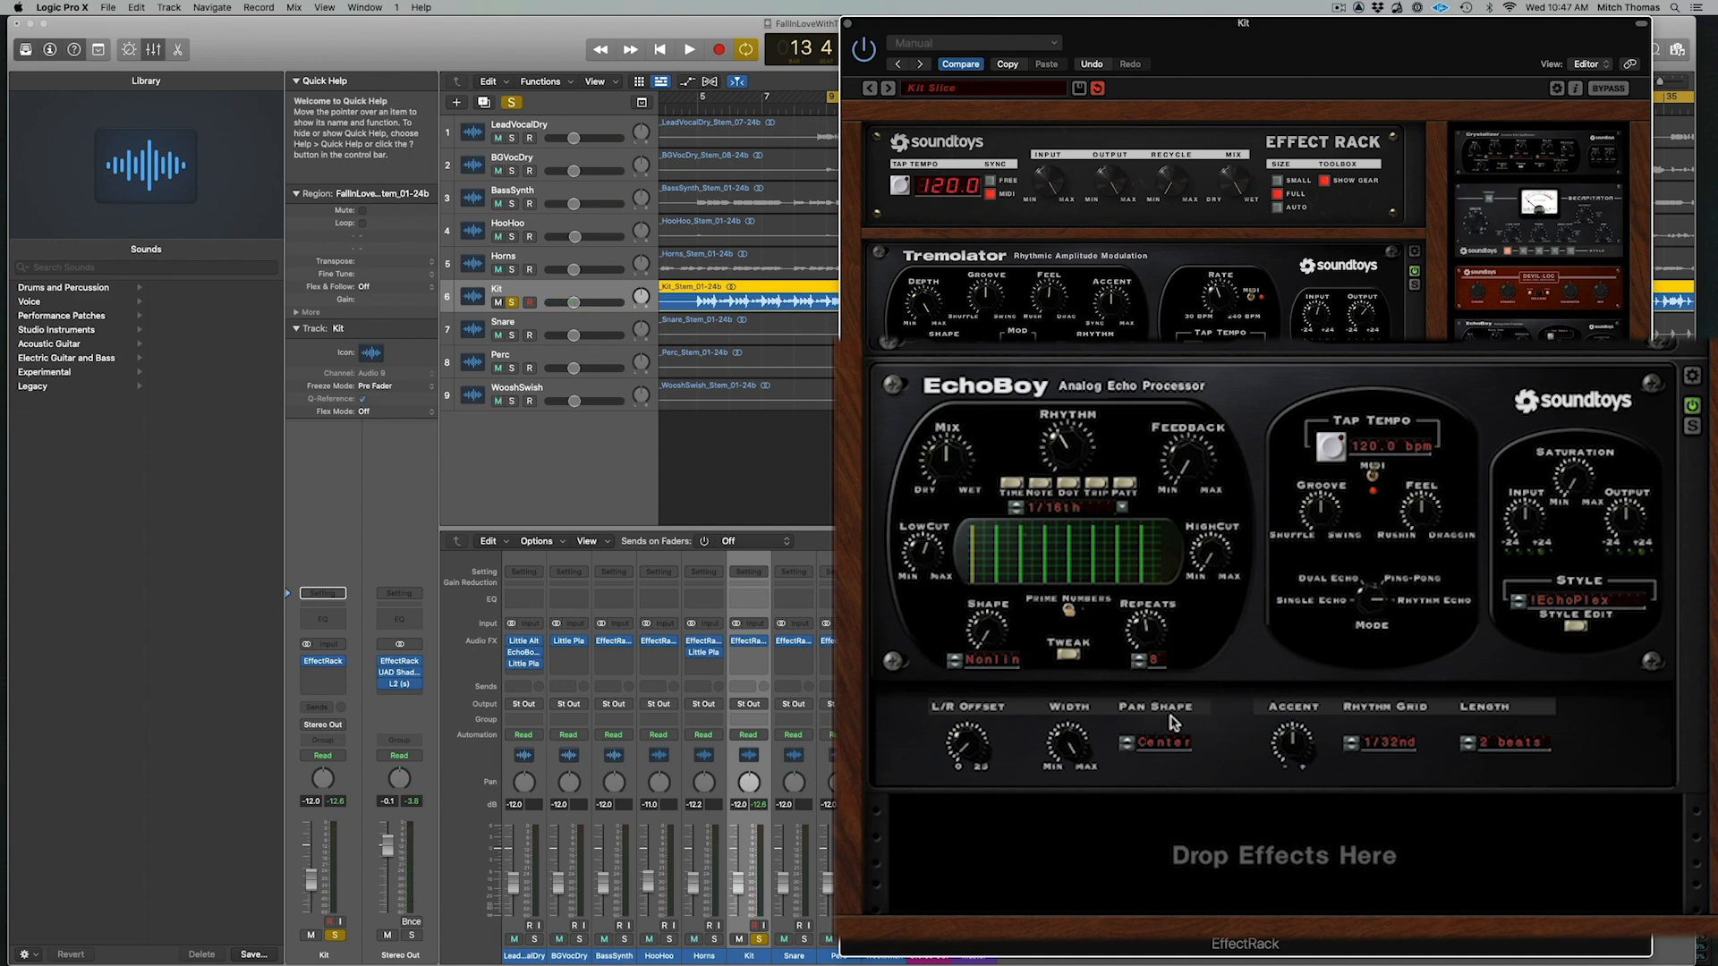
# Audition EchoBoy's rhythm echo with Pan Shape set to Alt 1 and to SweepL
pyautogui.click(1126, 748)
pyautogui.press('space')
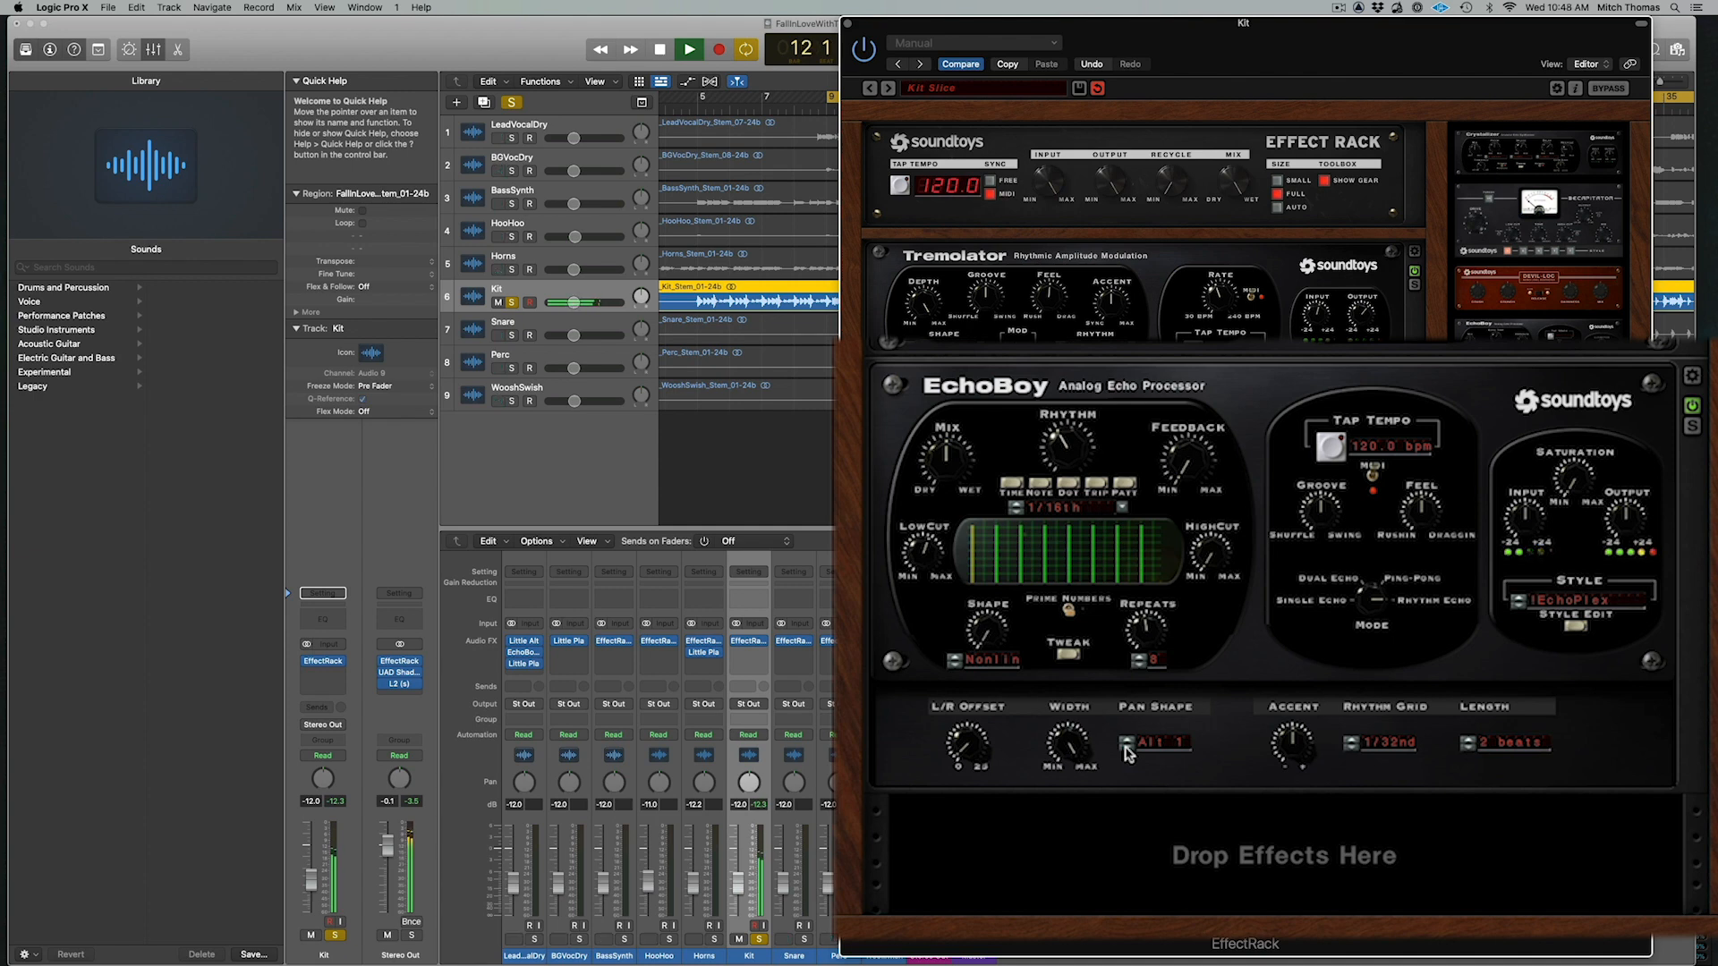
pyautogui.press('space')
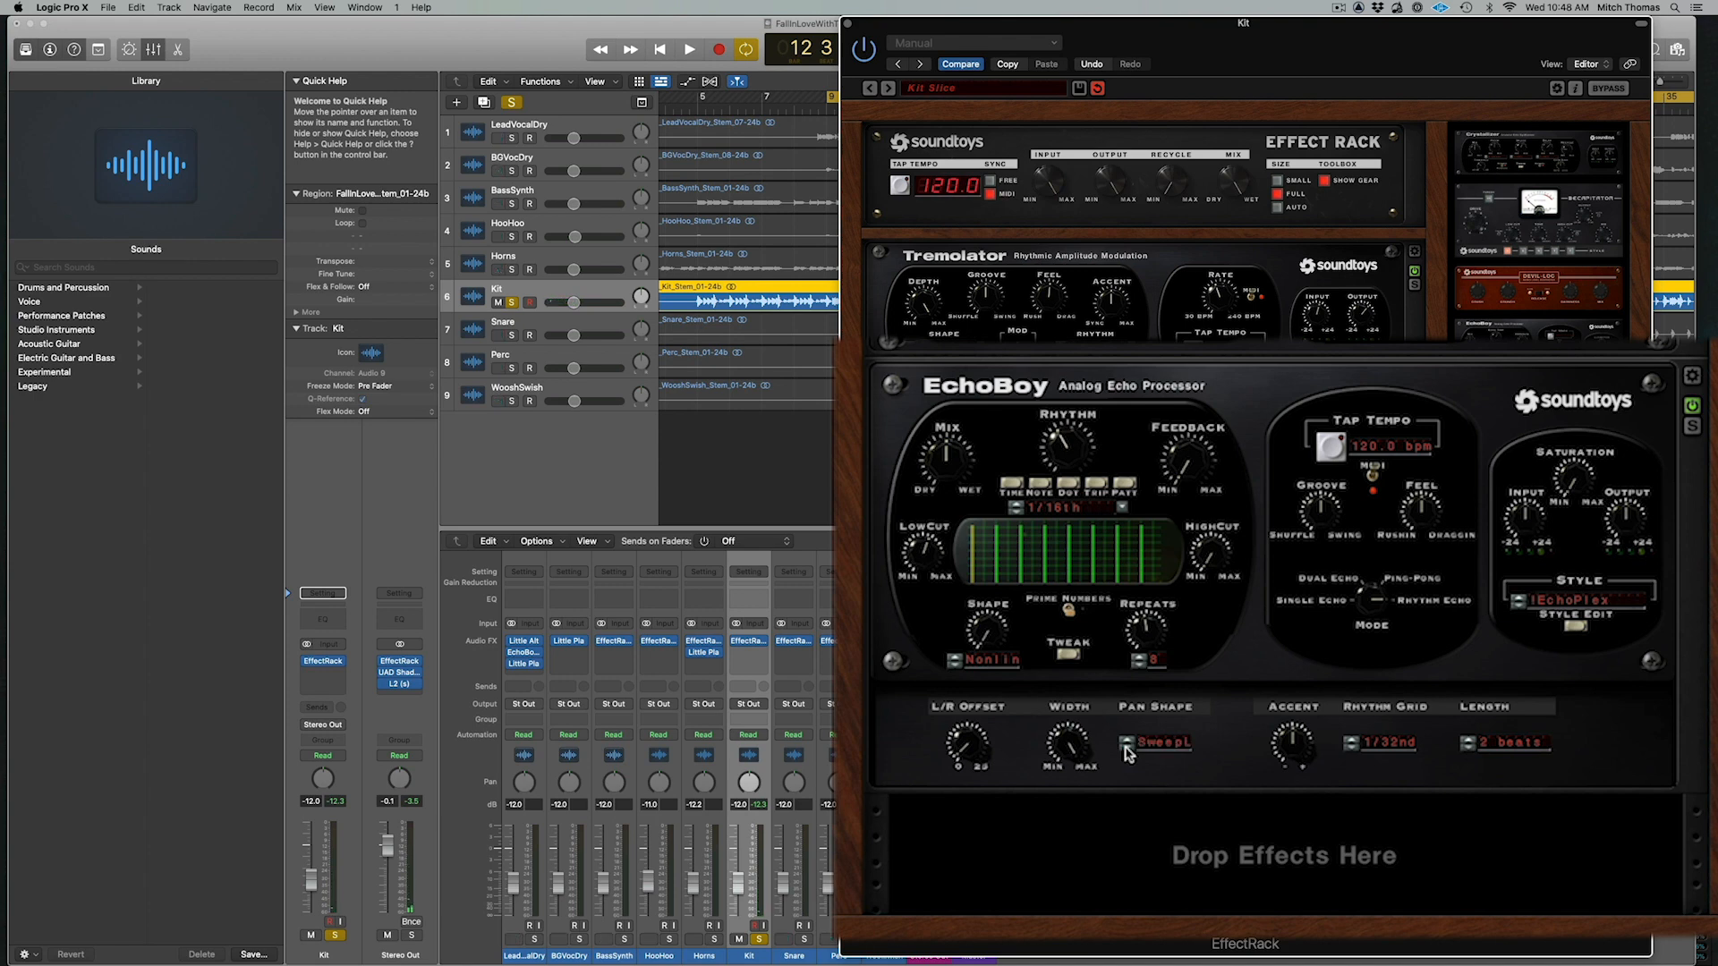
pyautogui.press('space')
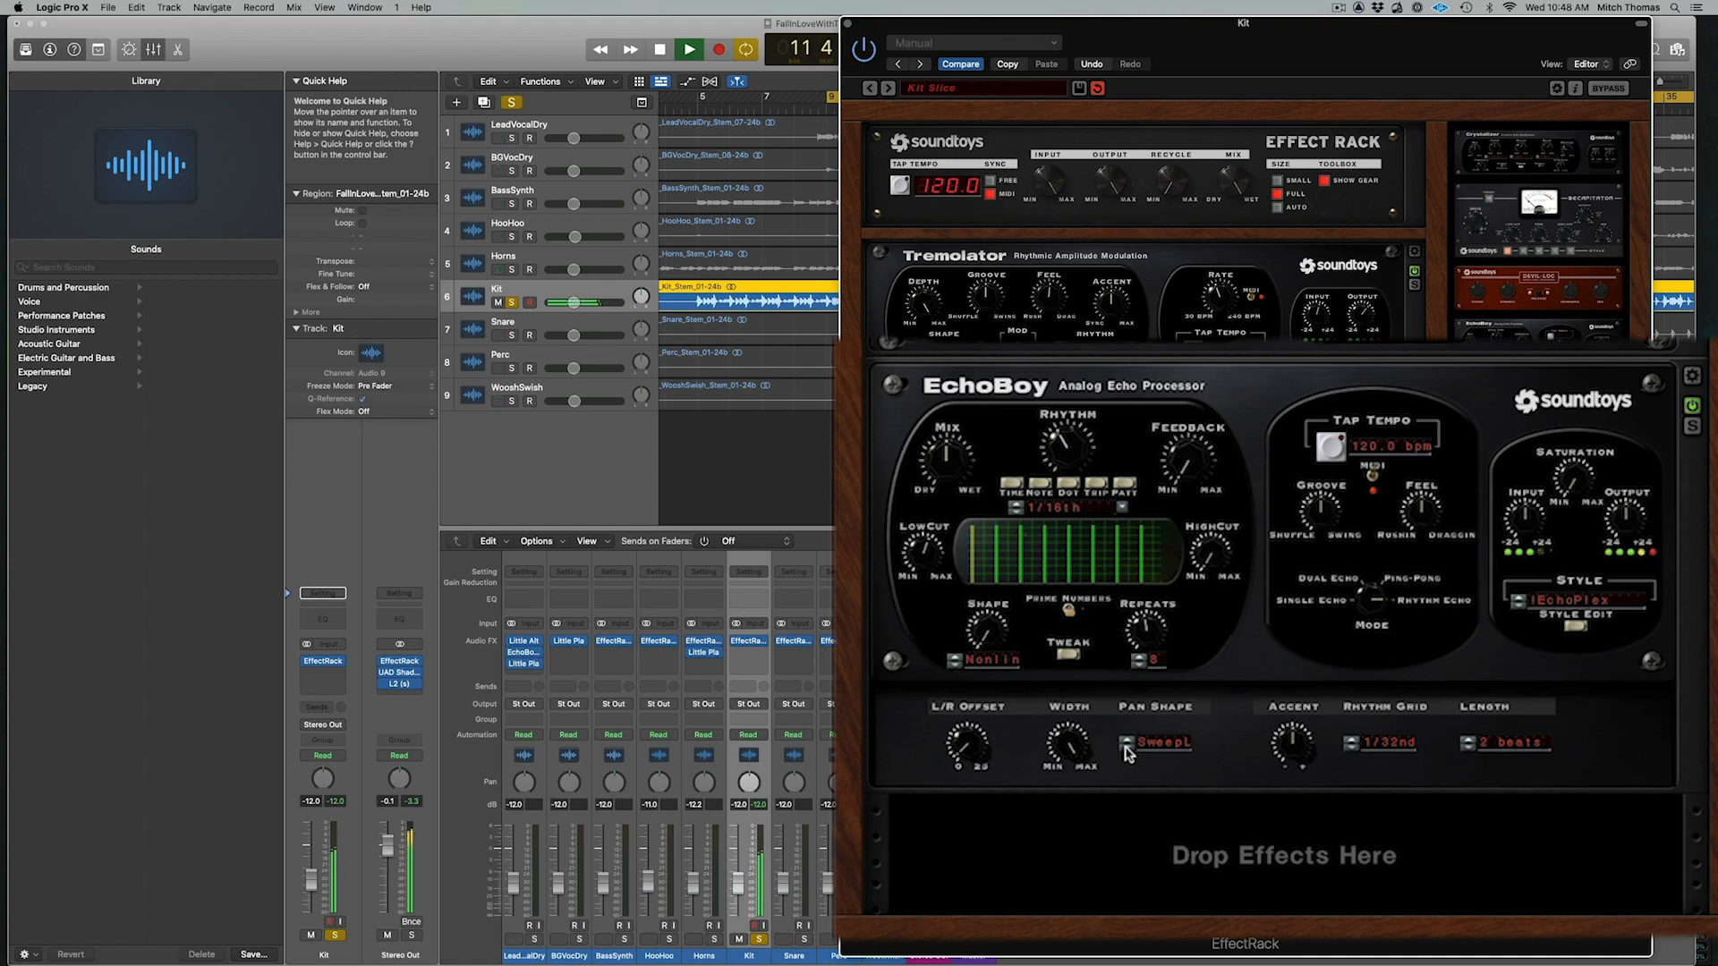
pyautogui.press('space')
# Set EchoBoy's Pan Shape to Pan and audition the Kit track
pyautogui.click(1127, 746)
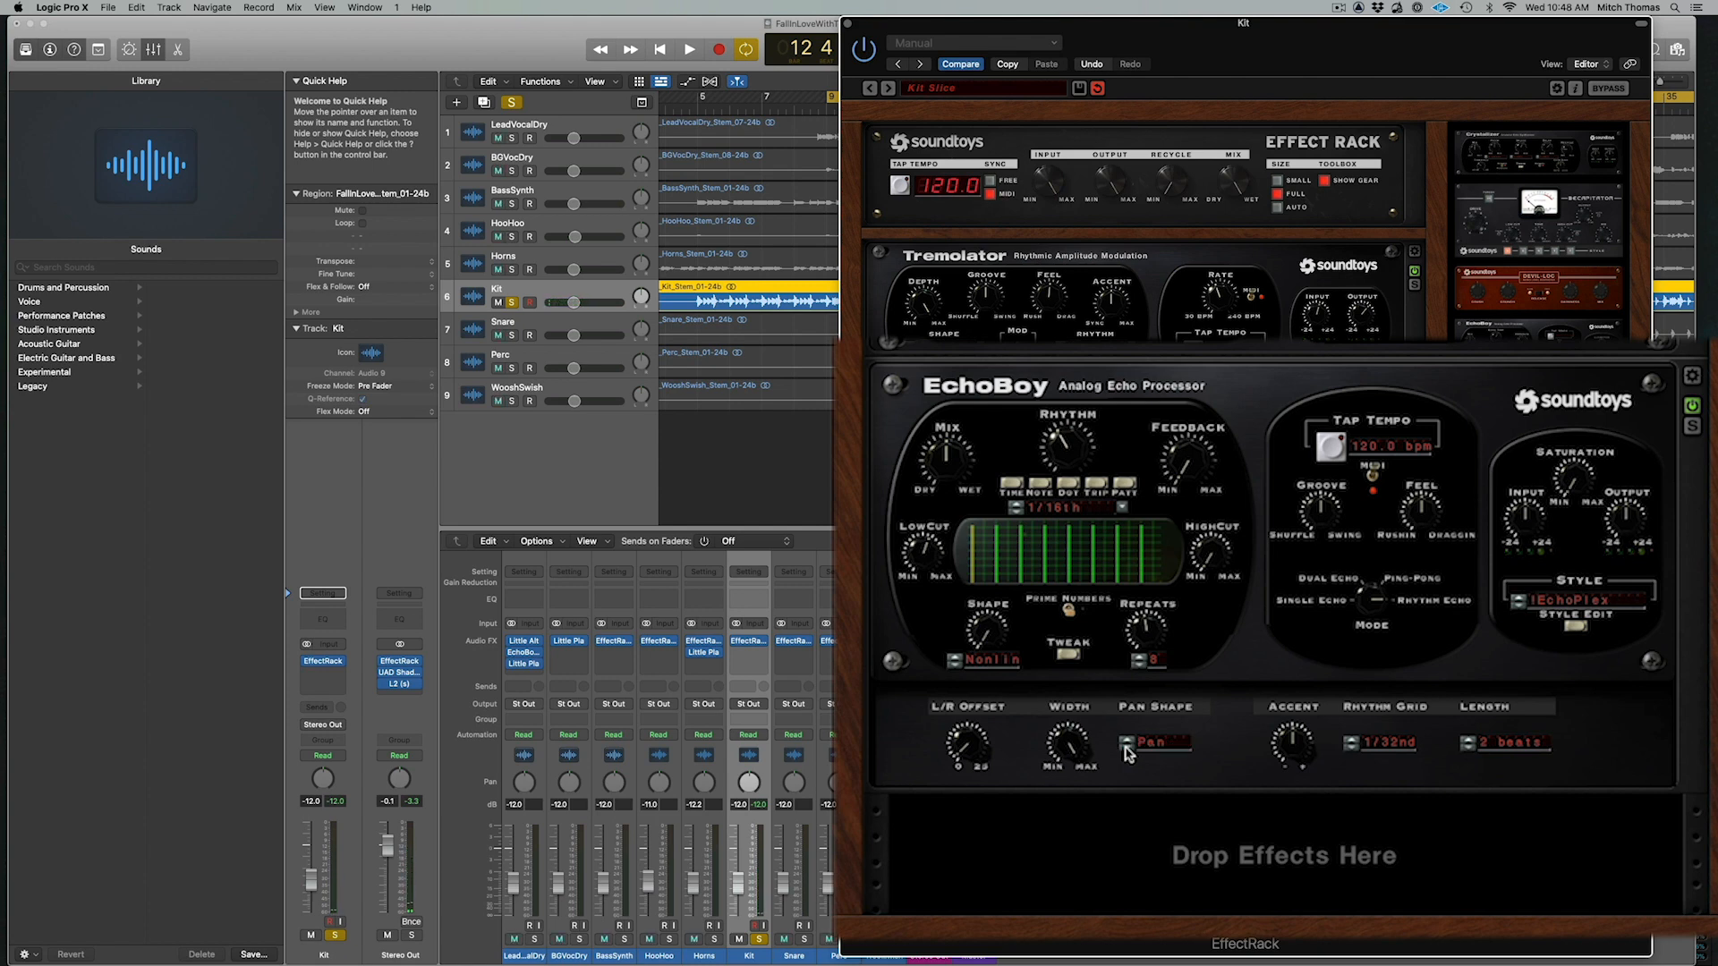
pyautogui.press('space')
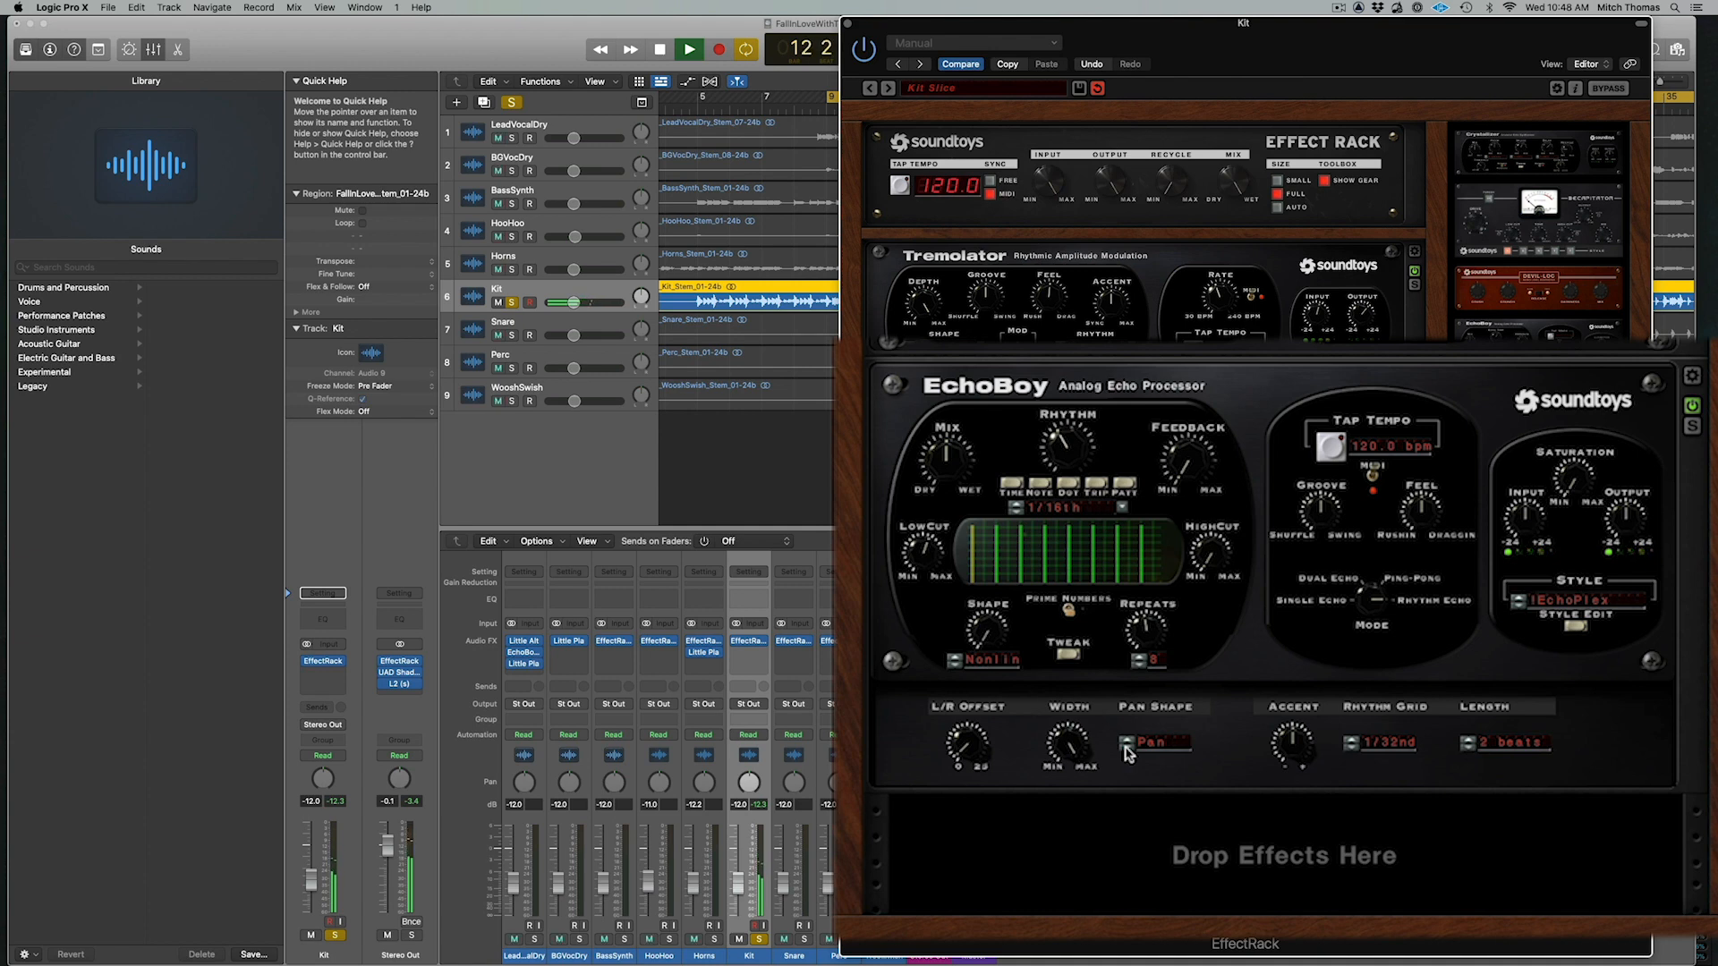
pyautogui.press('space')
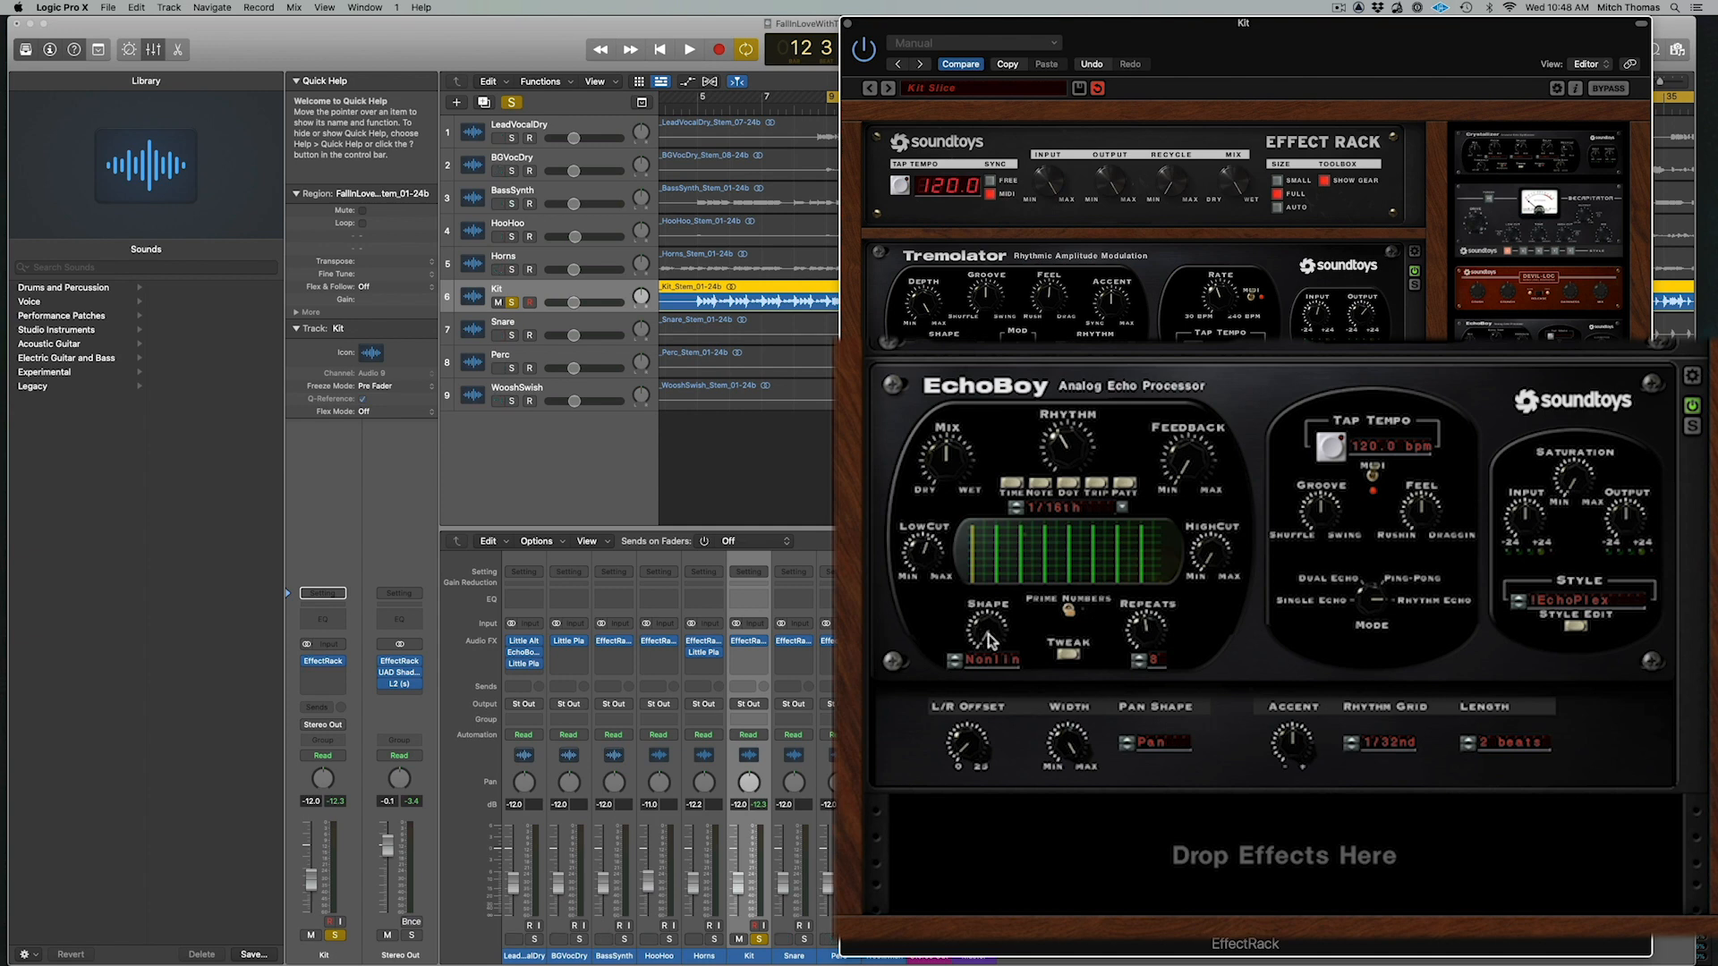
# Audition EchoBoy's Decay and Revers echo shapes and return Shape to Nonlin for comparison
pyautogui.click(954, 665)
pyautogui.press('space')
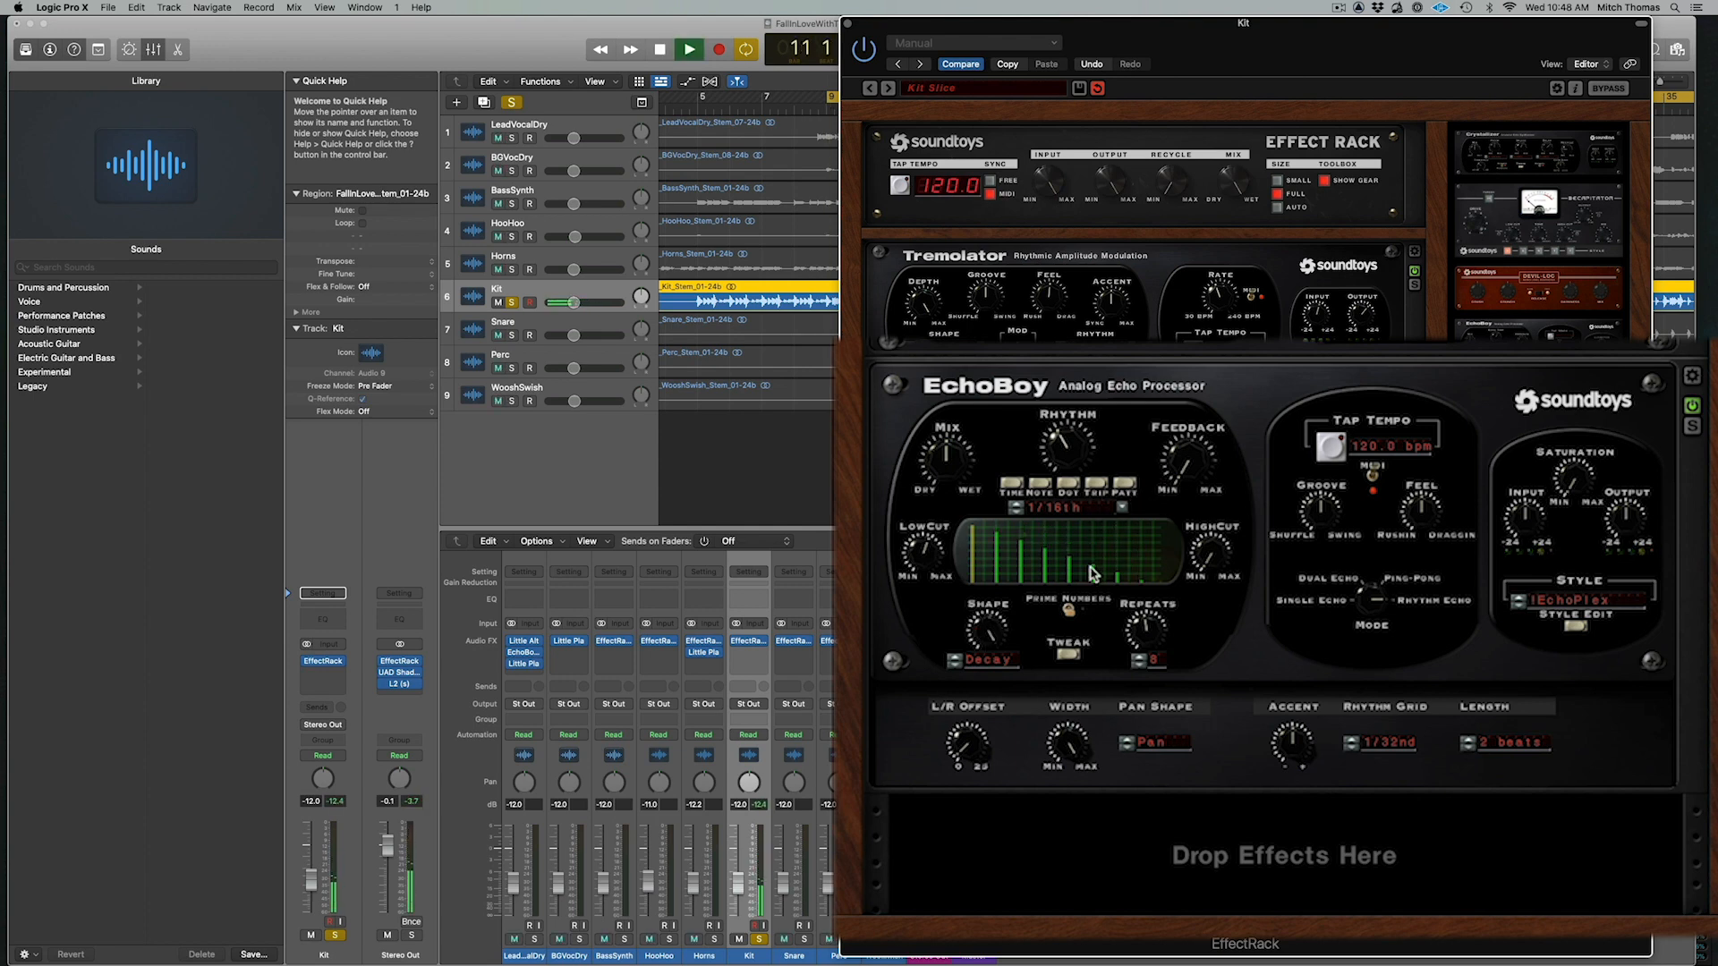
pyautogui.press('space')
pyautogui.click(955, 661)
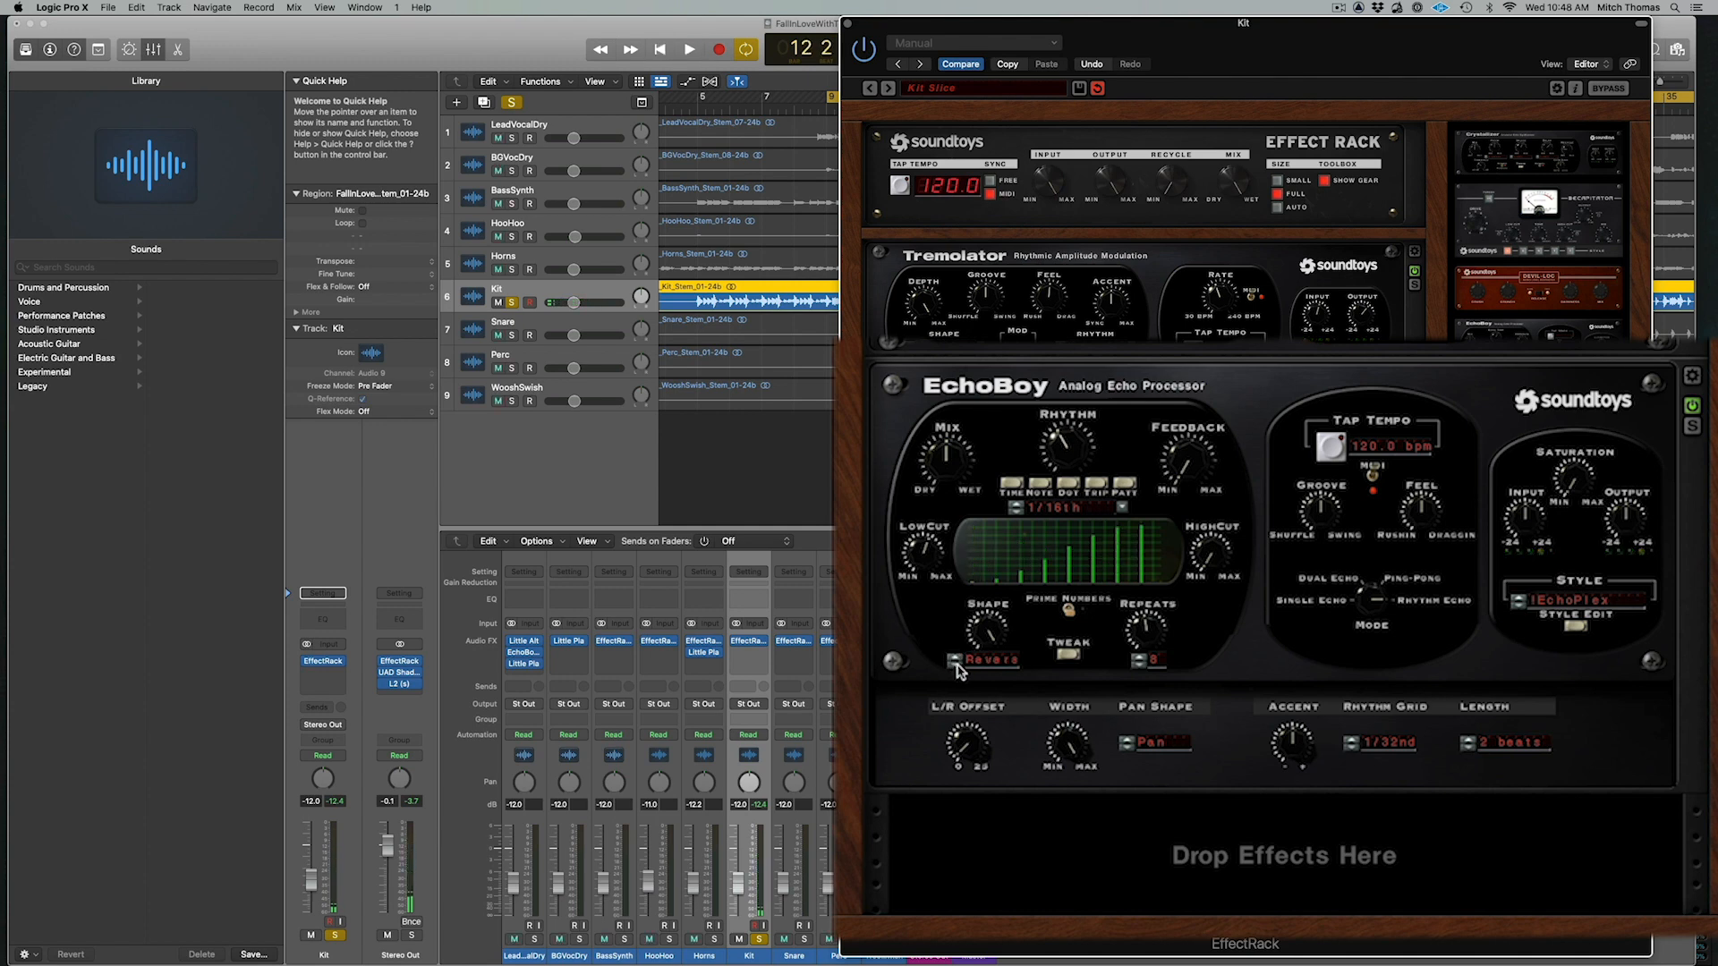
pyautogui.press('space')
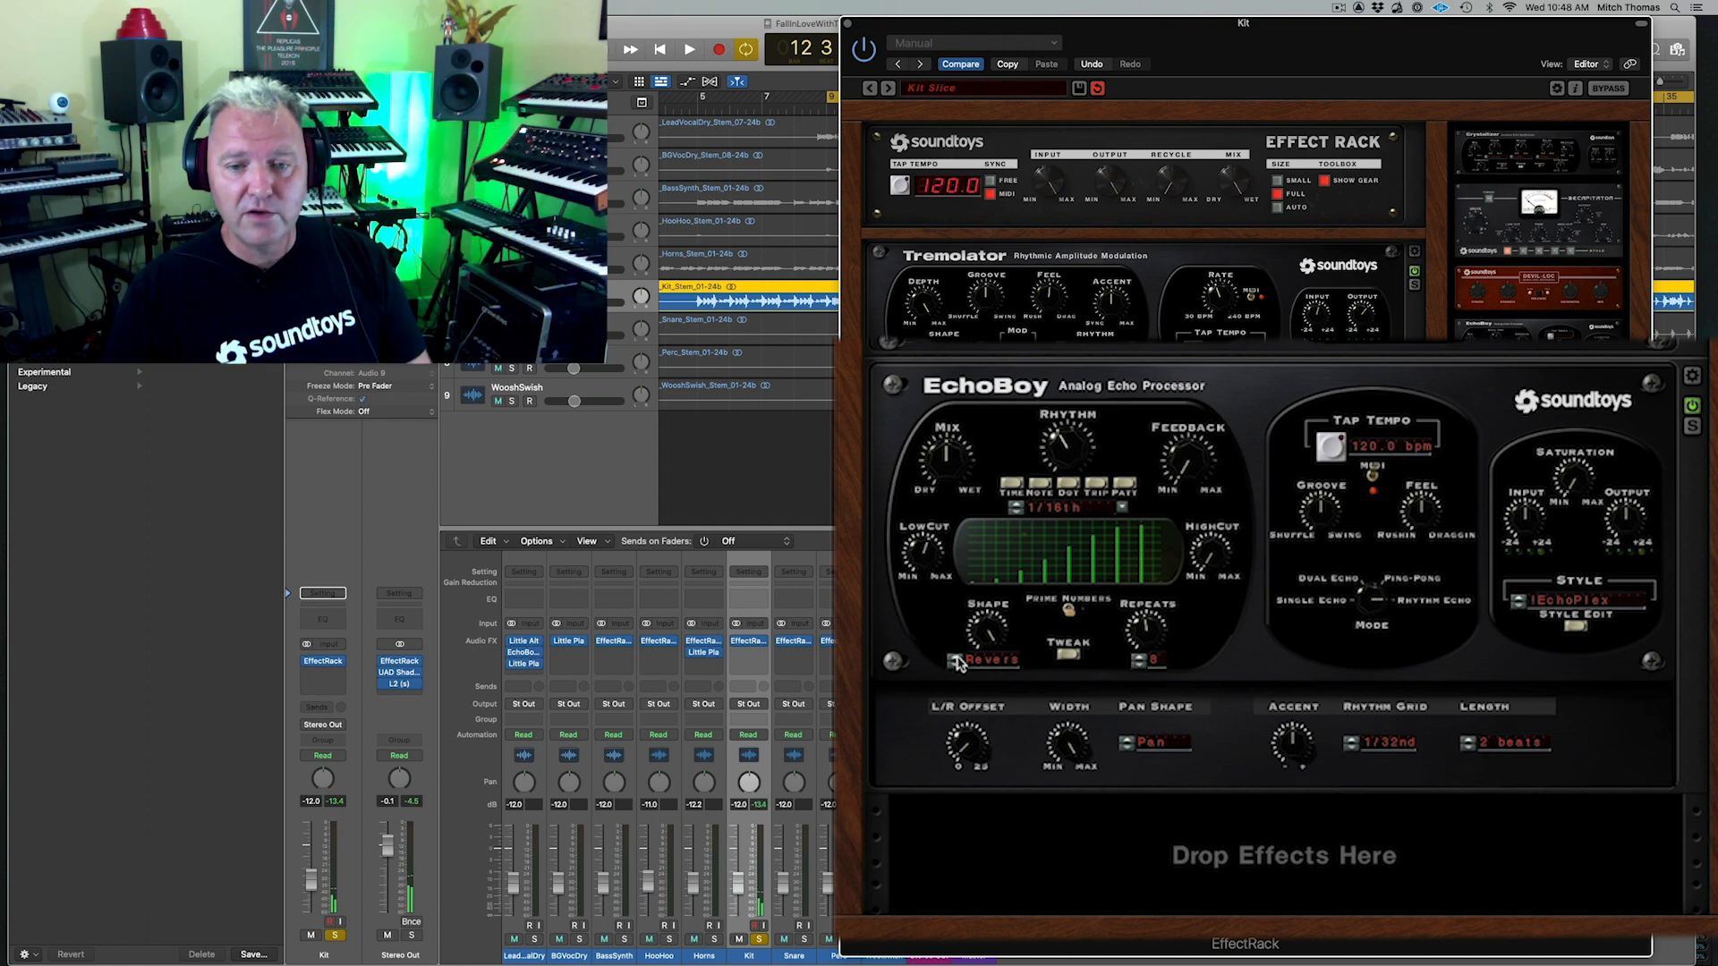
pyautogui.click(954, 661)
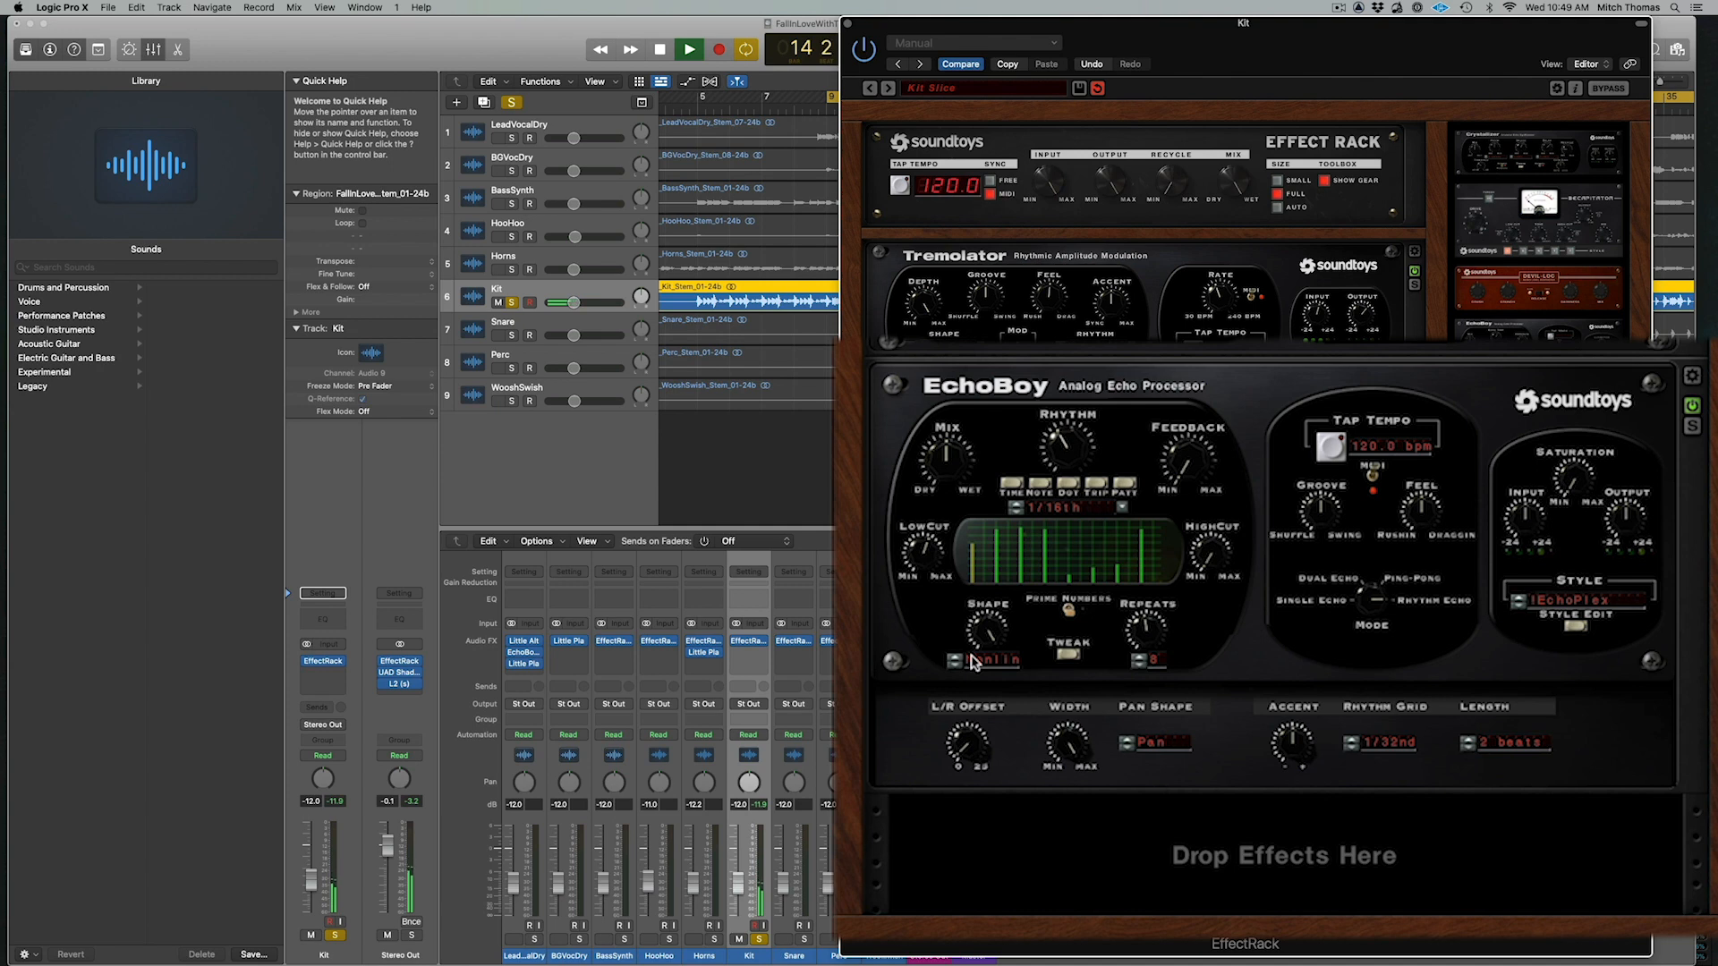
pyautogui.press('space')
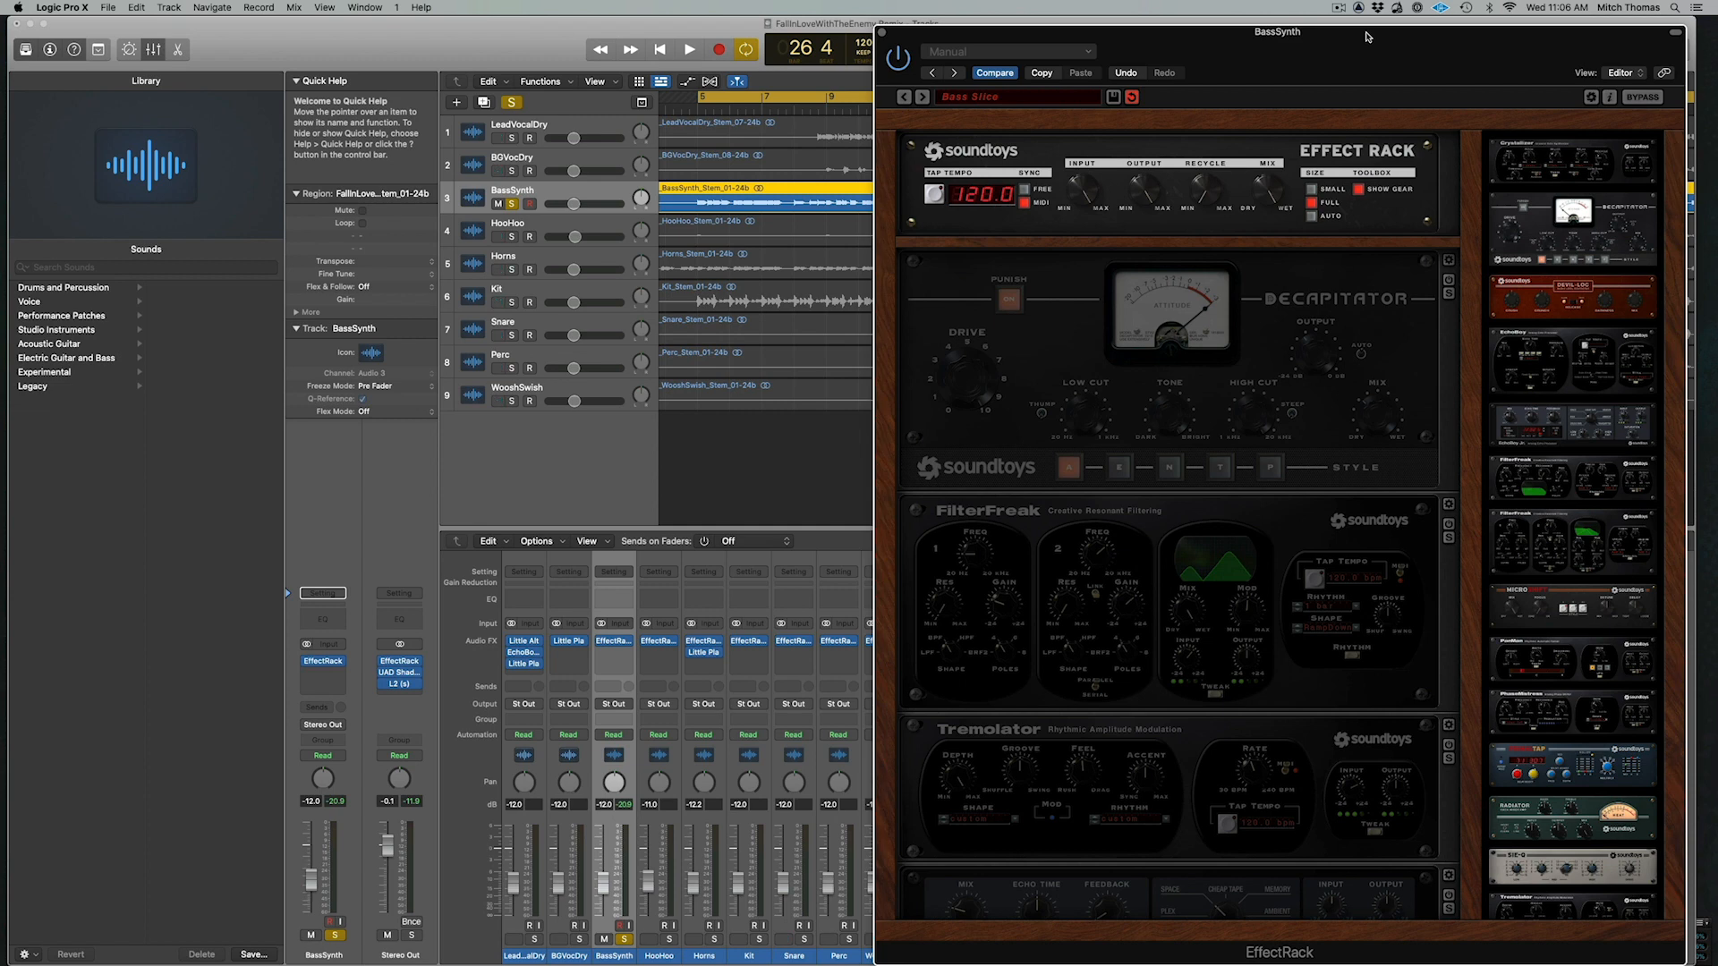
# Audition the soloed BassSynth track with the rack's effects disabled
pyautogui.press('space')
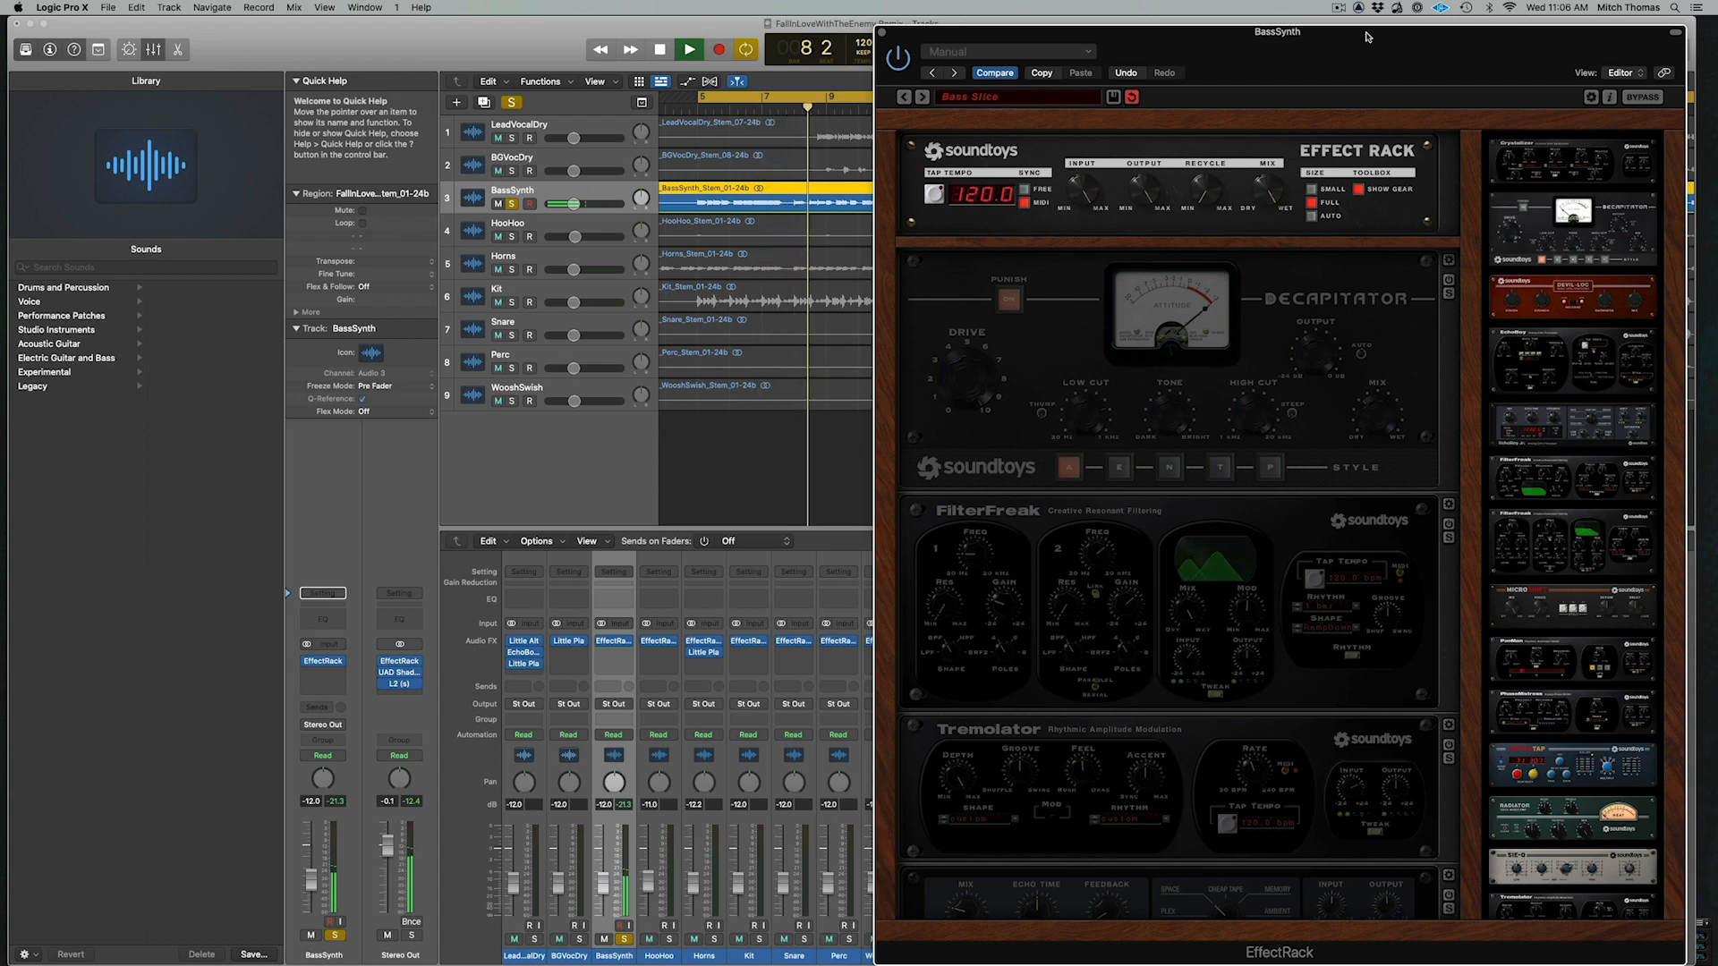
pyautogui.press('space')
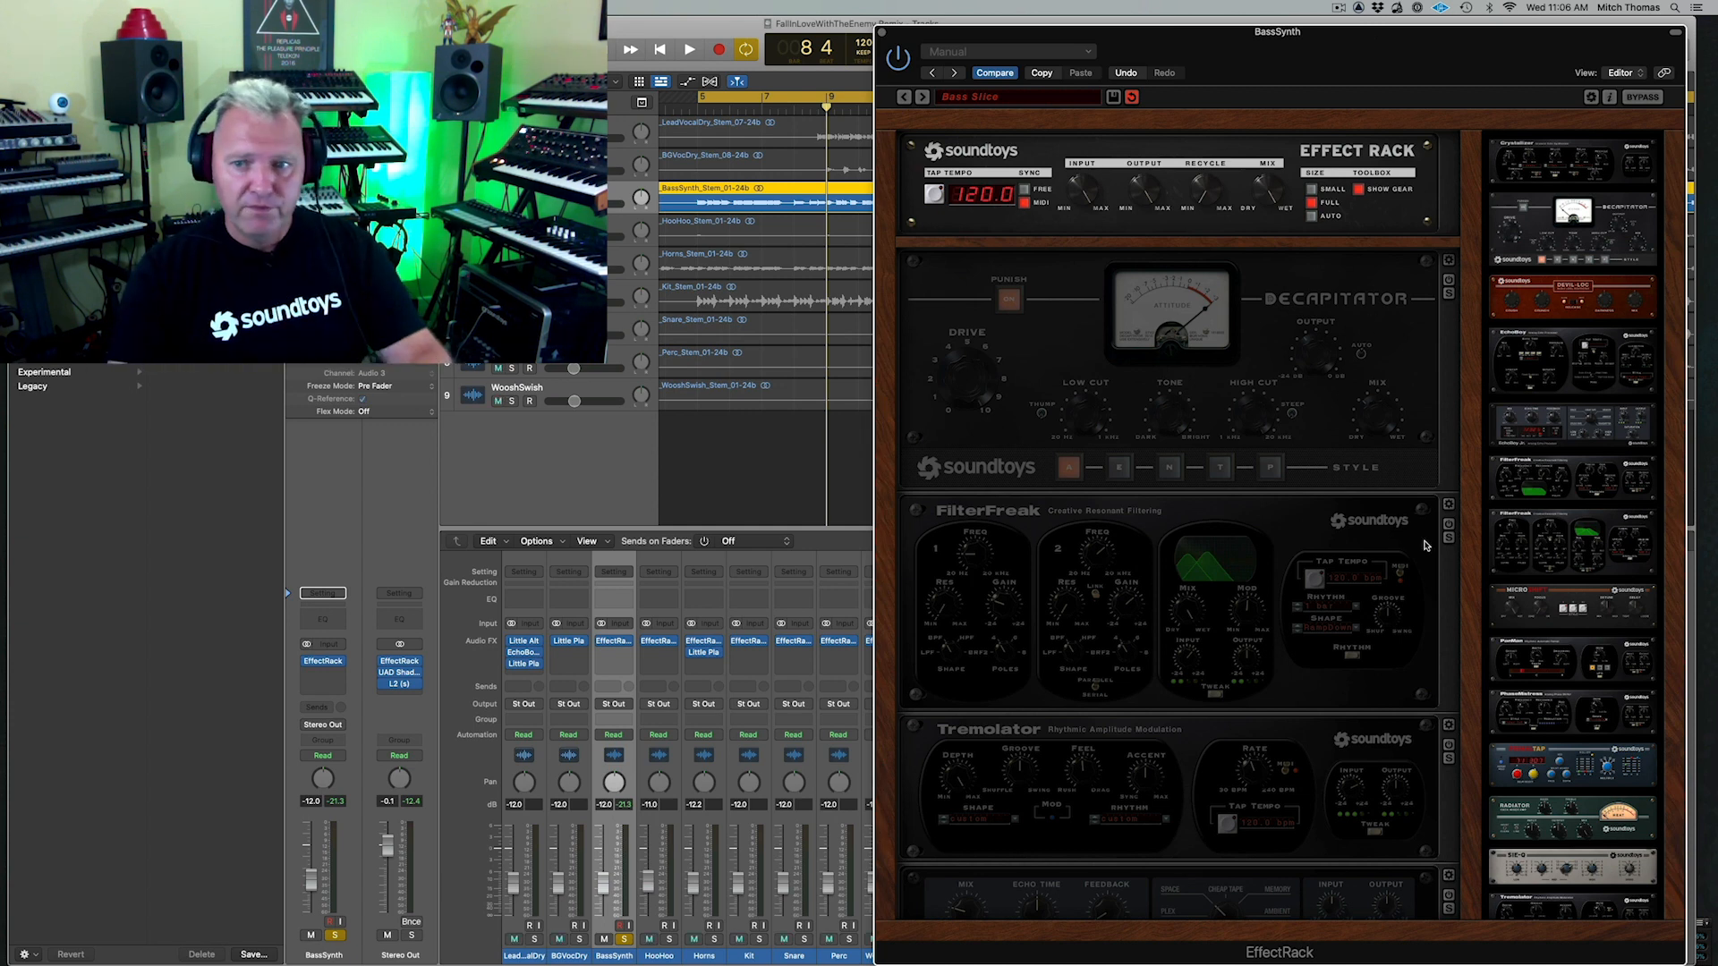
# Enable FilterFreak in the BassSynth rack and audition its 1 bar RampDown filter movement
pyautogui.click(1449, 526)
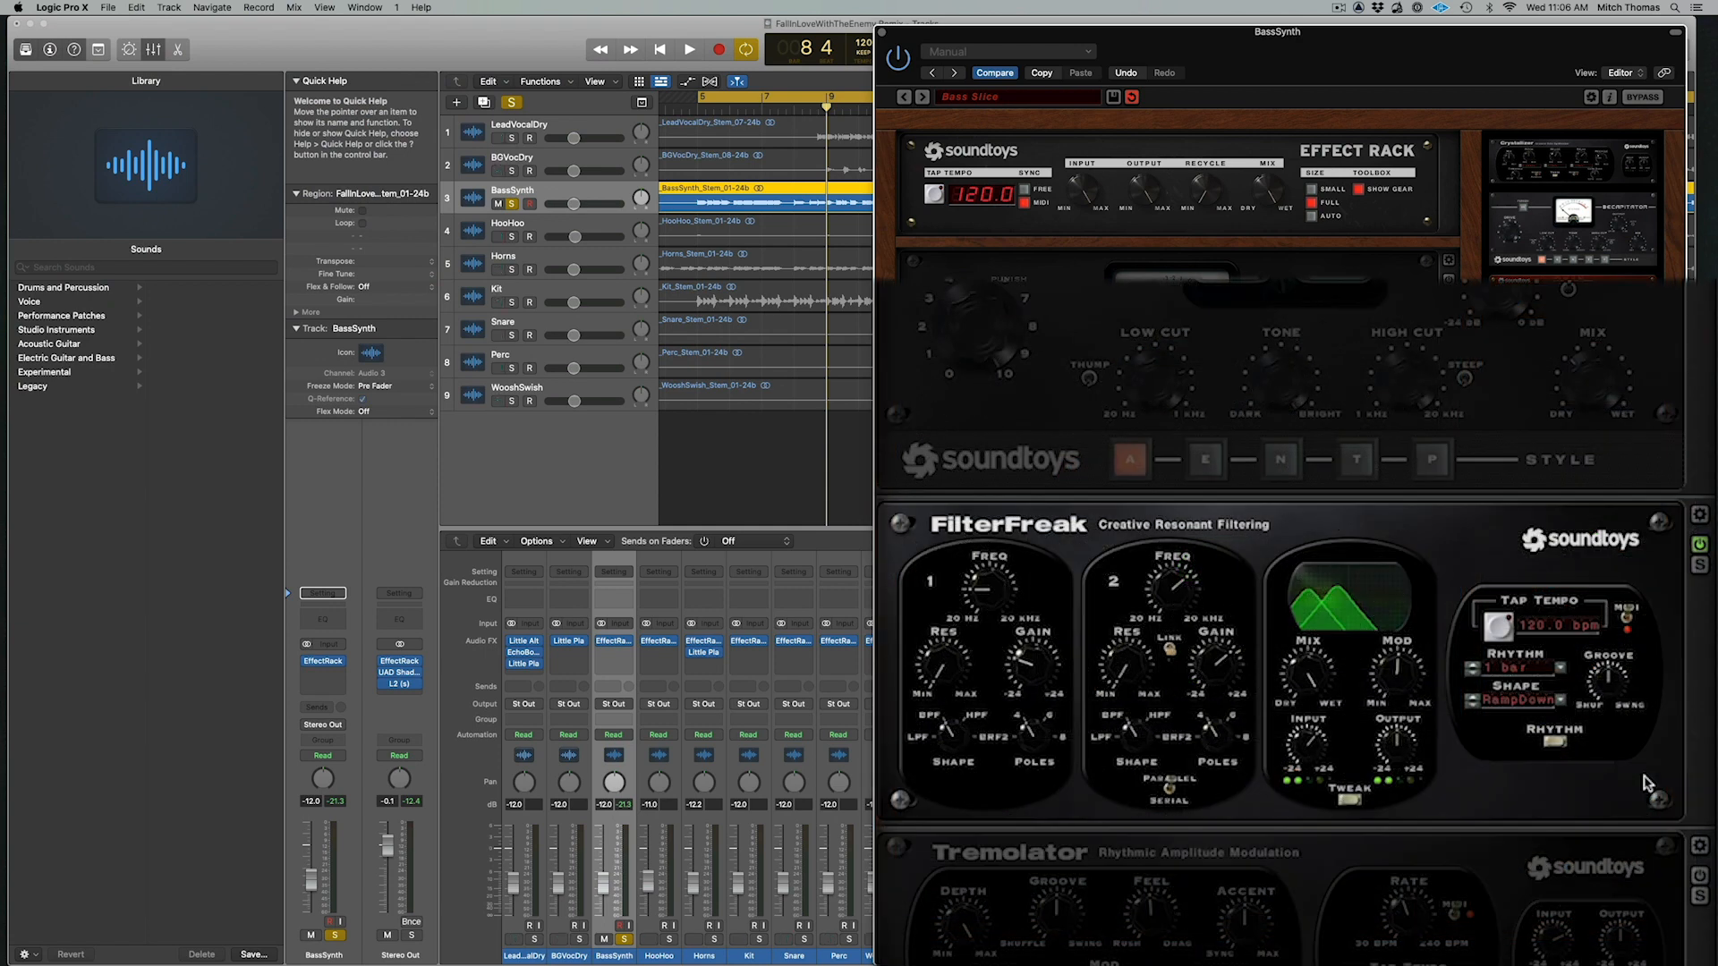
pyautogui.press('space')
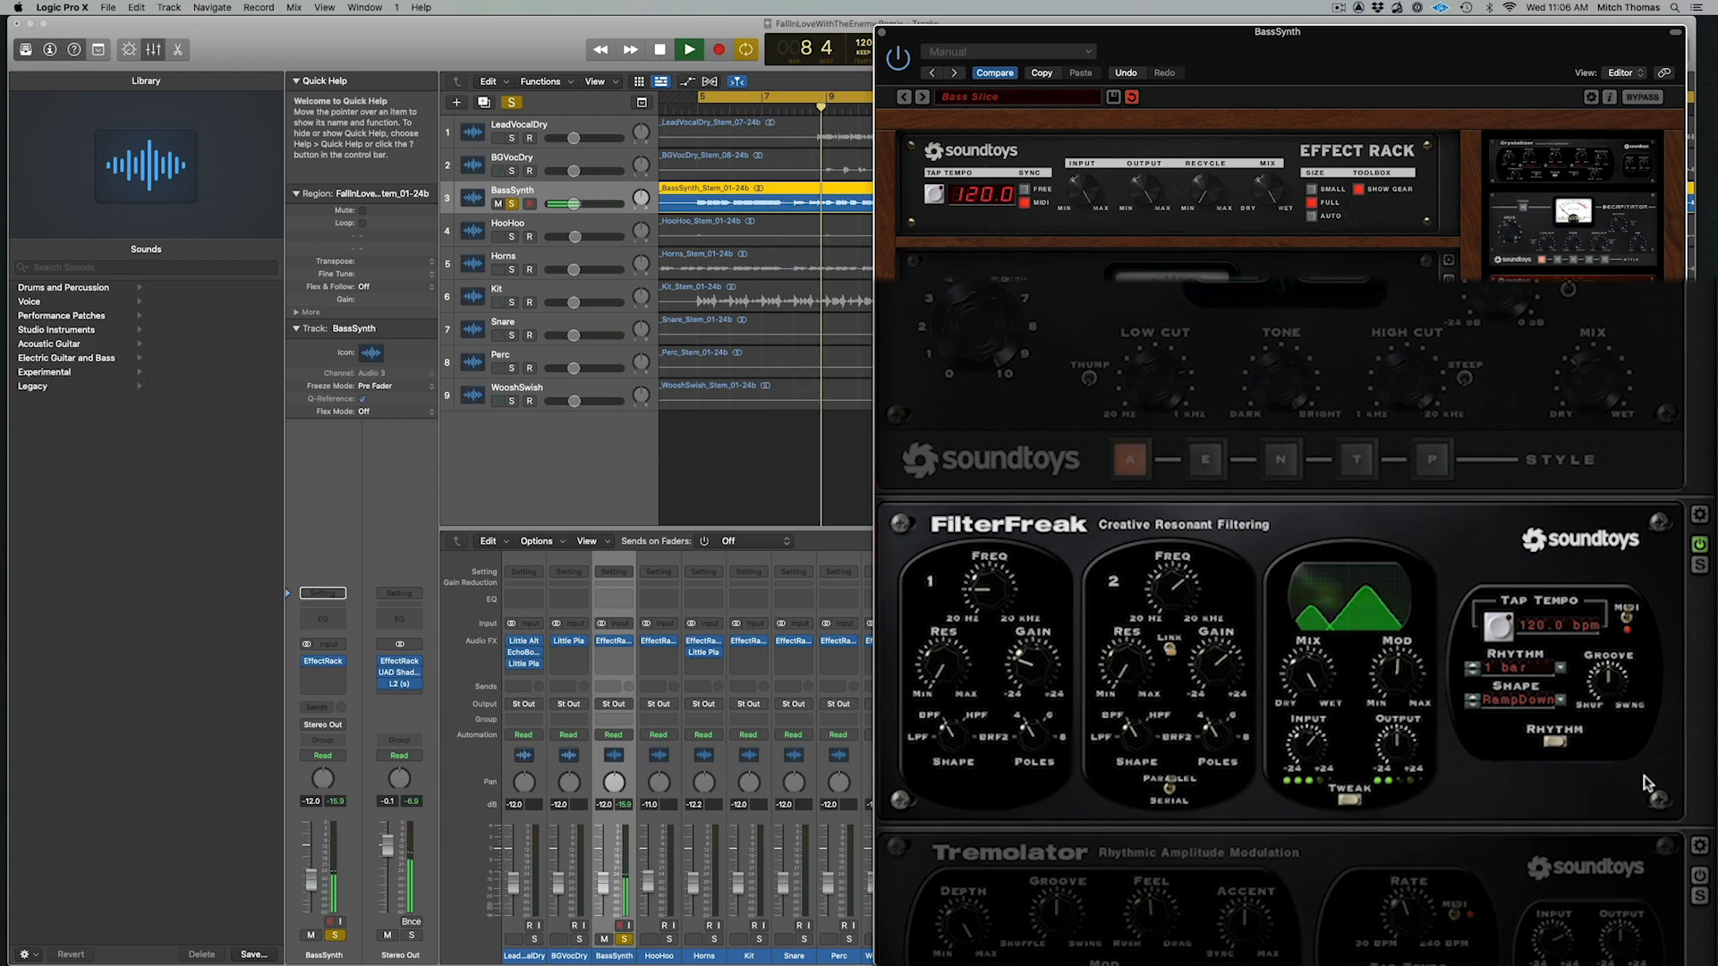
pyautogui.press('space')
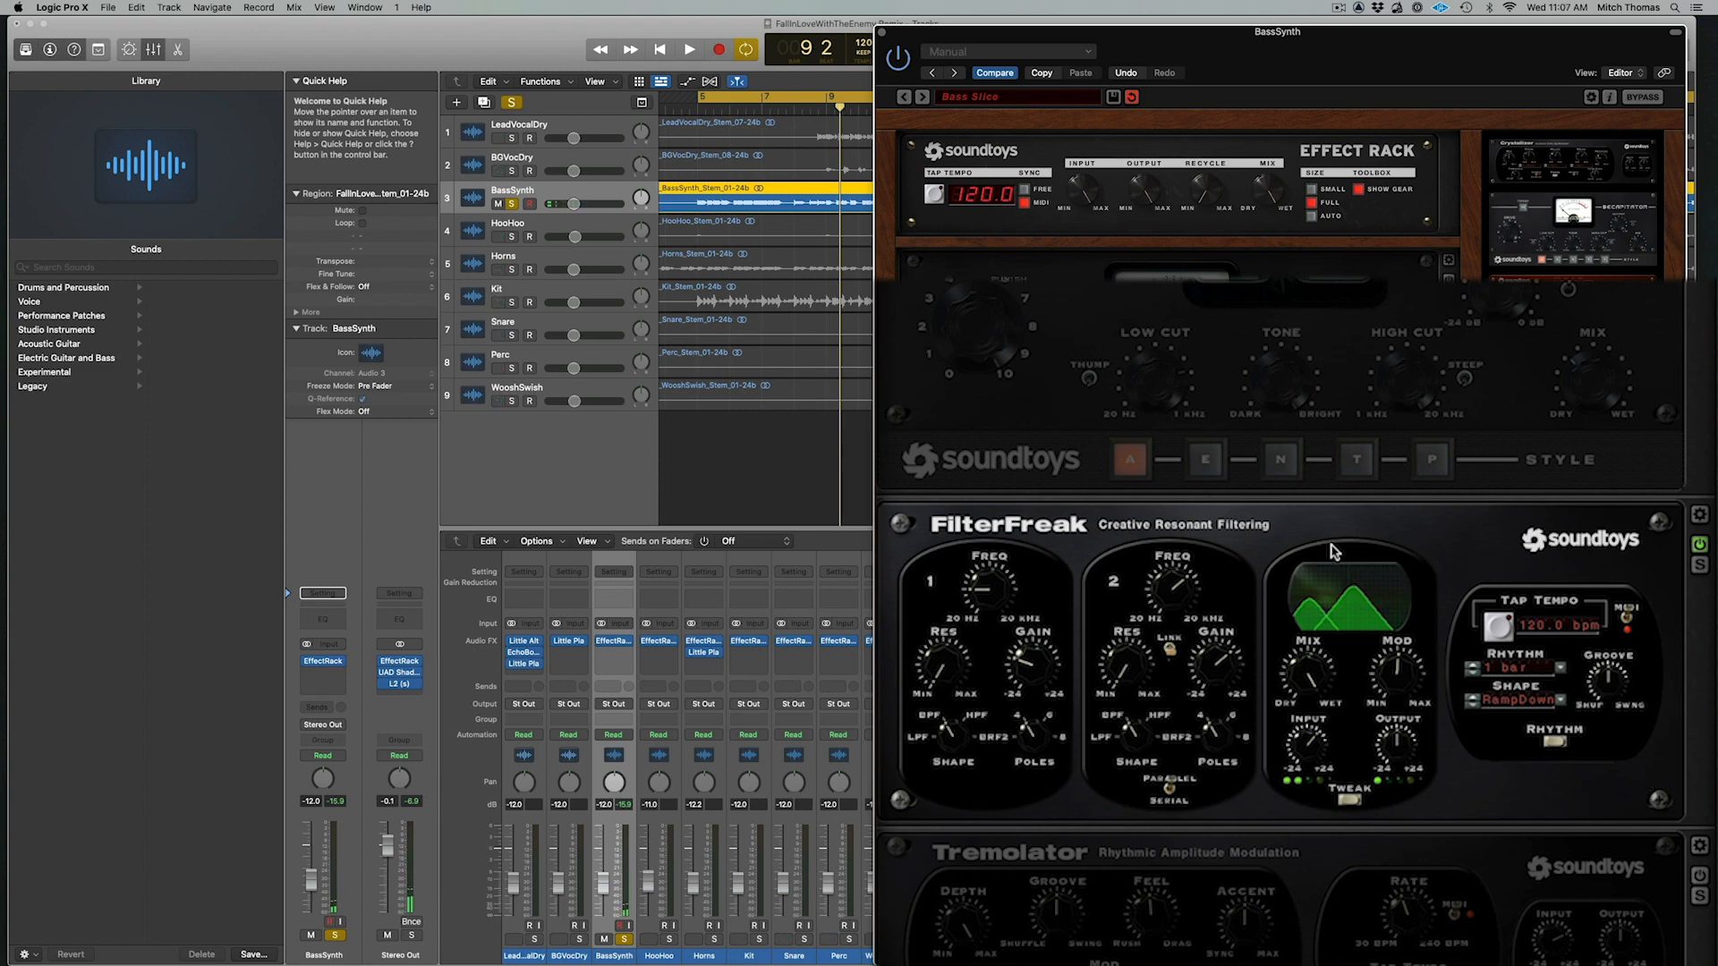
pyautogui.press('space')
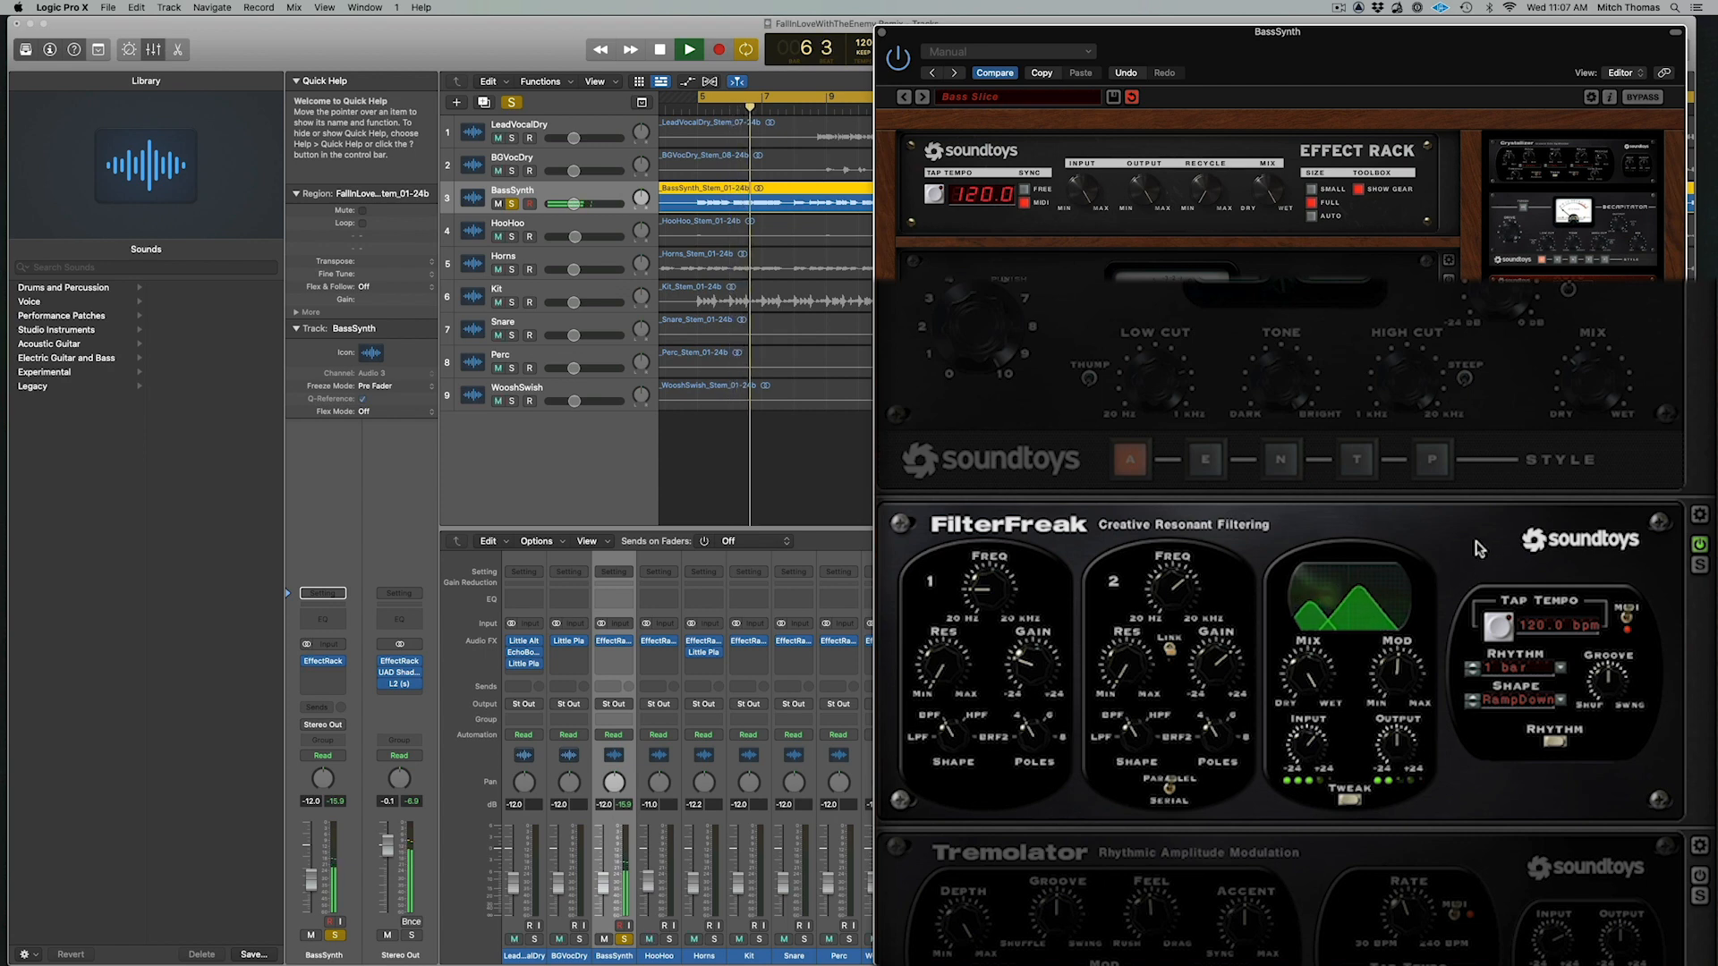
pyautogui.press('space')
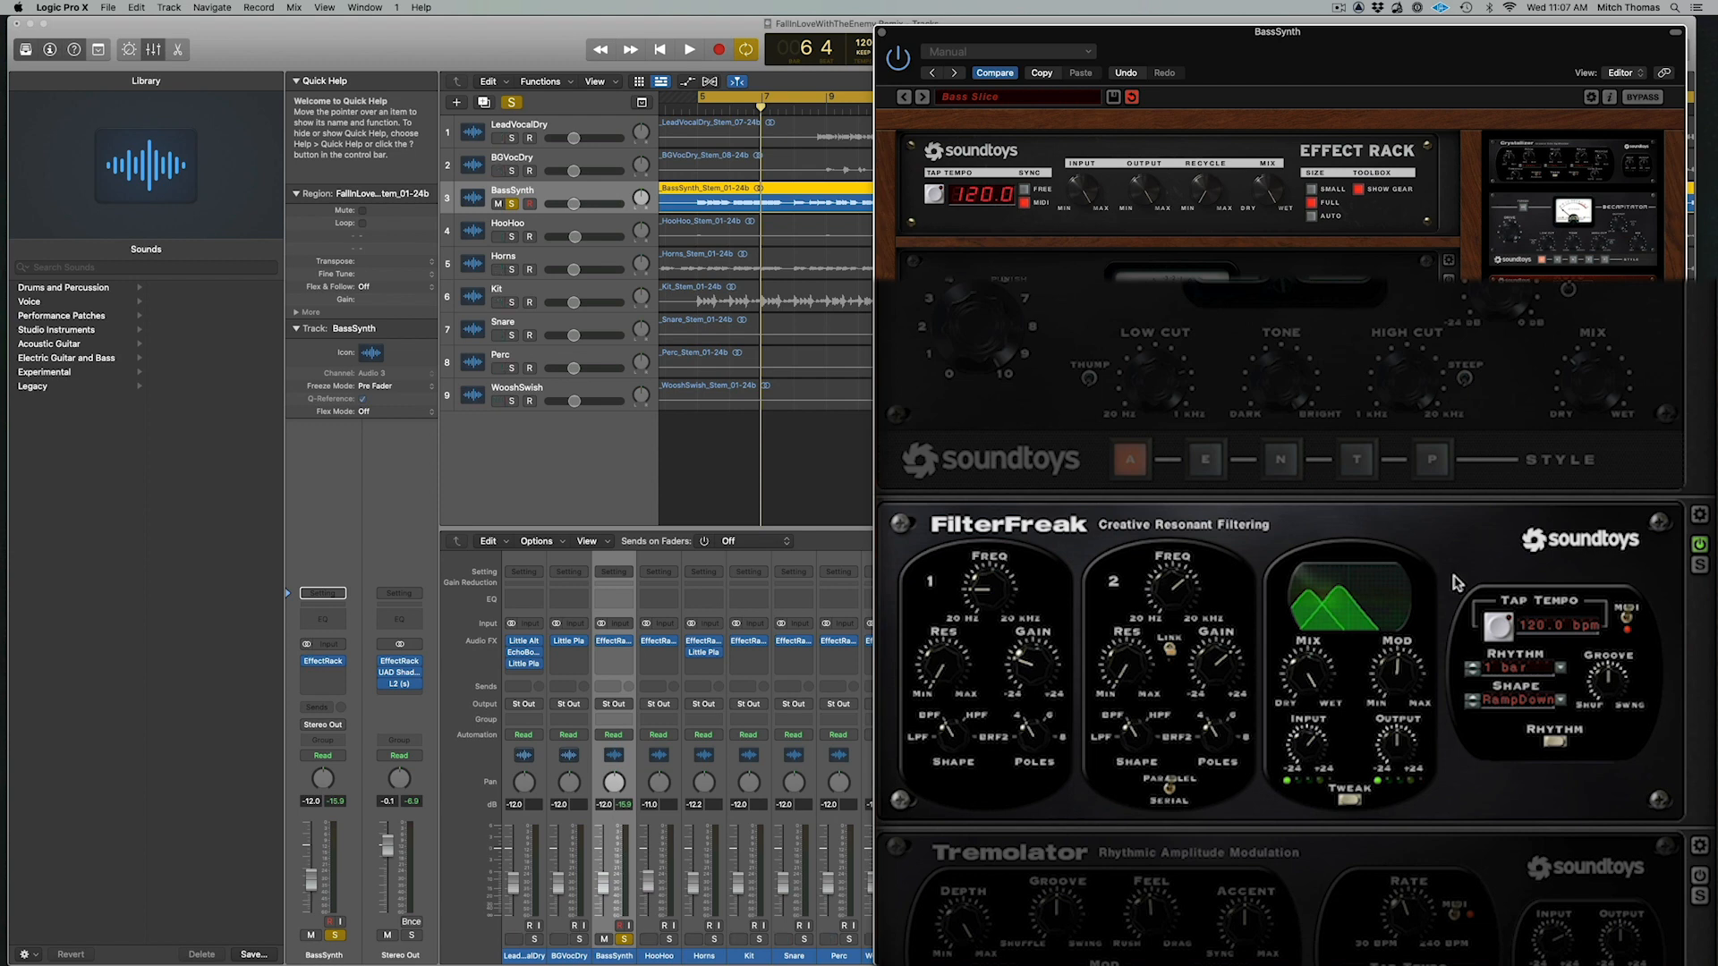
# Show FilterFreak's tweak section with its modulation settings, Shape Editor and Rhythm Editor
pyautogui.click(1350, 801)
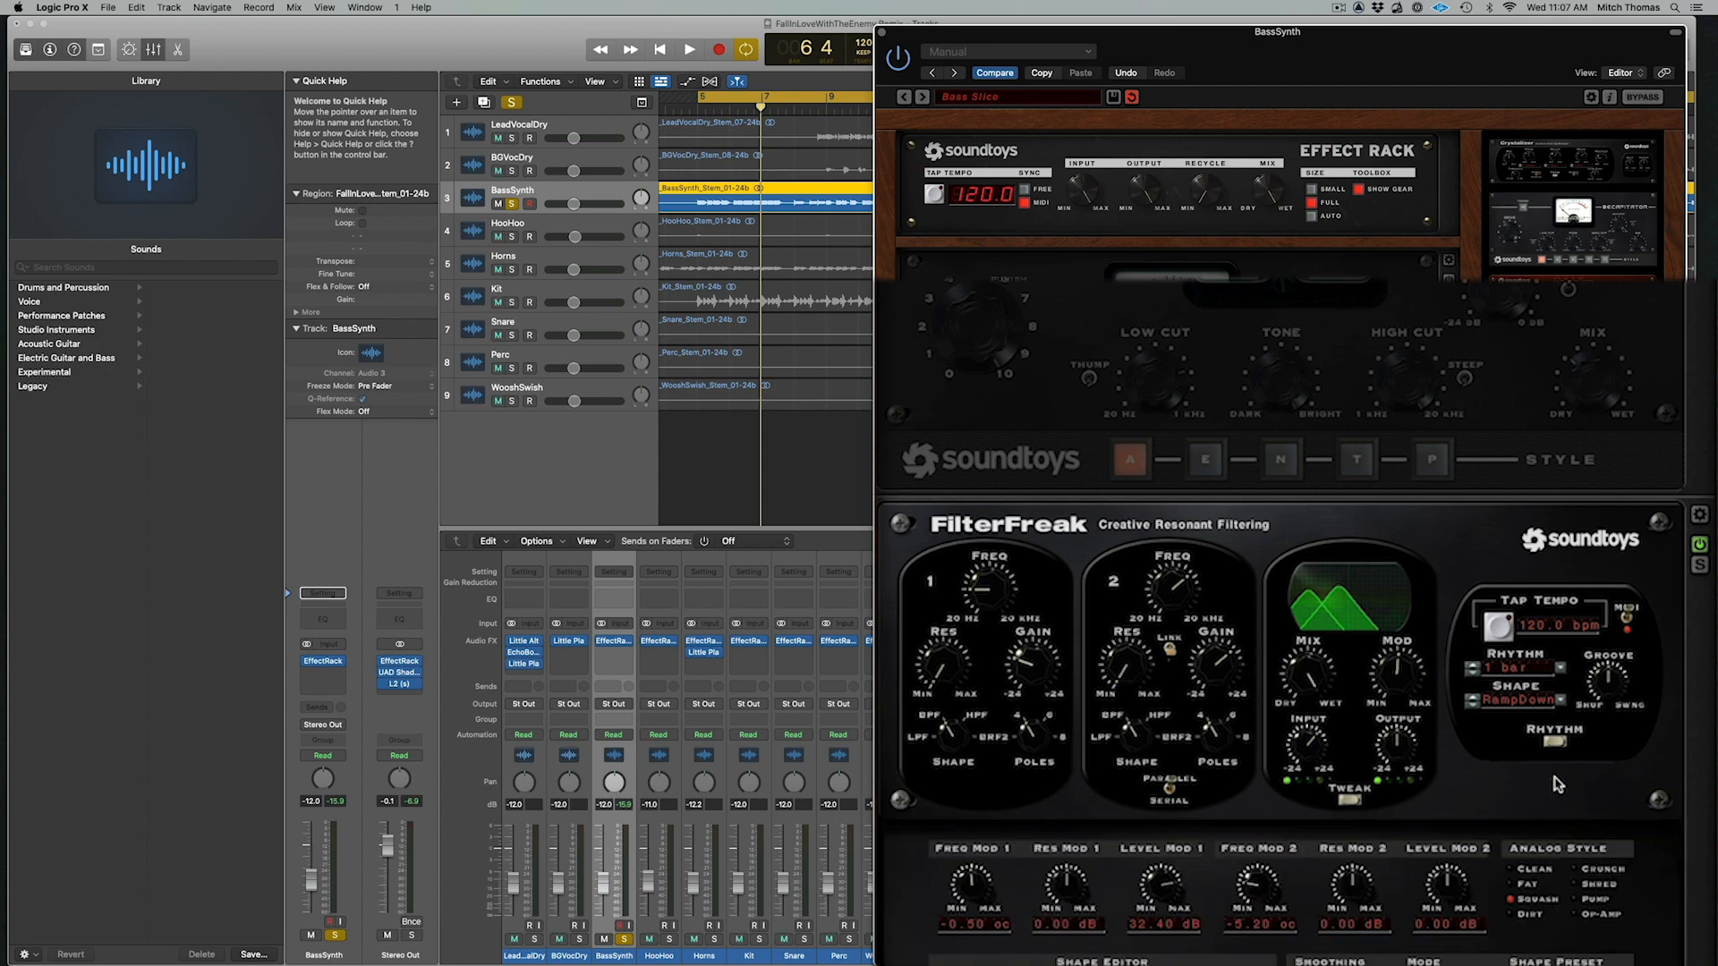
pyautogui.scroll(-5, 1557, 784)
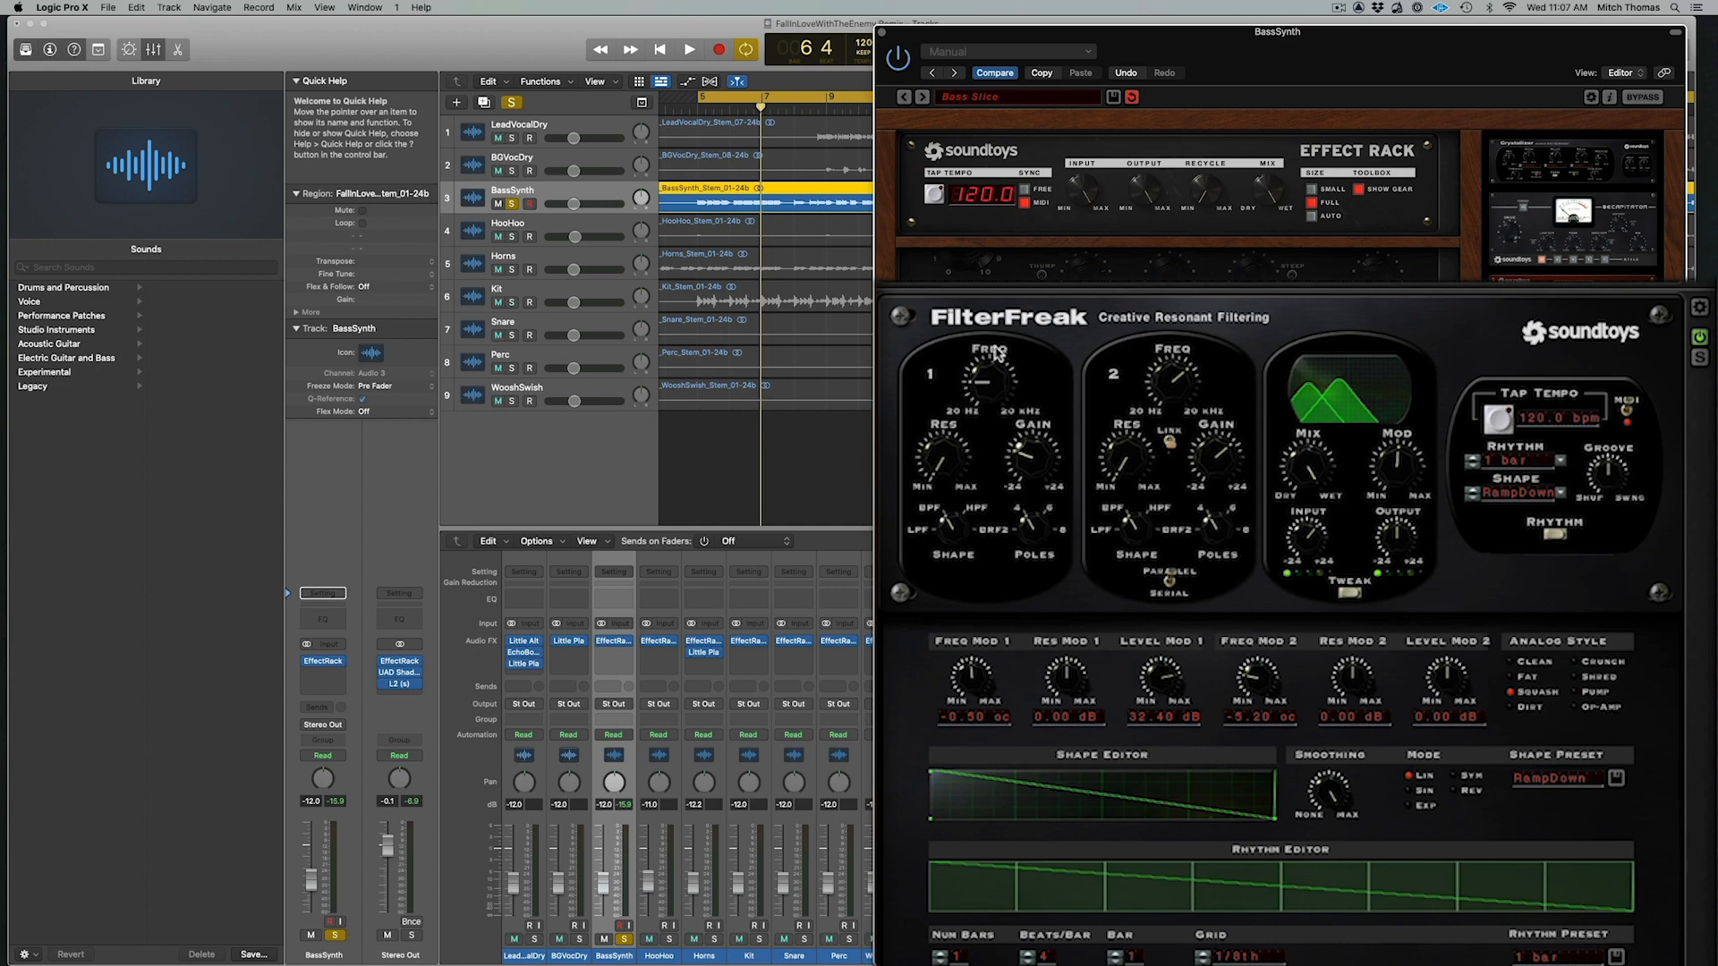
# Audition the BassSynth track through FilterFreak with its modulation settings and RampDown shape on display
pyautogui.moveTo(996, 354)
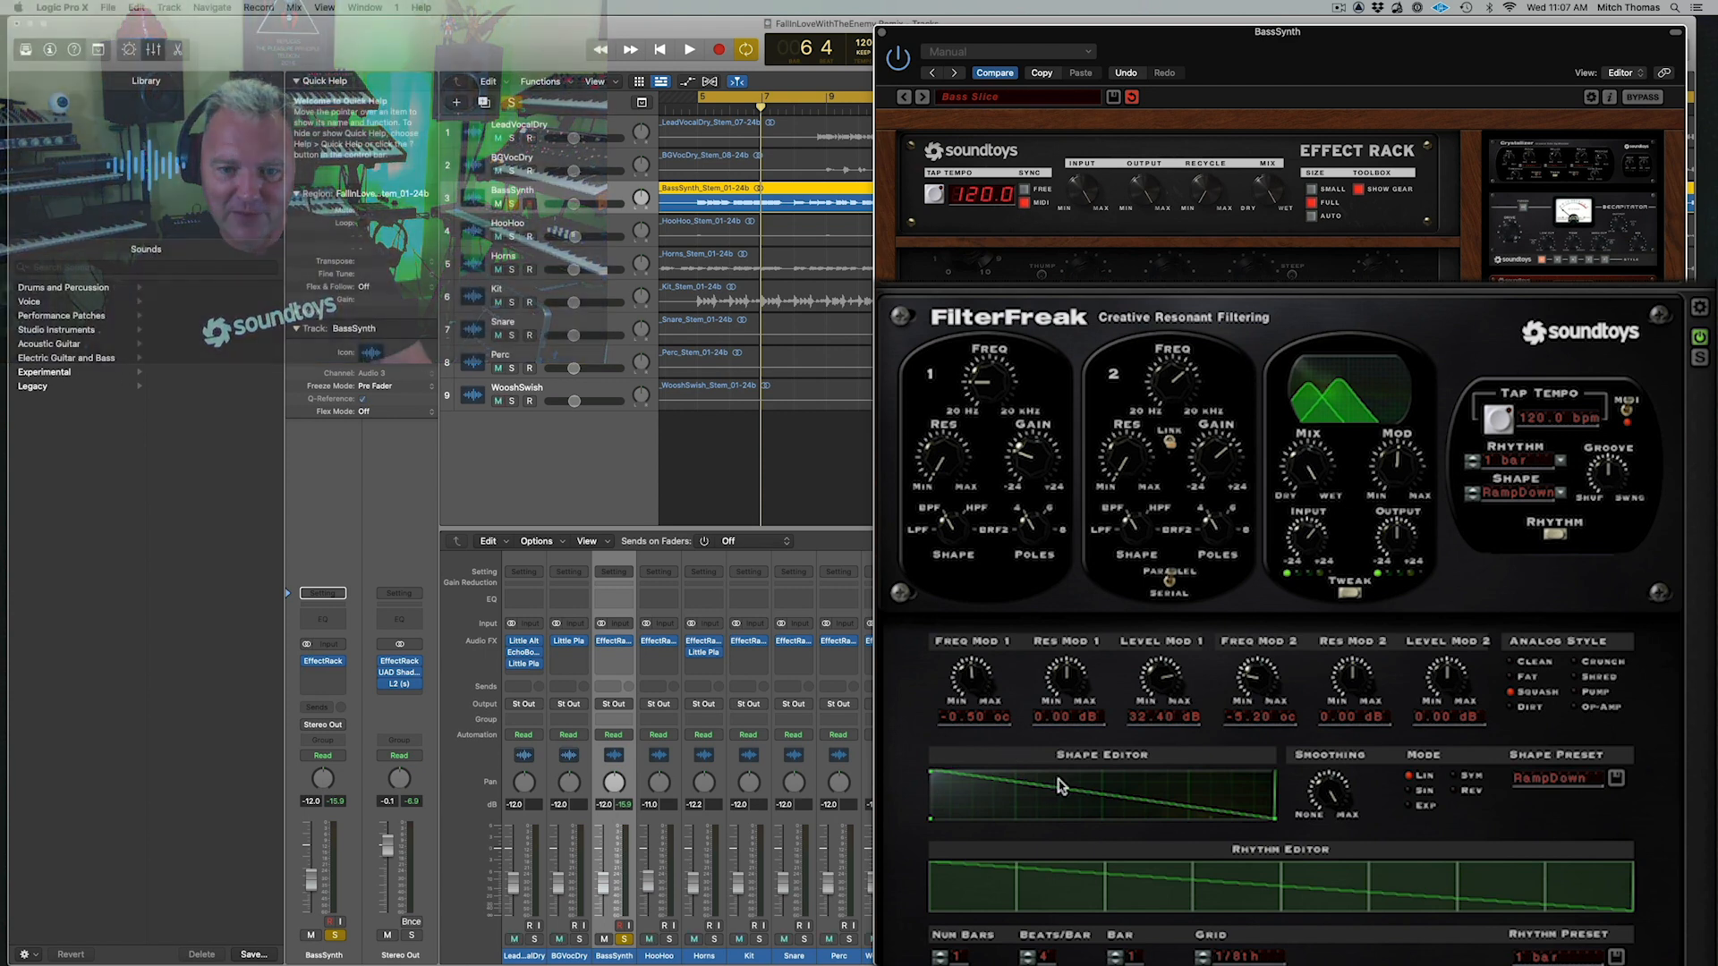
pyautogui.press('space')
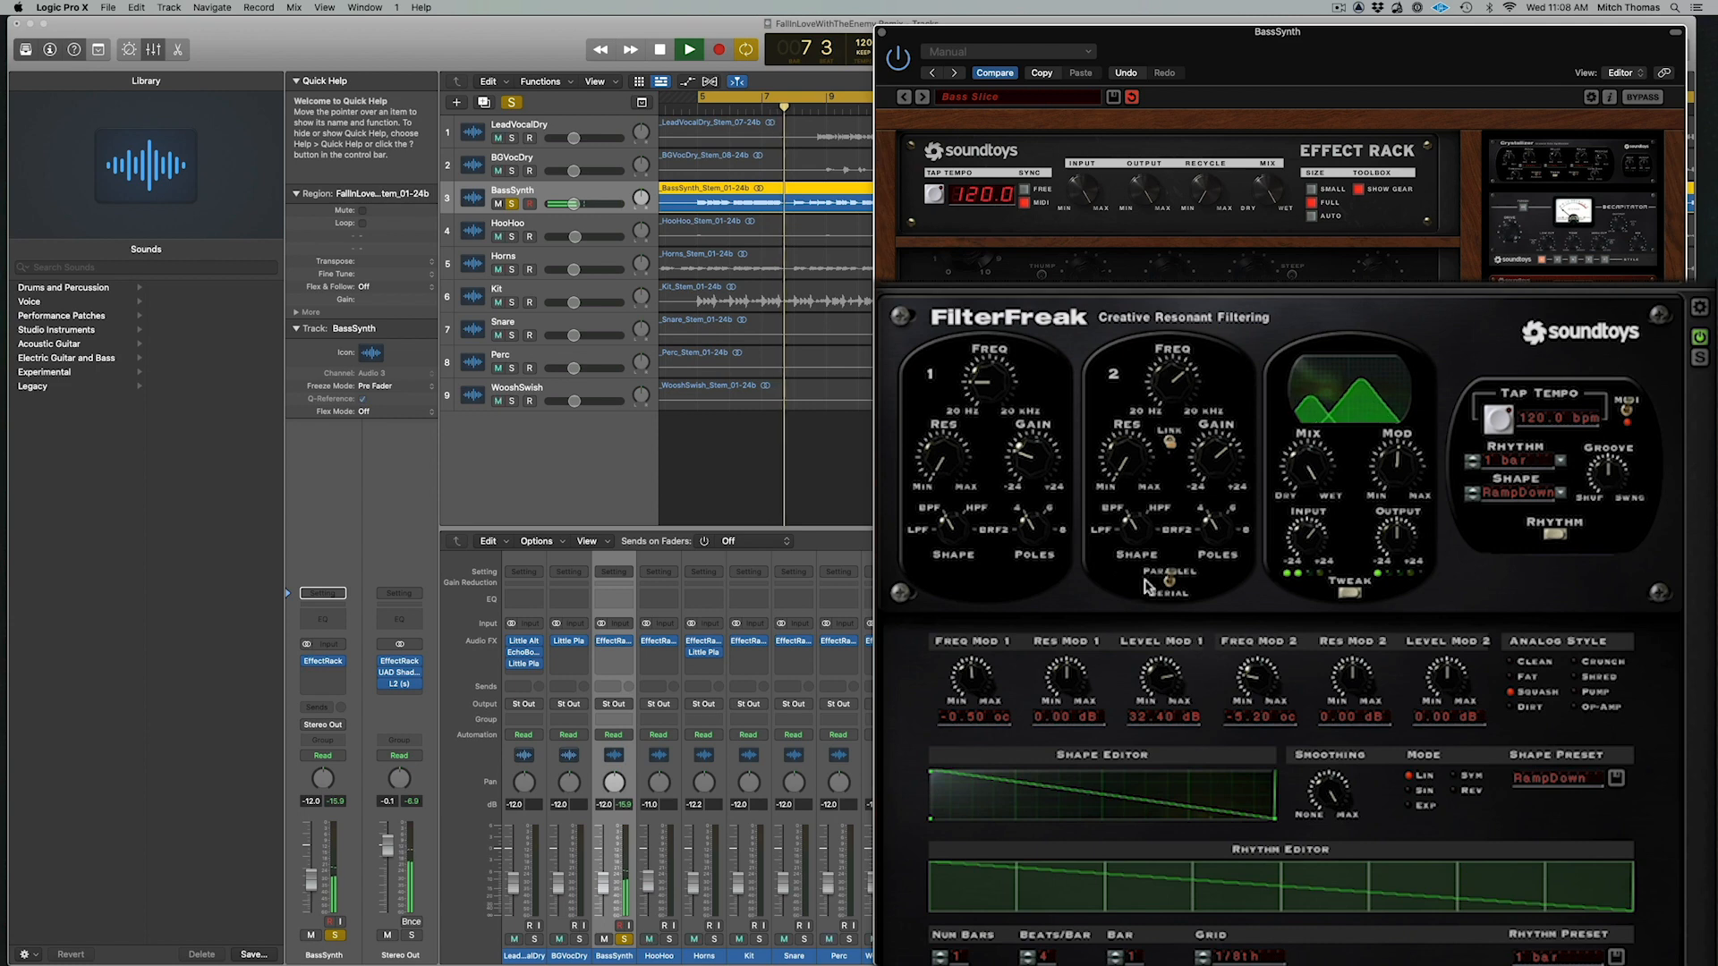
pyautogui.press('space')
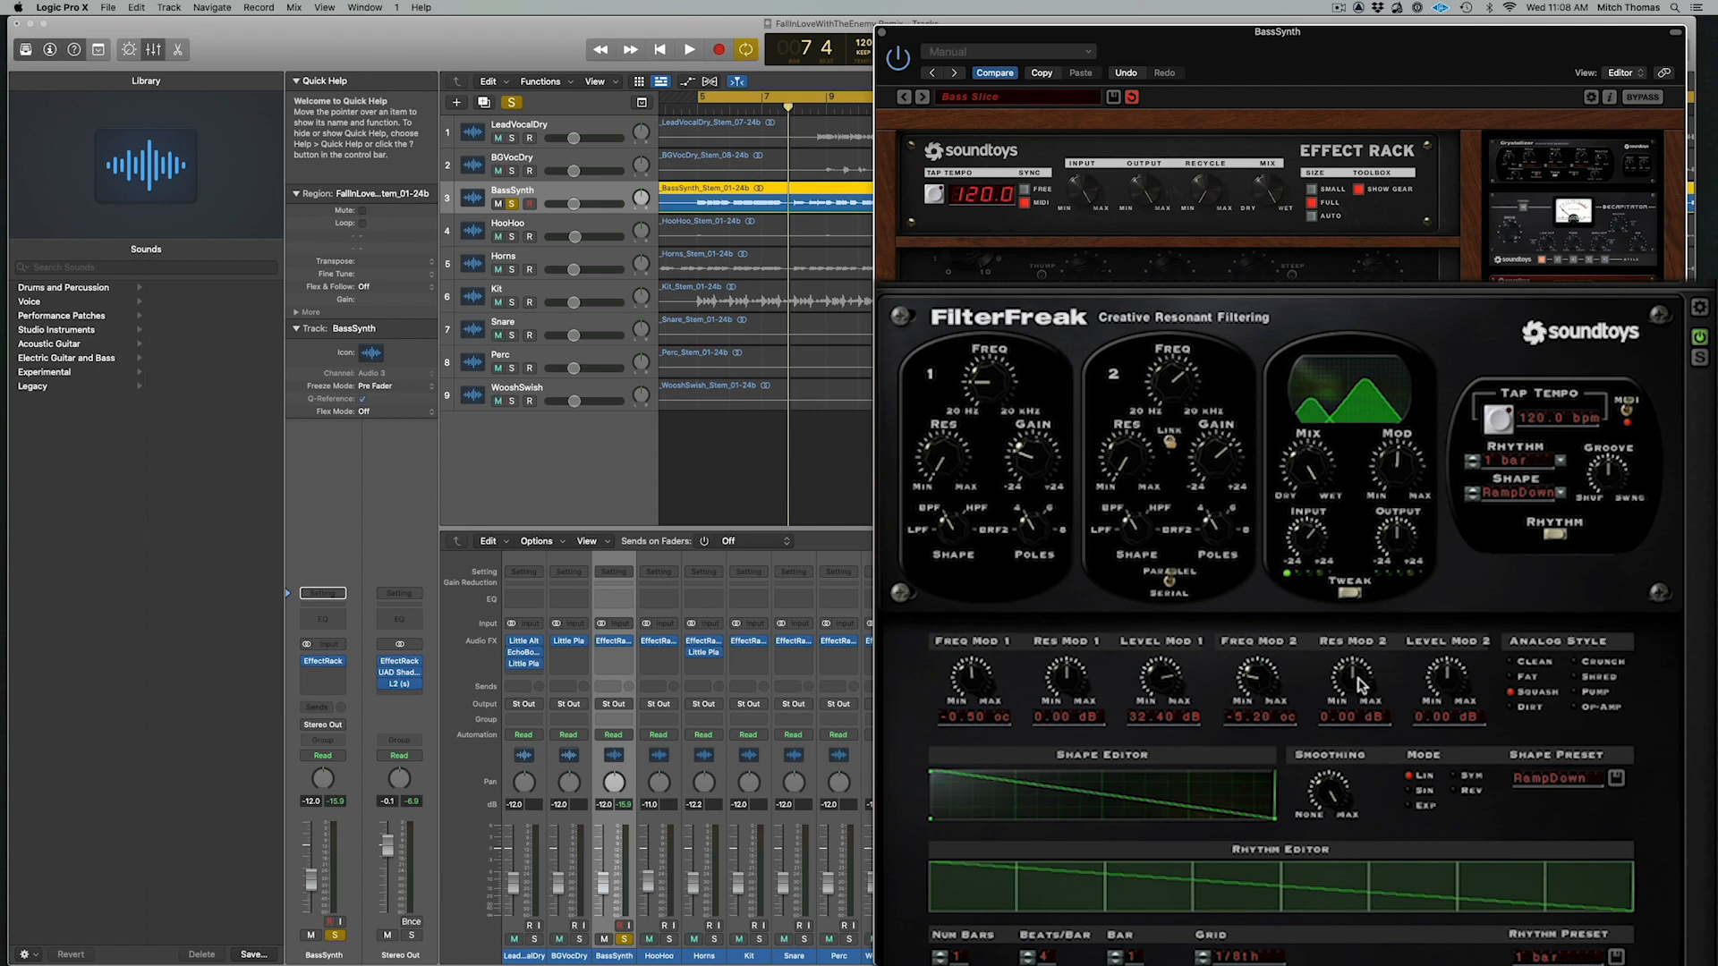
# Try FilterFreak's Res Mod 2 at 24.00 dB during playback and settle it at -21.00 dB
pyautogui.moveTo(1360, 680); pyautogui.dragTo(1371, 660)
pyautogui.press('space')
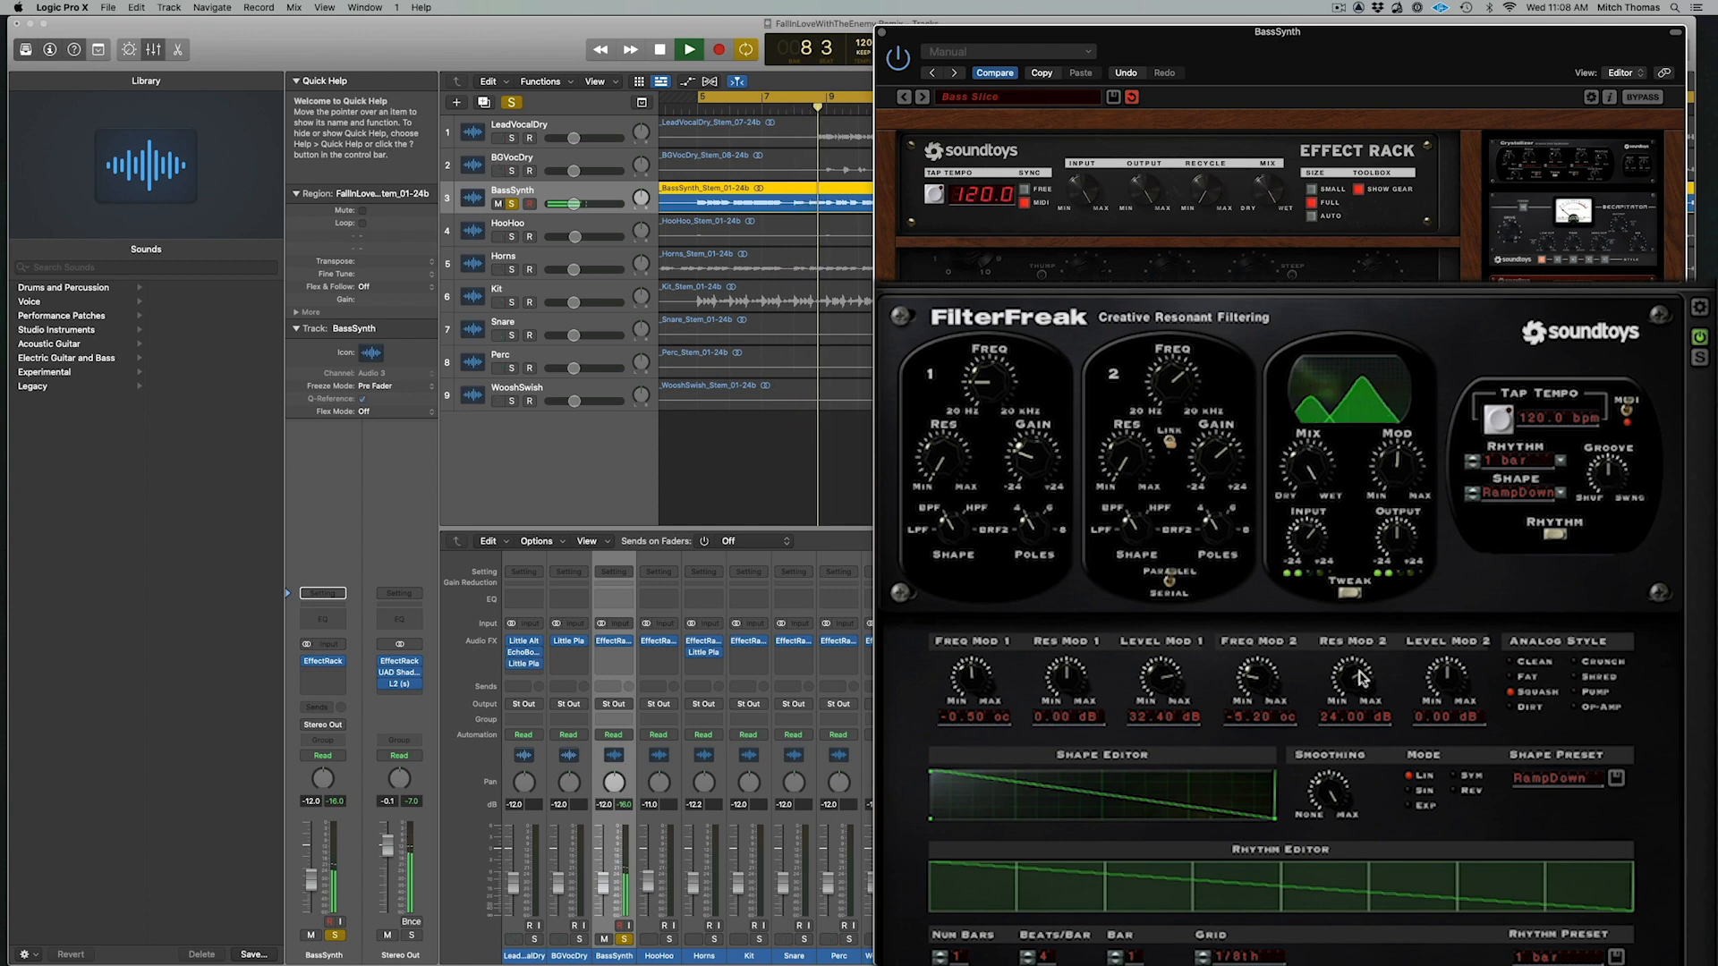
pyautogui.press('space')
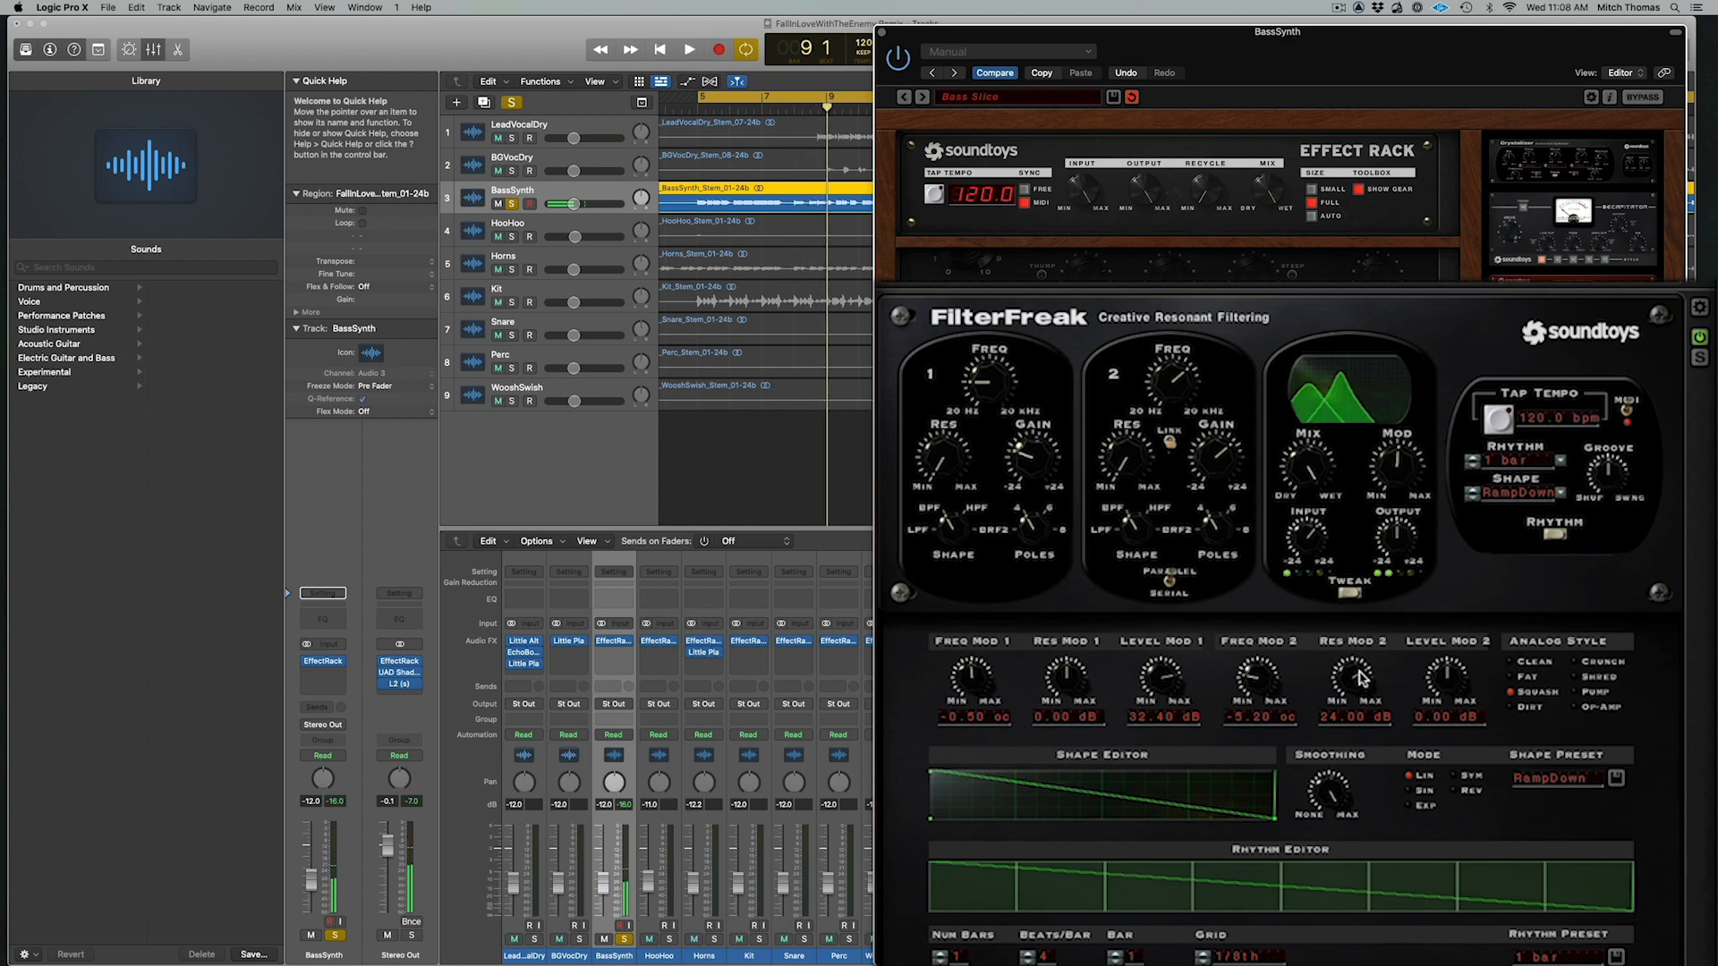
pyautogui.moveTo(1360, 678); pyautogui.dragTo(1308, 696)
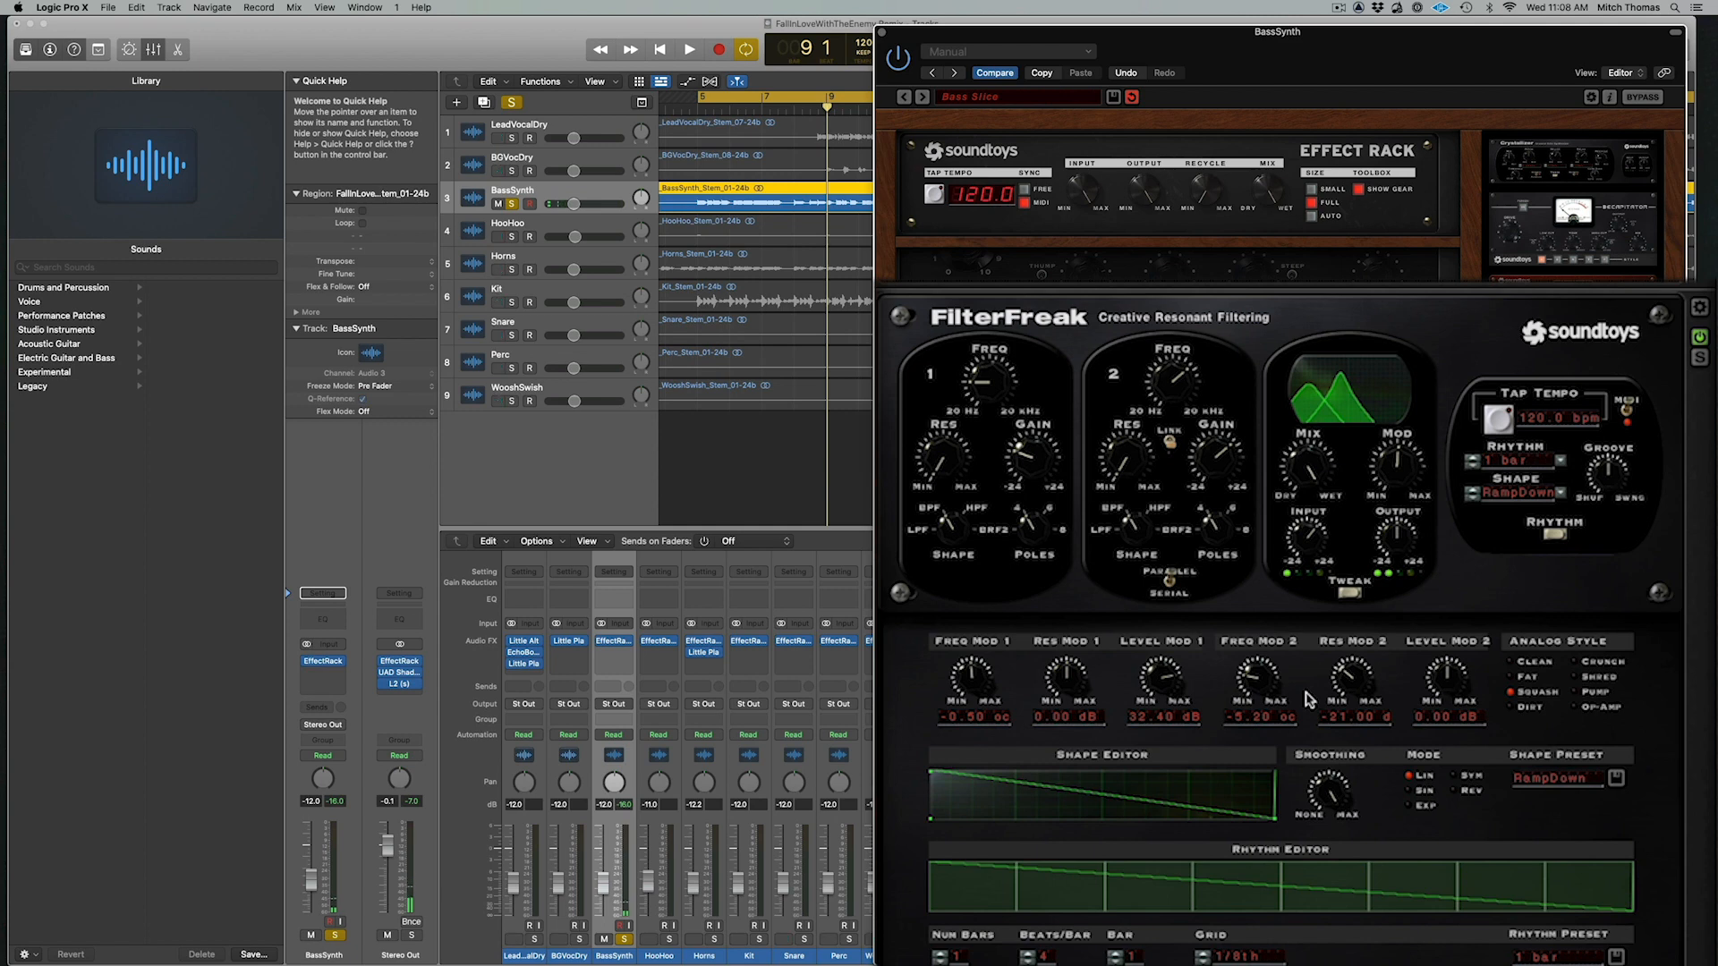
pyautogui.press('space')
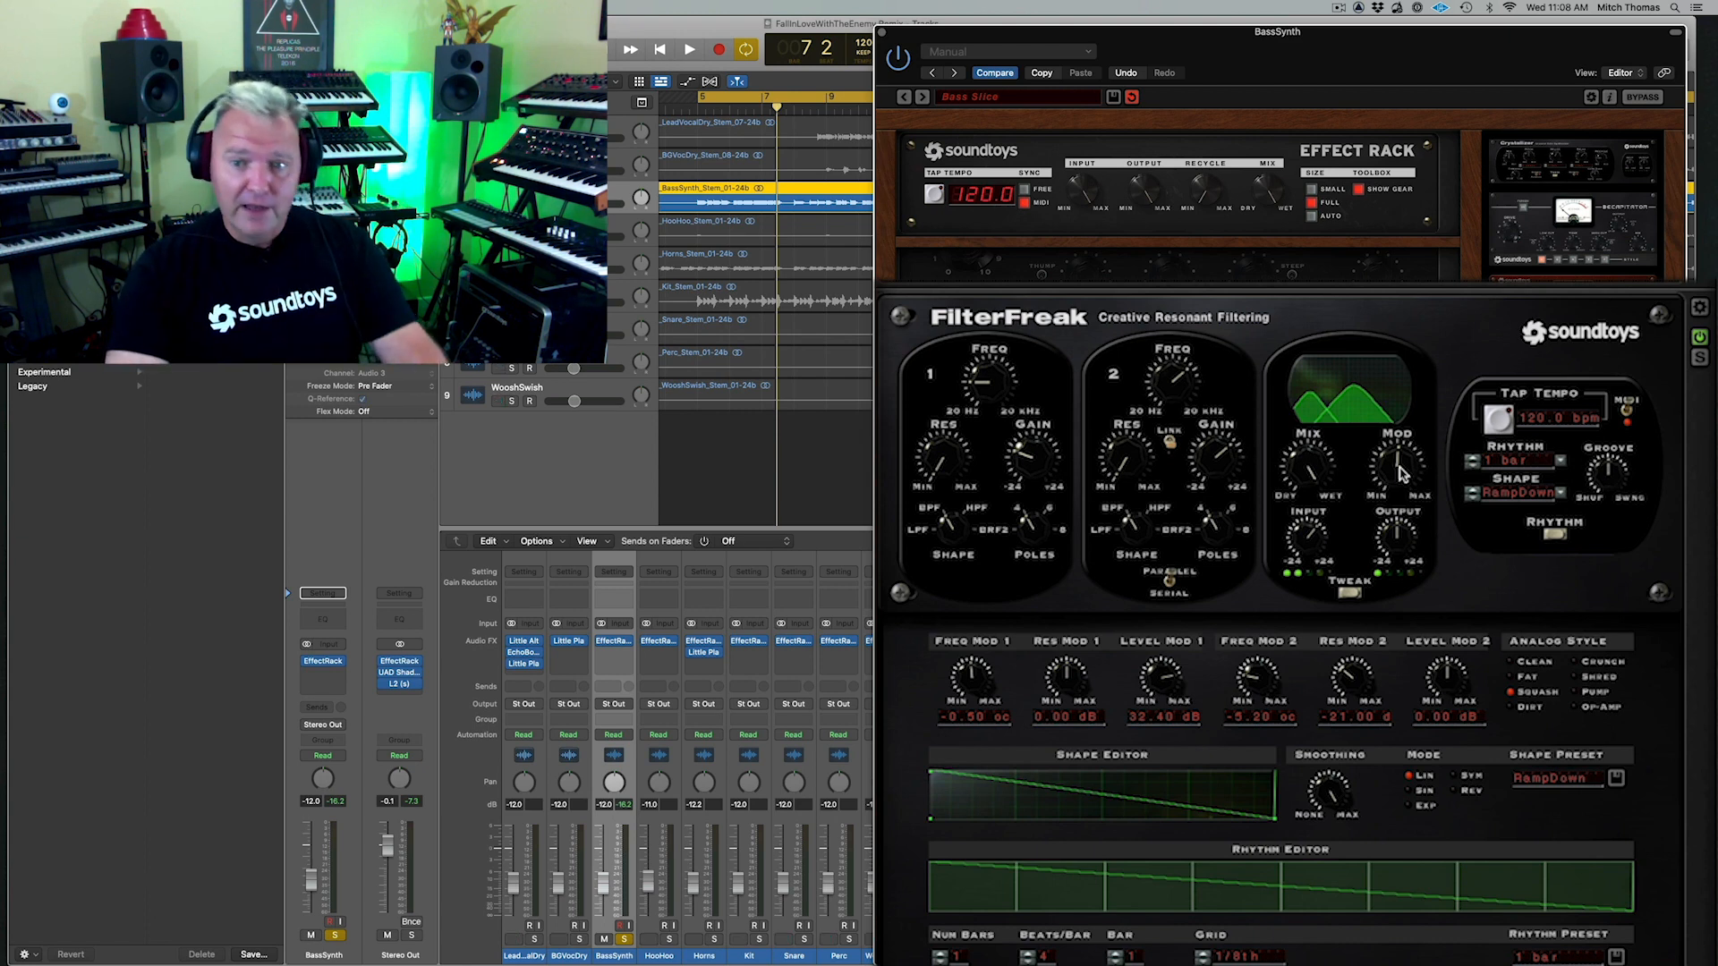
# Hide FilterFreak's tweak section, then enable Decapitator in the BassSynth rack and audition its distortion
pyautogui.click(1349, 592)
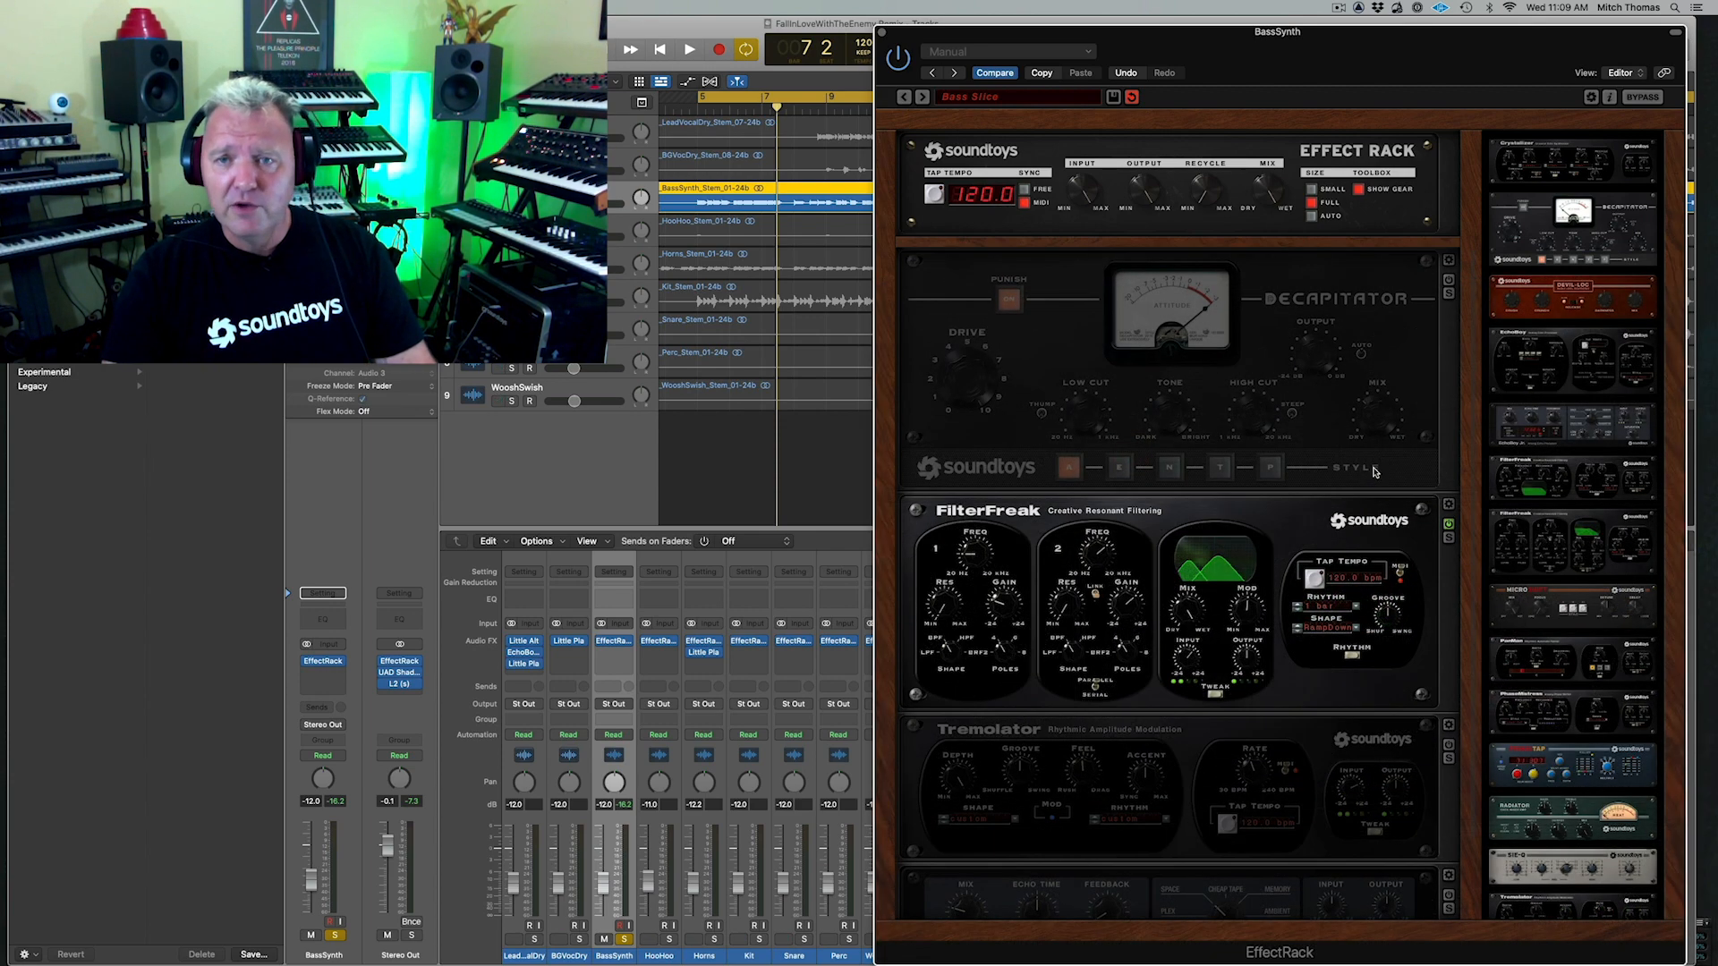
pyautogui.click(1447, 282)
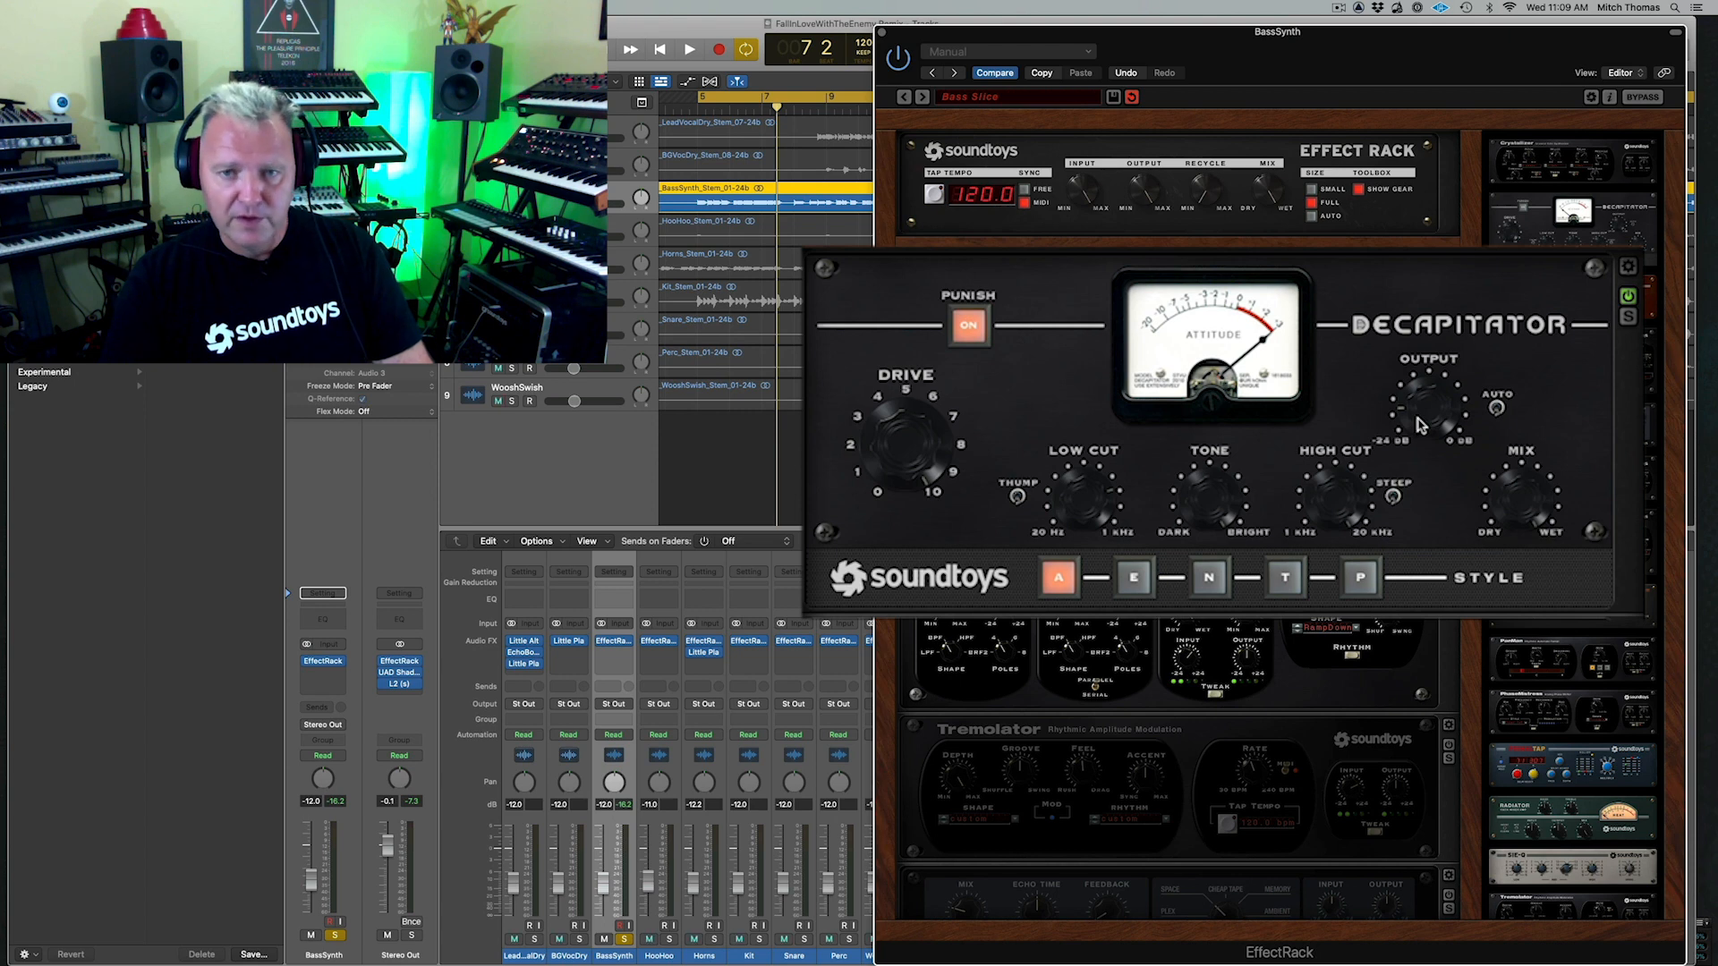
pyautogui.press('space')
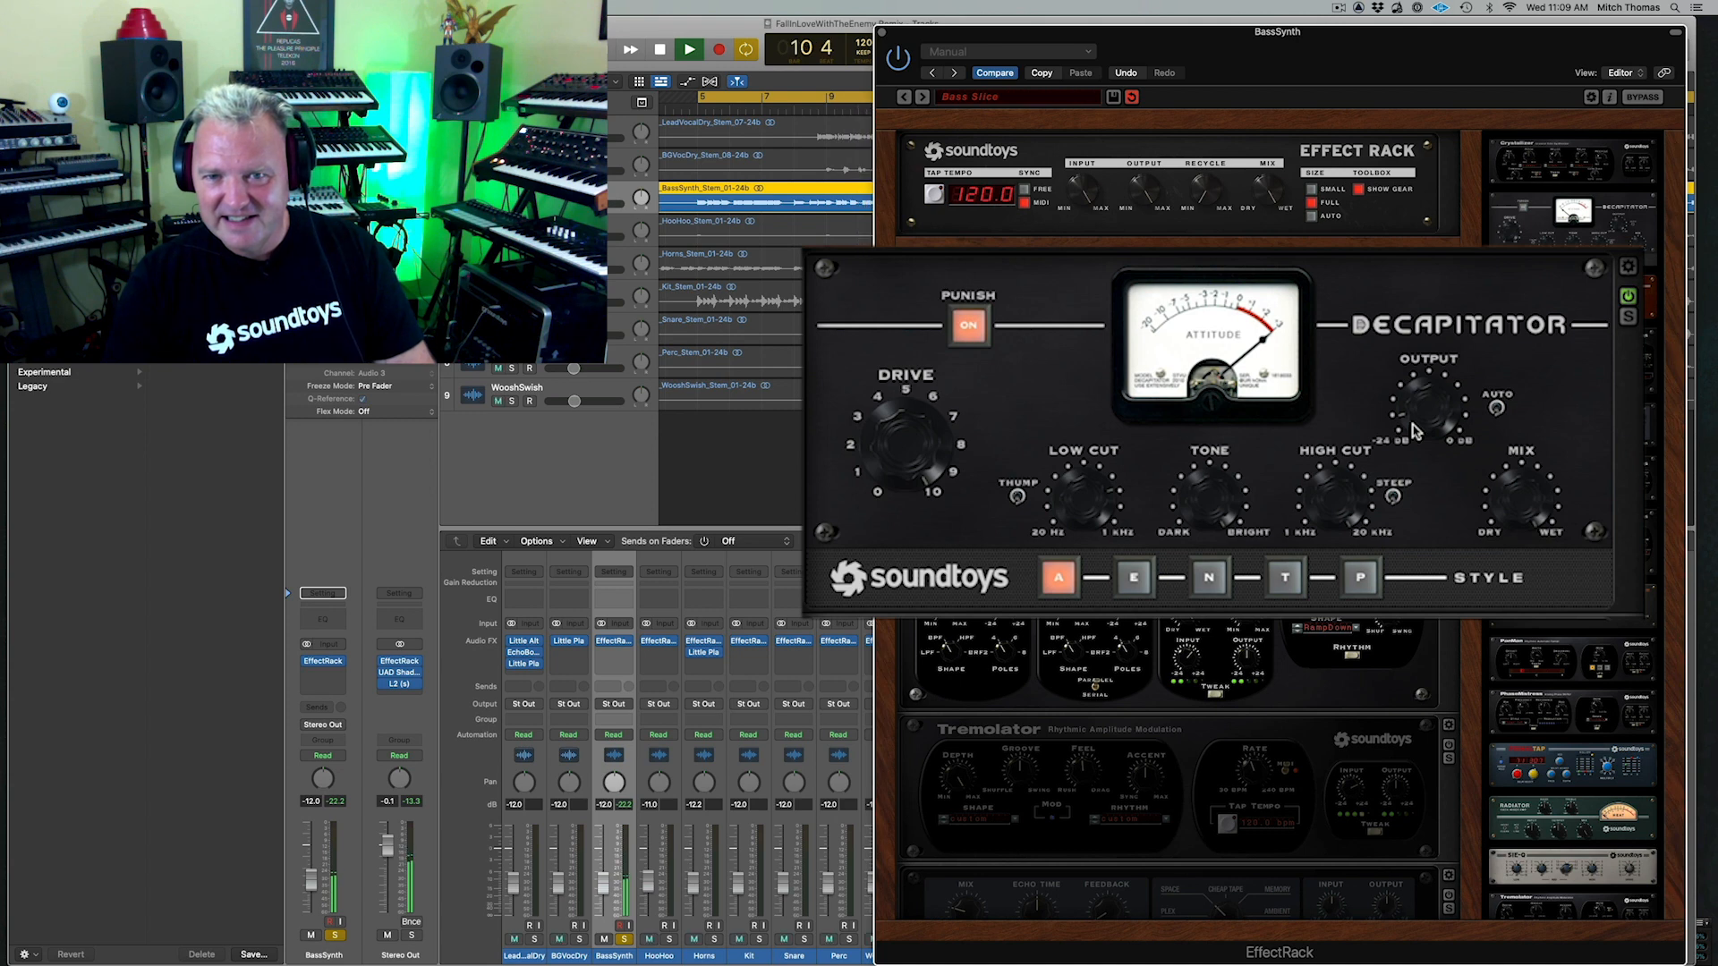
pyautogui.press('space')
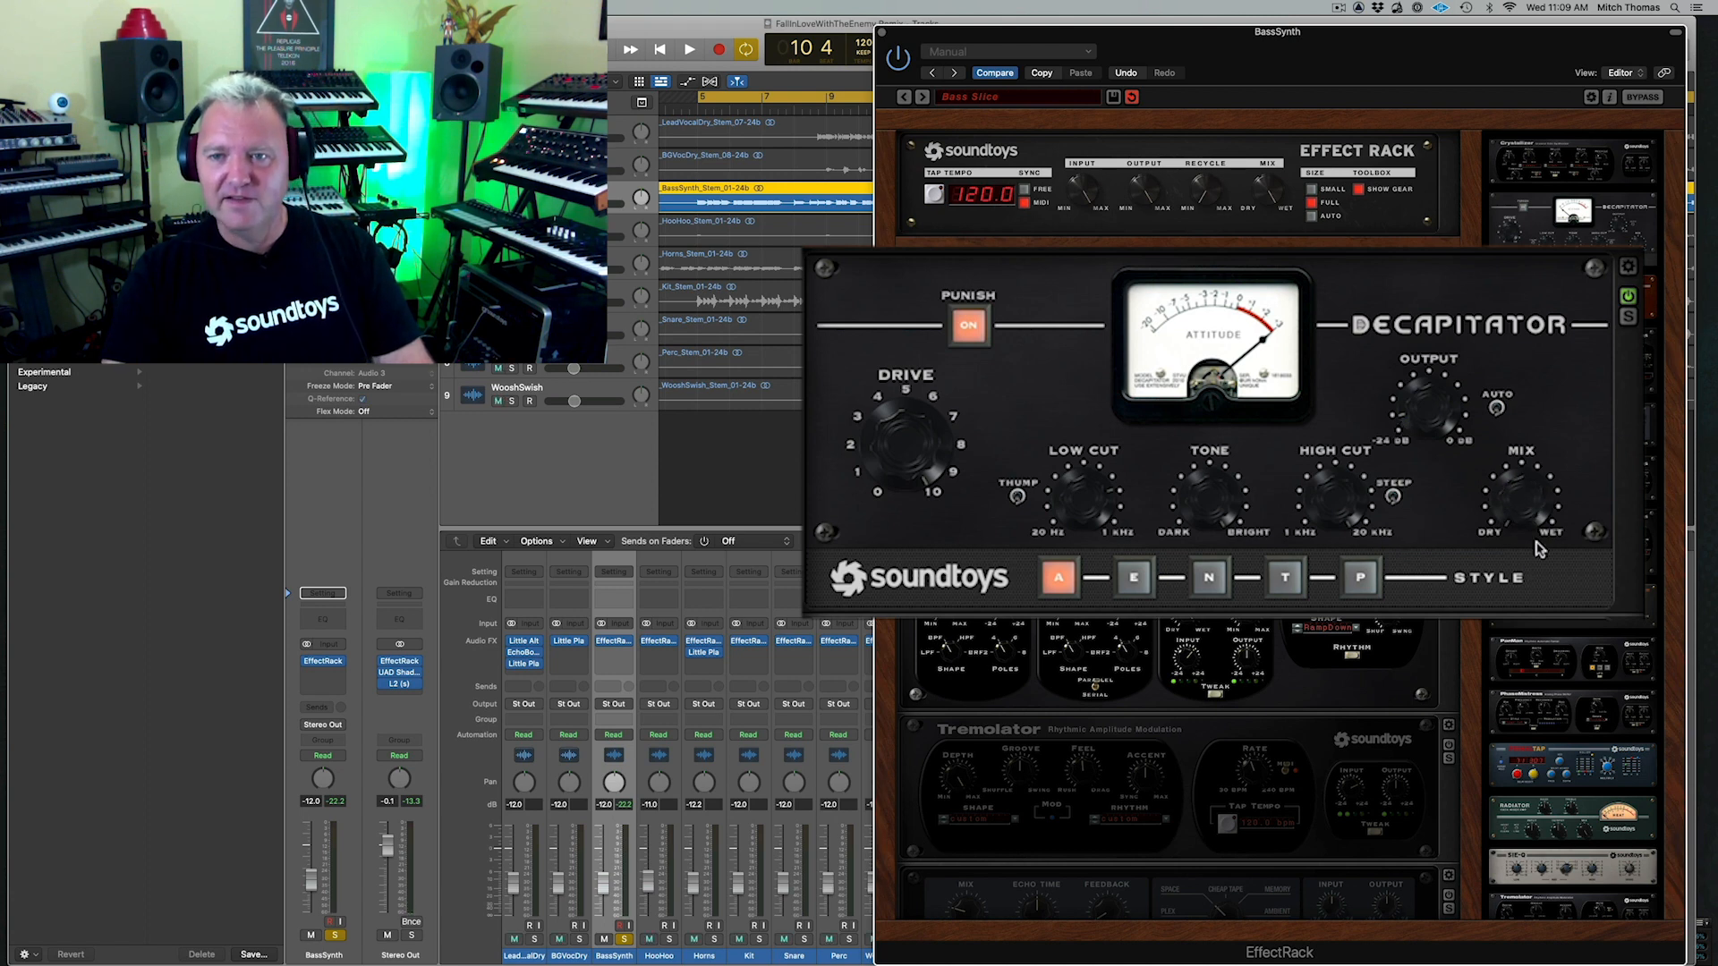
# Enable Tremolator in the BassSynth rack and audition its custom shape and rhythm, checking them in the tweak section
pyautogui.press('space')
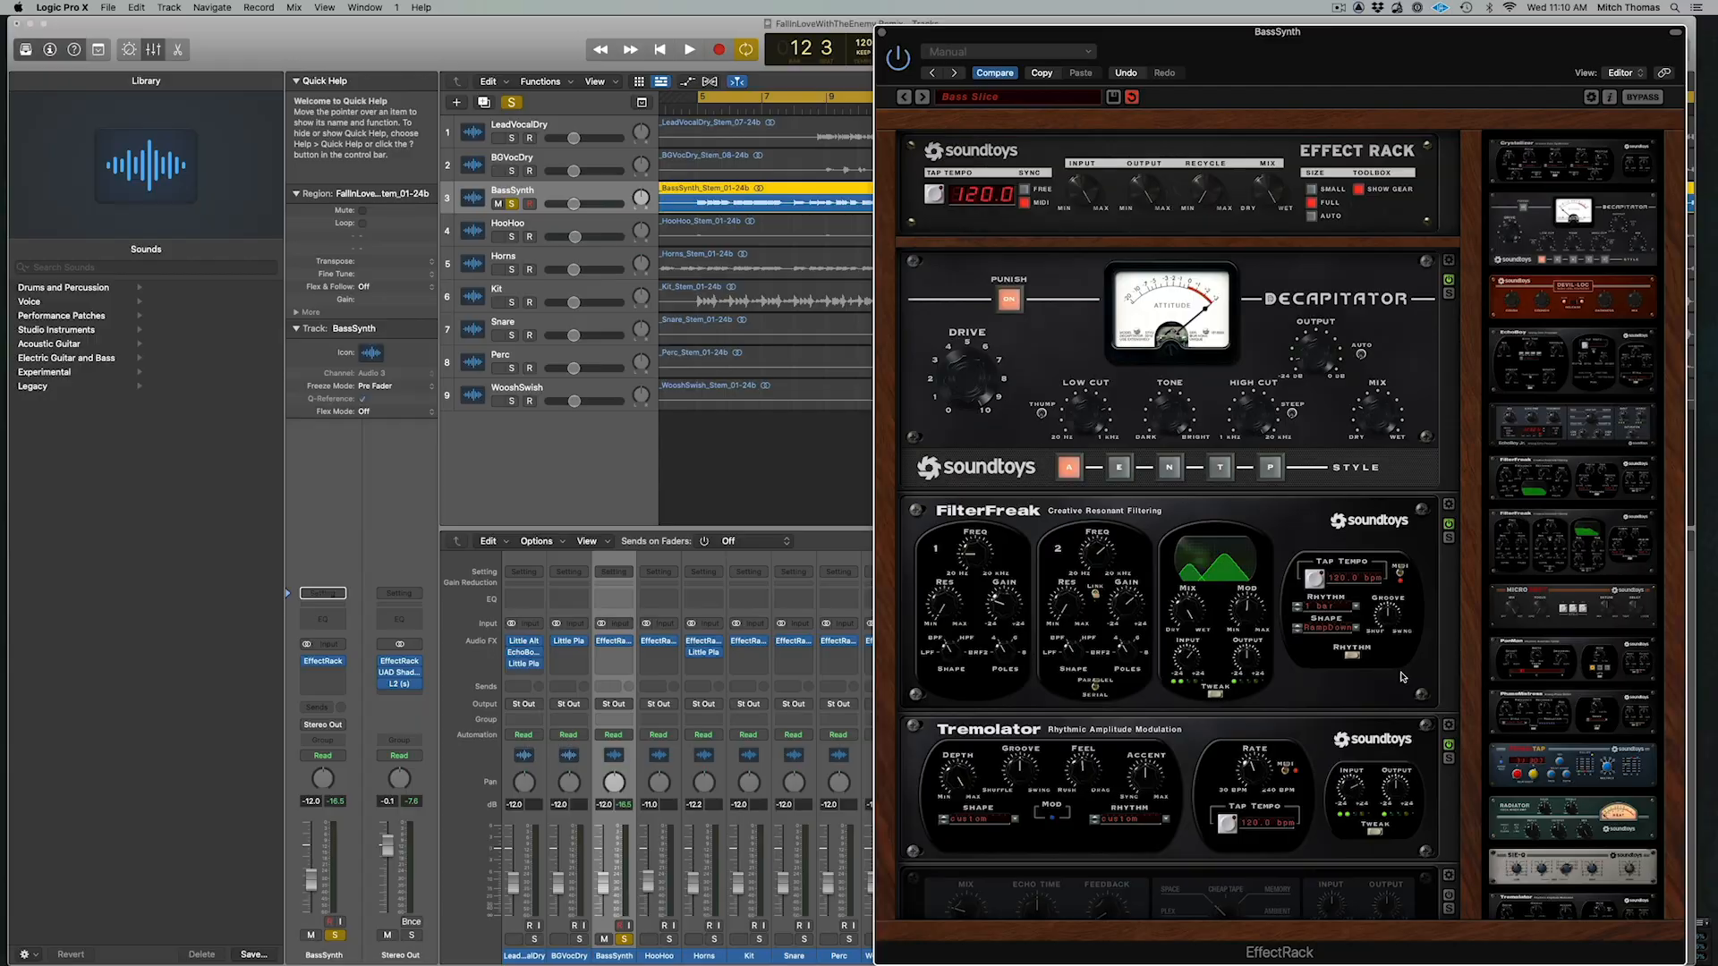
pyautogui.scroll(-2, 1403, 678)
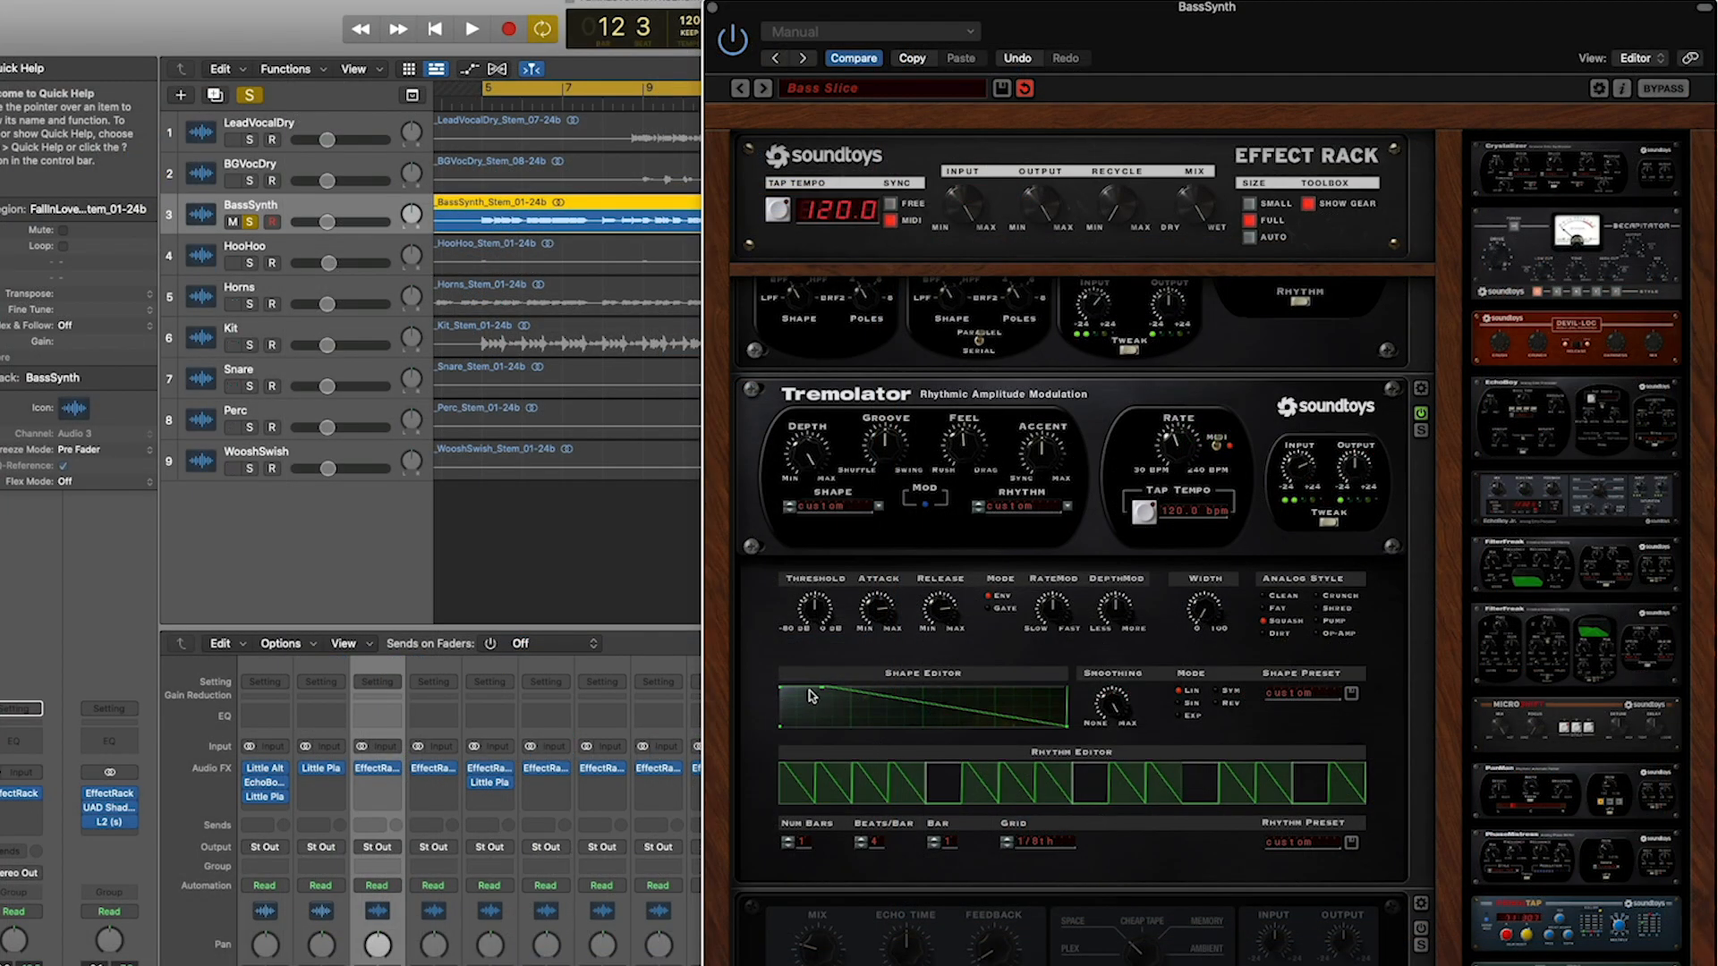
pyautogui.click(1329, 522)
pyautogui.press('space')
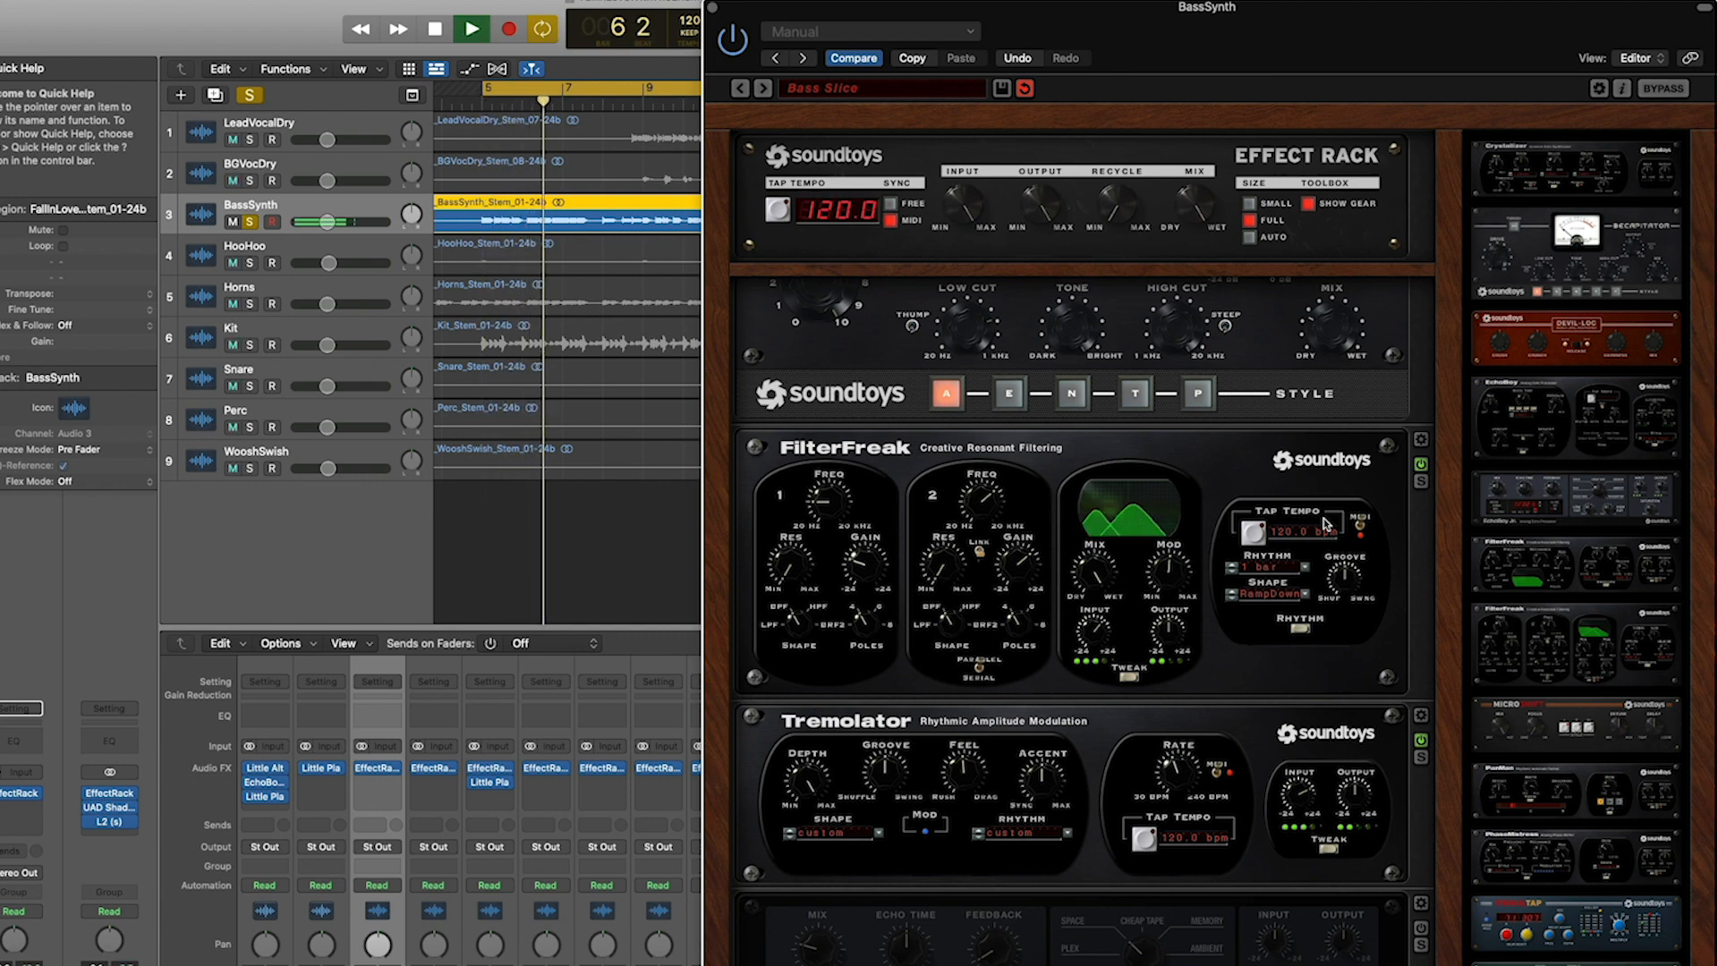
pyautogui.press('space')
pyautogui.click(1328, 849)
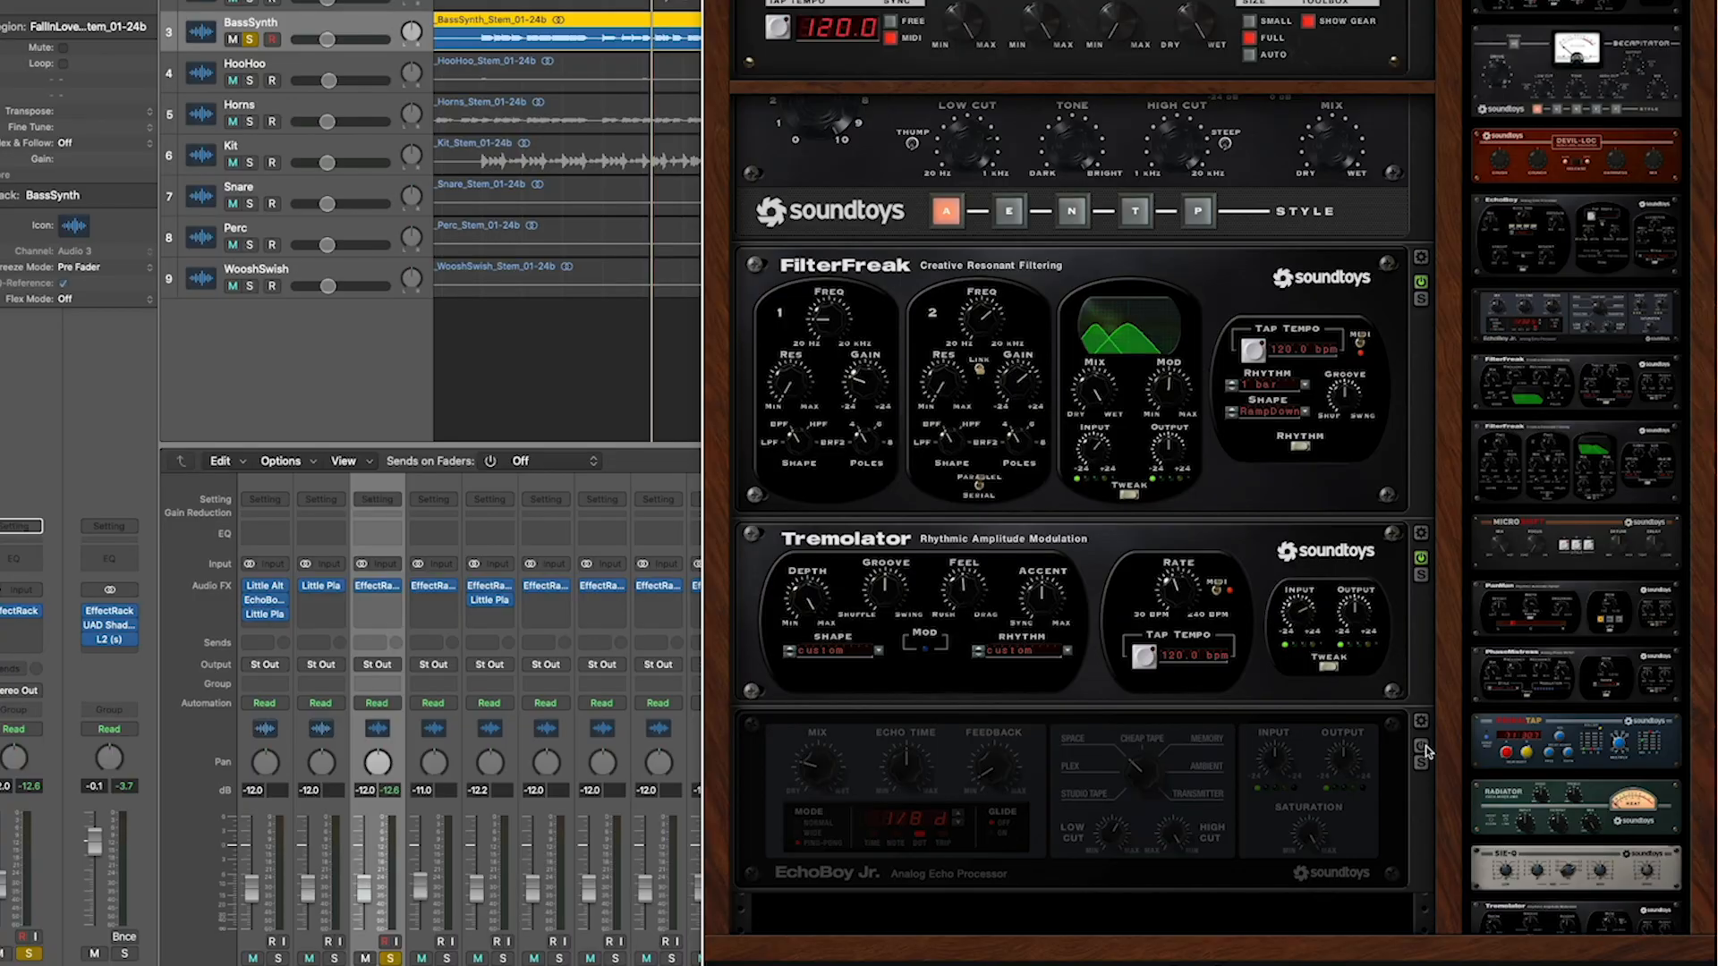
# Enable EchoBoy Jr. at the end of the BassSynth rack and audition the complete chain
pyautogui.click(1421, 747)
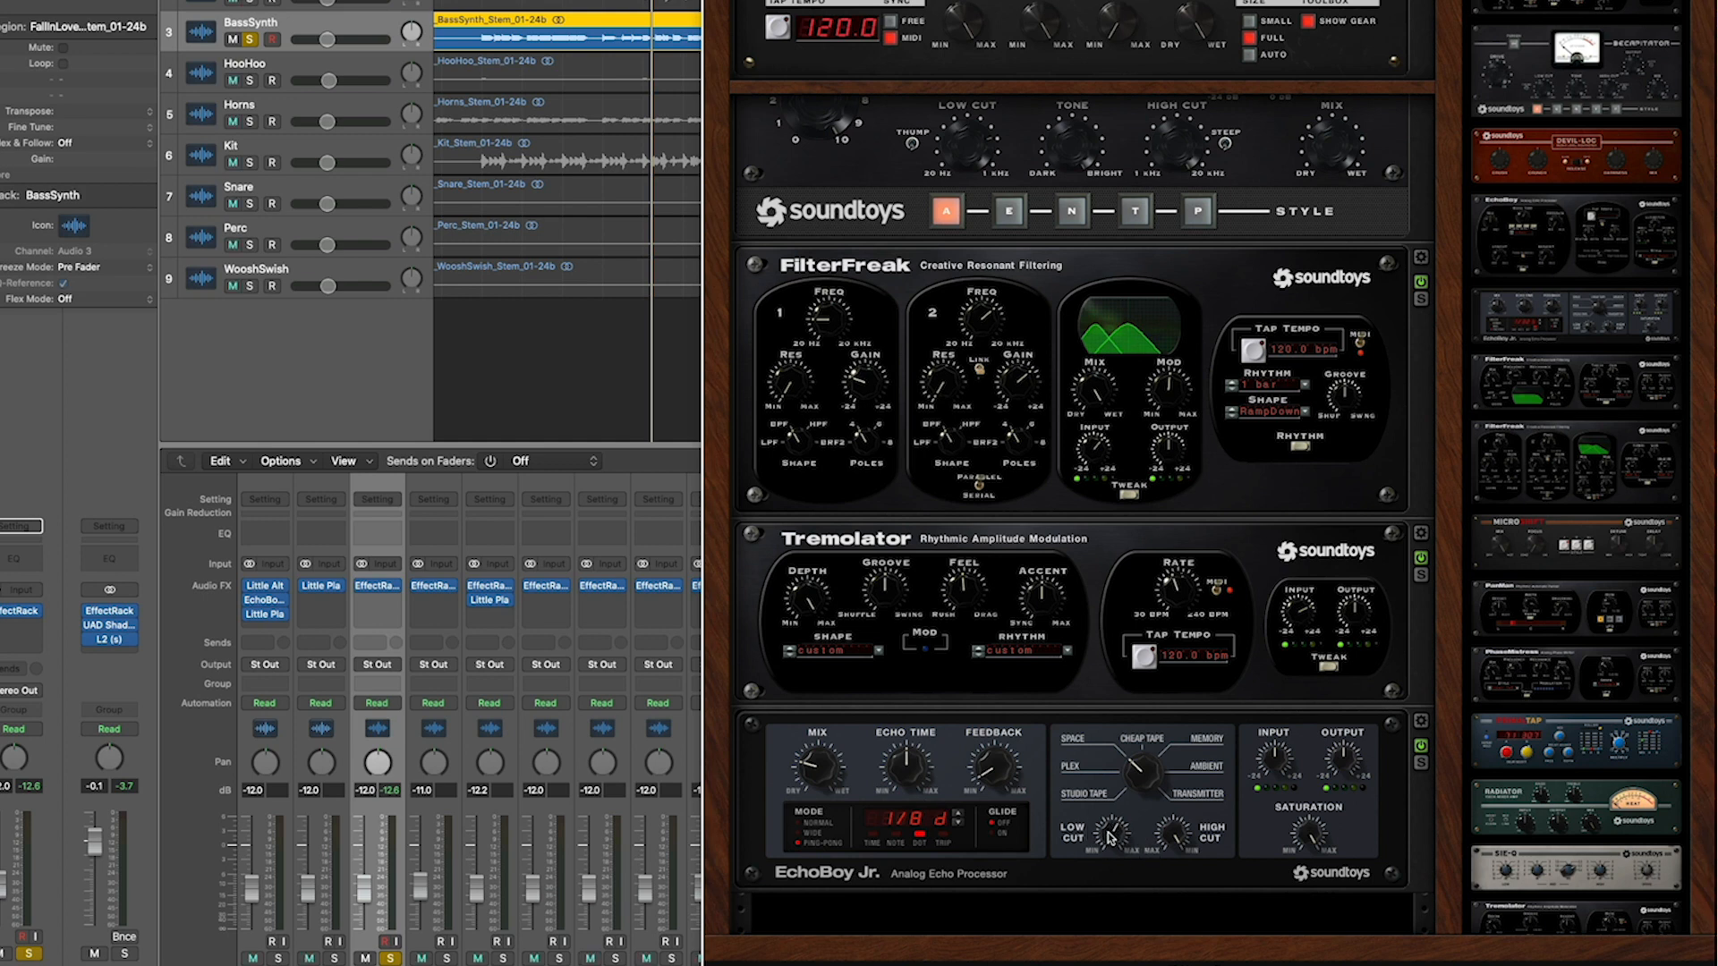
pyautogui.press('space')
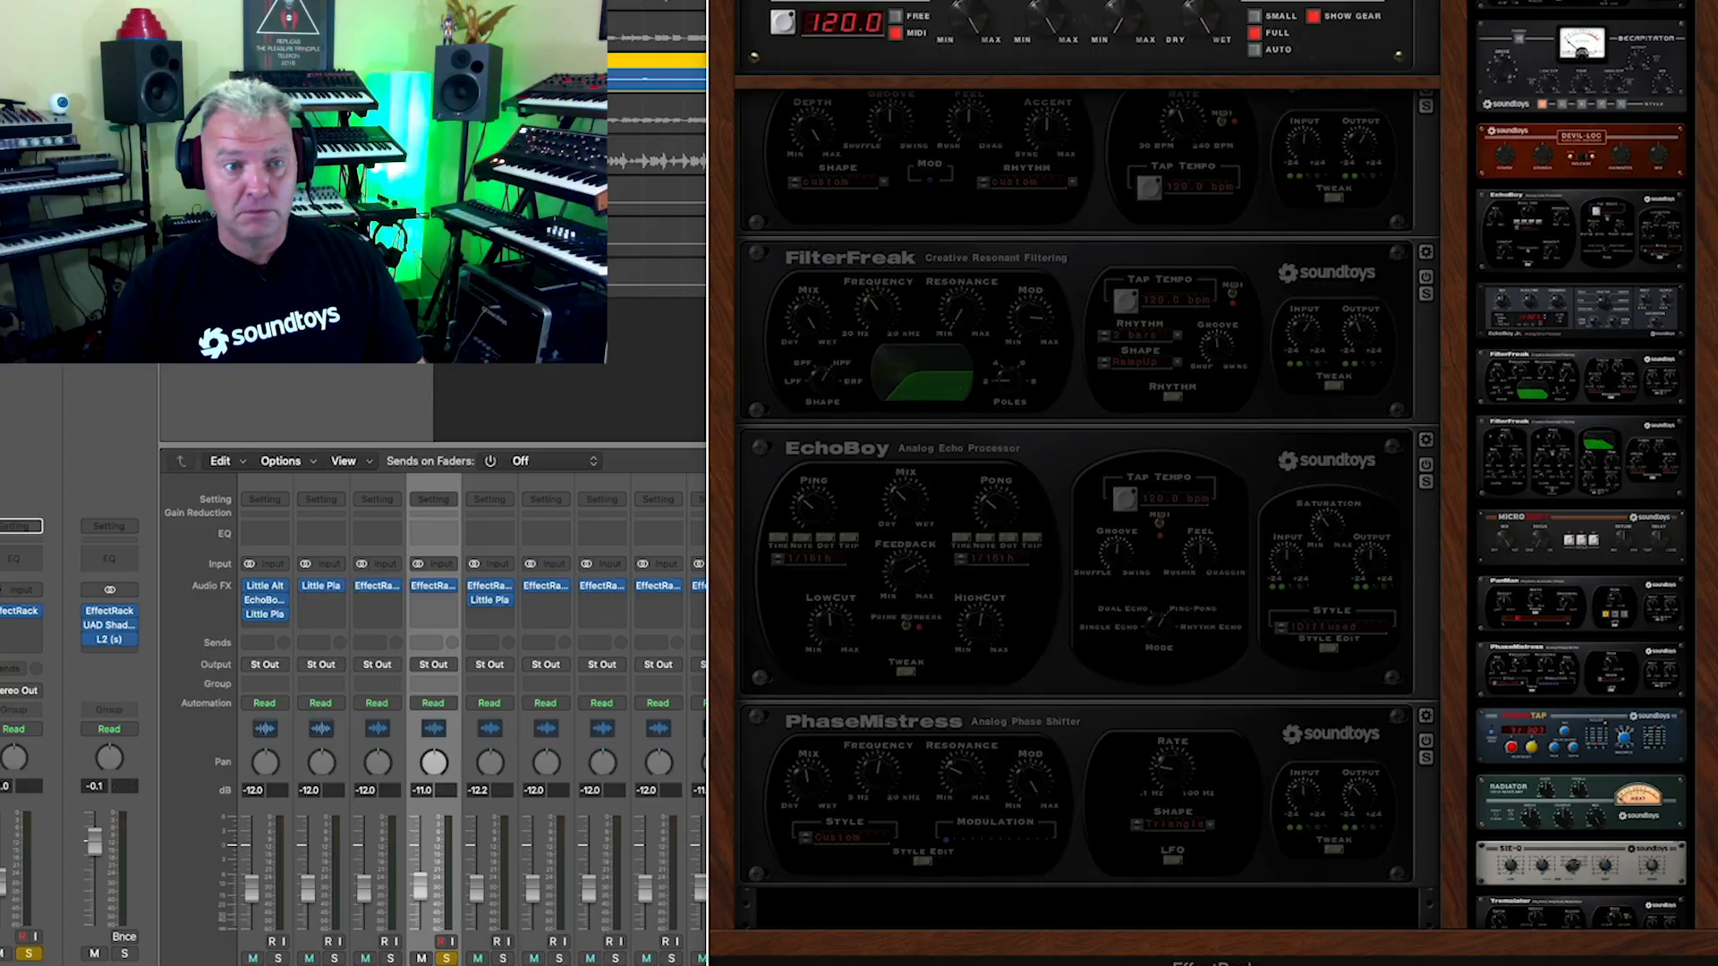
# Audition the dry HooHoo track, then enable the rack's second Crystallizer and raise its Recycle amount during playback
pyautogui.press('space')
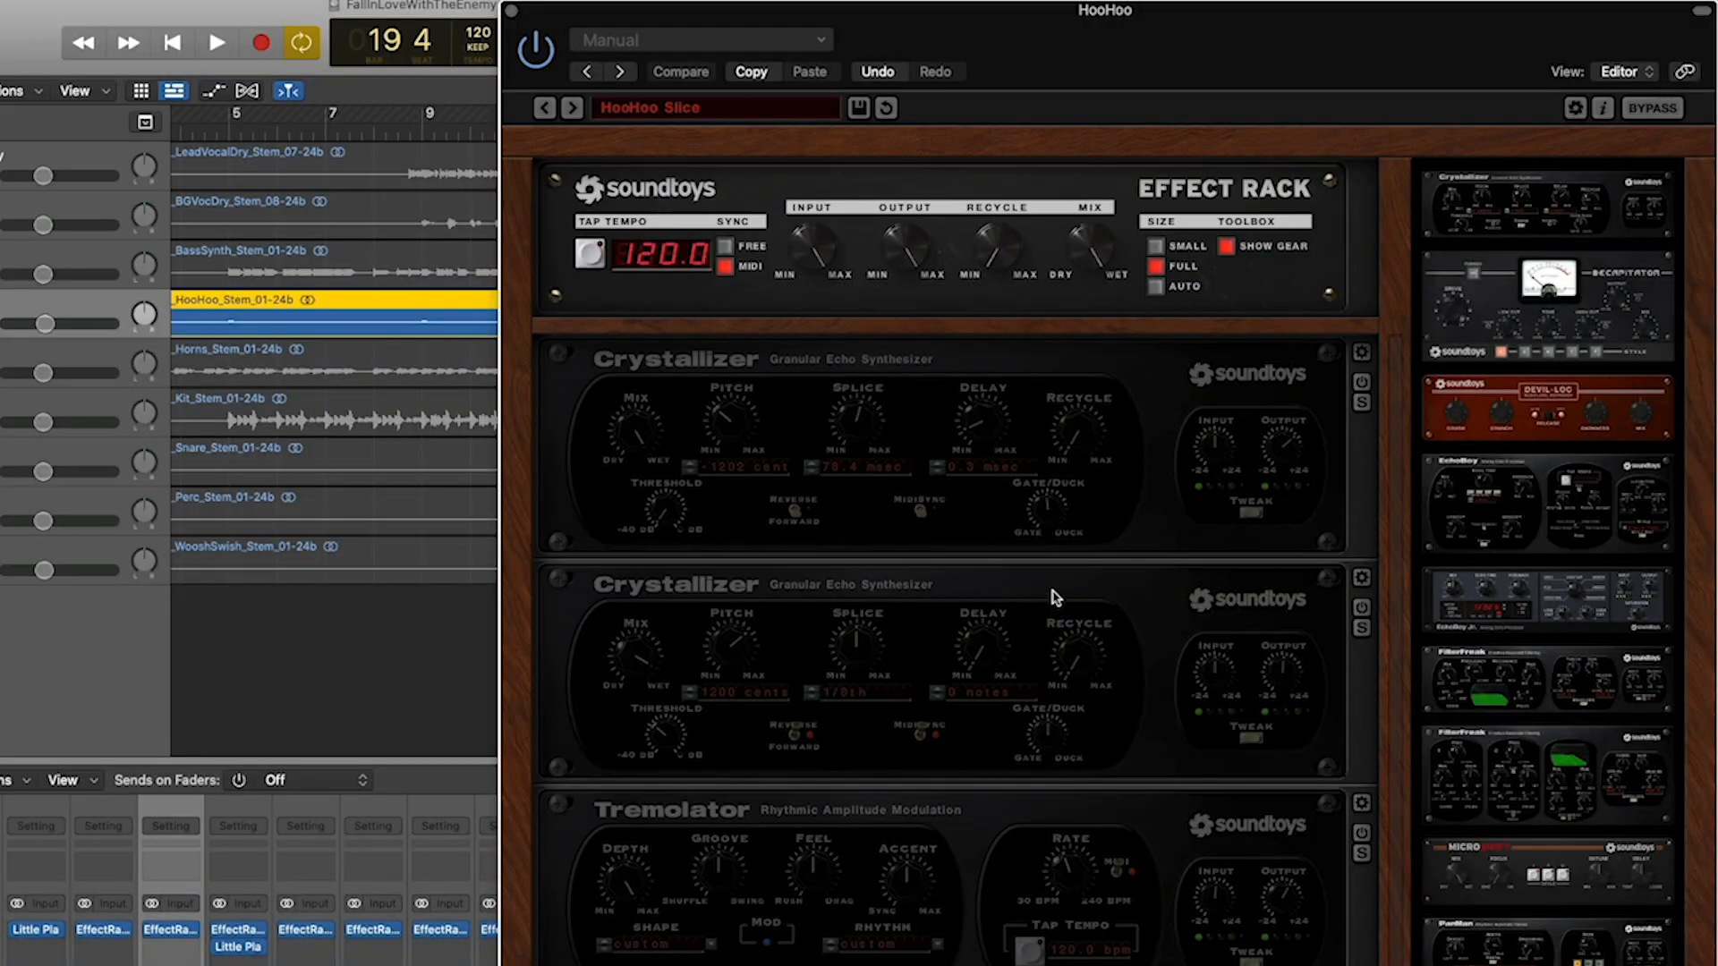
pyautogui.click(1362, 609)
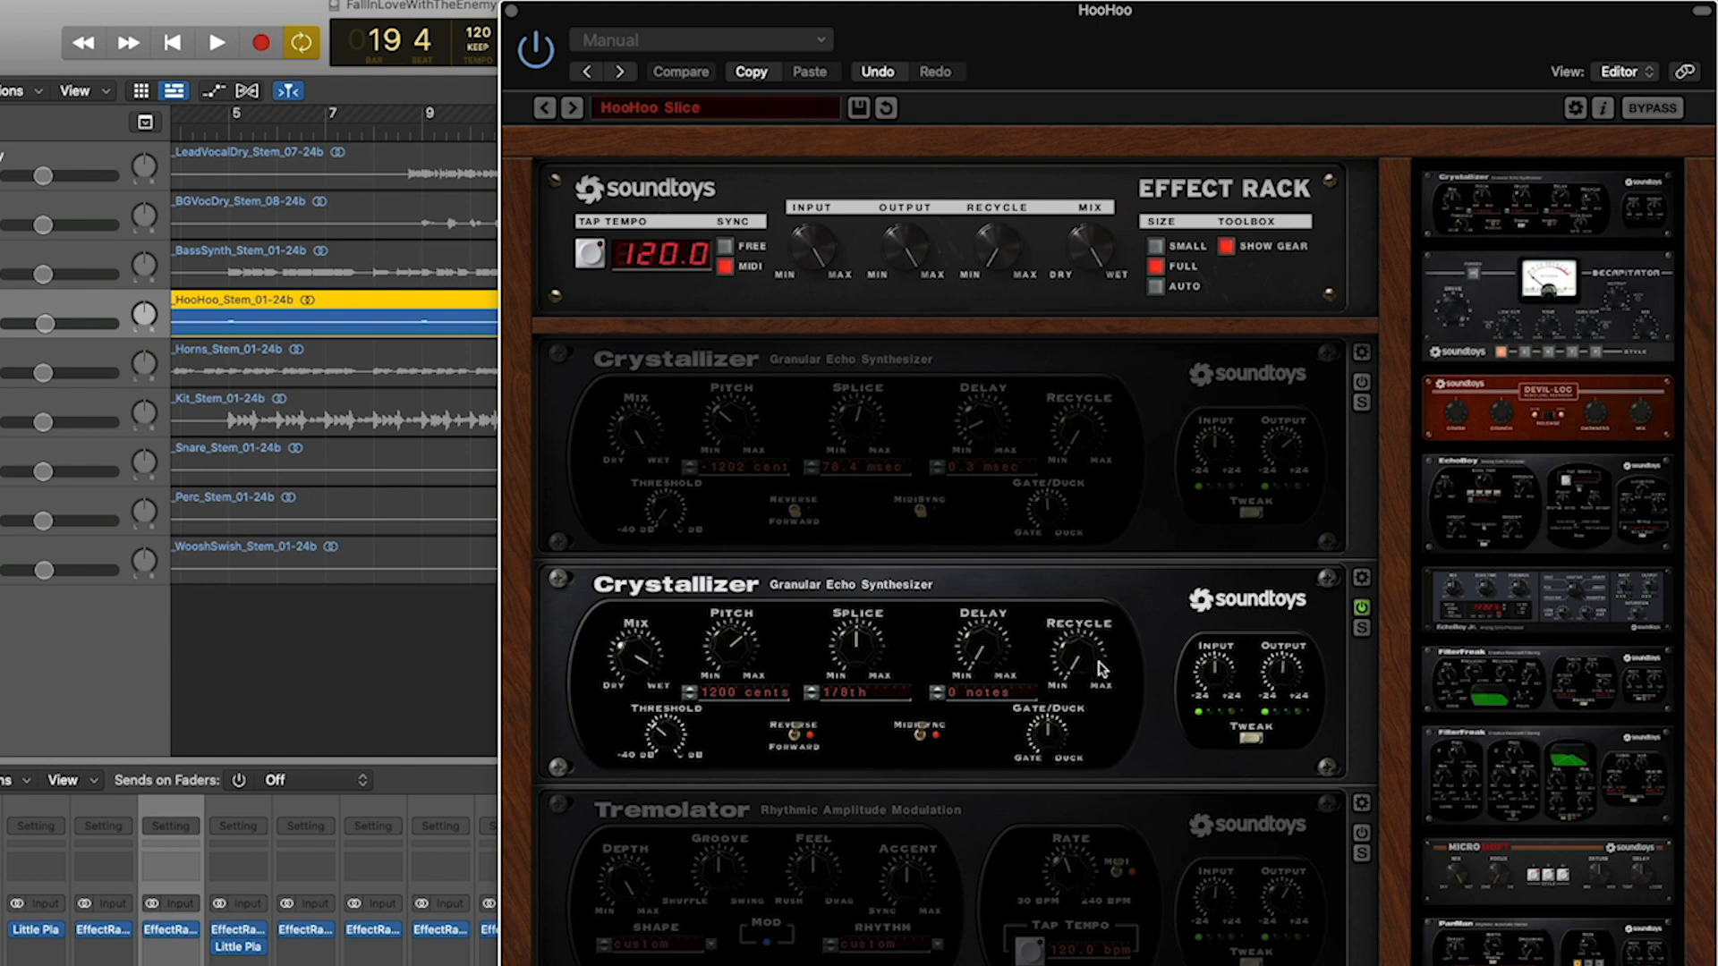
pyautogui.moveTo(1094, 662); pyautogui.dragTo(1097, 608)
pyautogui.press('space')
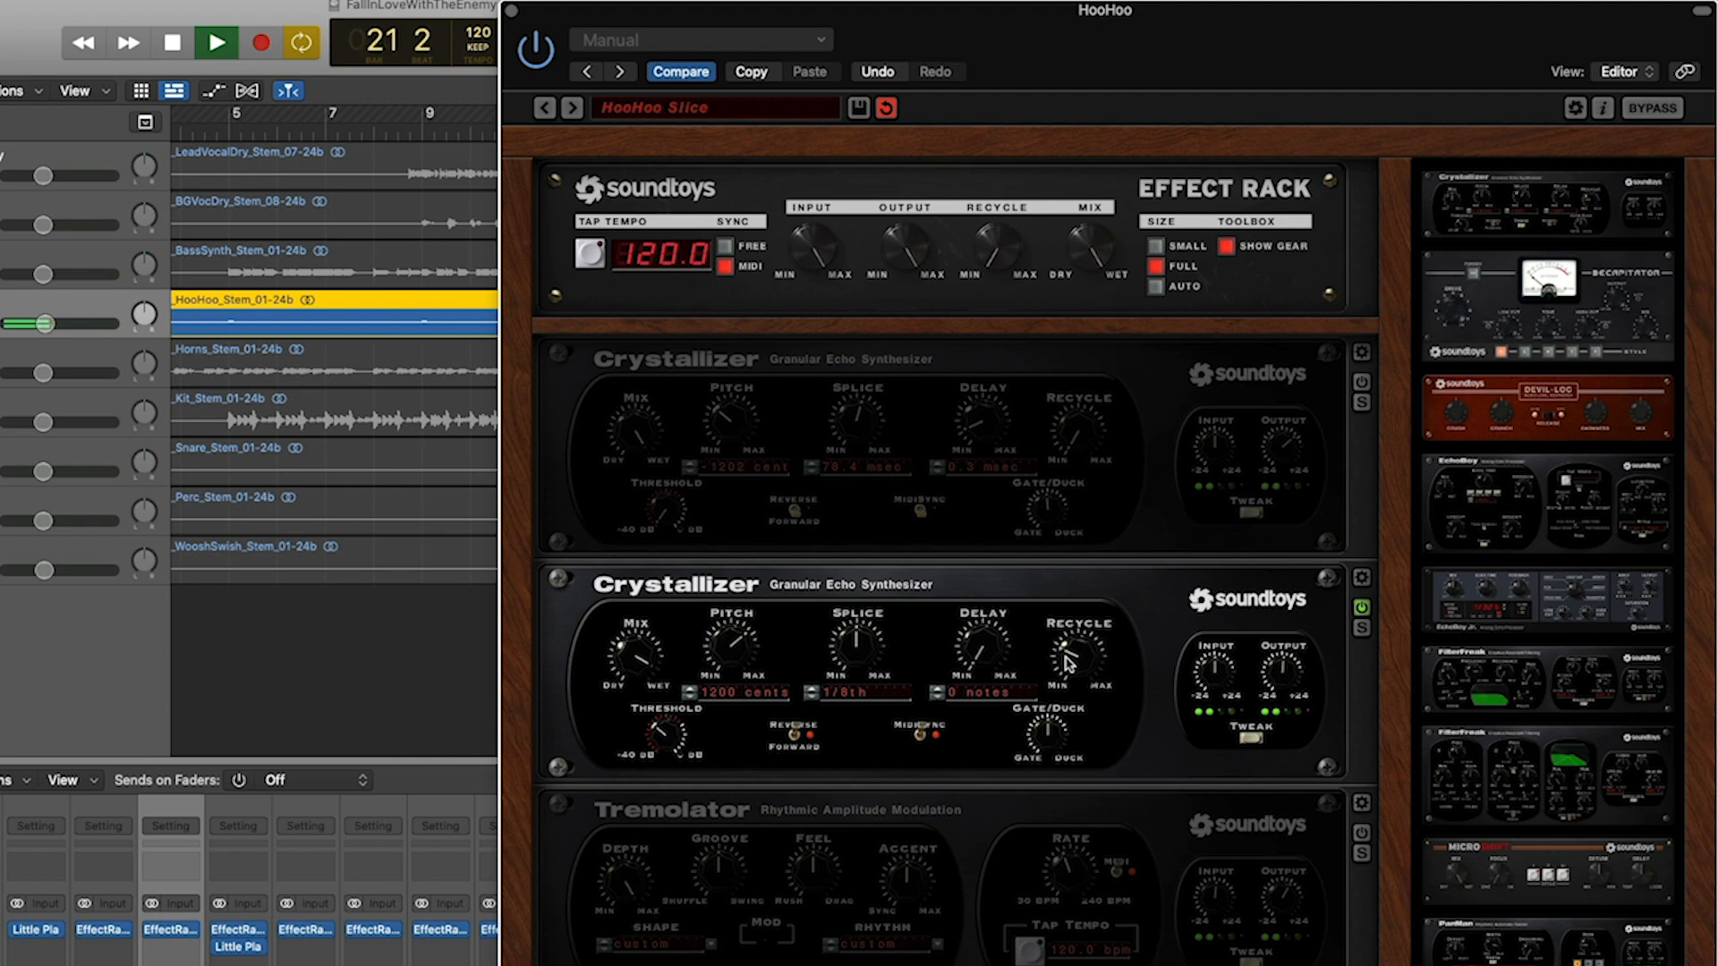
pyautogui.press('space')
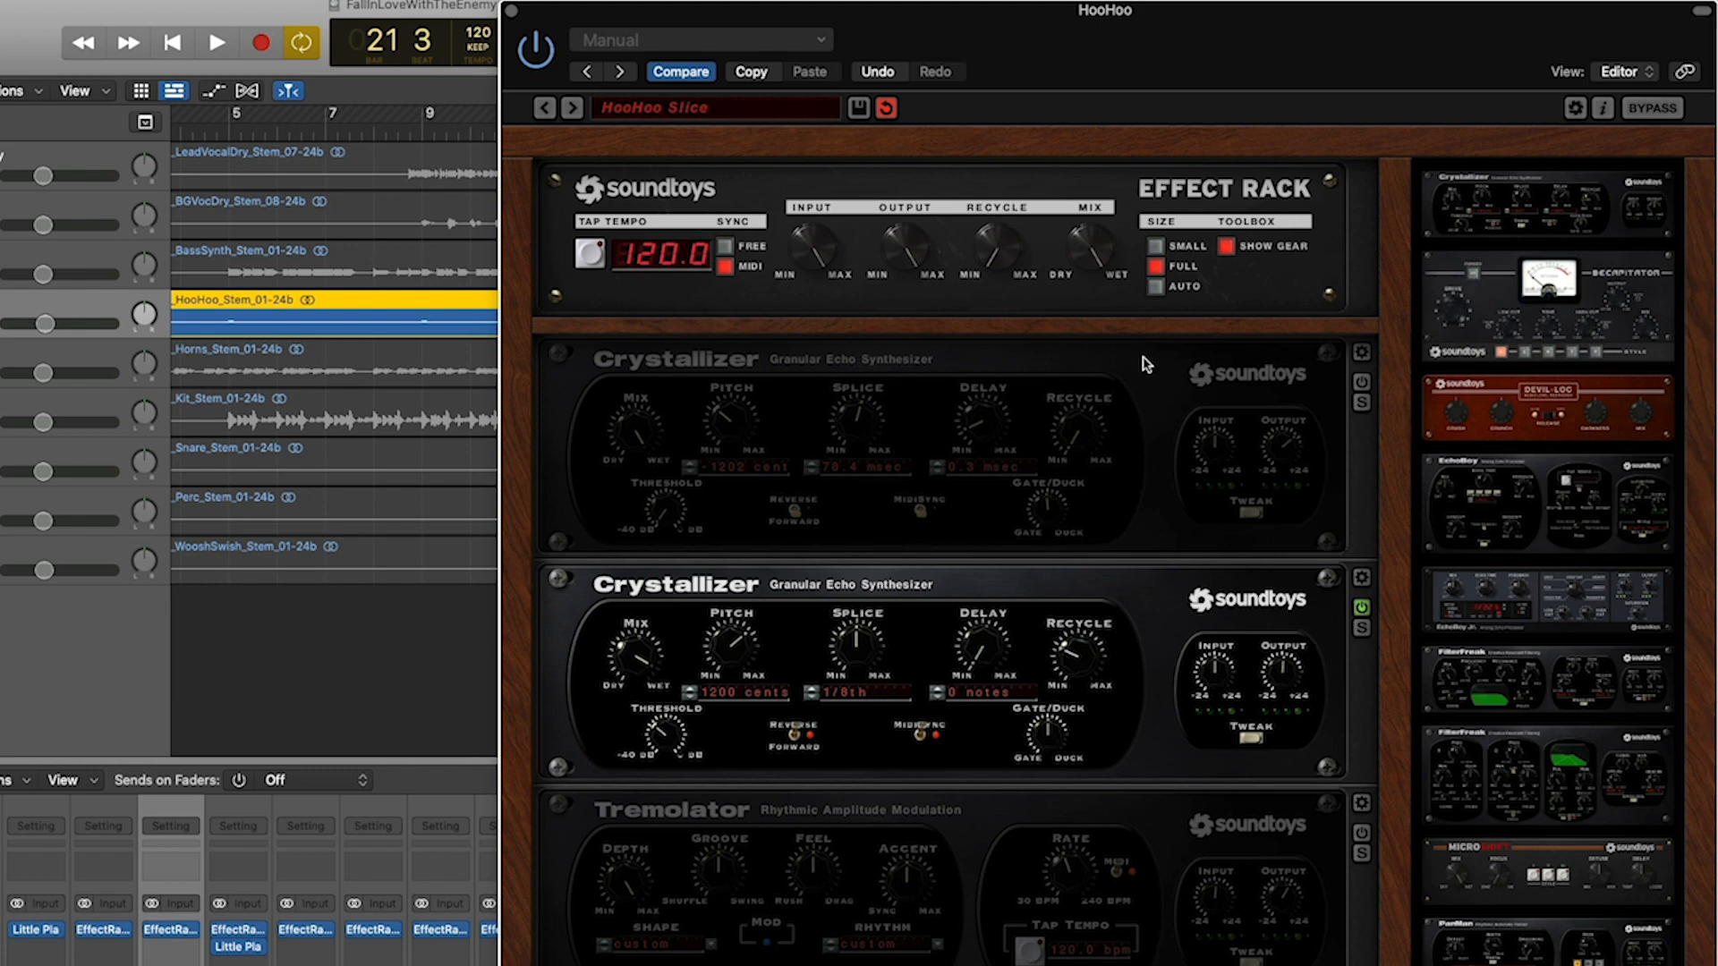
# Enable the first Crystallizer in the HooHoo rack and choose its FatWideLoOct preset from the 11 Pitch Down category
pyautogui.click(1361, 386)
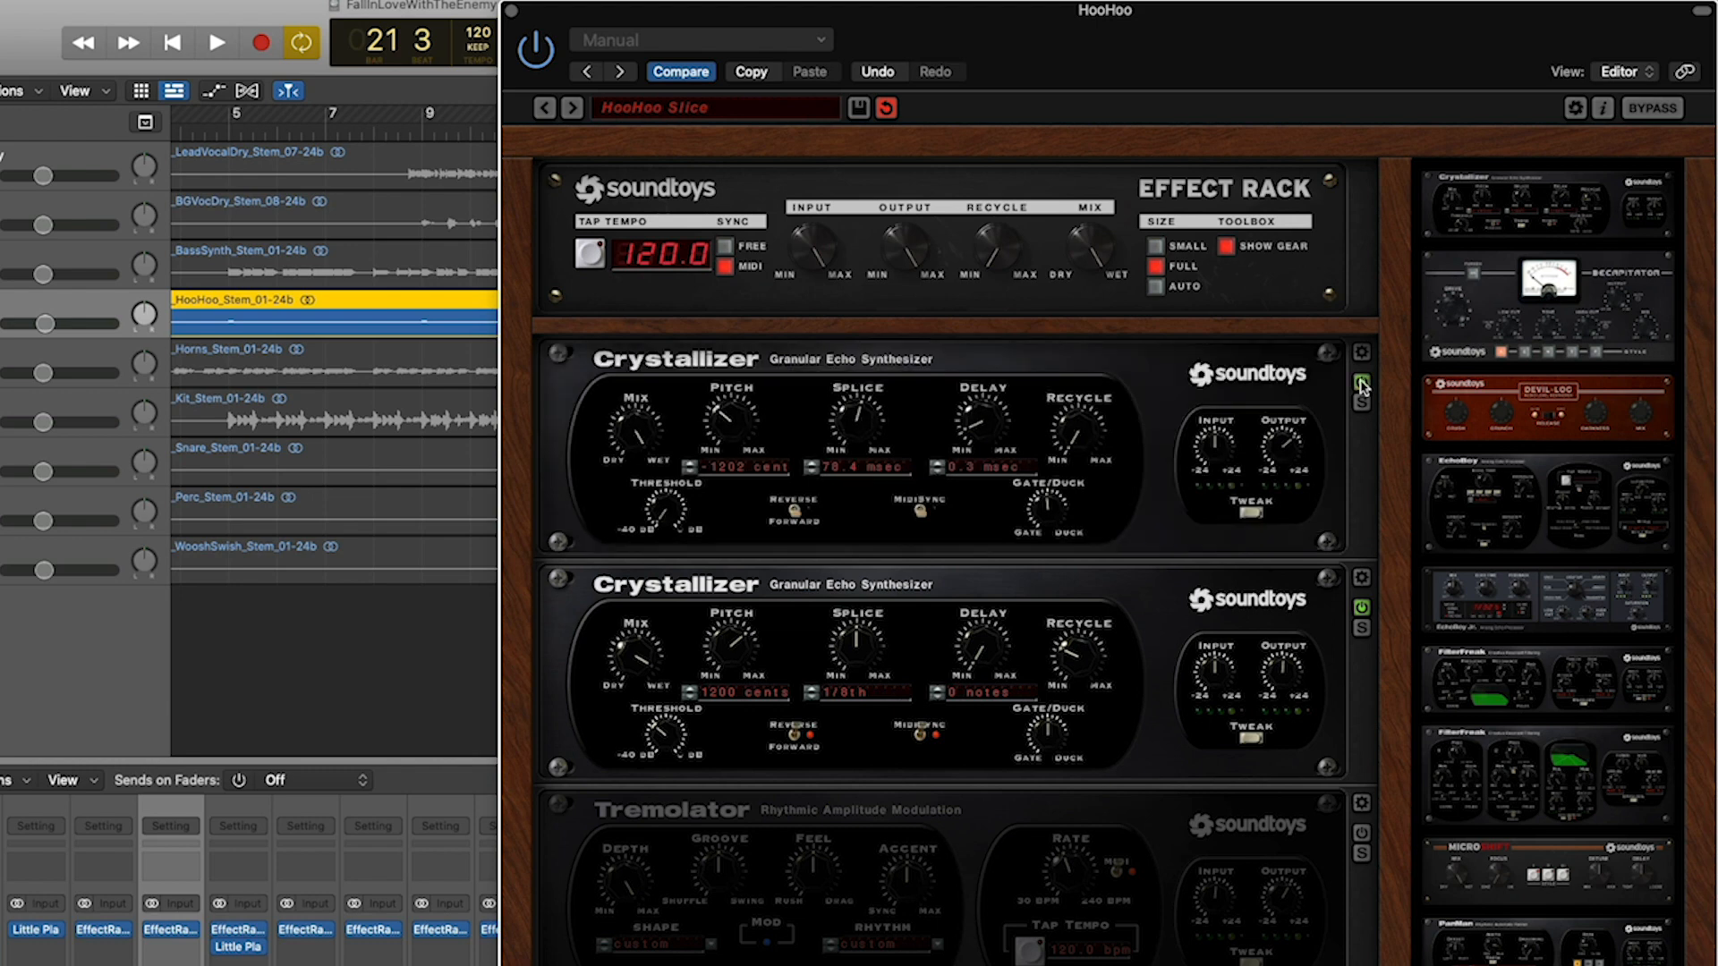
pyautogui.click(1361, 356)
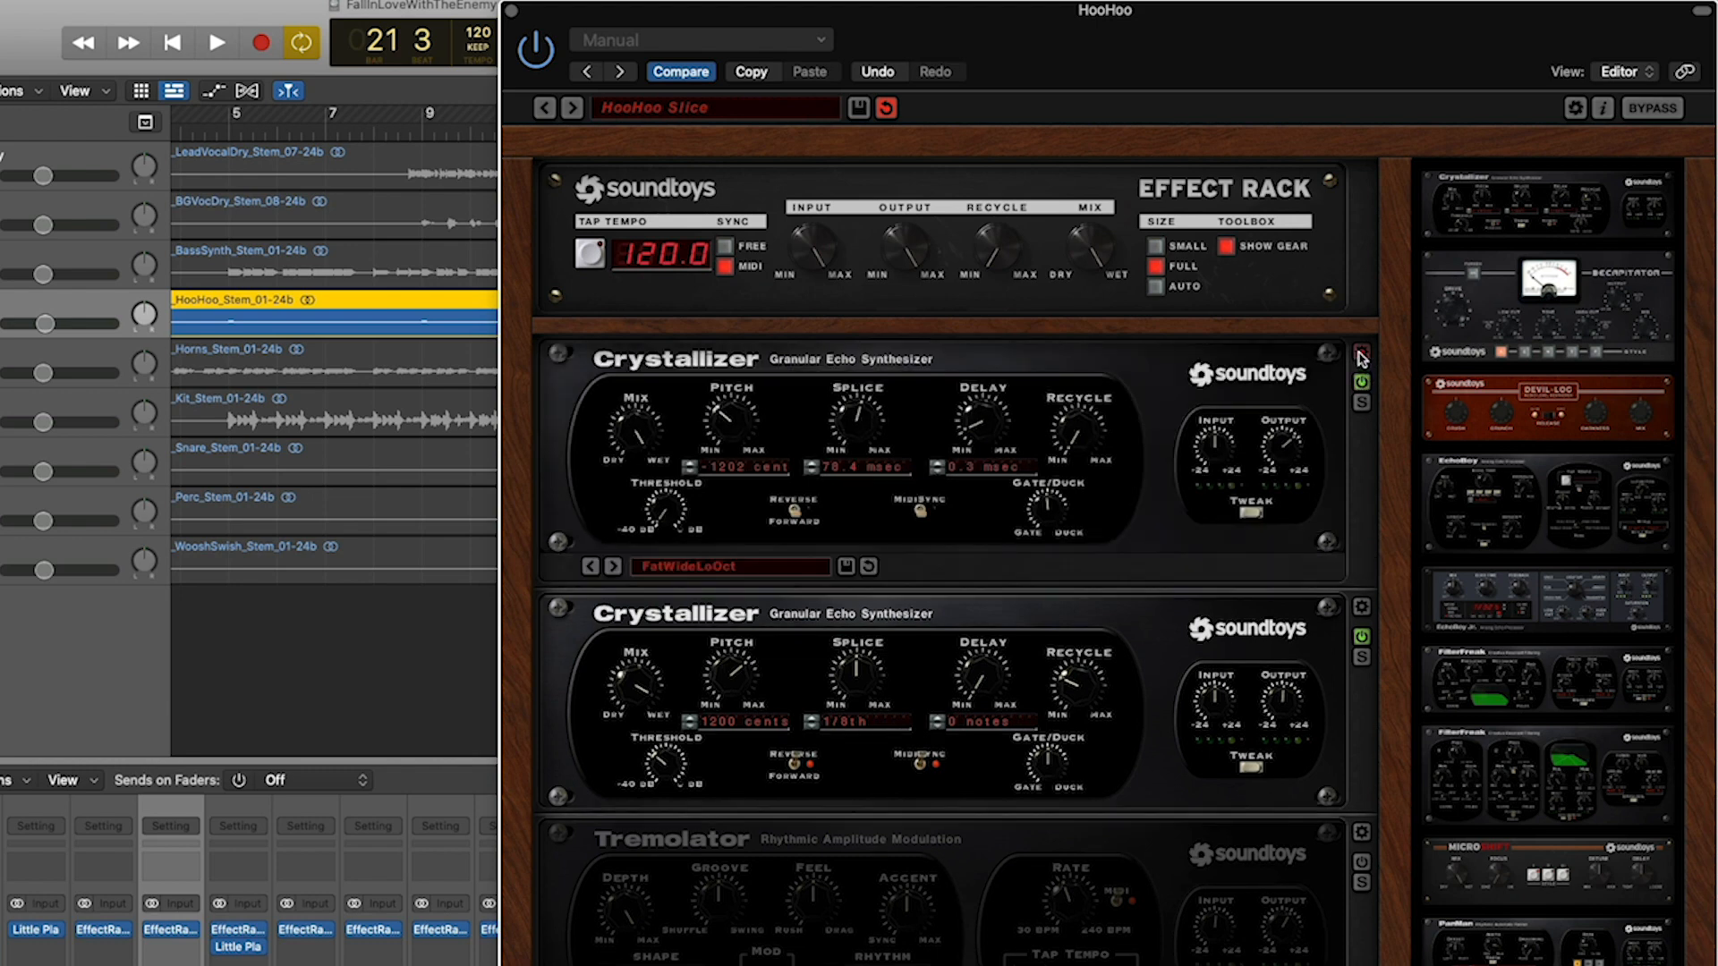
pyautogui.click(697, 567)
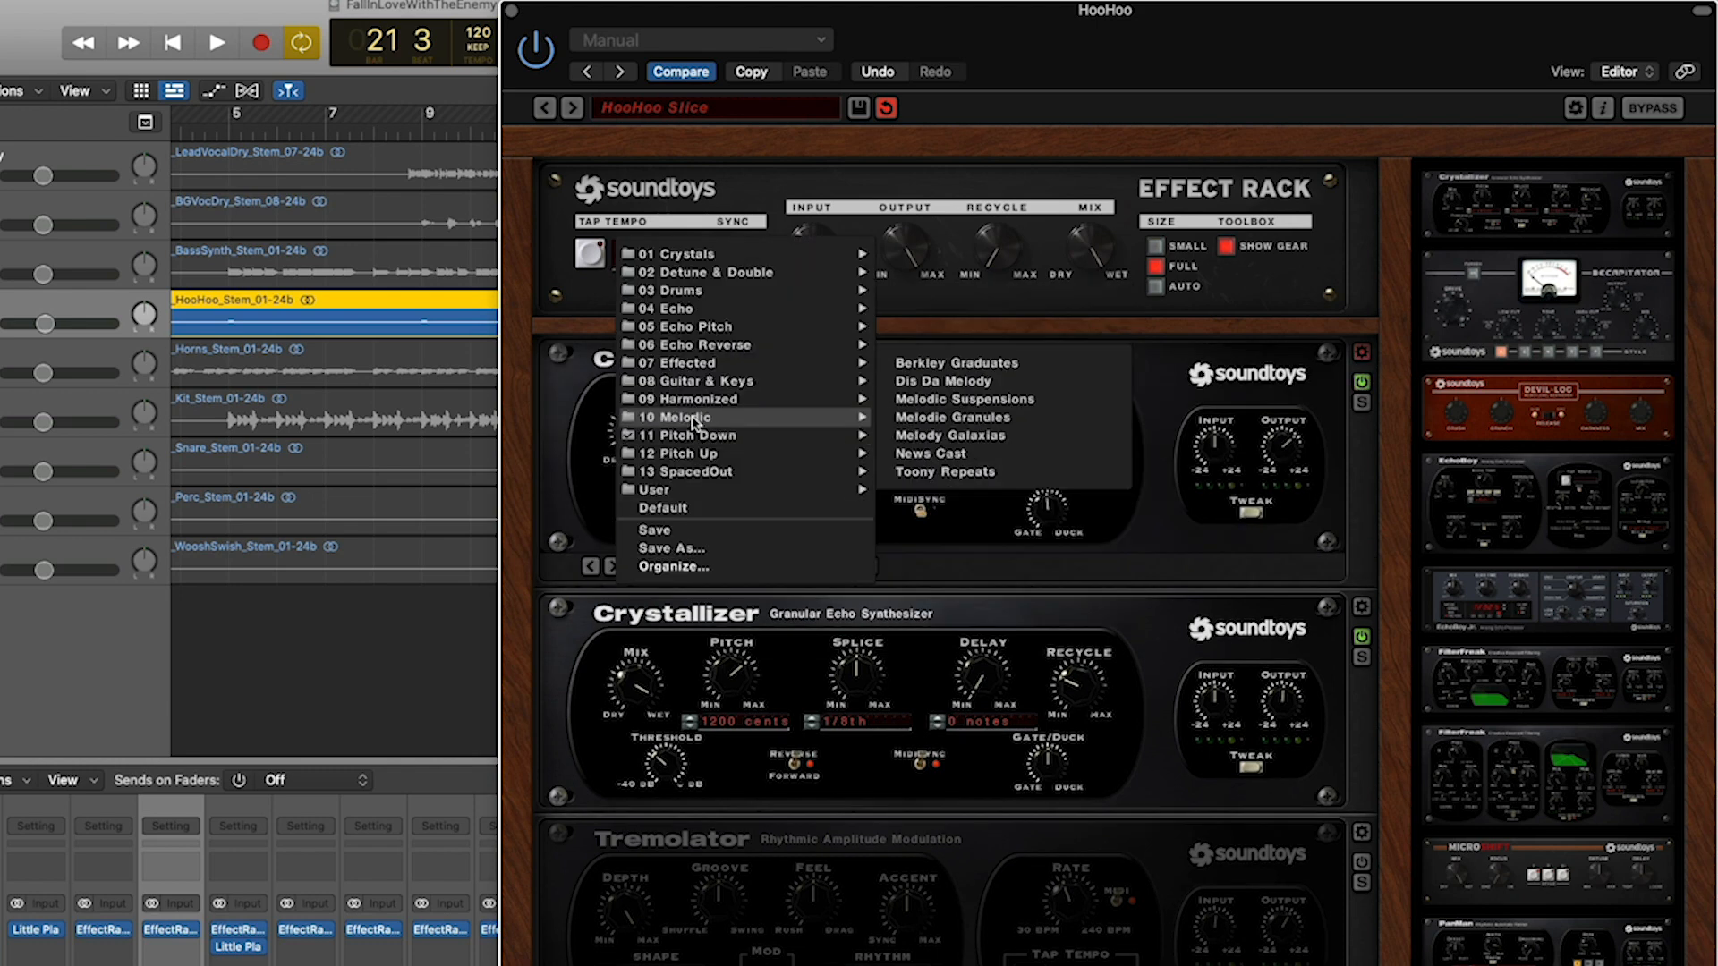
pyautogui.moveTo(694, 328)
pyautogui.moveTo(689, 436)
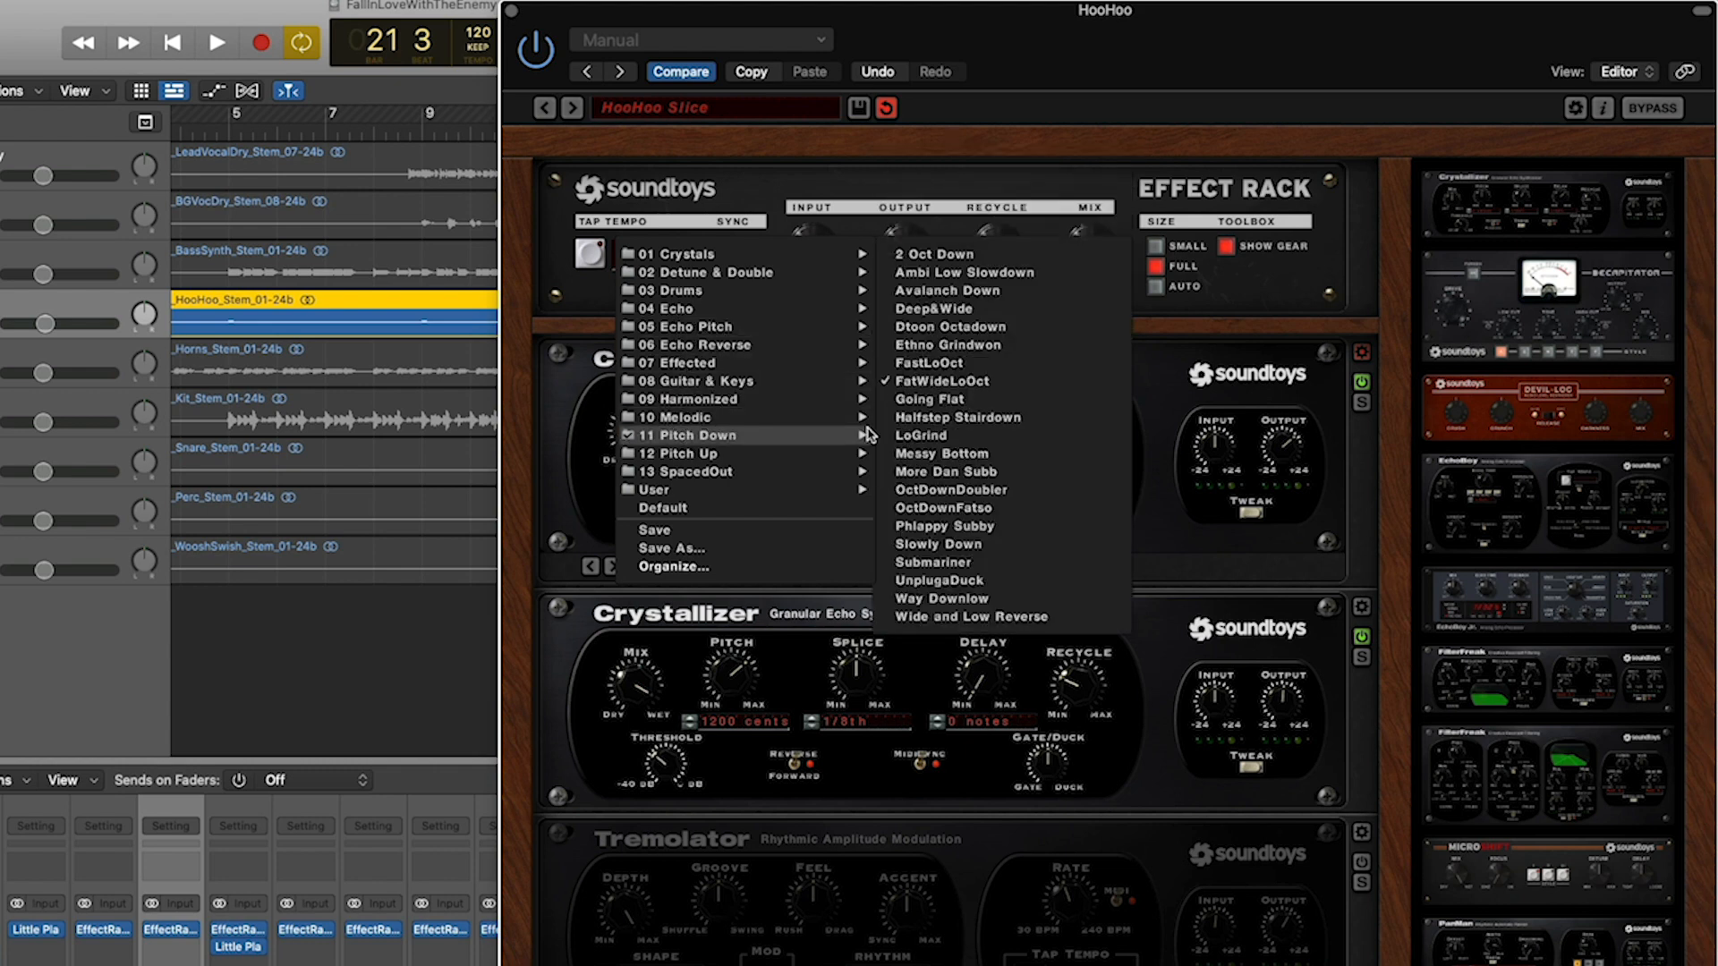
pyautogui.click(919, 389)
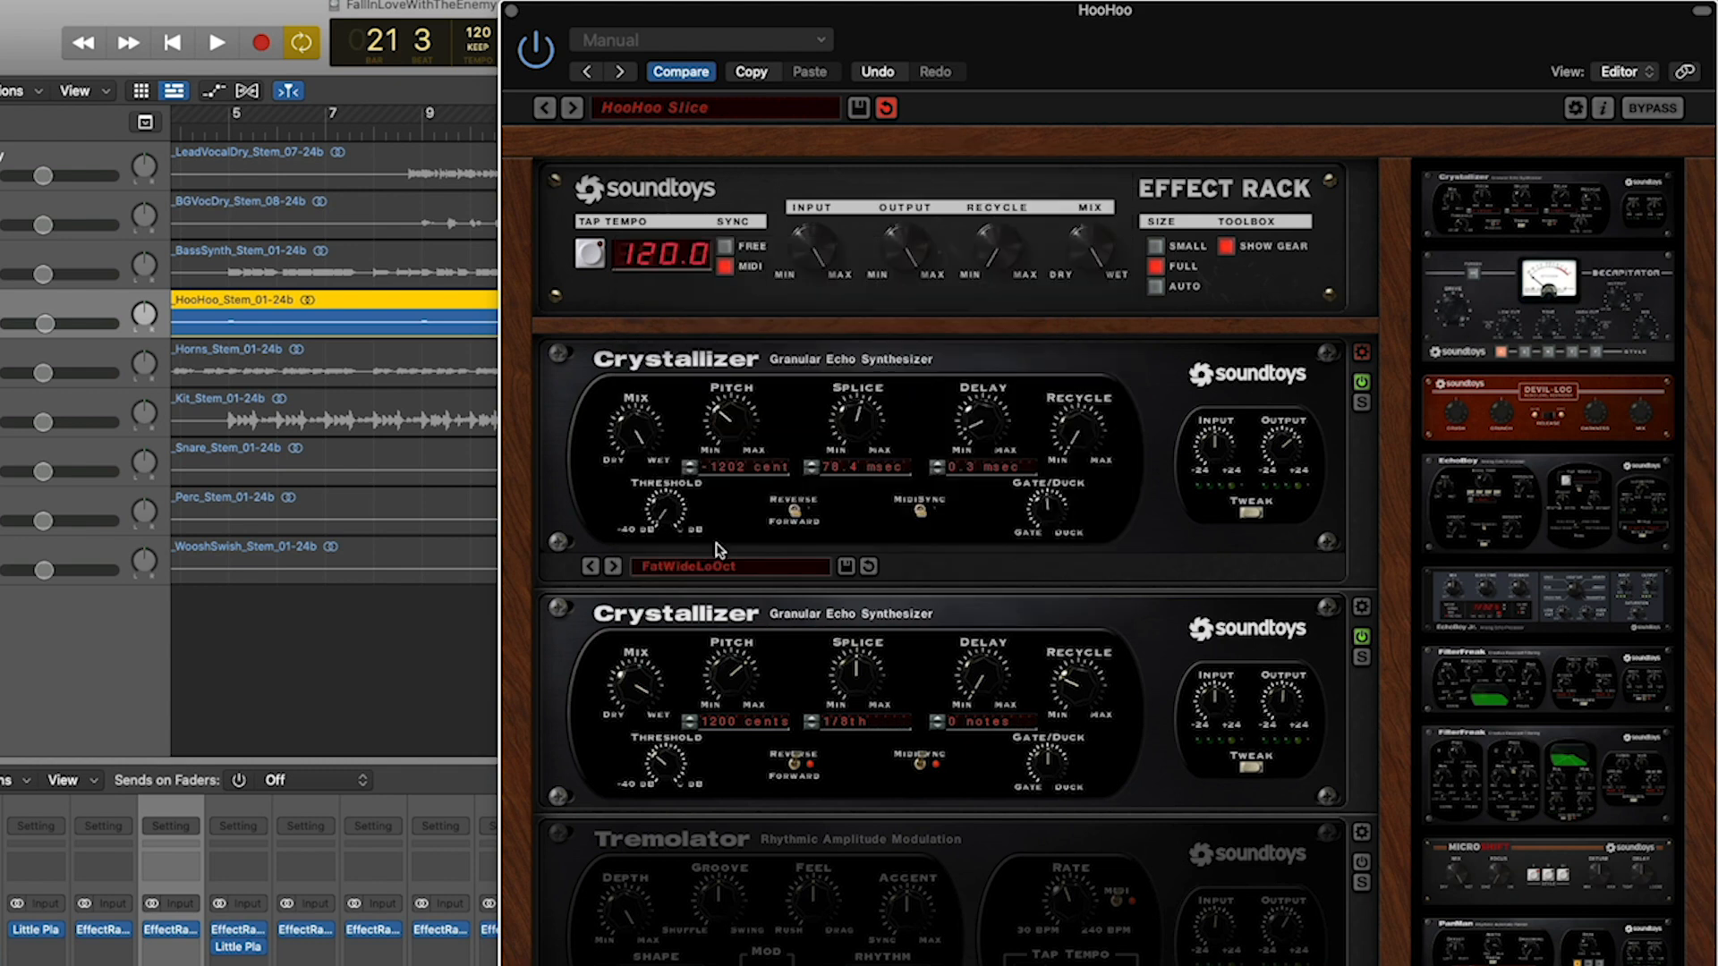
pyautogui.click(1362, 353)
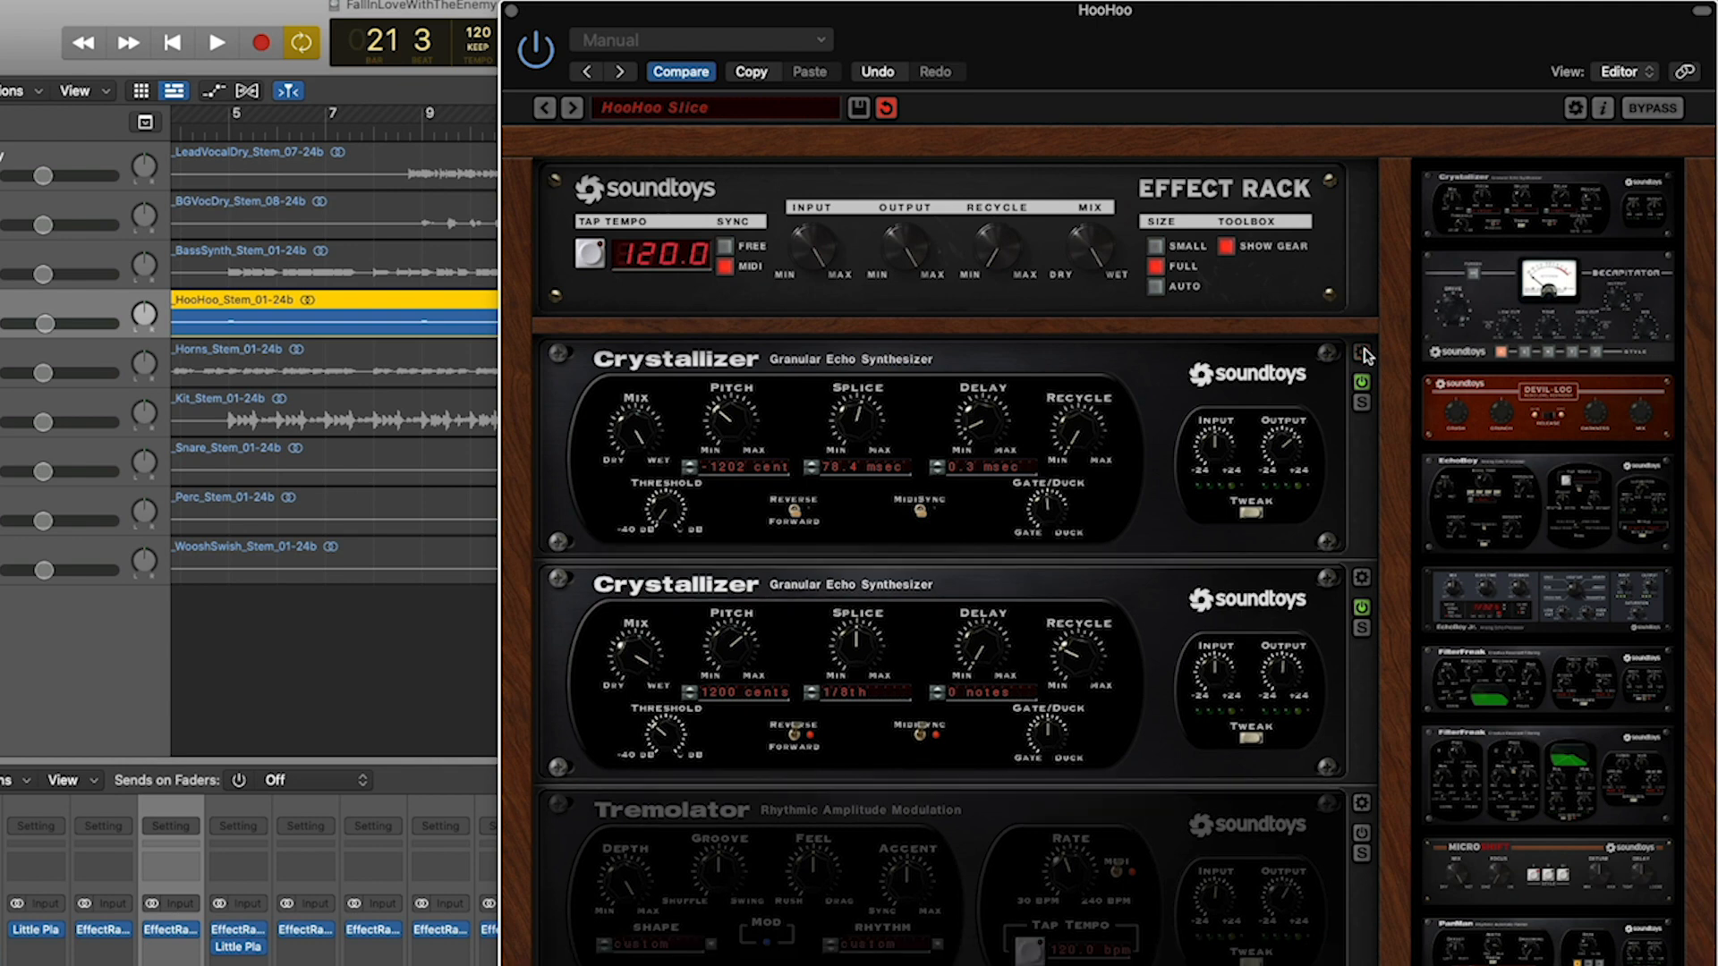
# Compare the HooHoo track with the first Crystallizer on and off, leaving it enabled
pyautogui.press('space')
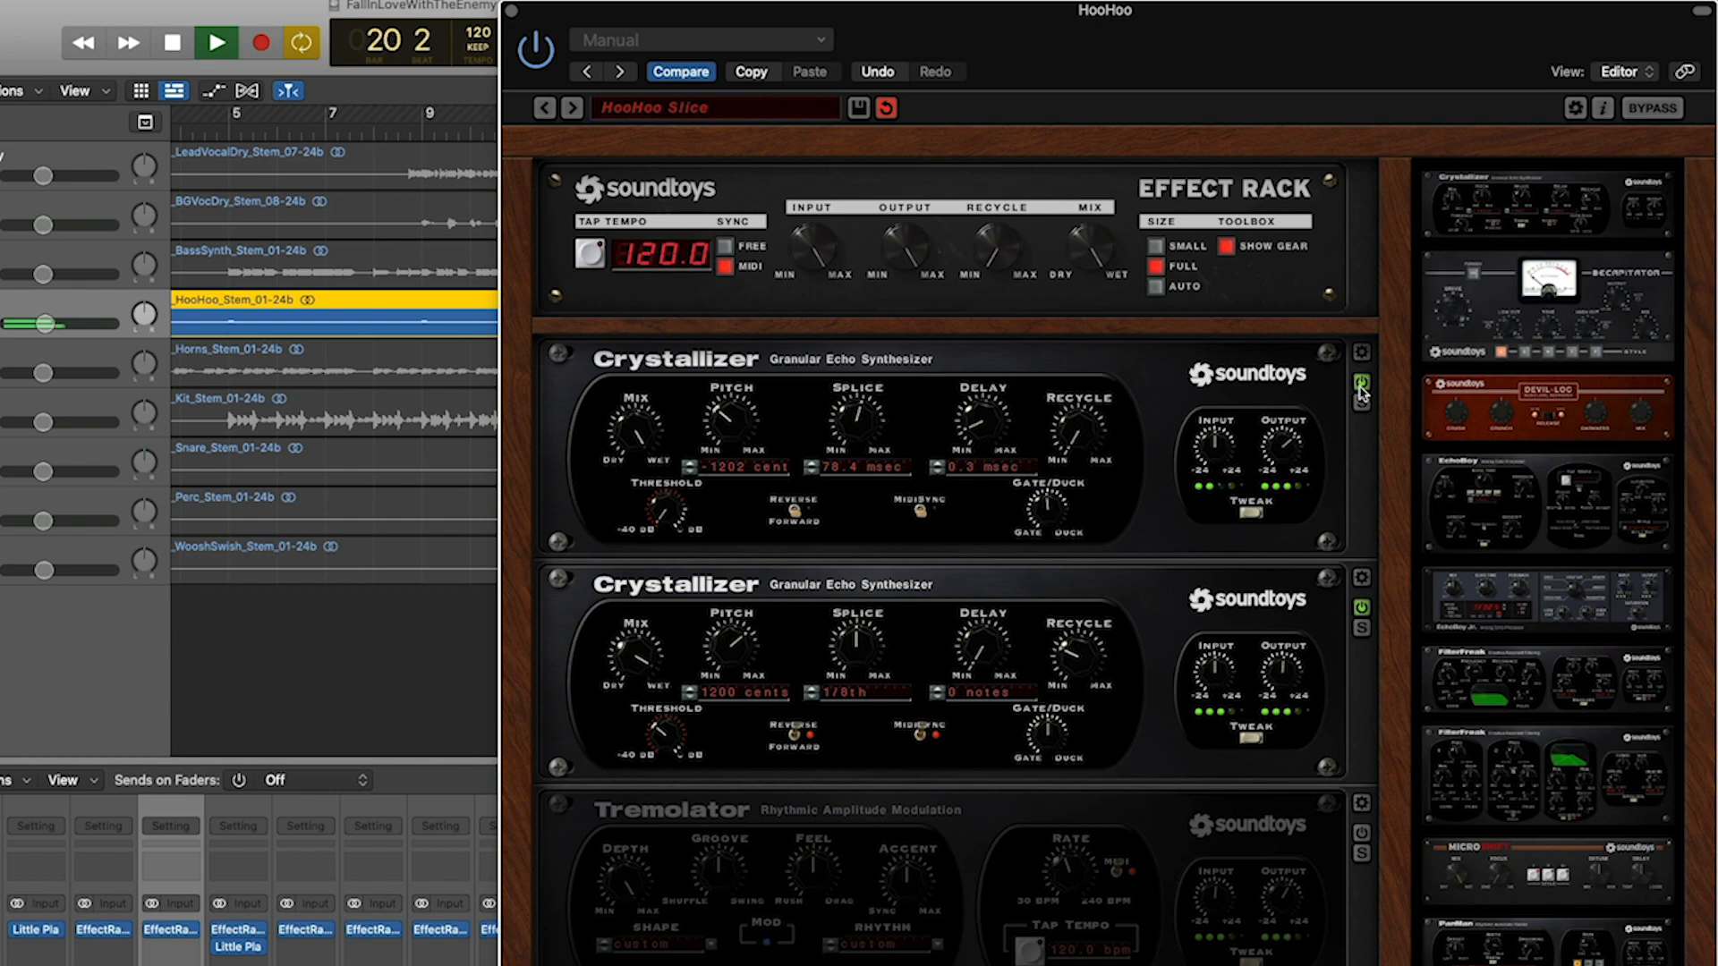
pyautogui.press('space')
pyautogui.click(1361, 385)
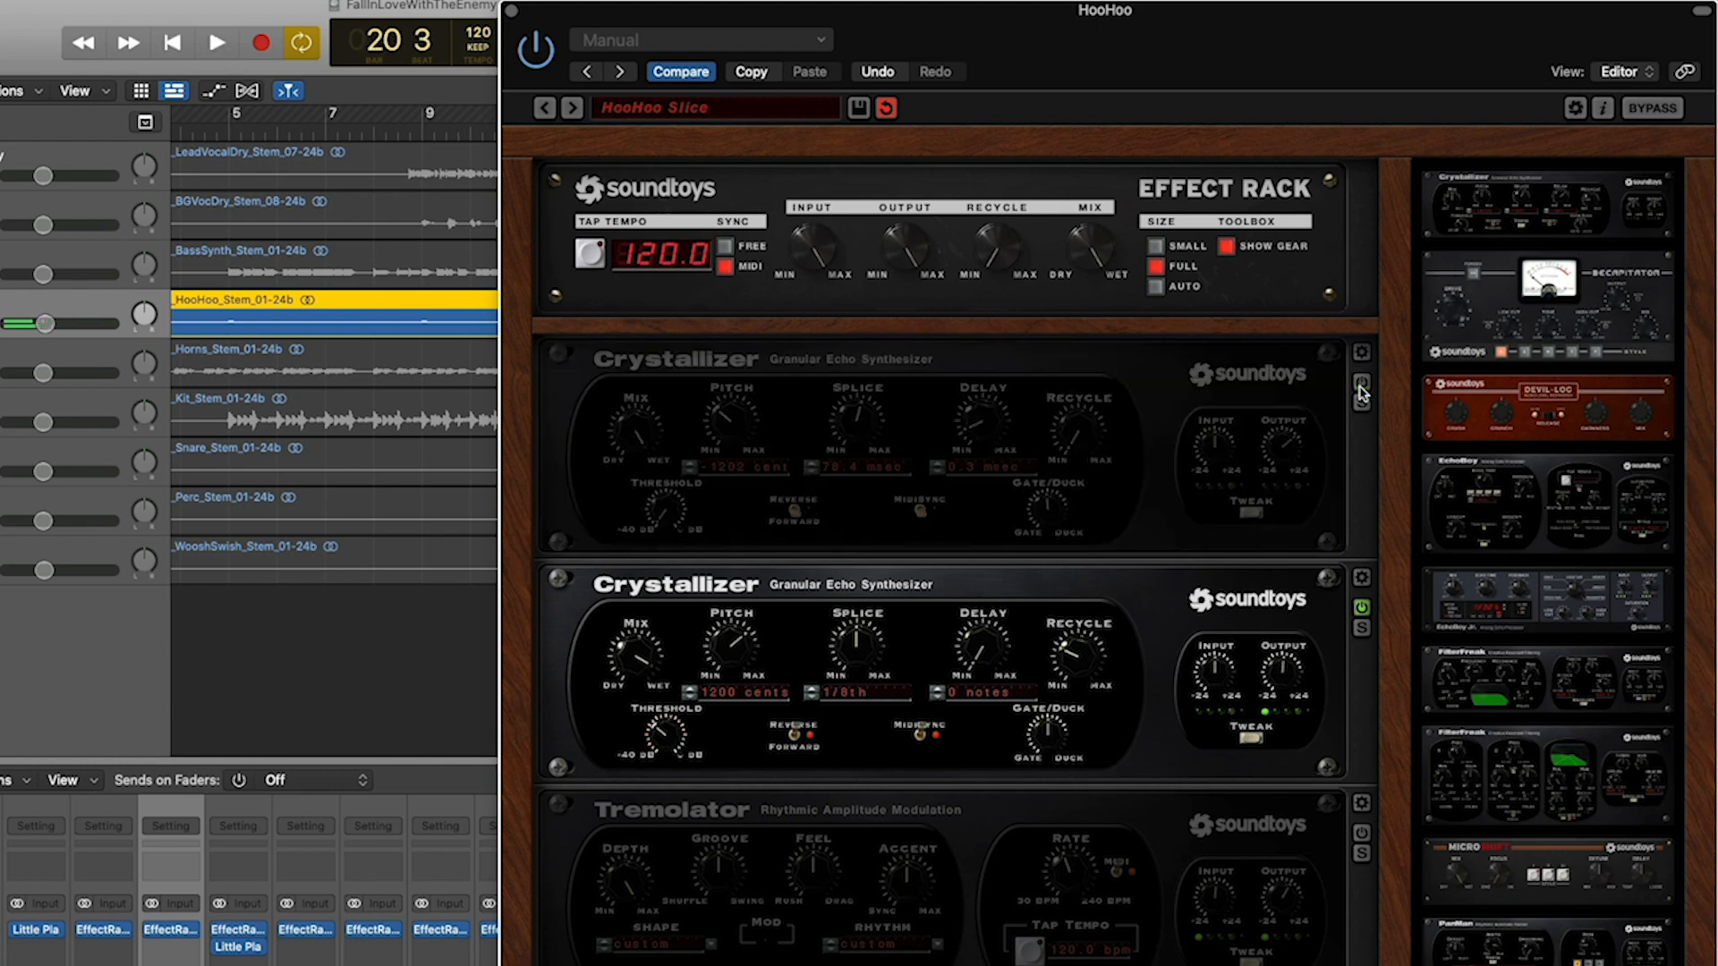
pyautogui.press('space')
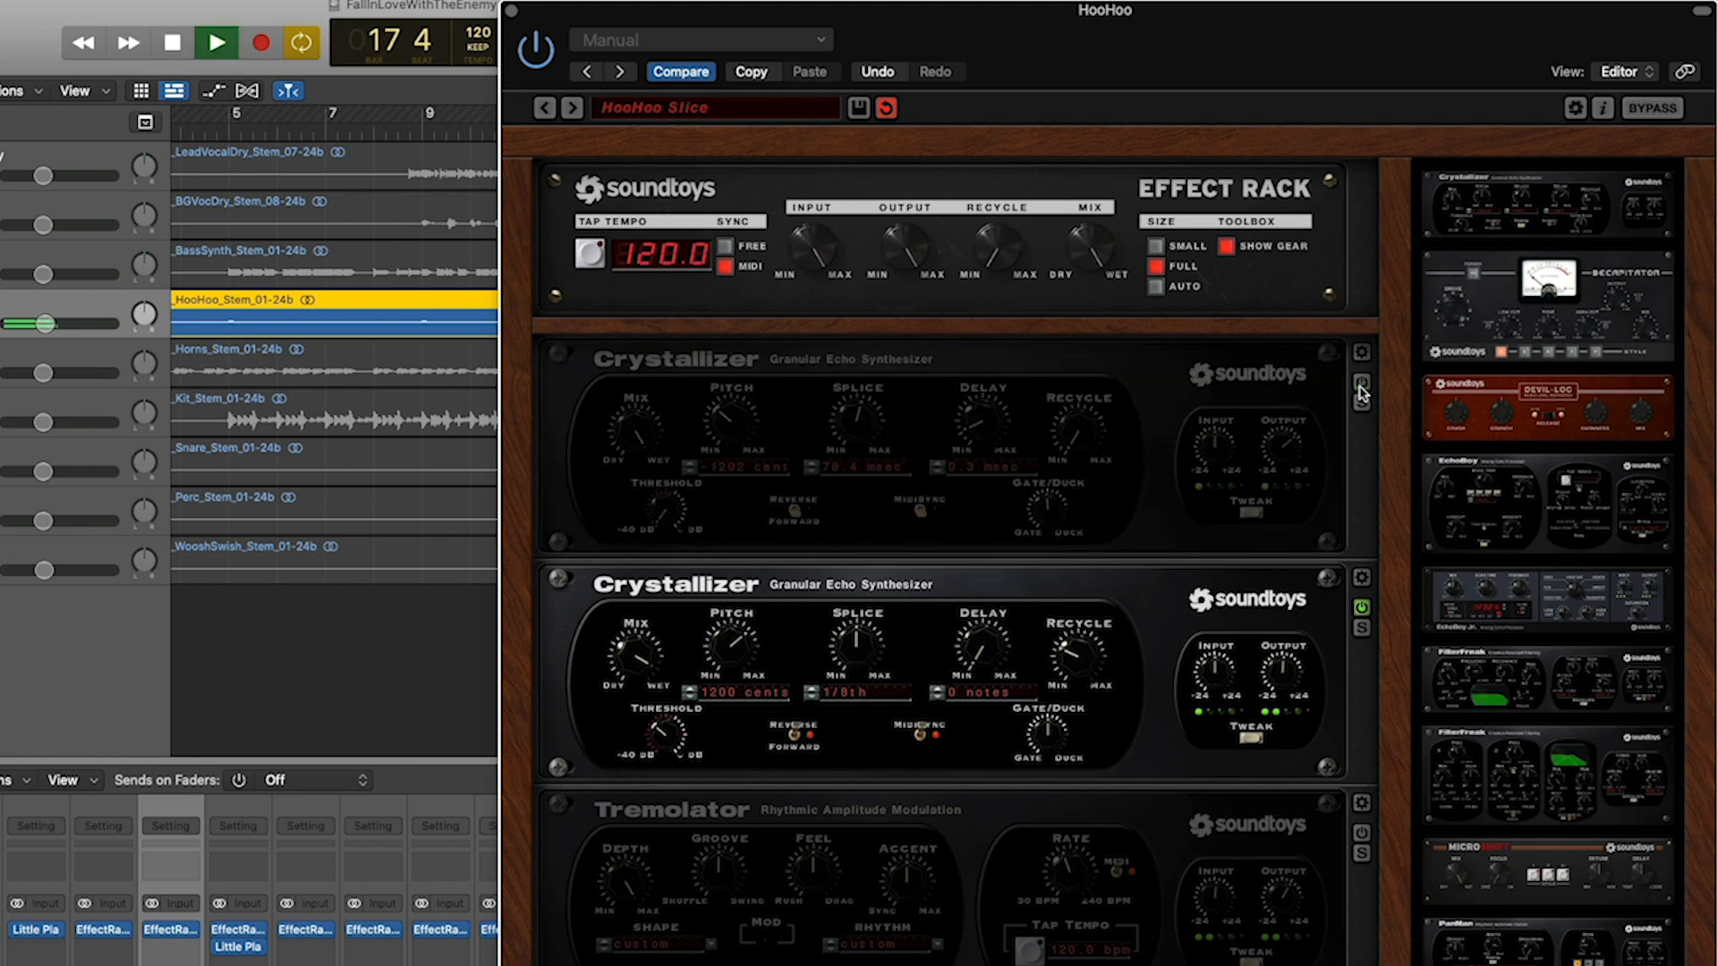
pyautogui.press('space')
pyautogui.click(1361, 385)
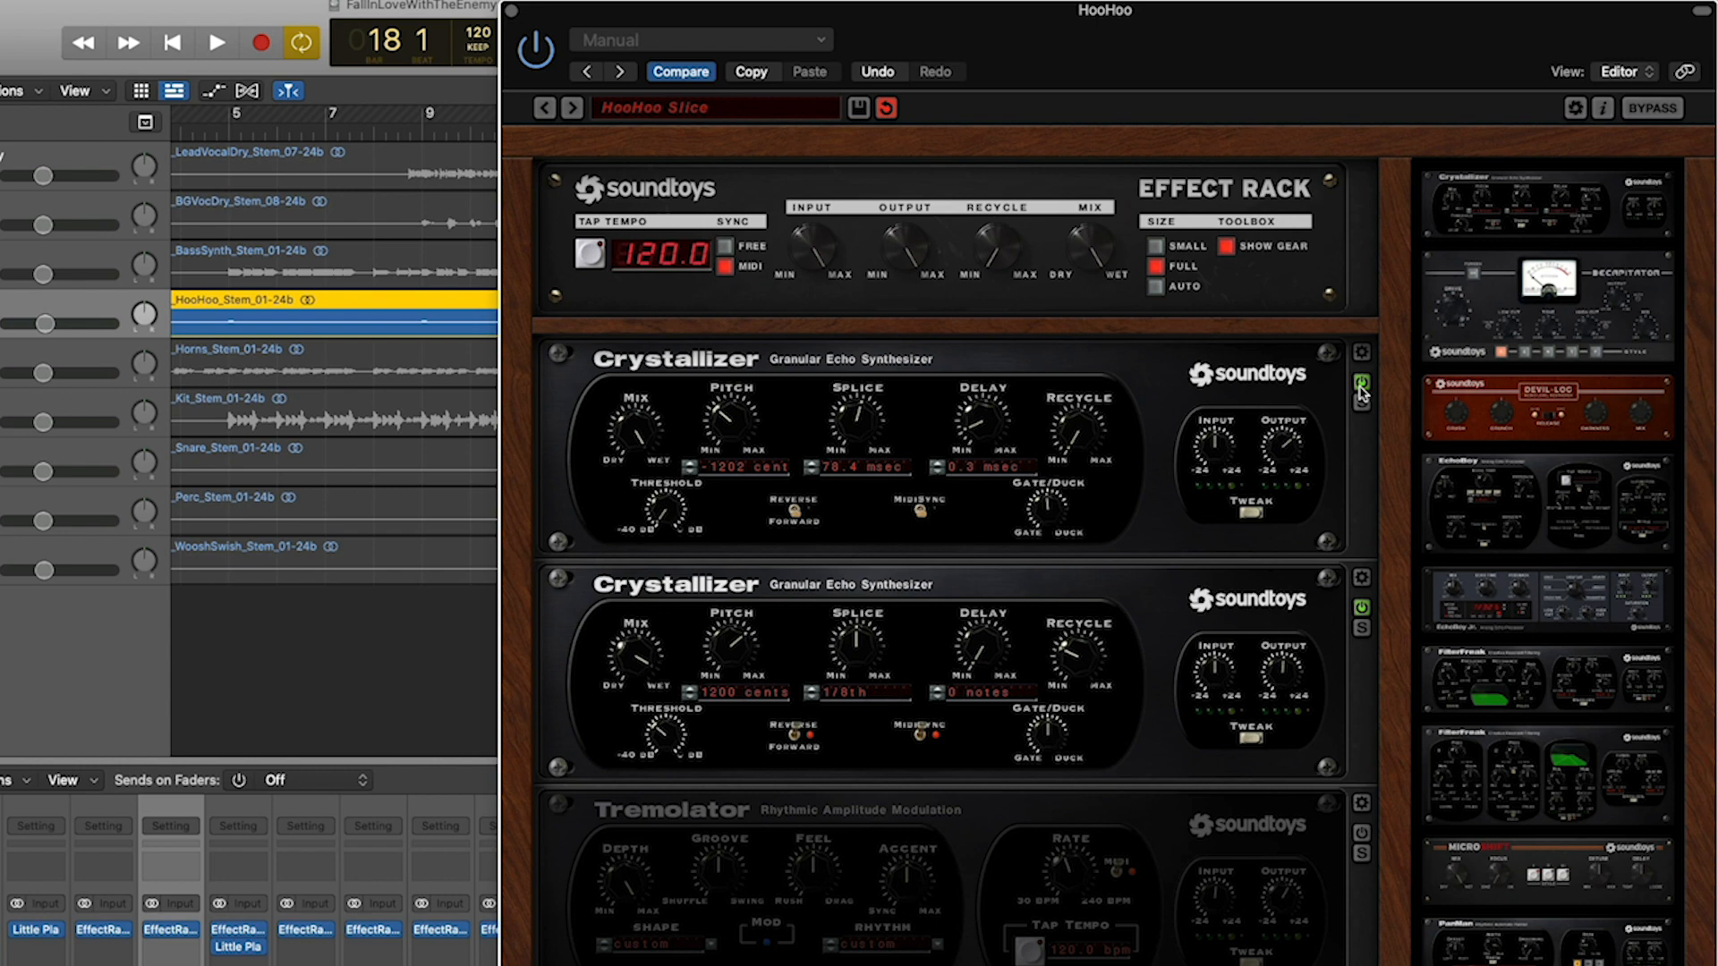
pyautogui.press('space')
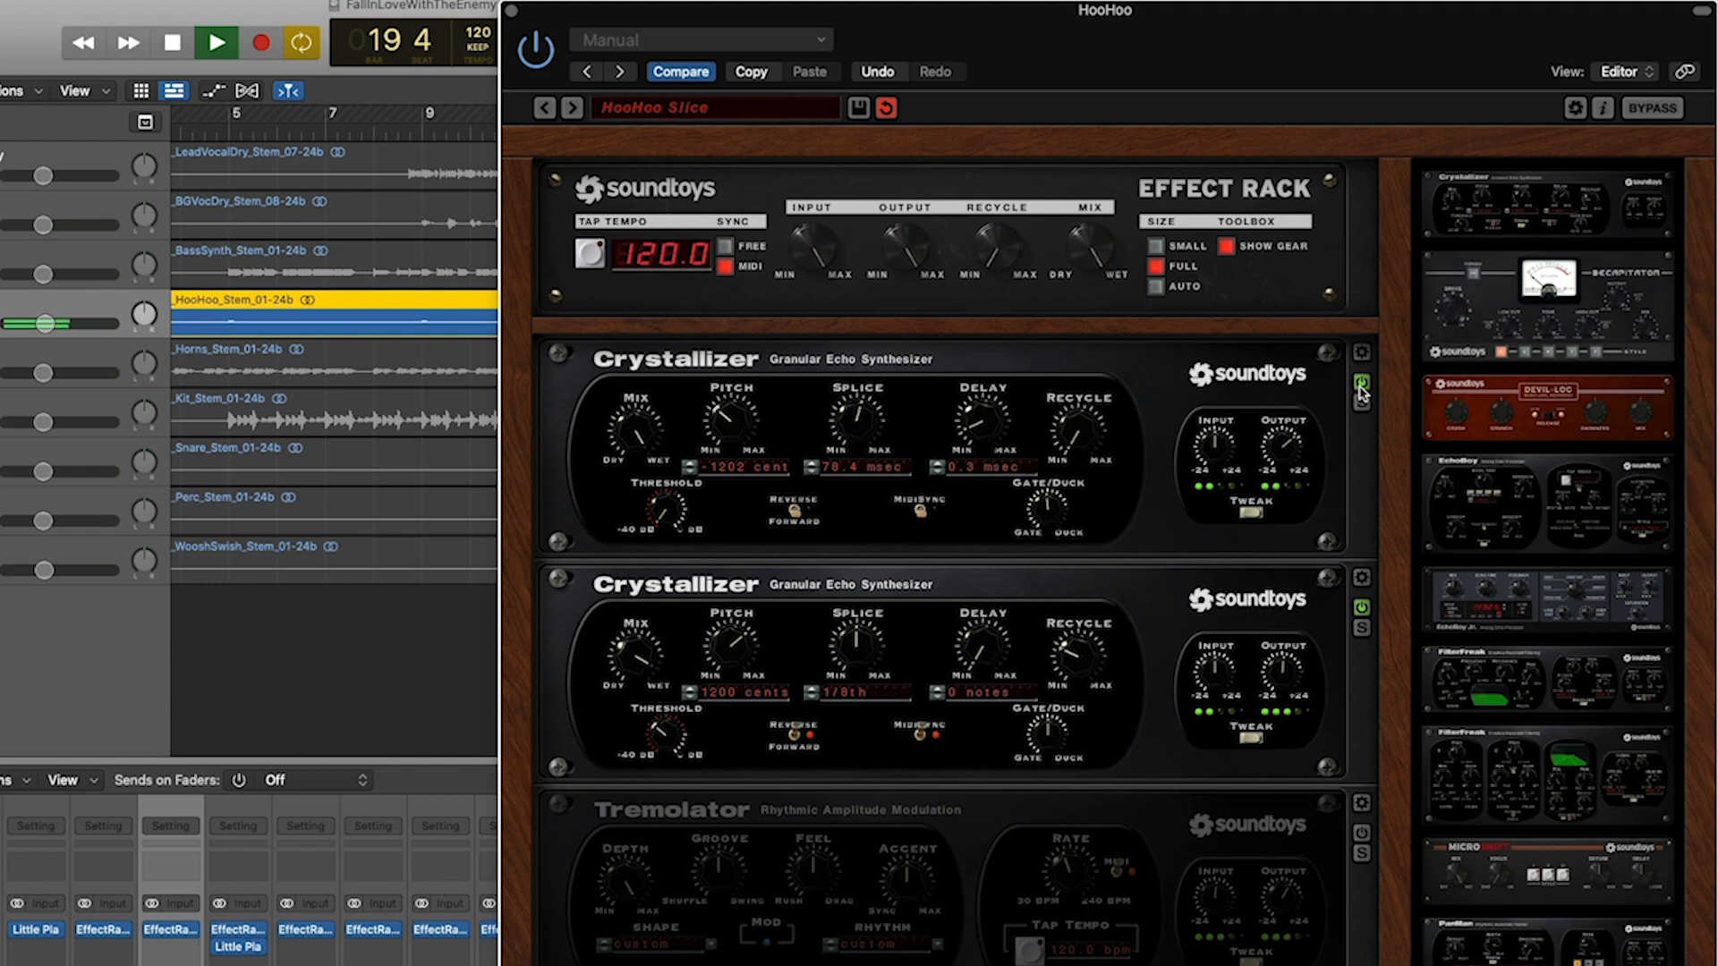
pyautogui.press('space')
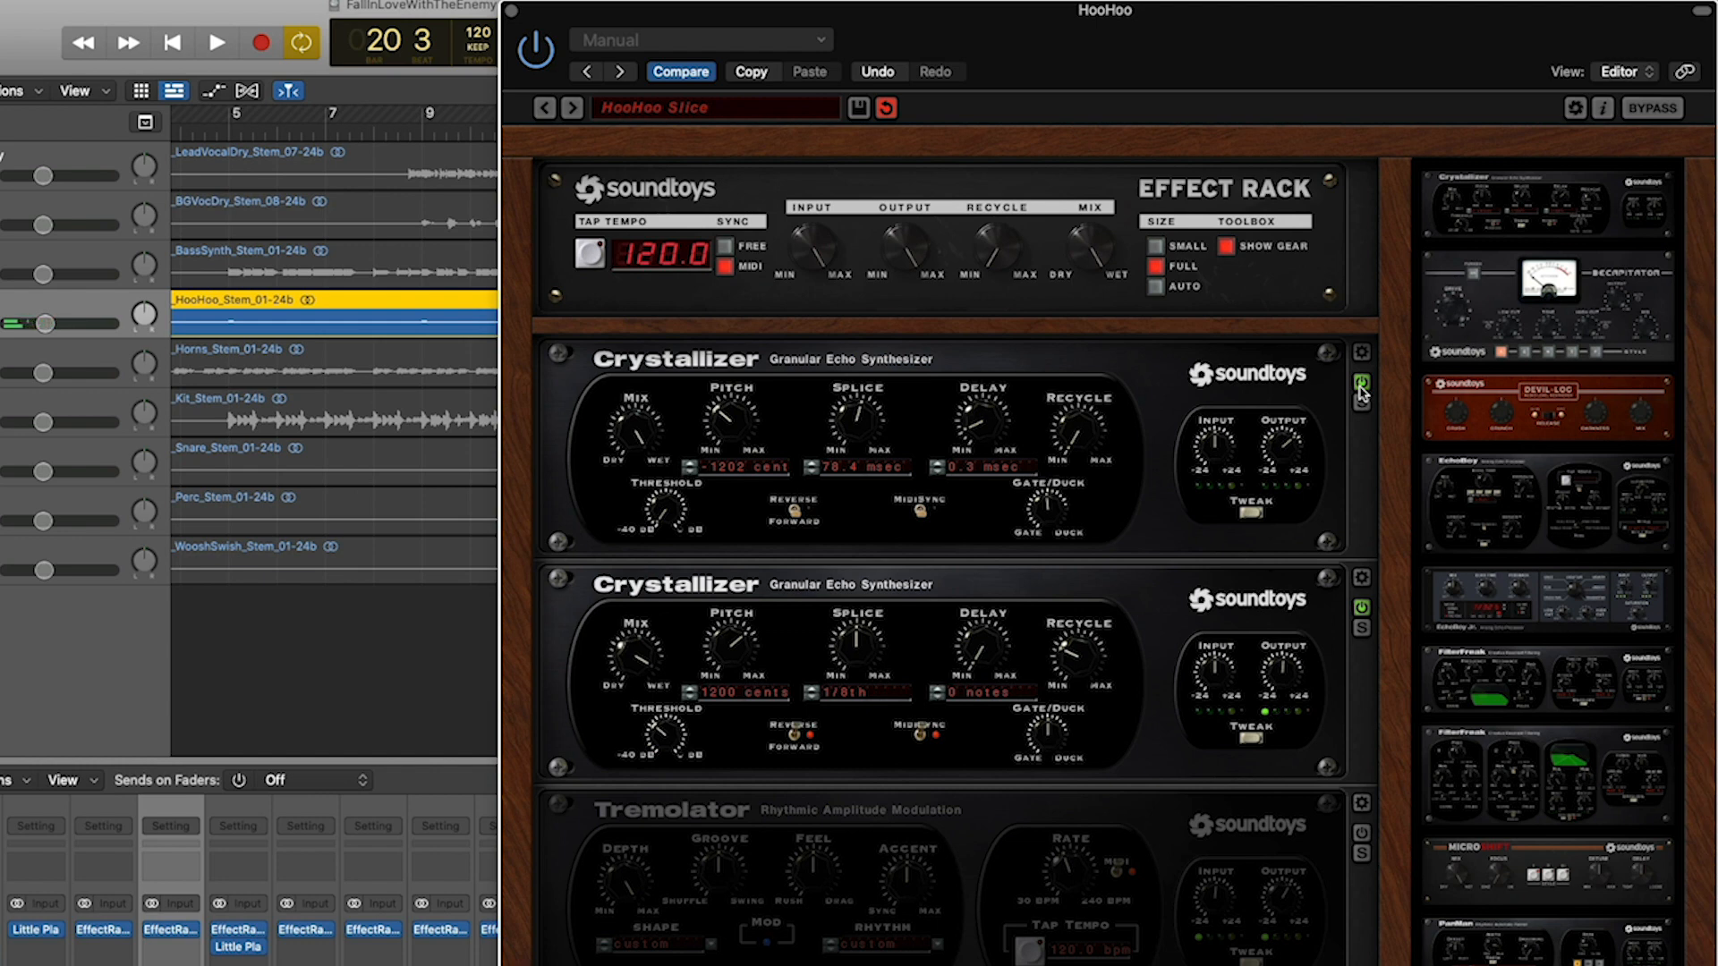
# Enable Tremolator in the HooHoo rack and audition its custom rhythm on the crystallized vocal
pyautogui.click(1361, 834)
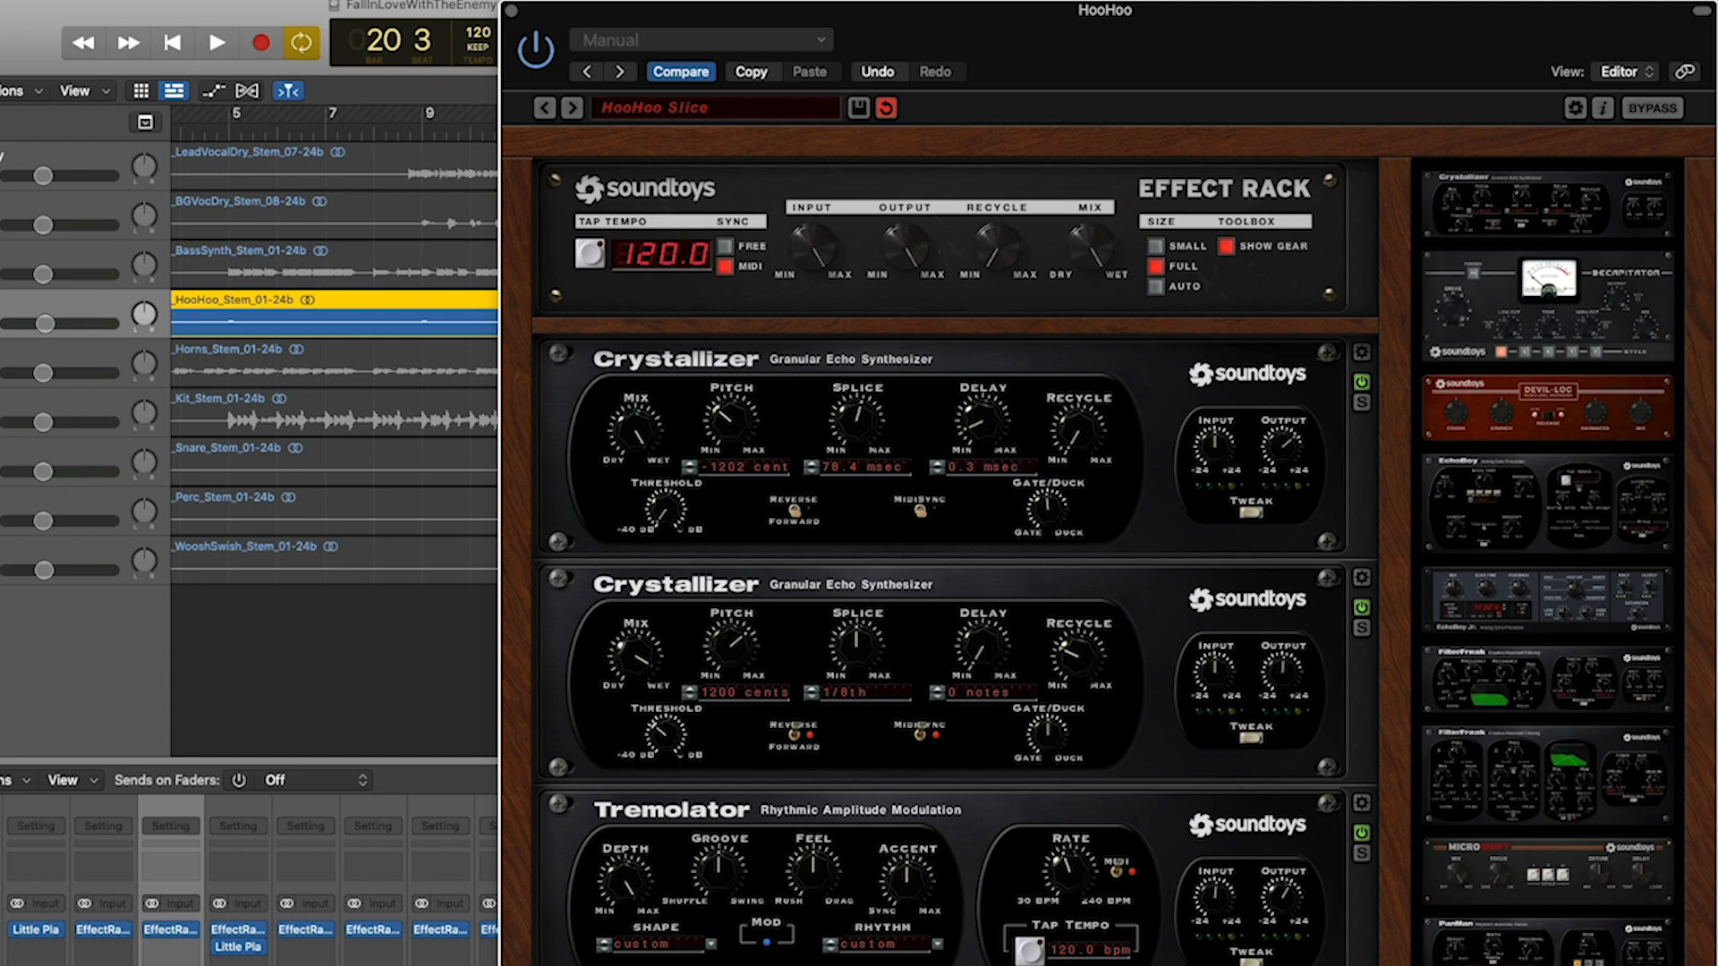
pyautogui.press('space')
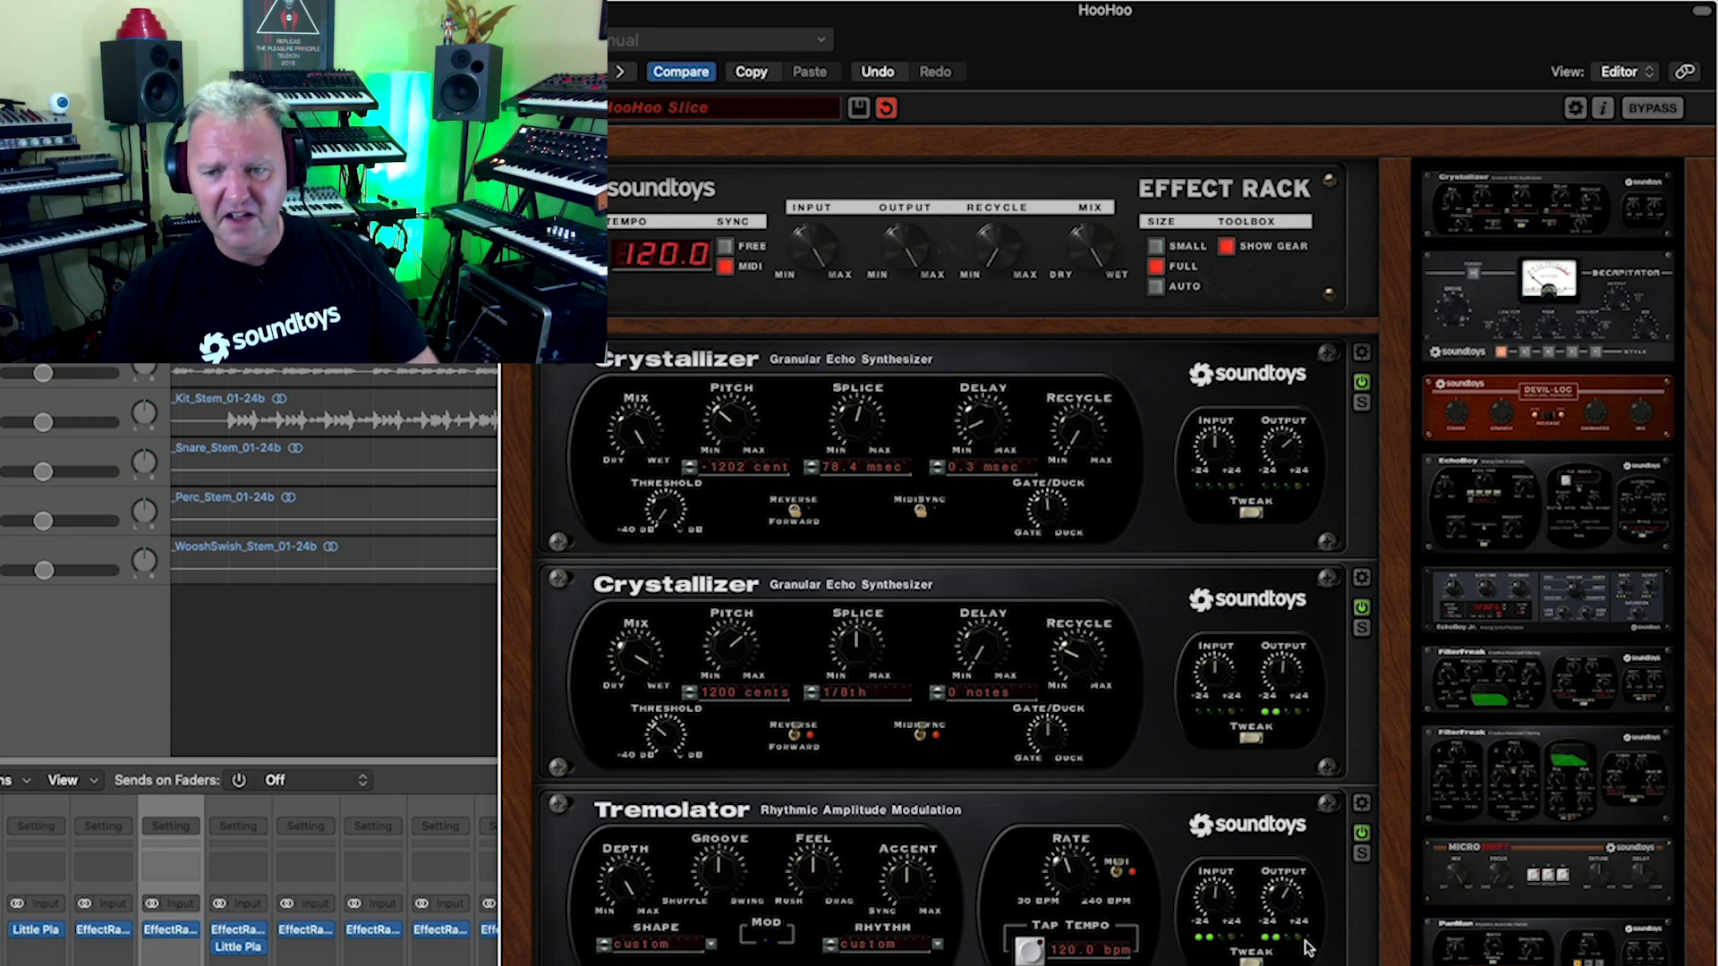
# Enable FilterFreak in the HooHoo rack and audition its 2 bars RampUp filtering on the vocal
pyautogui.scroll(-1, 1322, 949)
pyautogui.scroll(-5, 1323, 948)
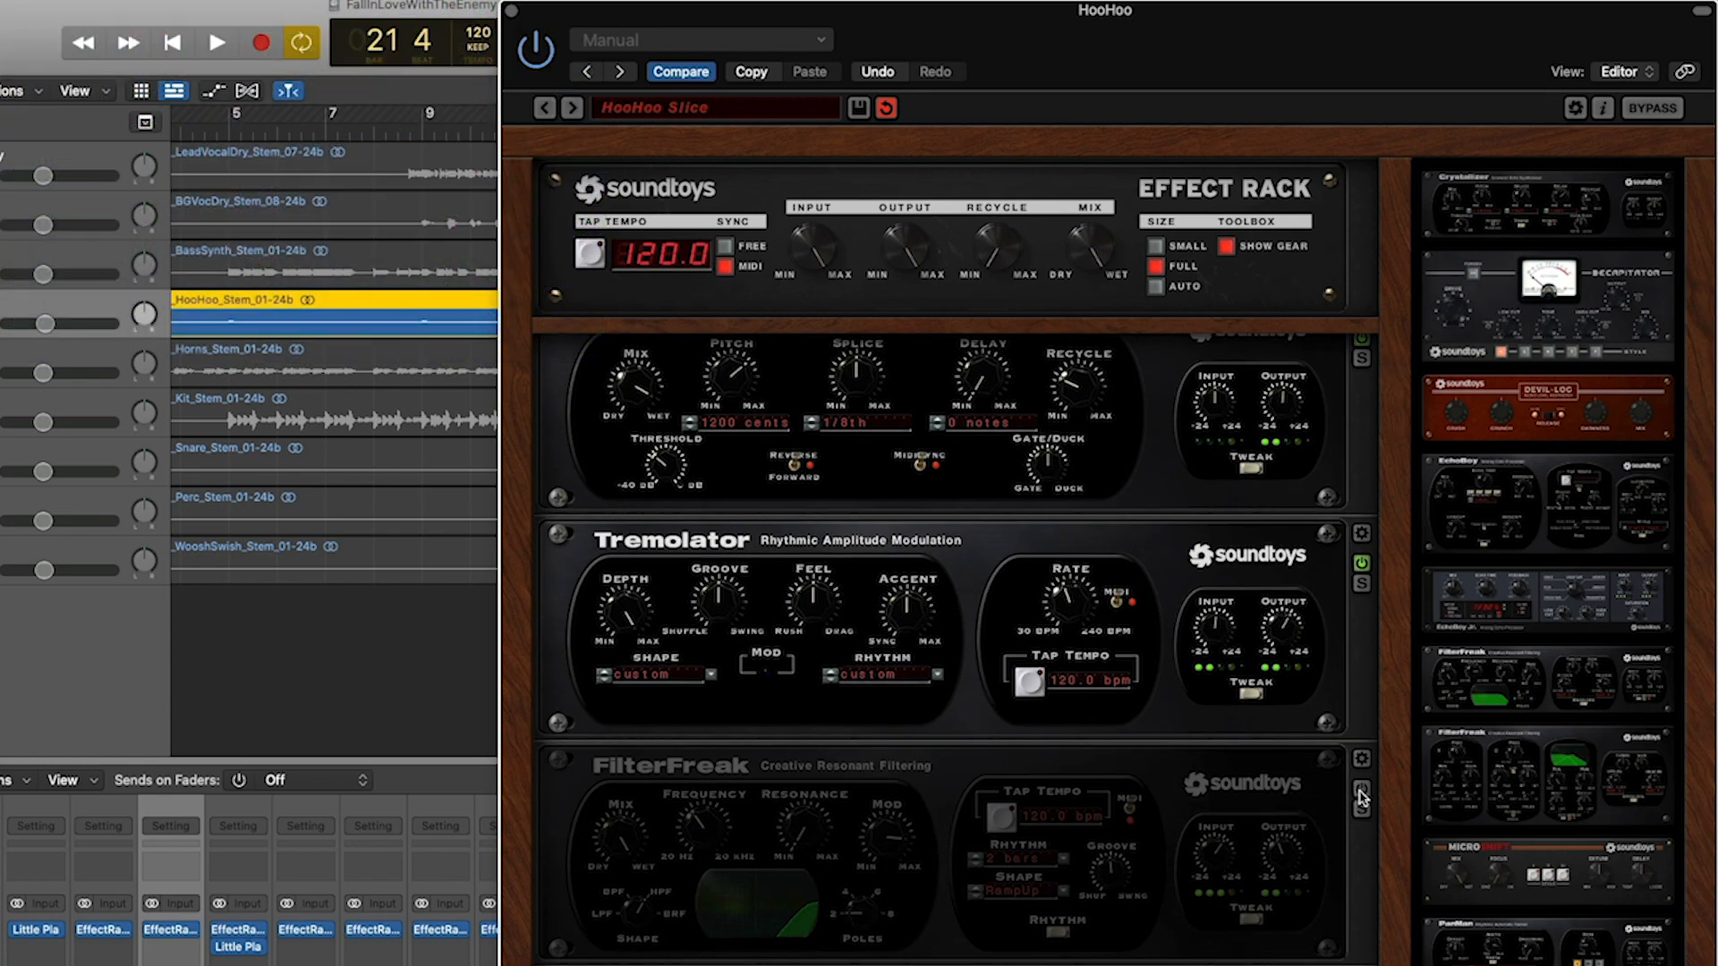
pyautogui.click(1360, 791)
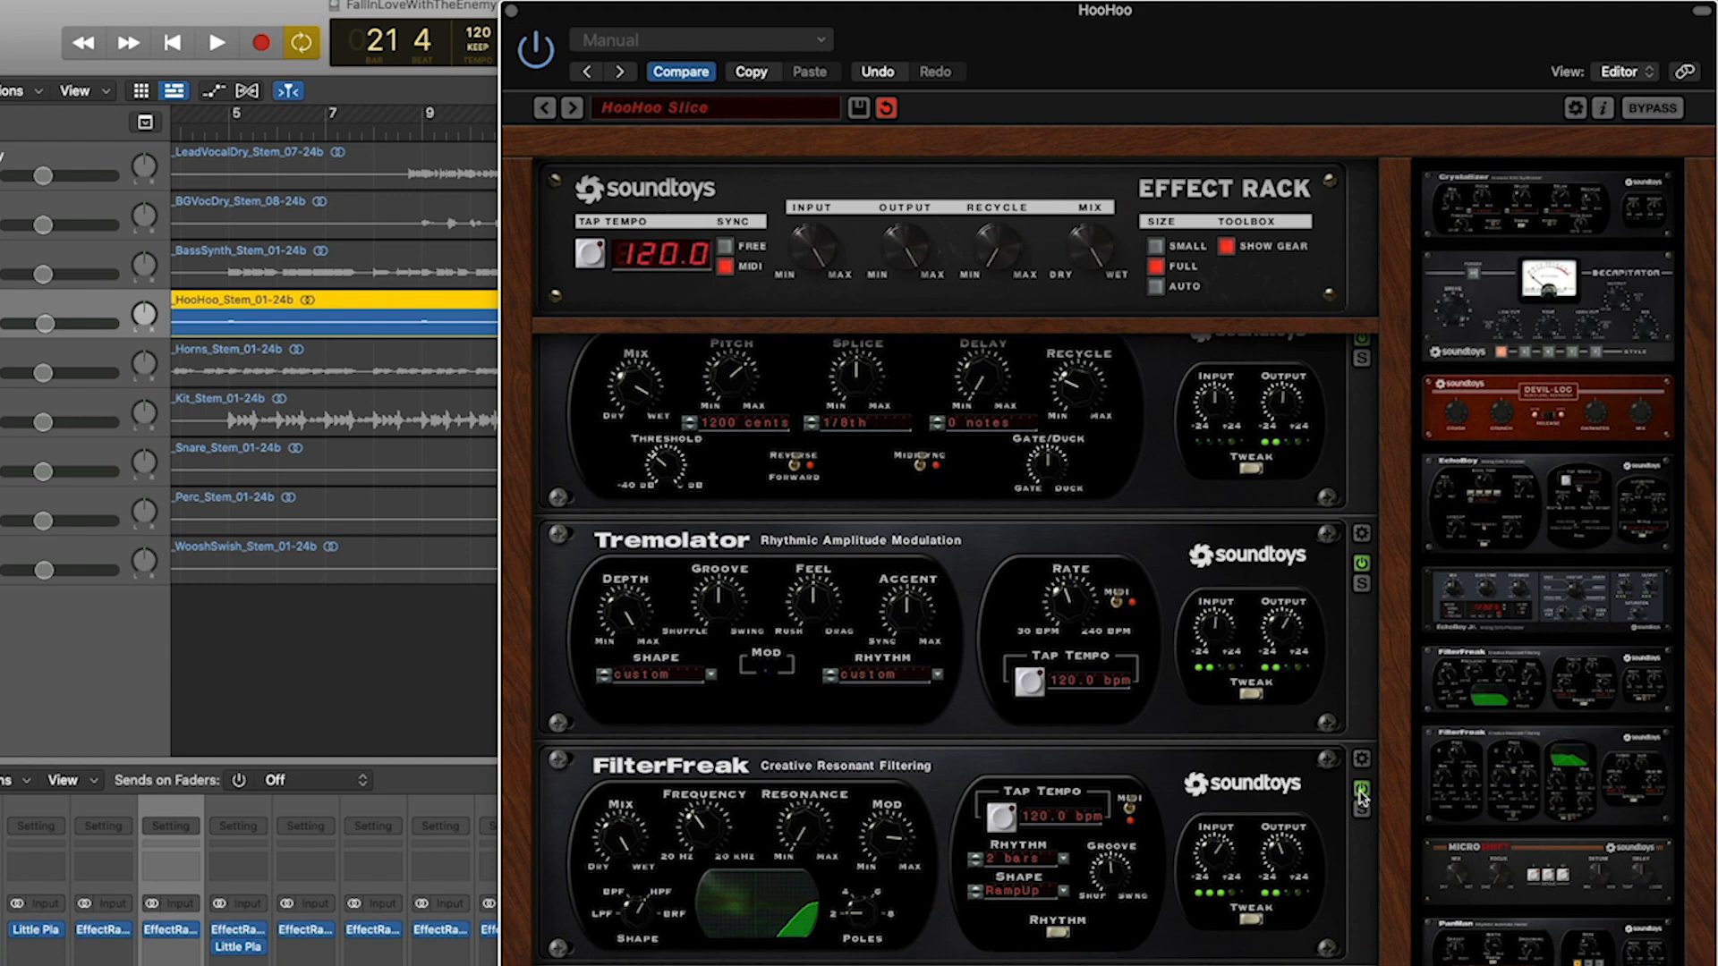
pyautogui.press('space')
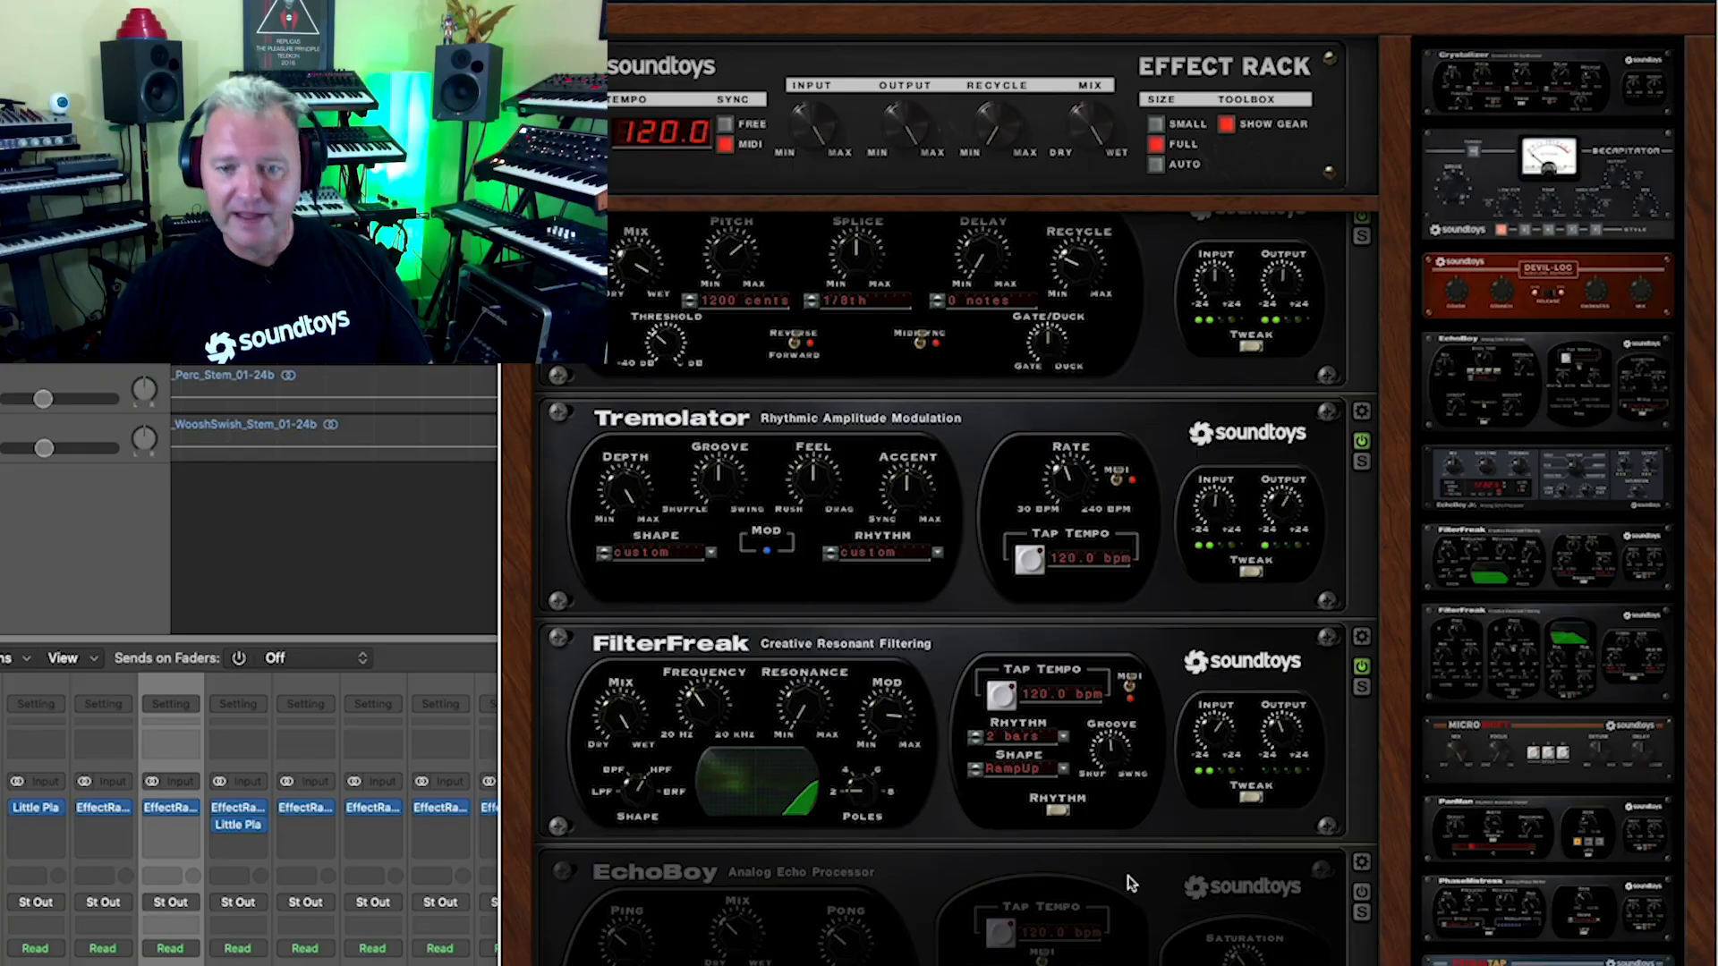
# Enable EchoBoy in the HooHoo rack and check which preset it has loaded
pyautogui.scroll(-5, 1334, 817)
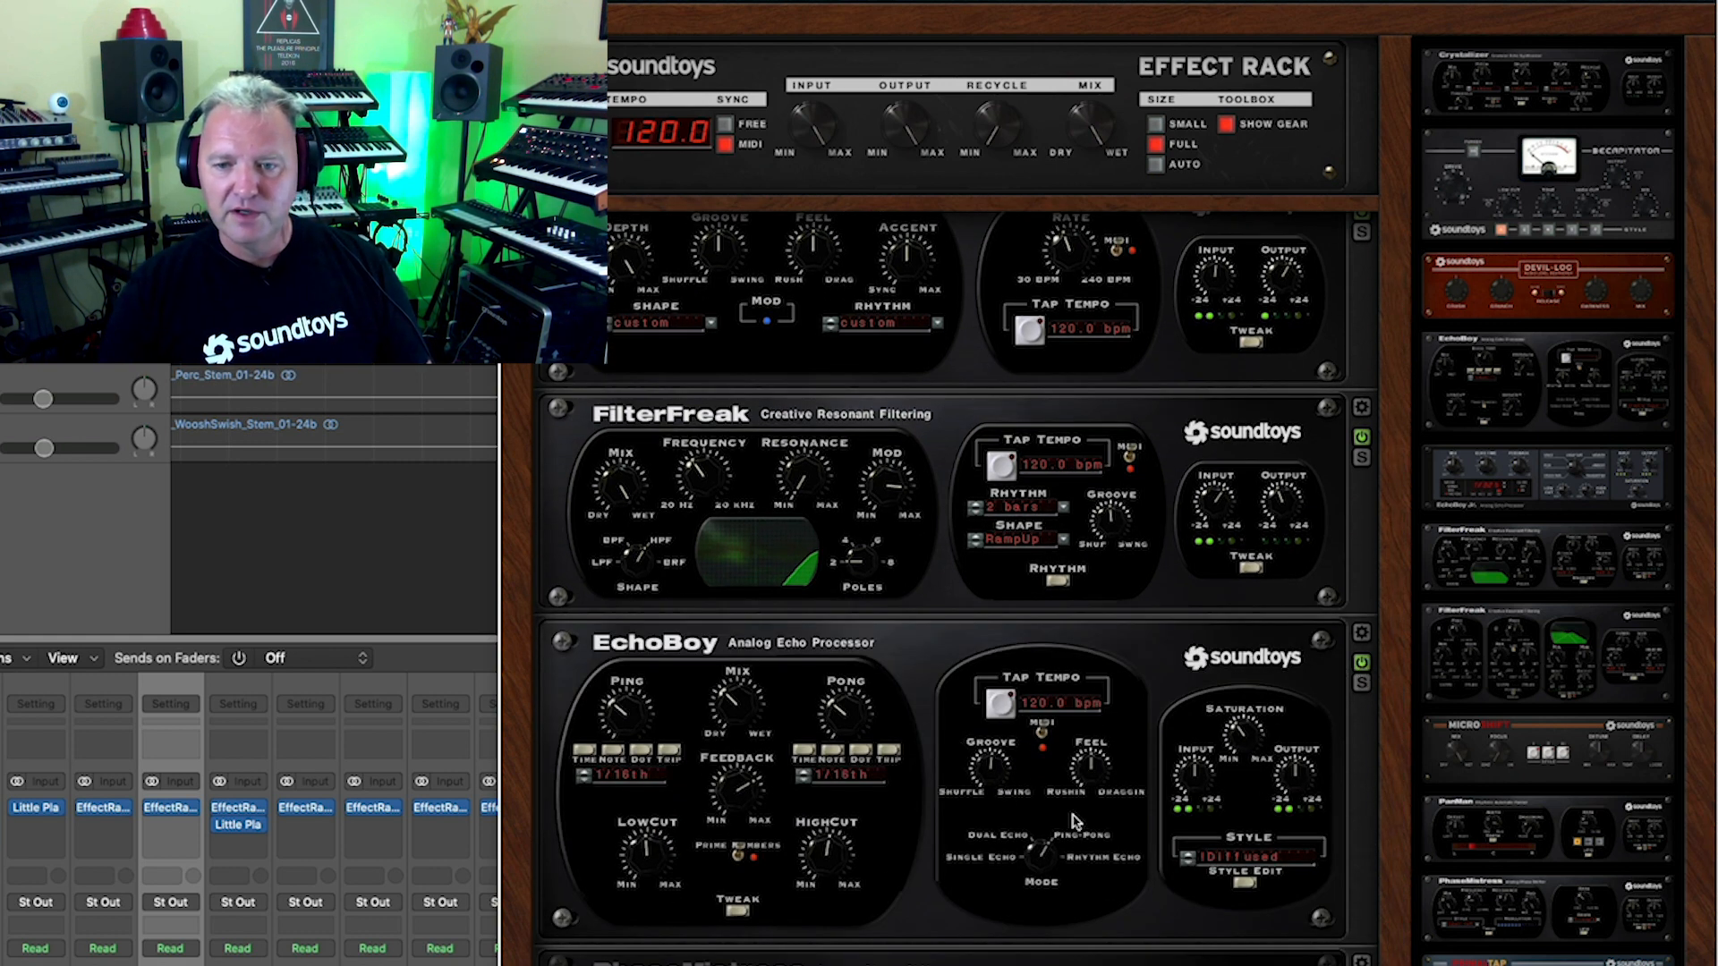
pyautogui.click(1362, 633)
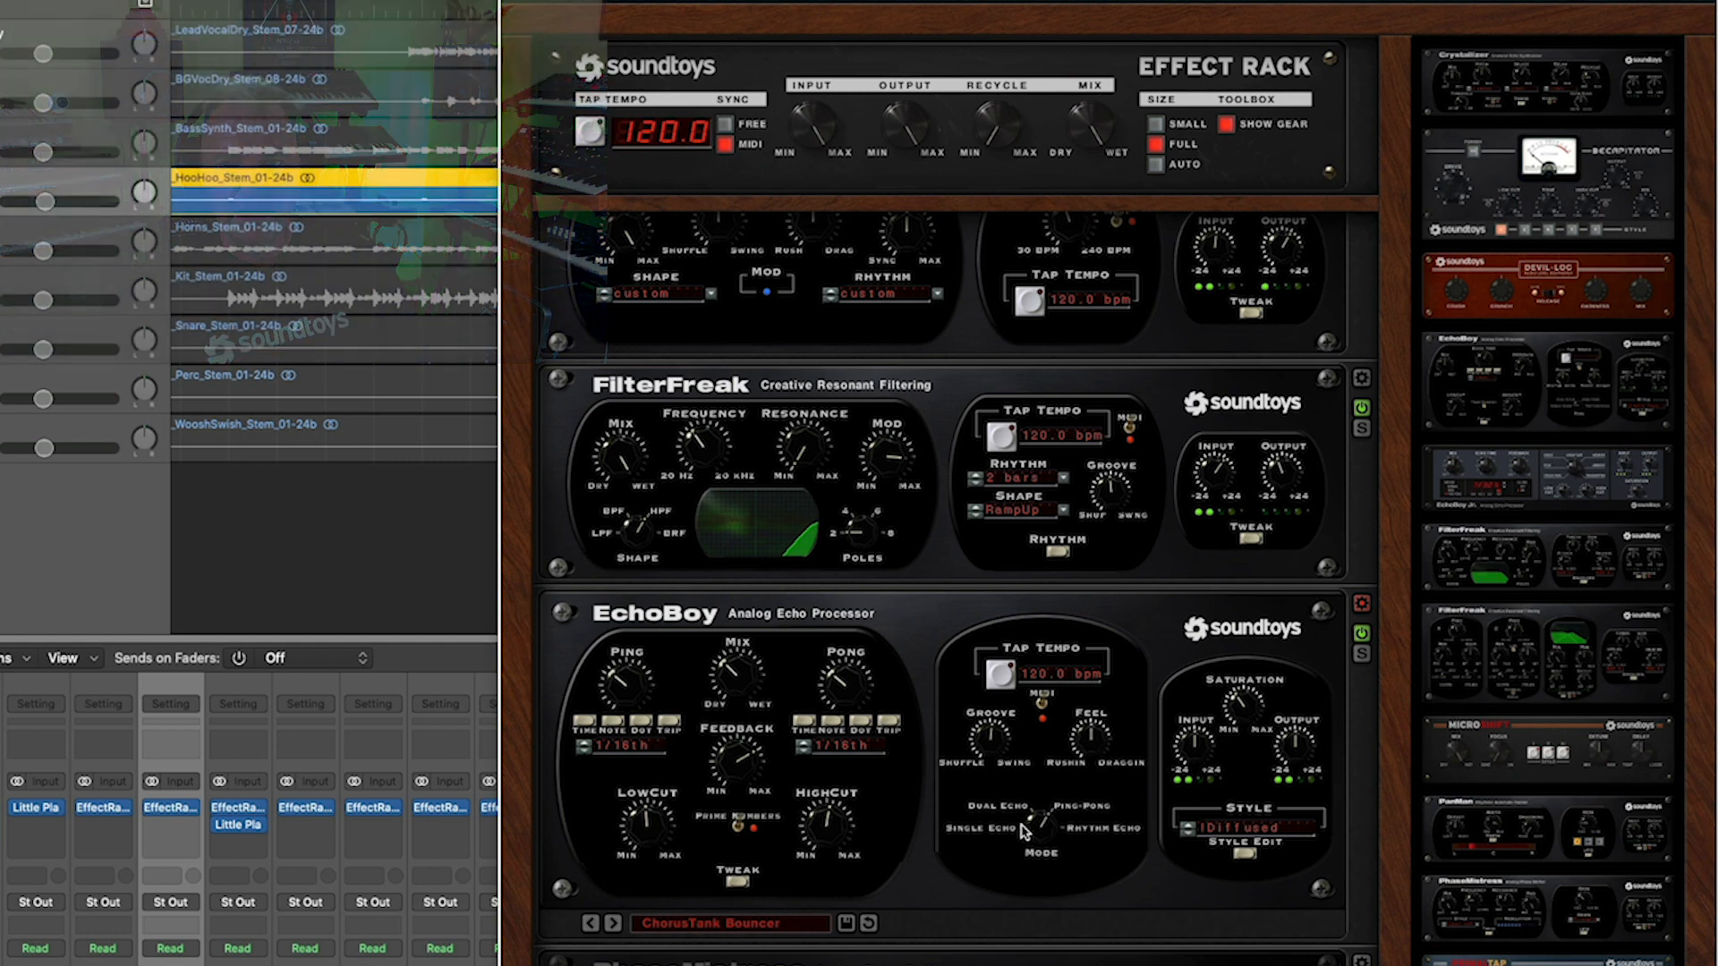
pyautogui.click(1357, 607)
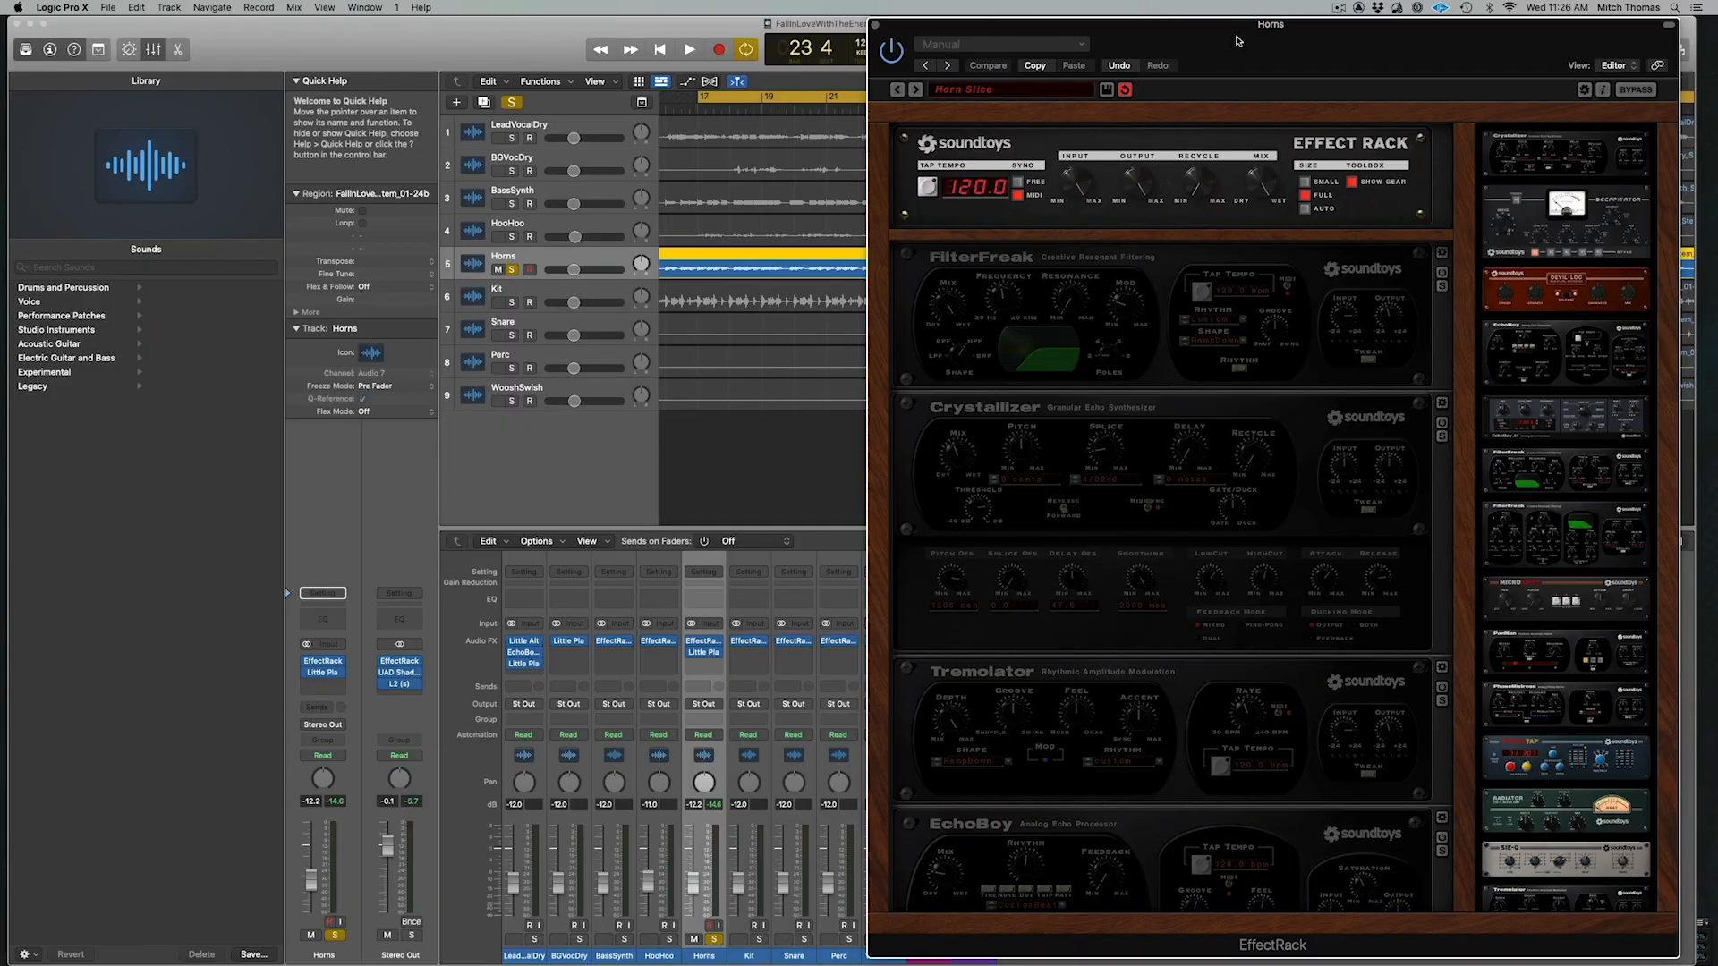
# Audition the dry Horns track, then enable FilterFreak in its rack
pyautogui.press('space')
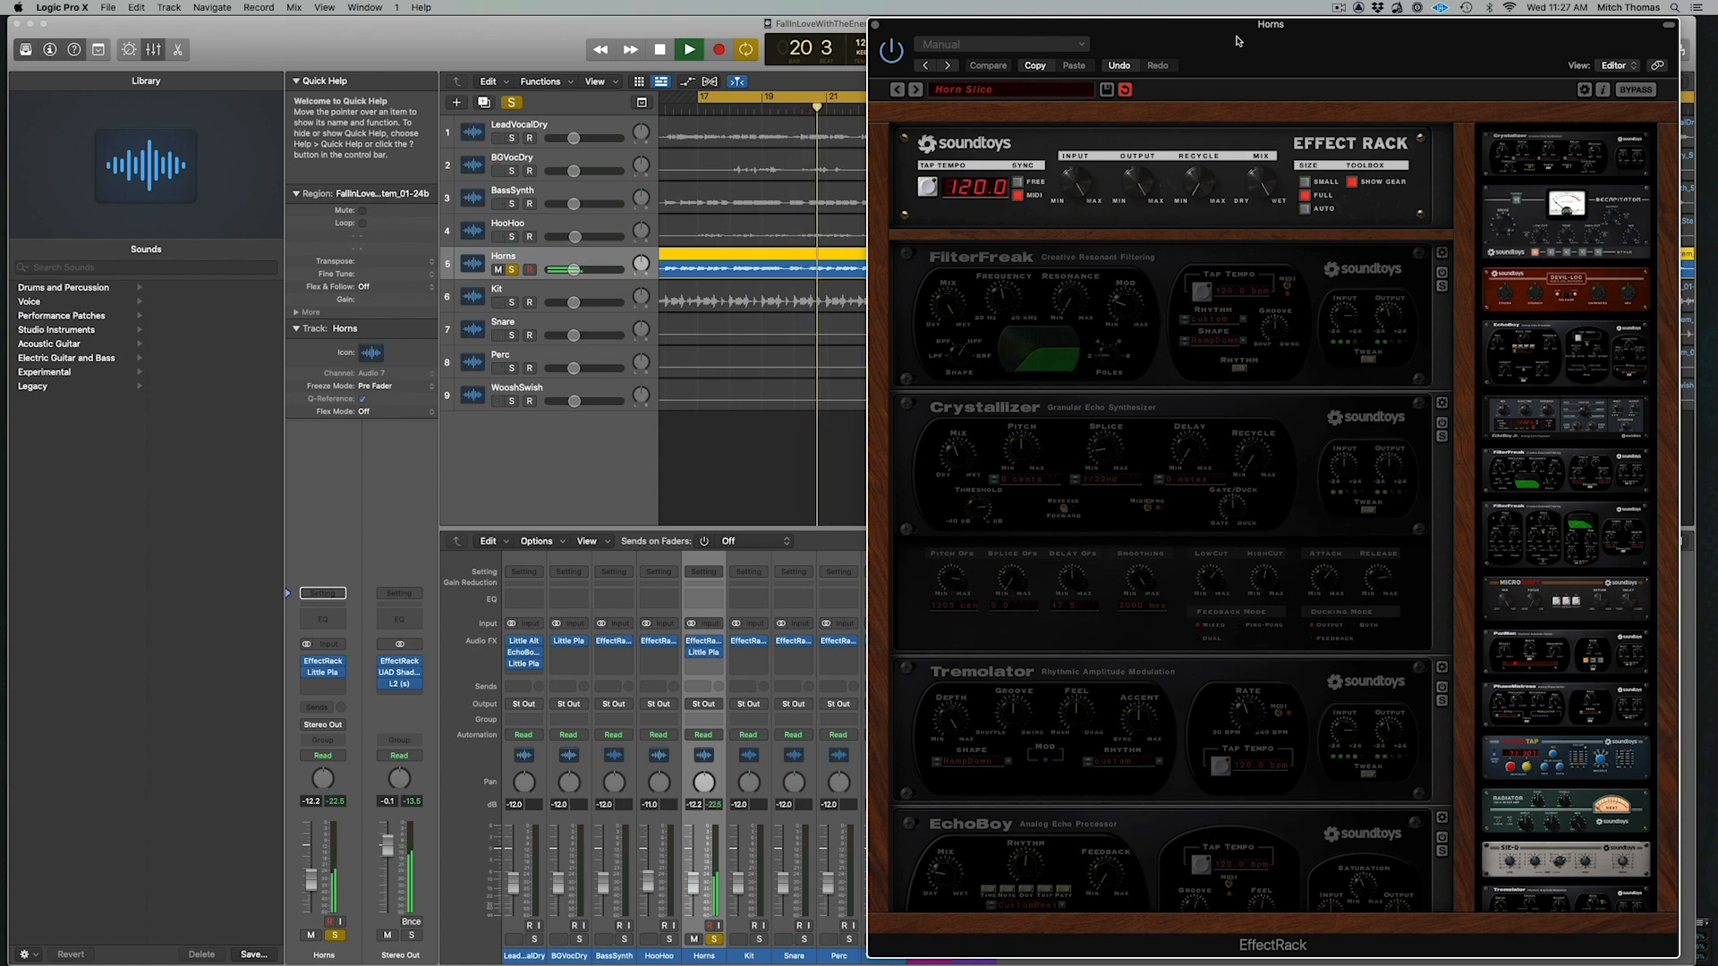
pyautogui.press('space')
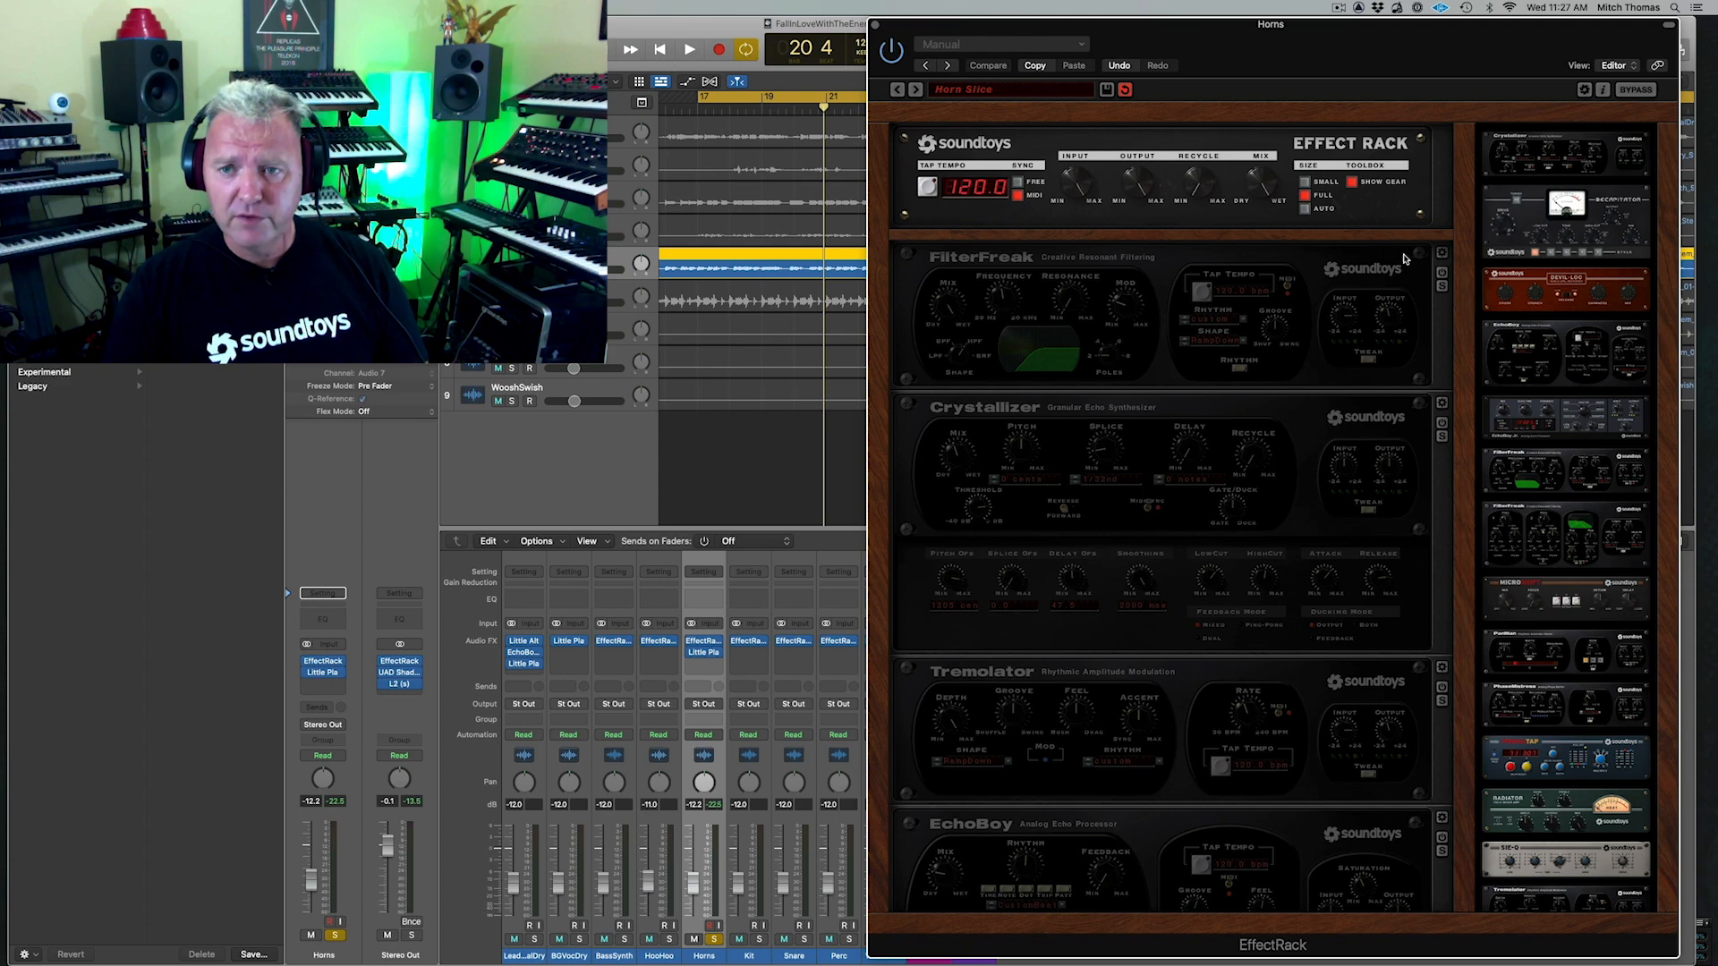
pyautogui.click(1442, 274)
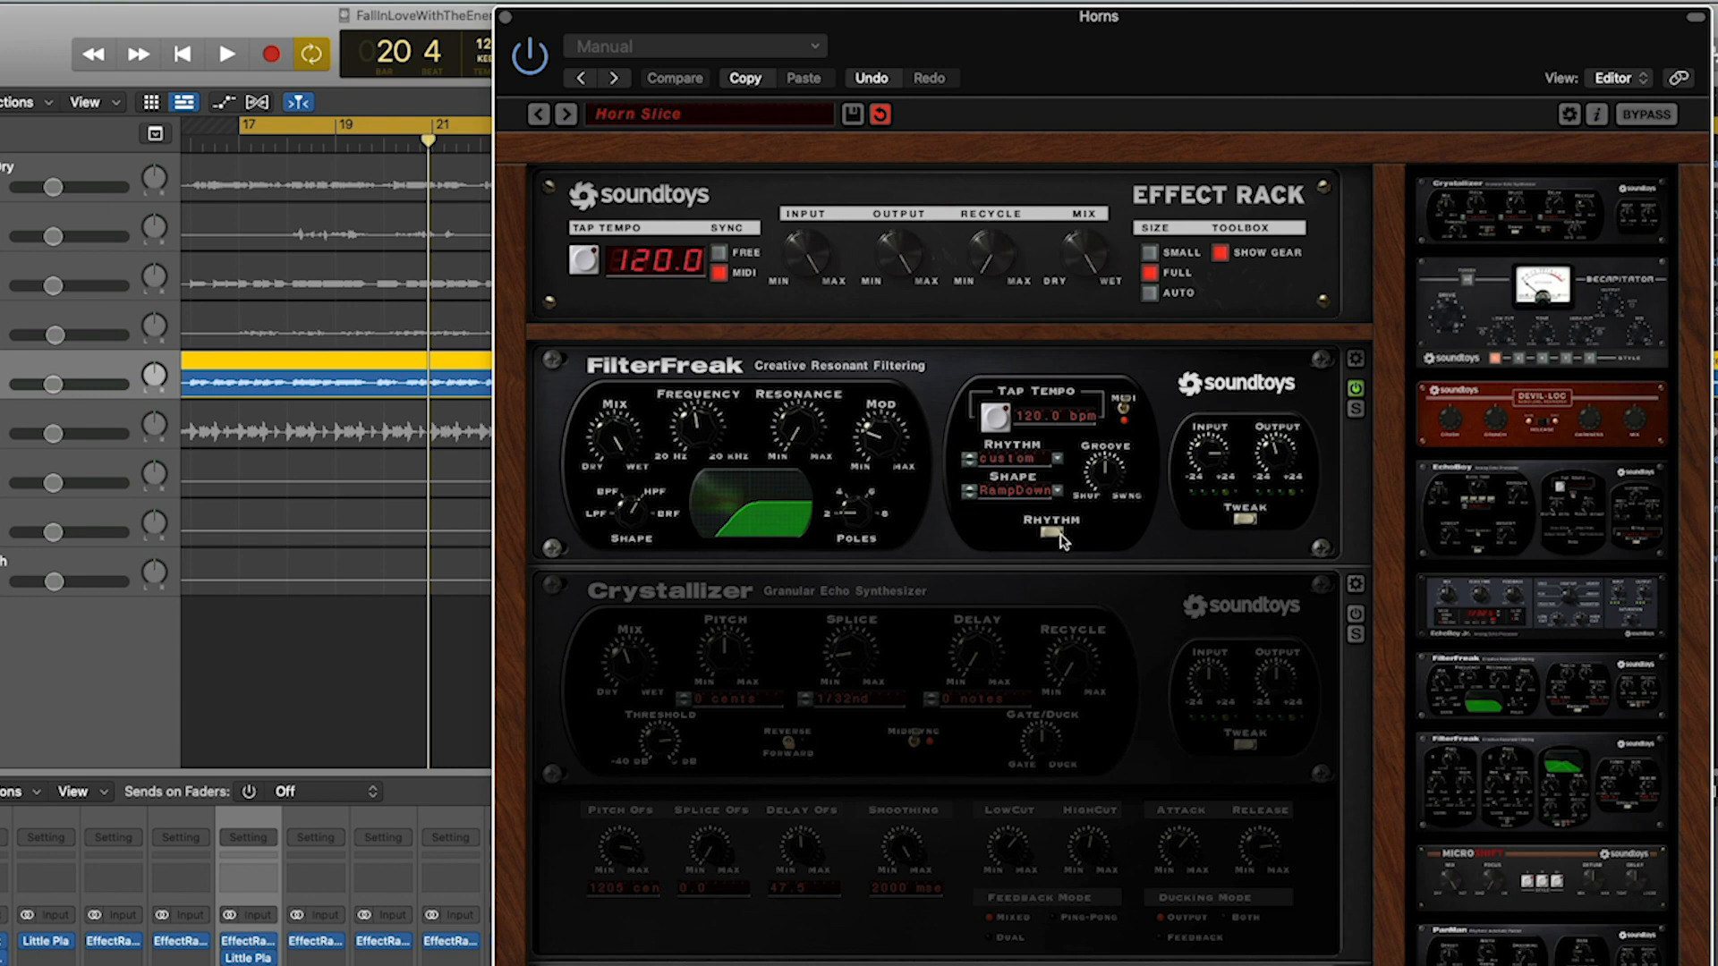
# Show FilterFreak's rhythm editor in the Horns rack and audition its custom RampDown rhythm
pyautogui.click(1053, 533)
pyautogui.click(926, 545)
pyautogui.click(1243, 520)
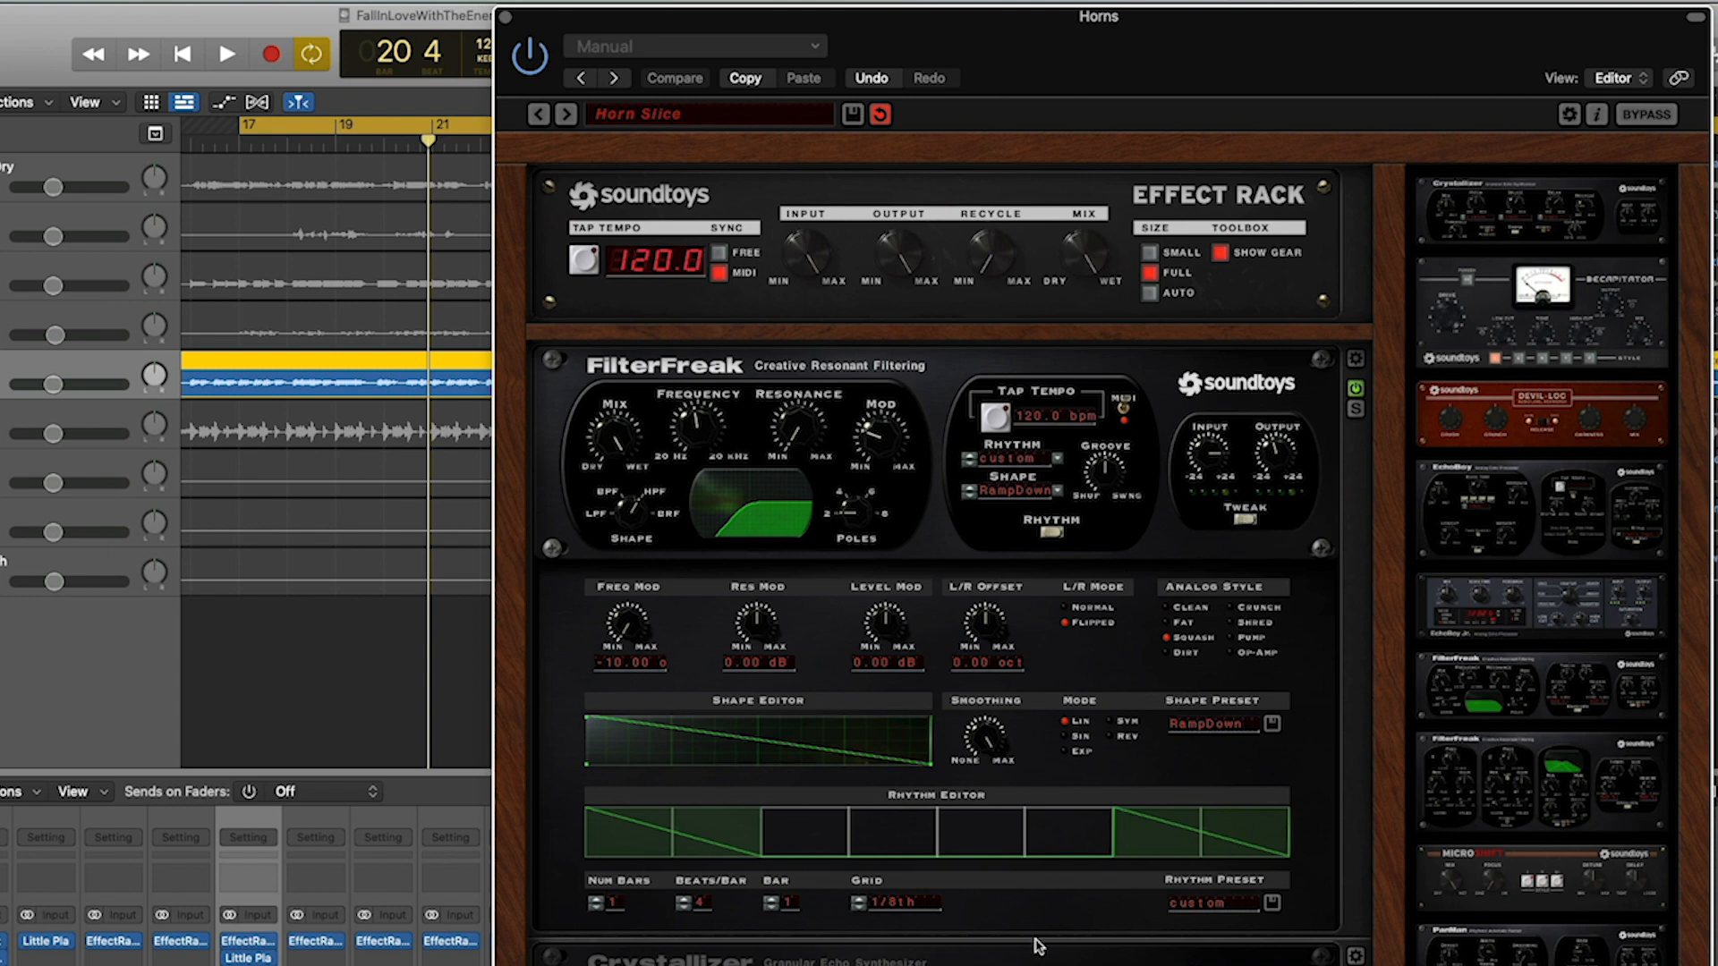
pyautogui.press('space')
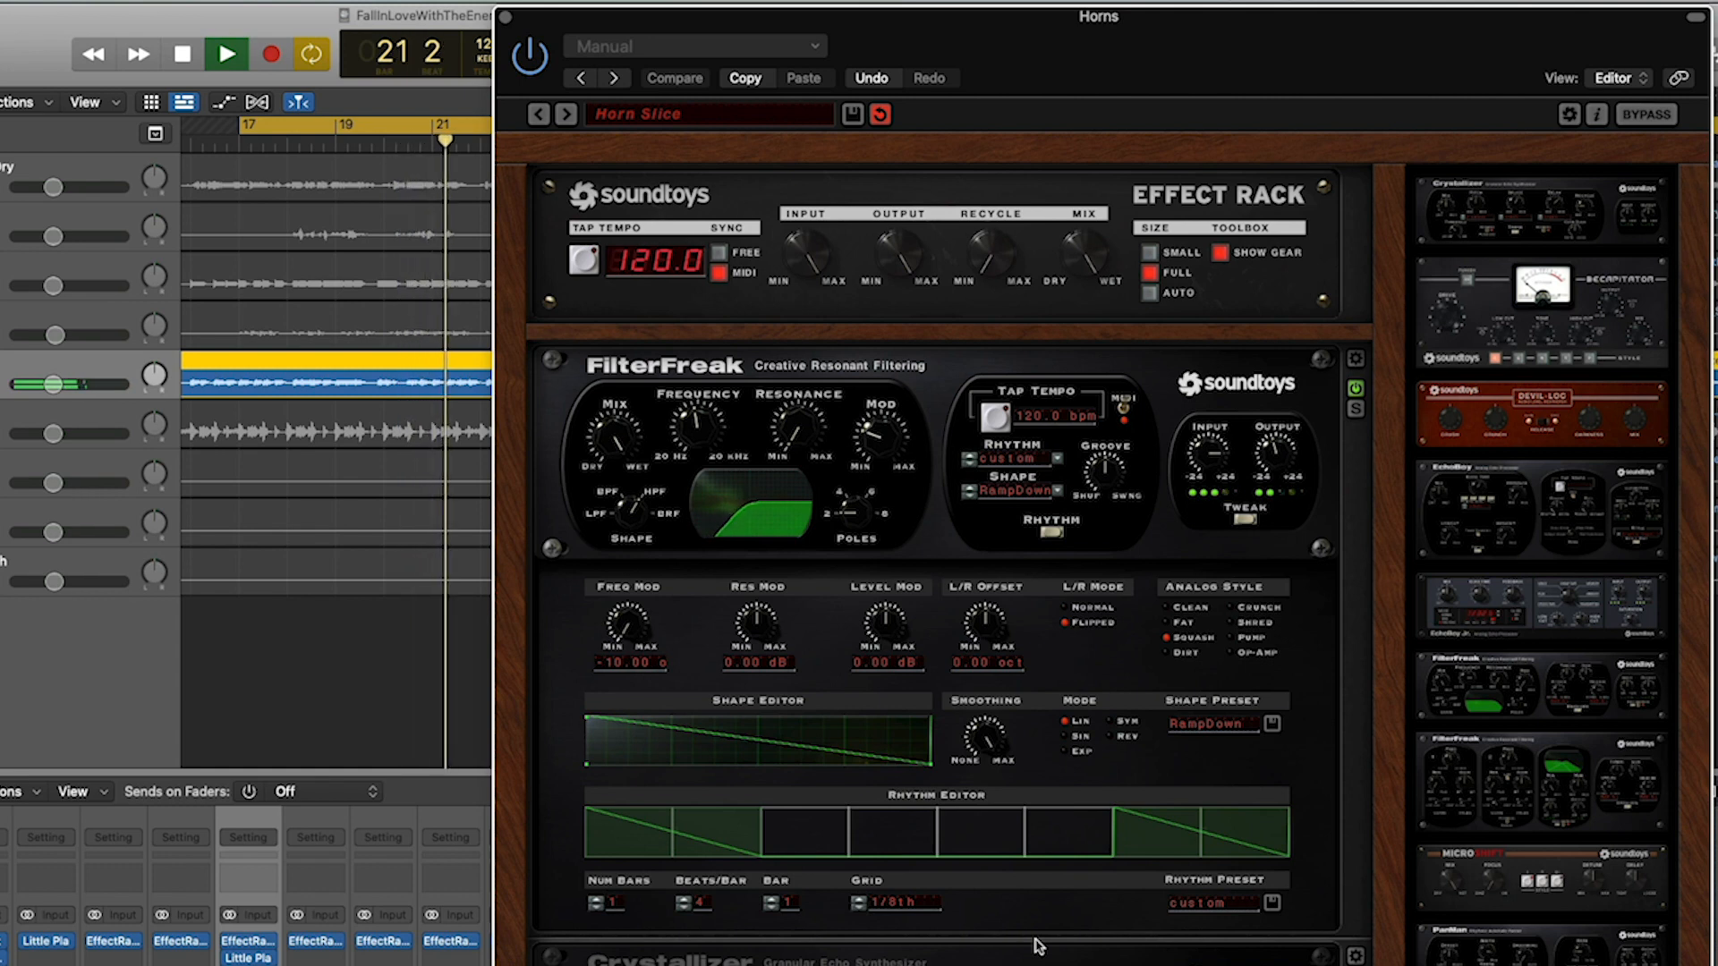
pyautogui.press('space')
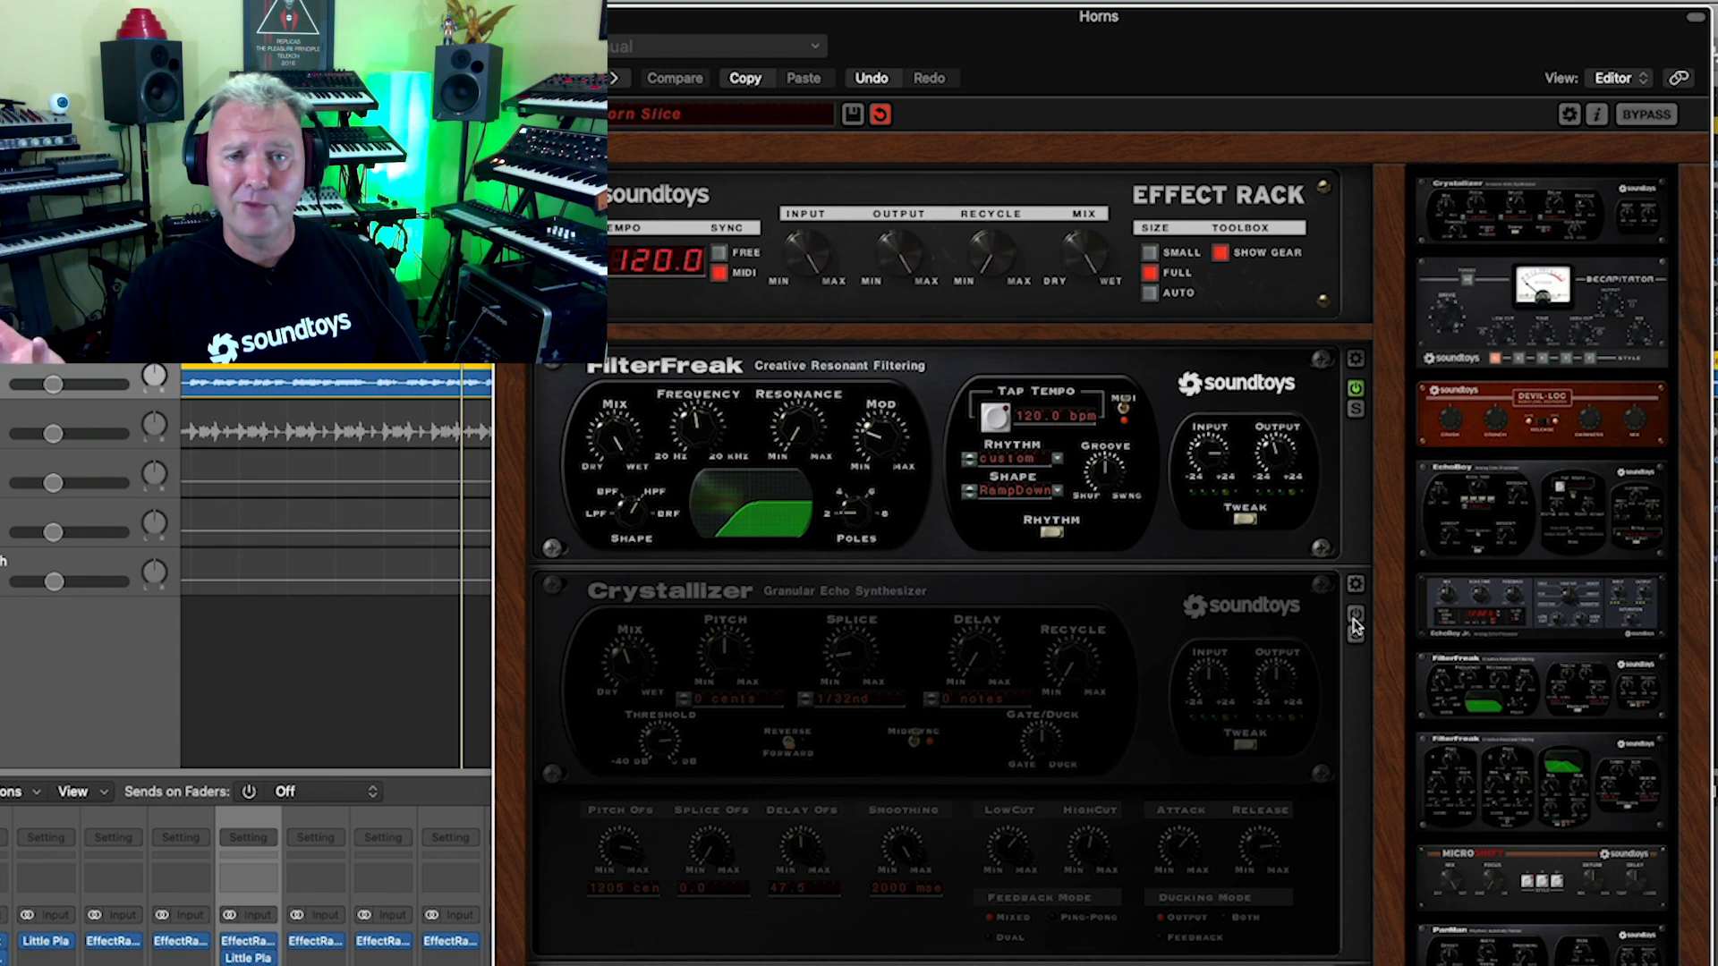
# Enable Crystallizer in the Horns rack during playback and adjust its Mix amount
pyautogui.press('space')
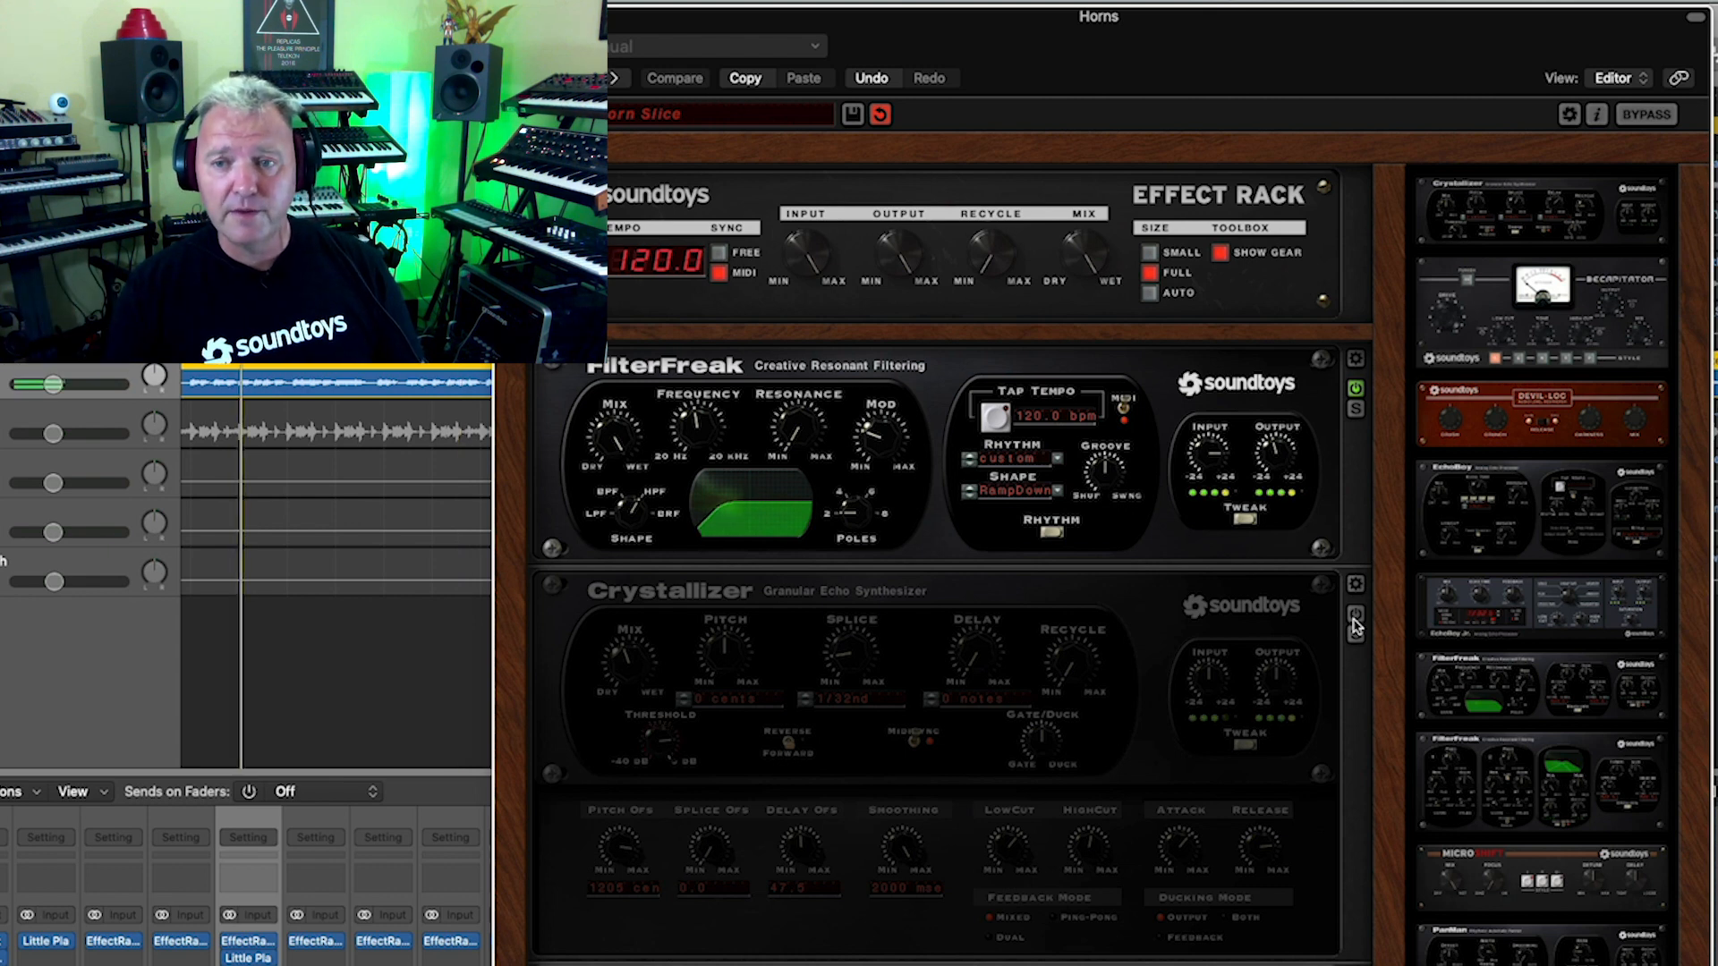
pyautogui.click(1356, 616)
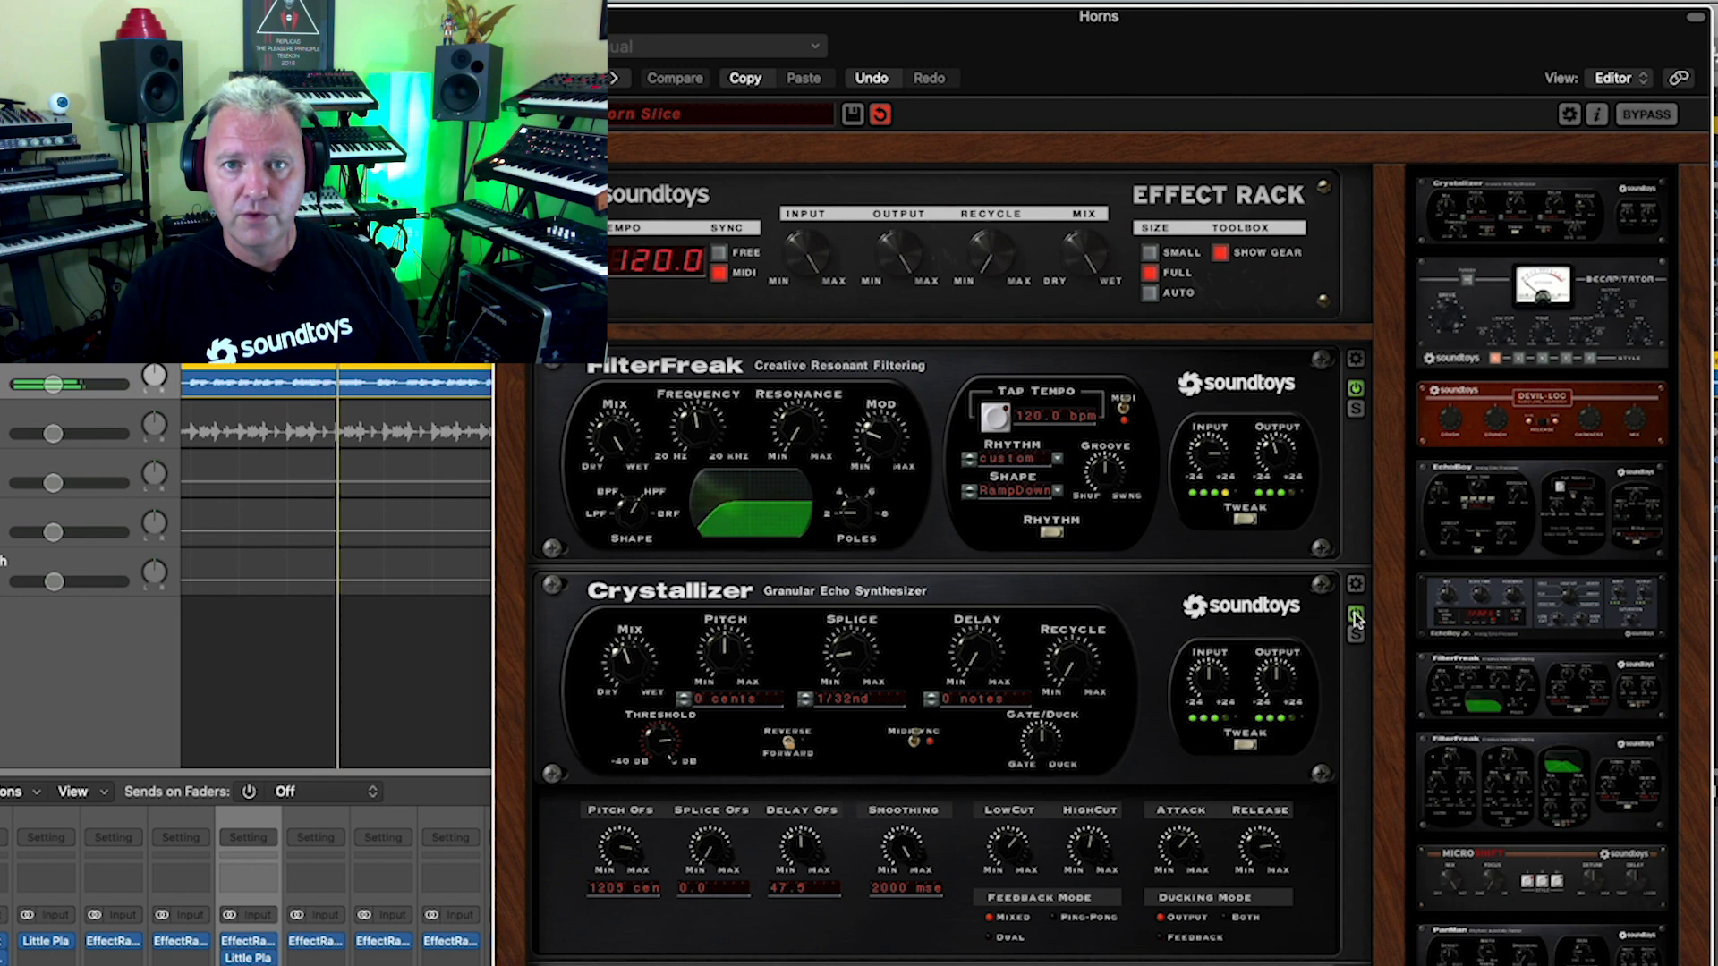
pyautogui.moveTo(628, 660); pyautogui.dragTo(689, 575)
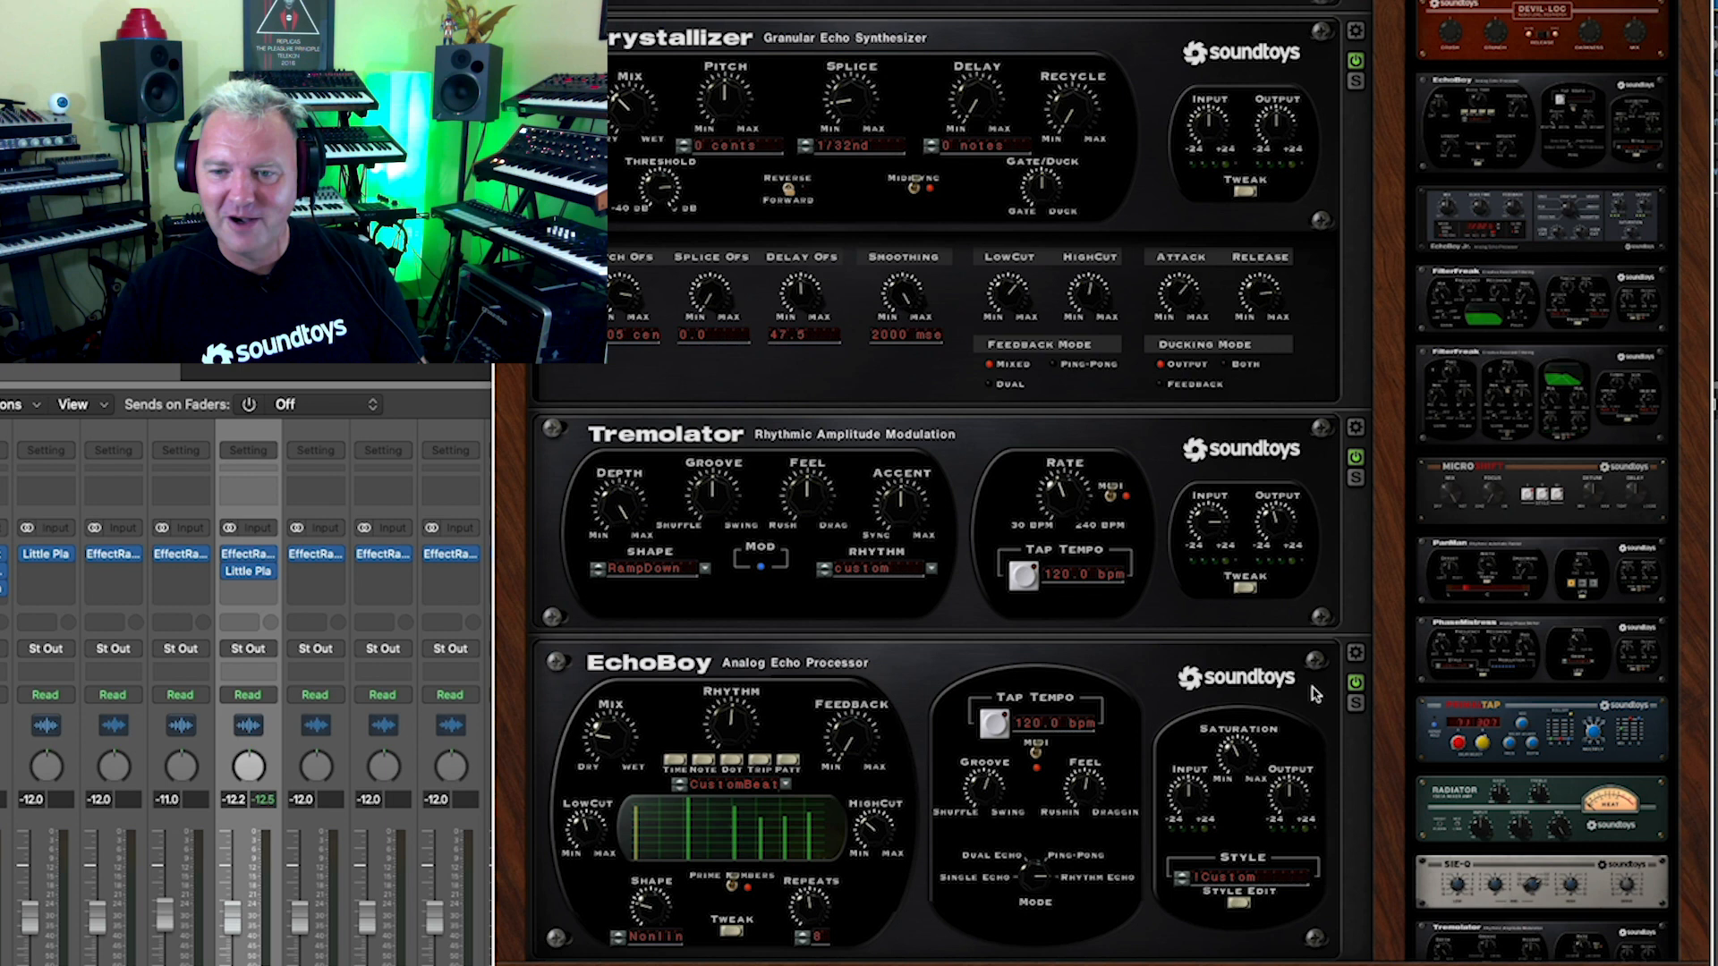
# Show EchoBoy's extended settings in the Horns rack and save its settings as the preset Bouncey Me
pyautogui.scroll(-2, 1314, 694)
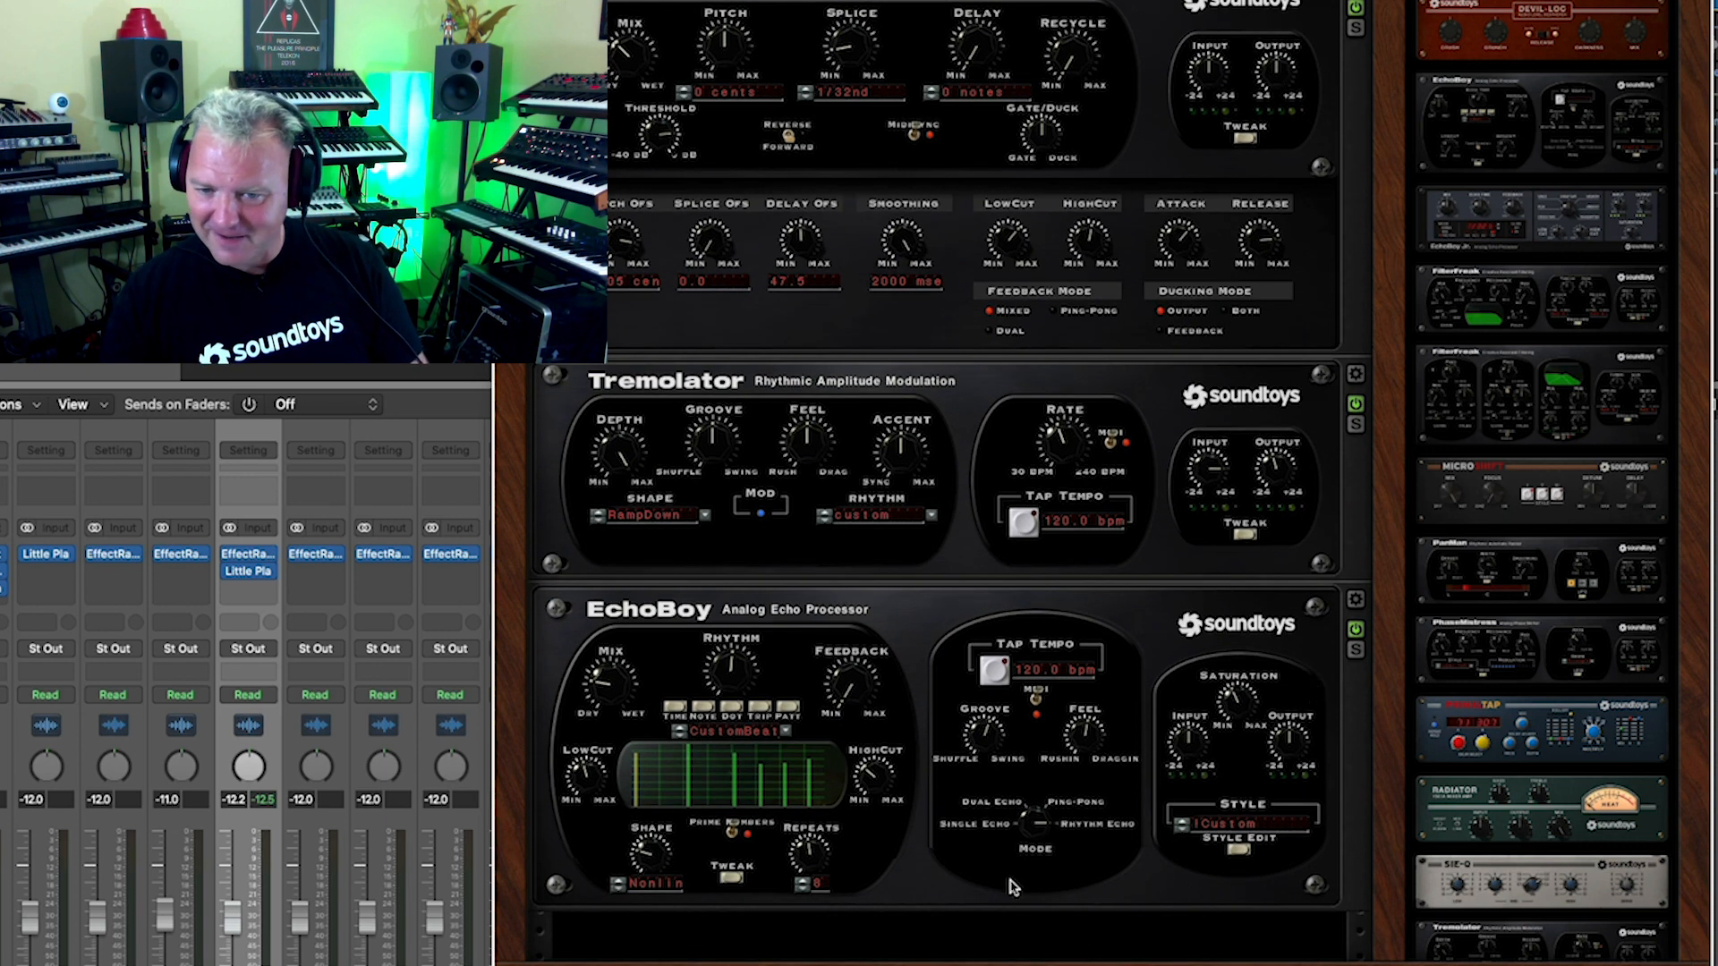
pyautogui.click(732, 880)
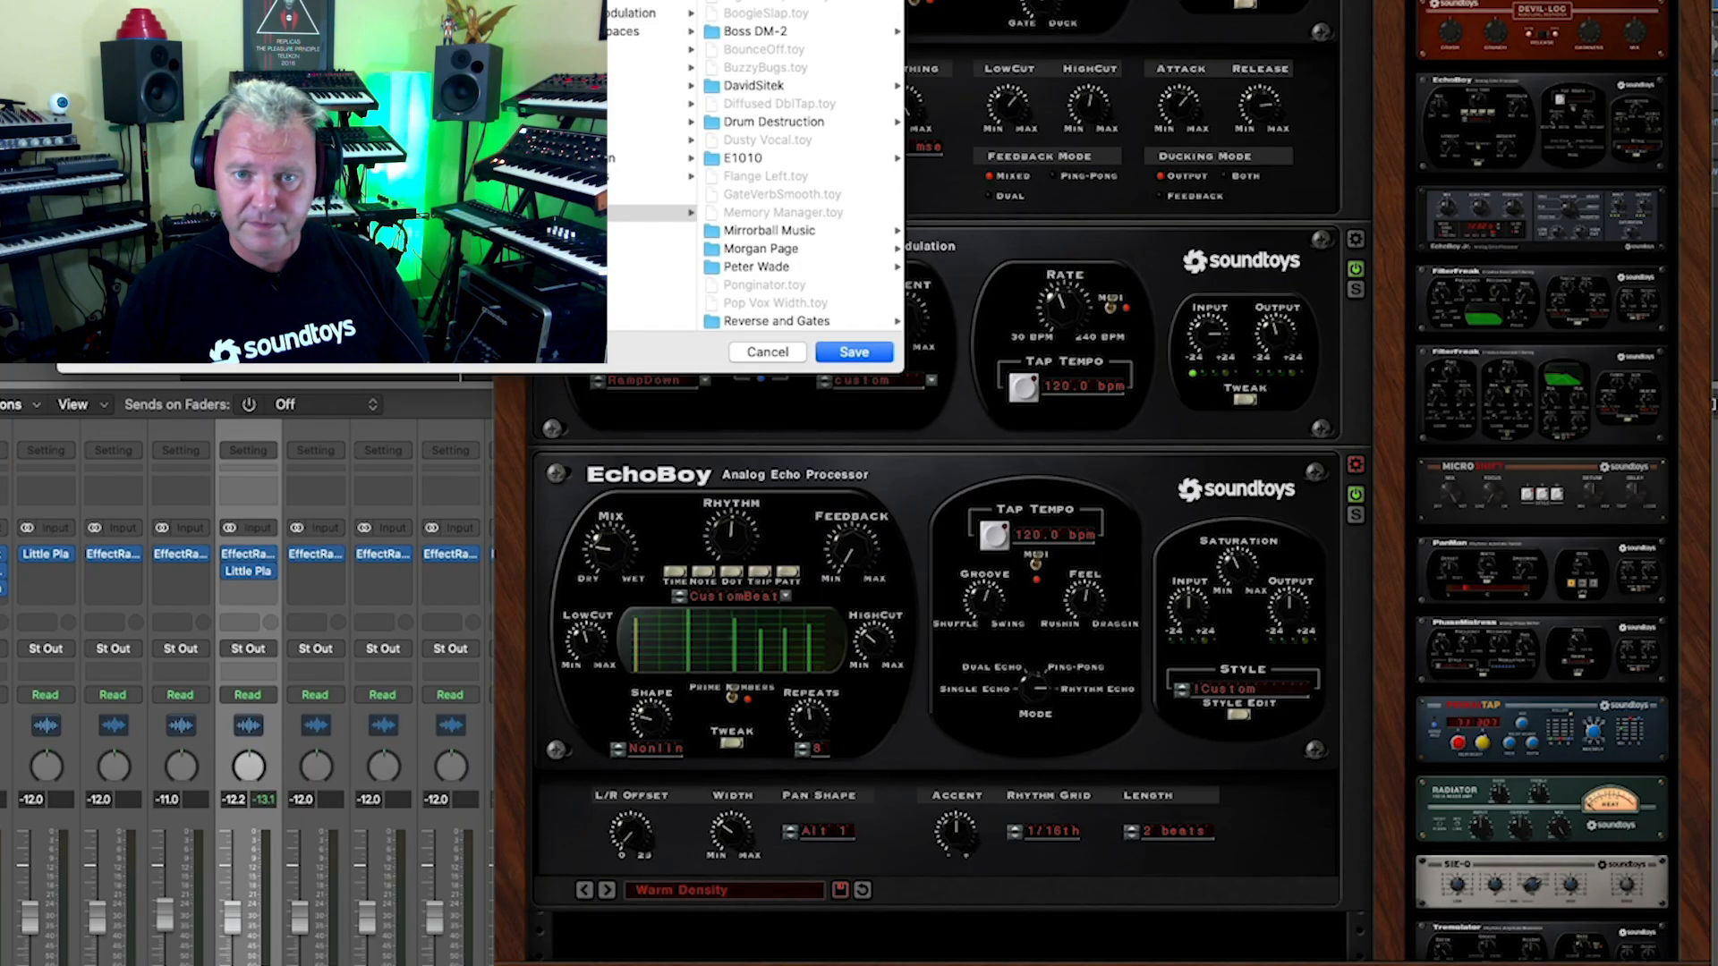
pyautogui.press('Return')
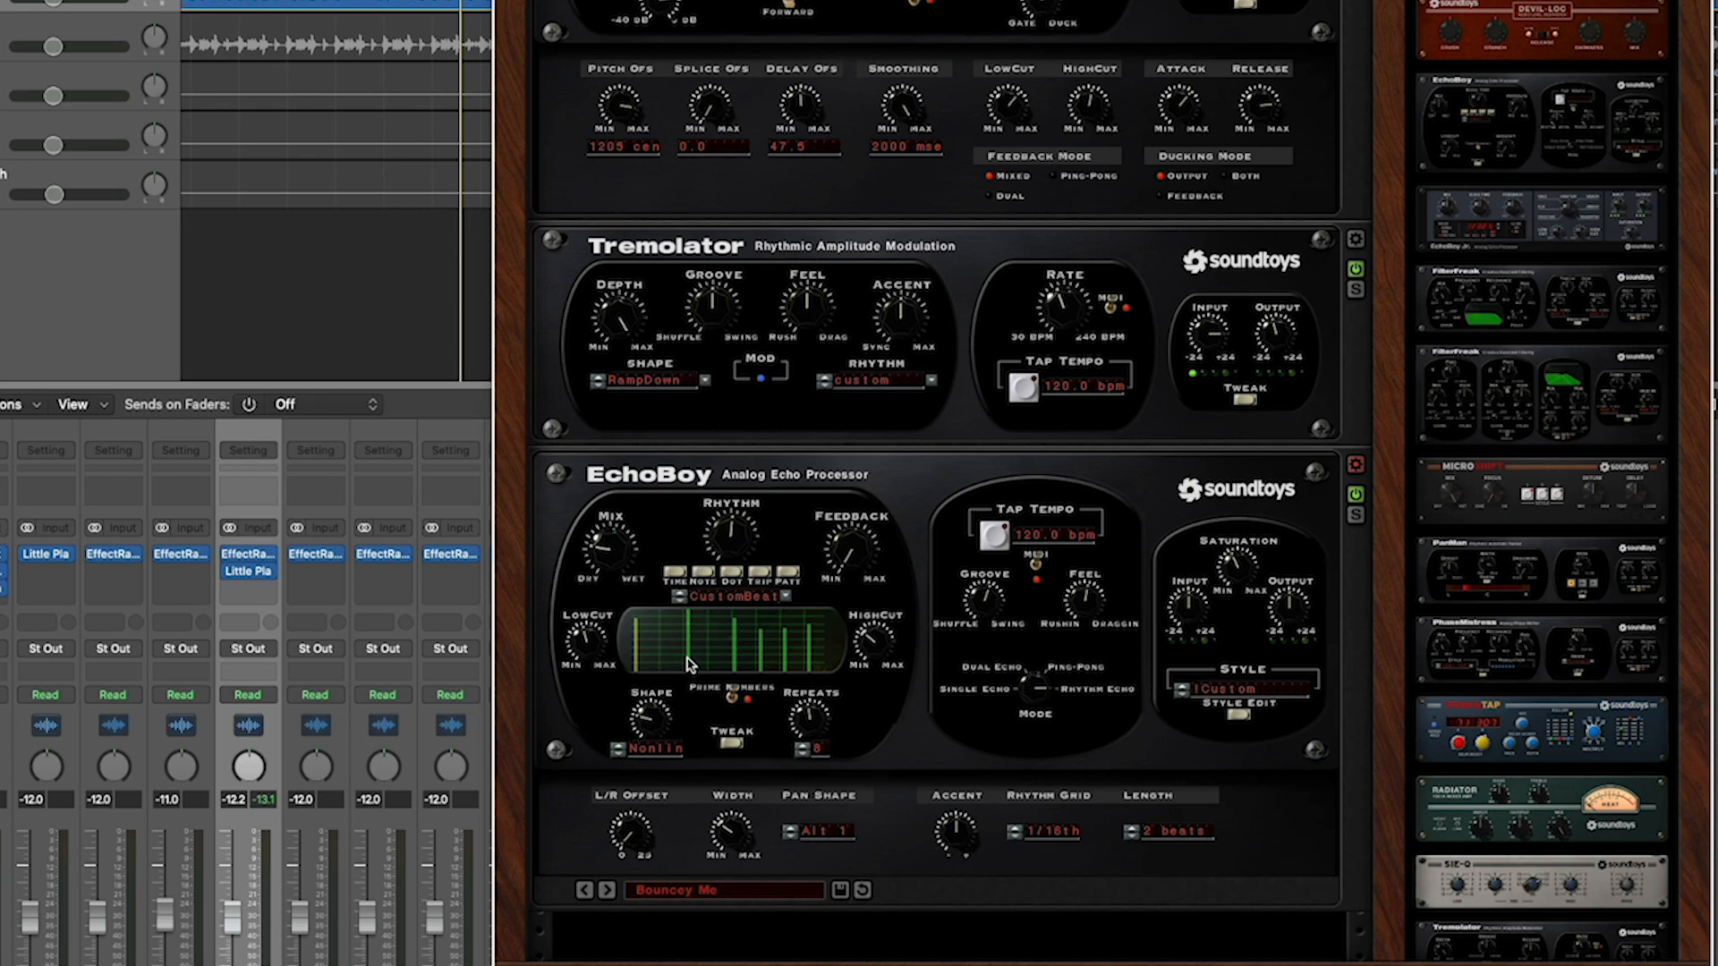
# Reshape EchoBoy's custom rhythm during playback by lowering the second echo tap and adding a short tap after it
pyautogui.moveTo(687, 663)
pyautogui.mouseDown()
pyautogui.moveTo(670, 662)
pyautogui.moveTo(733, 657)
pyautogui.moveTo(687, 659)
pyautogui.moveTo(672, 751)
pyautogui.moveTo(675, 685)
pyautogui.moveTo(704, 723)
pyautogui.moveTo(681, 721)
pyautogui.moveTo(697, 665)
pyautogui.mouseUp()
pyautogui.click(684, 670)
pyautogui.press('space')
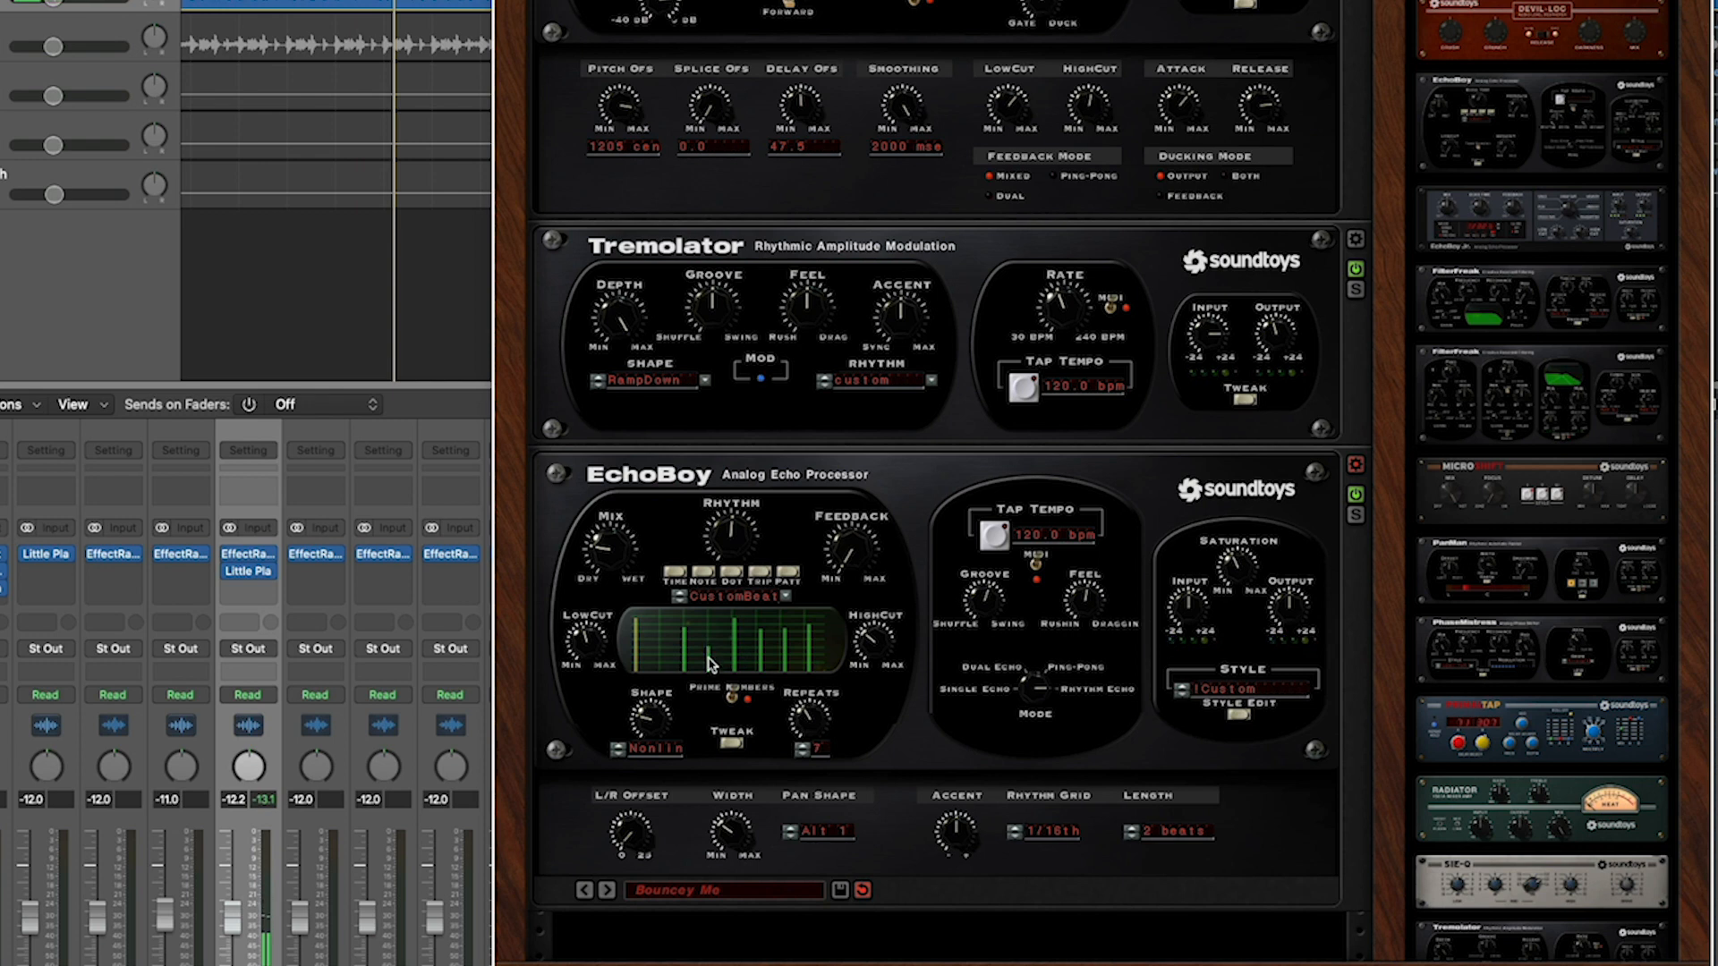
pyautogui.moveTo(710, 646)
pyautogui.mouseDown()
pyautogui.moveTo(708, 632)
pyautogui.moveTo(702, 675)
pyautogui.mouseUp()
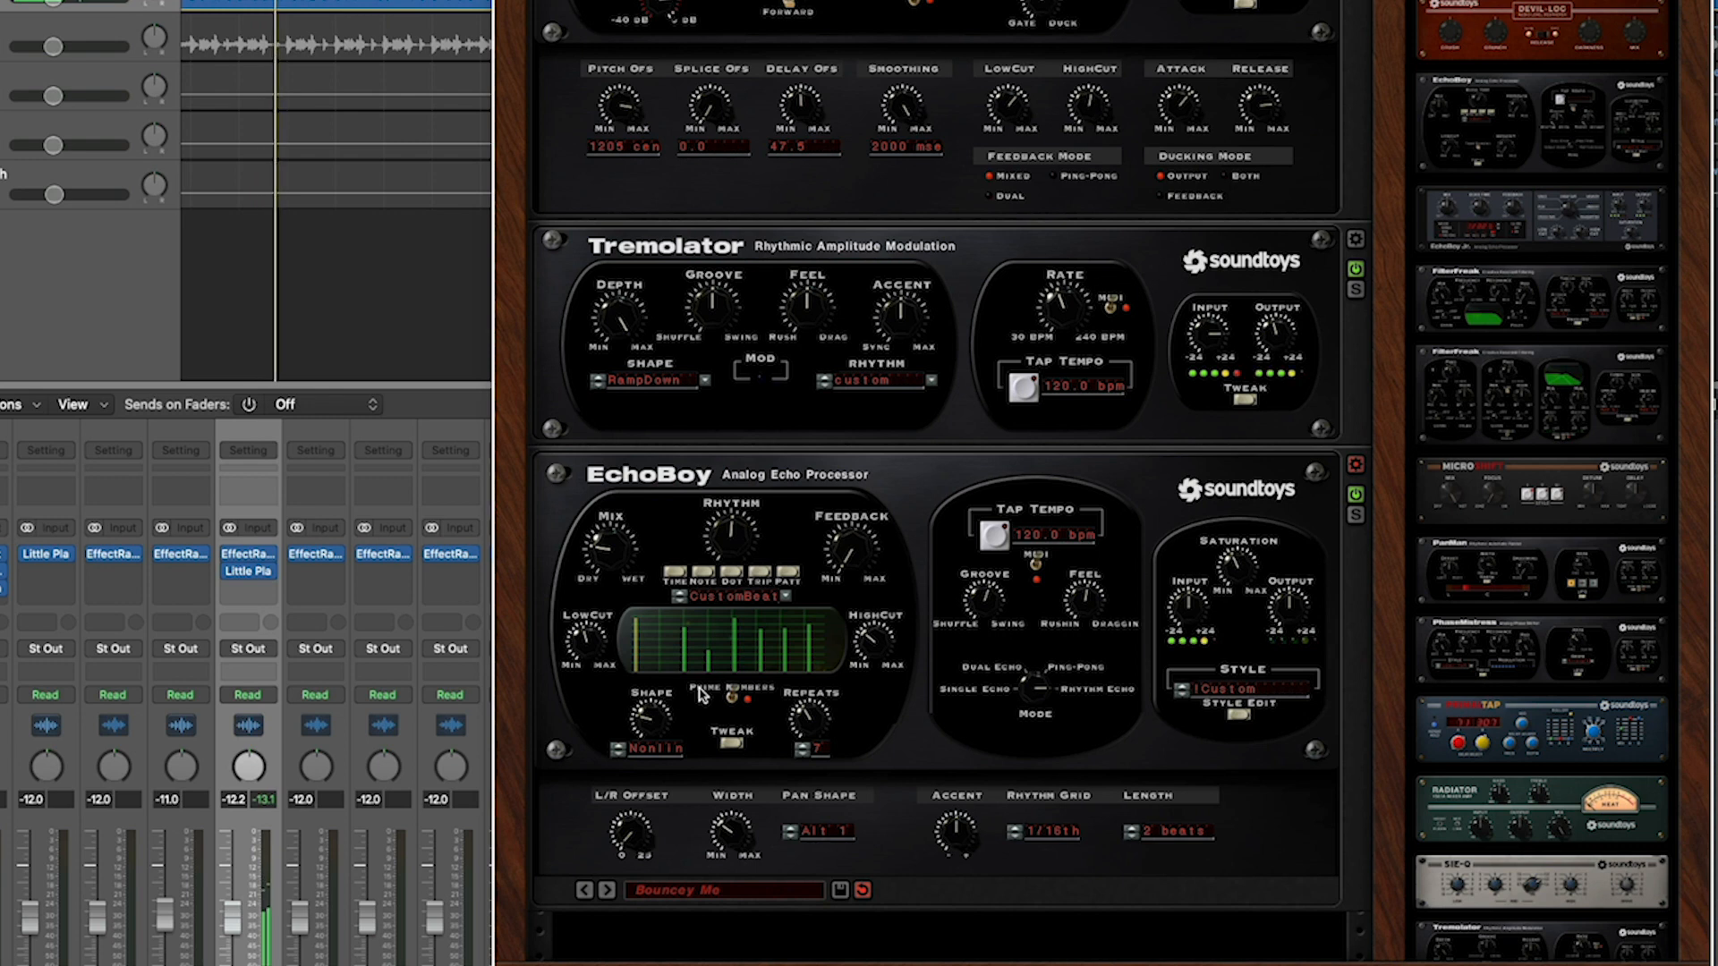
pyautogui.click(780, 665)
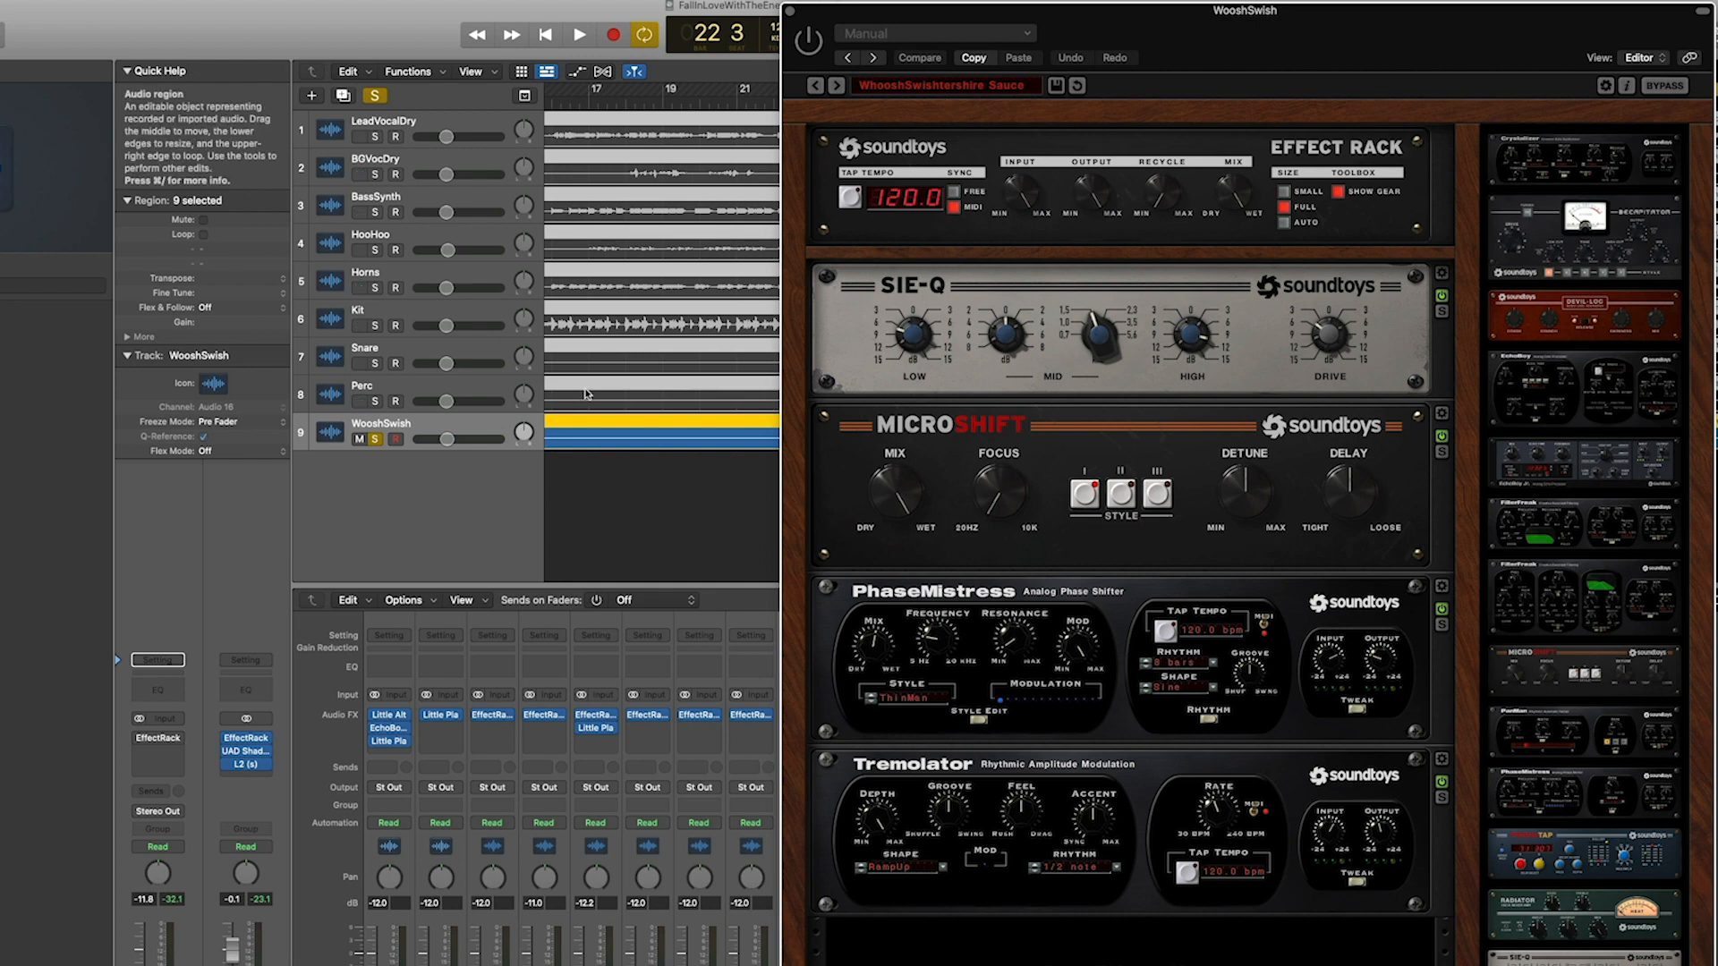
# Compare the WooshSwish track dry and with its full Effect Rack enabled
pyautogui.press('space')
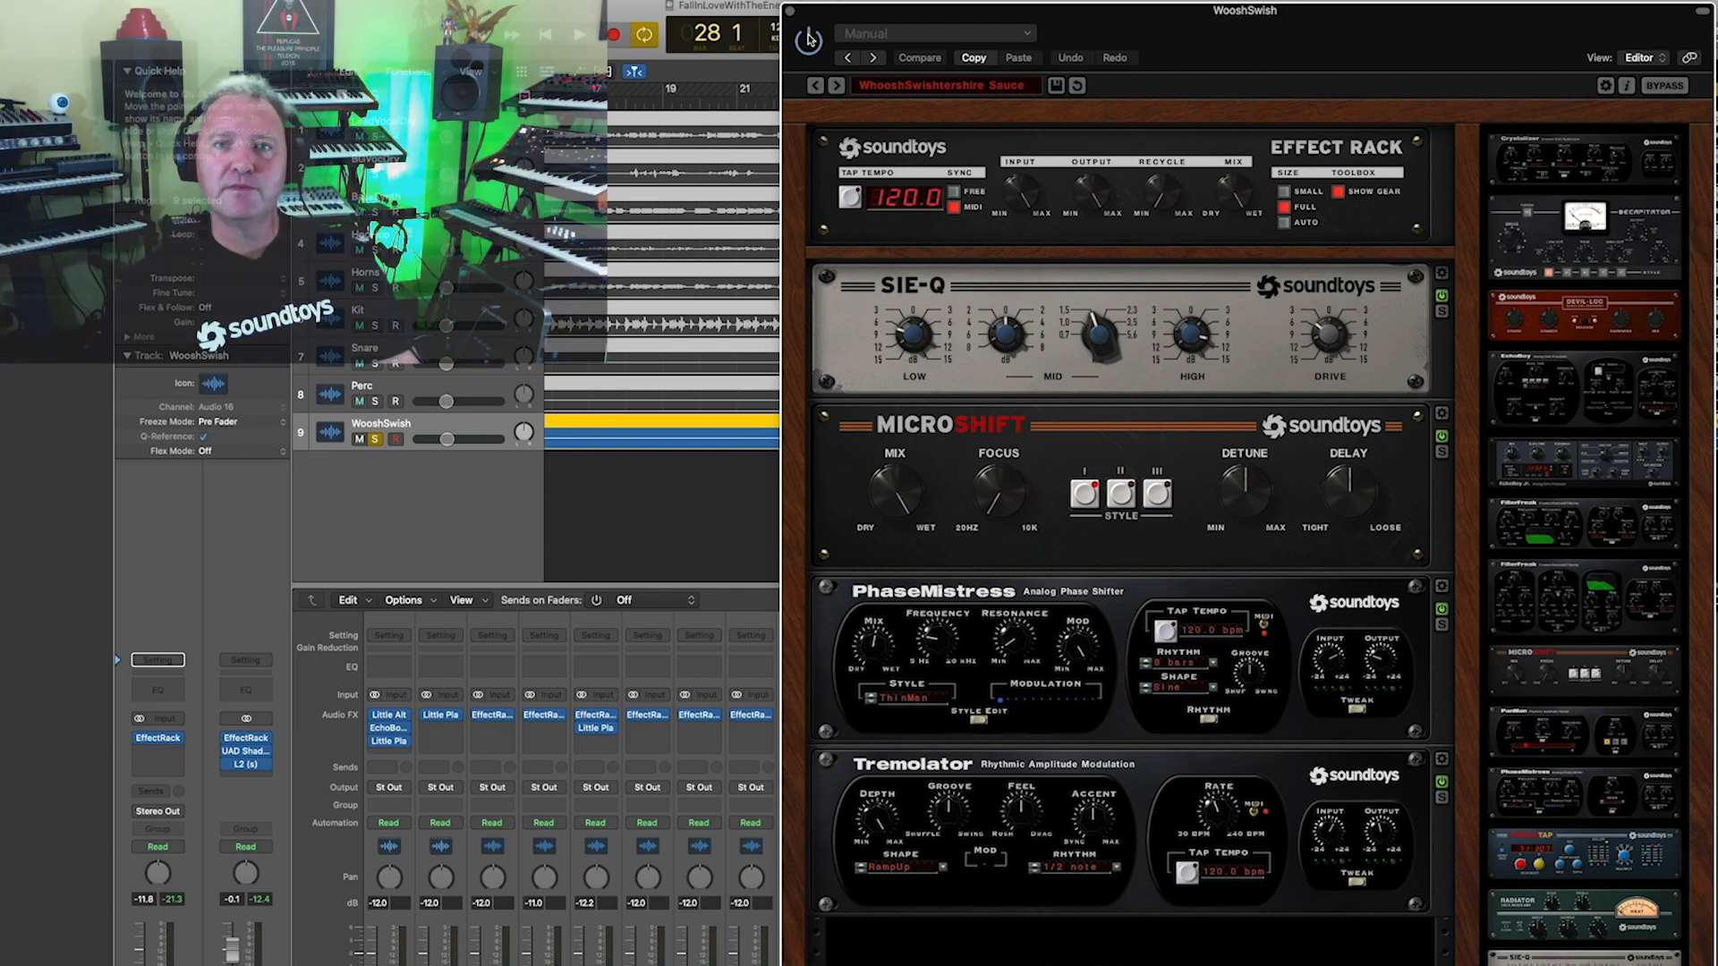
pyautogui.press('space')
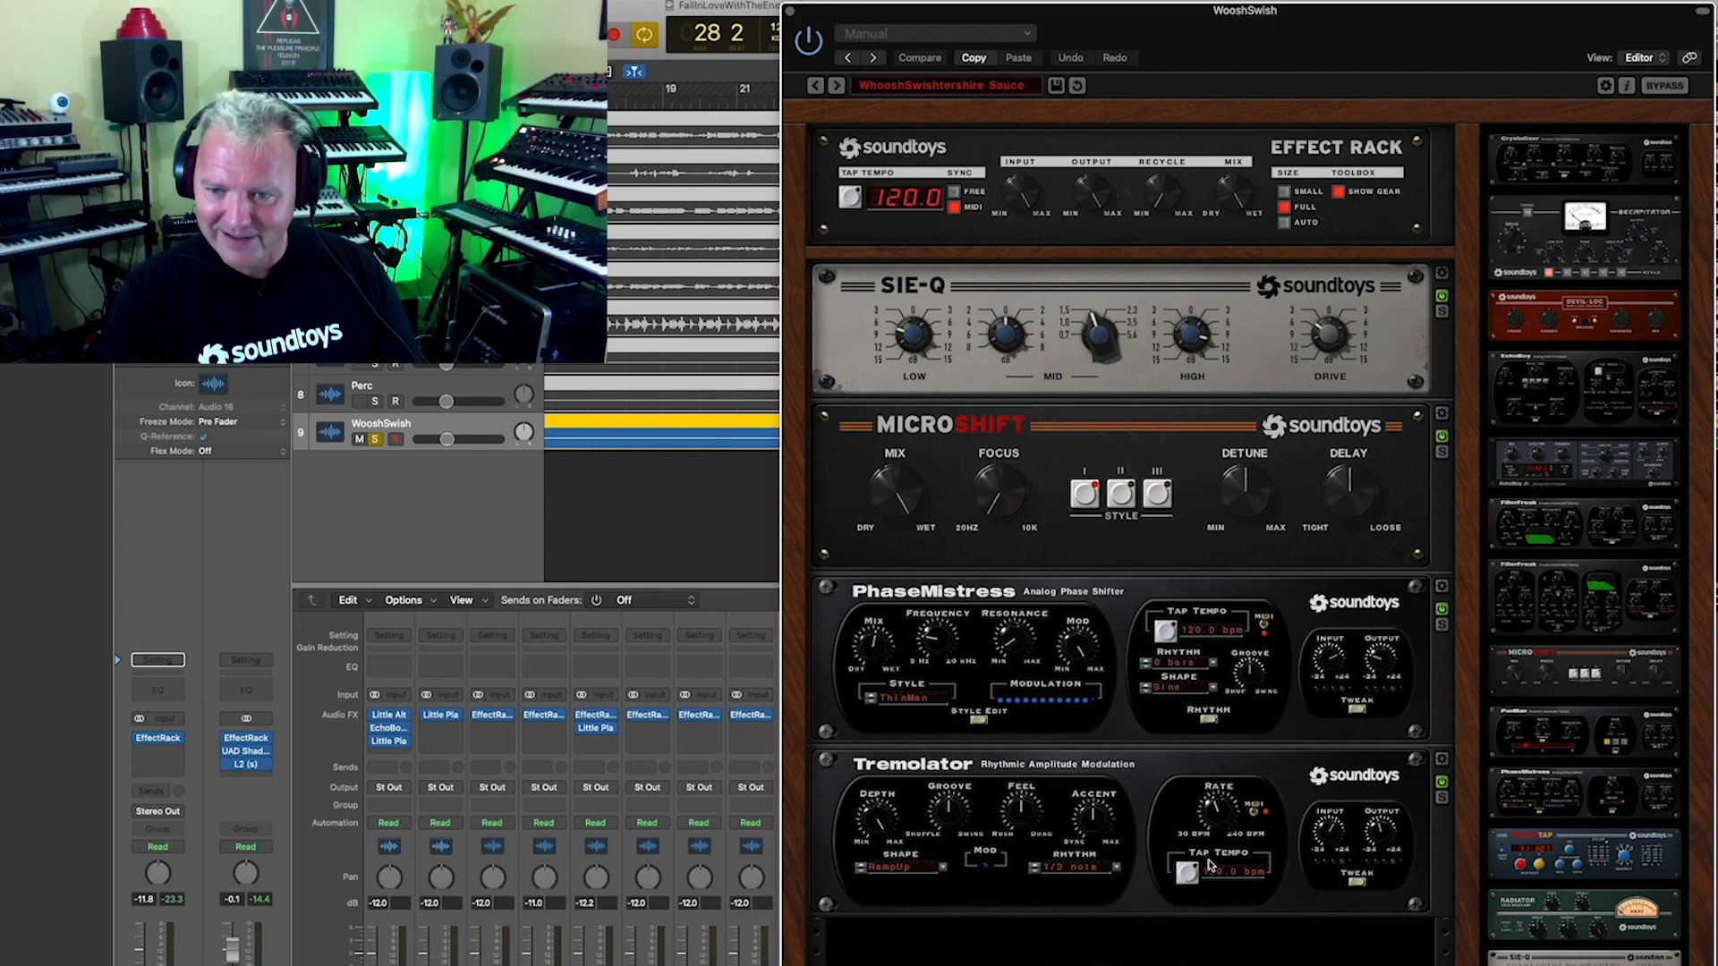
# Turn off PhaseMistress, MicroShift and SIE-Q in the WooshSwish rack, leaving only Tremolator active
pyautogui.click(1441, 609)
pyautogui.click(1441, 438)
pyautogui.click(1441, 296)
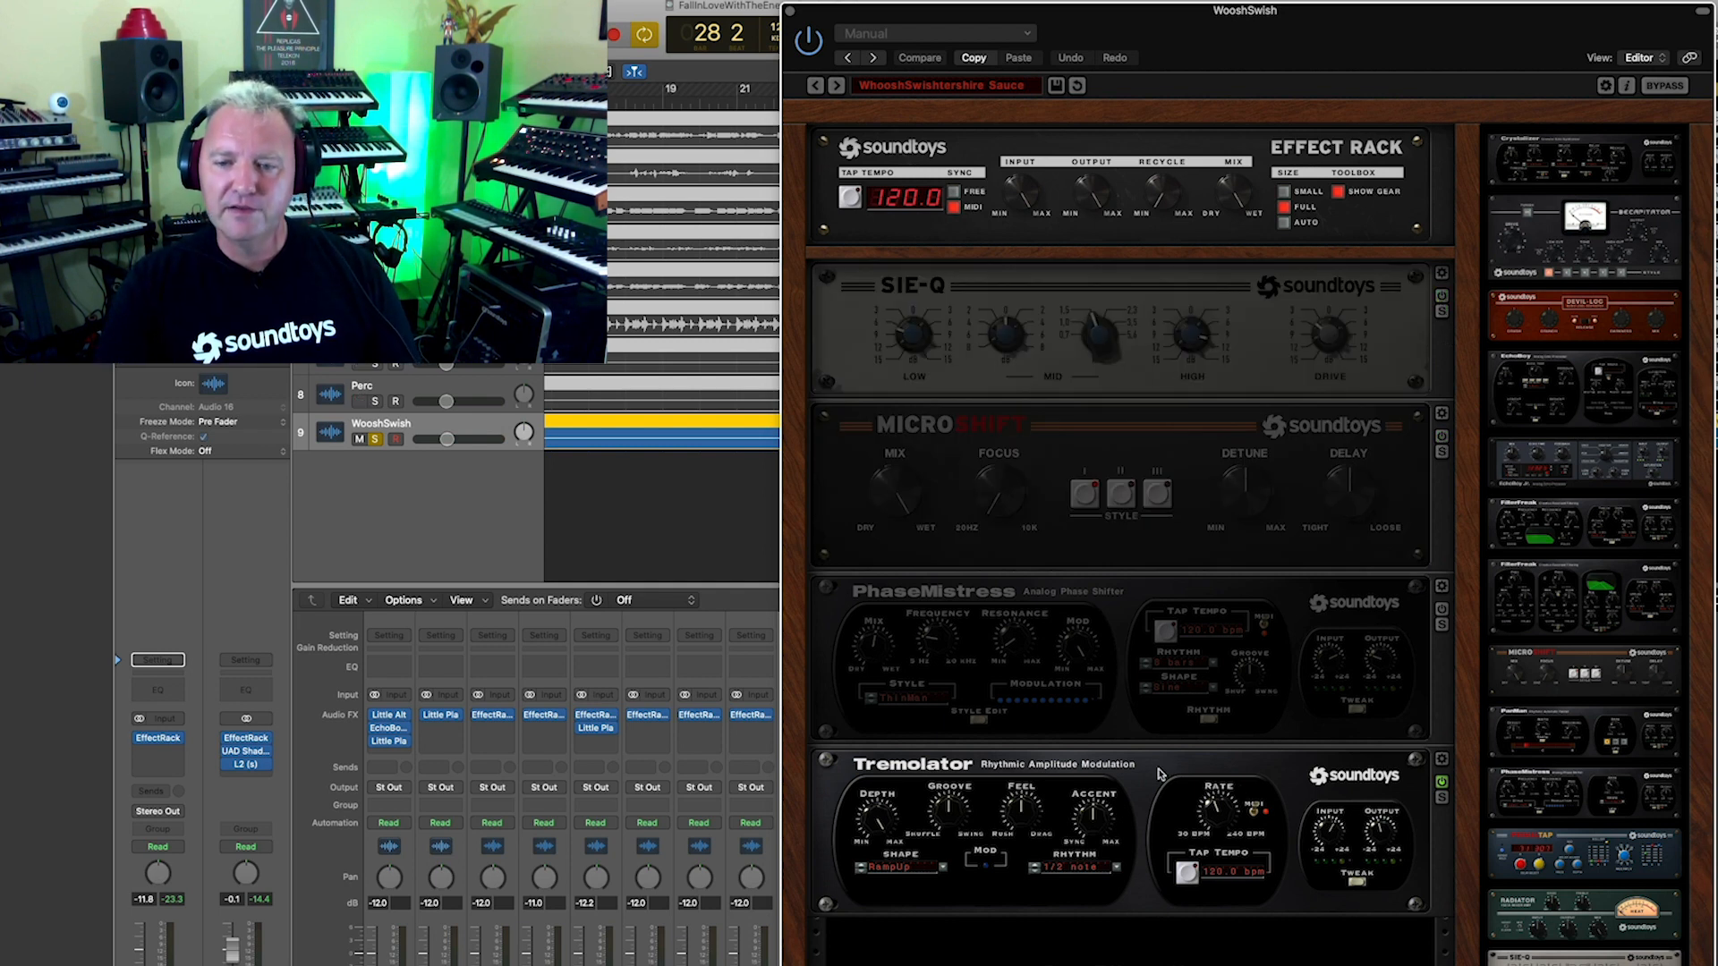
# Show Tremolator's extended settings in the WooshSwish rack and audition its RampUp shape with the 1/2 note rhythm
pyautogui.click(1358, 885)
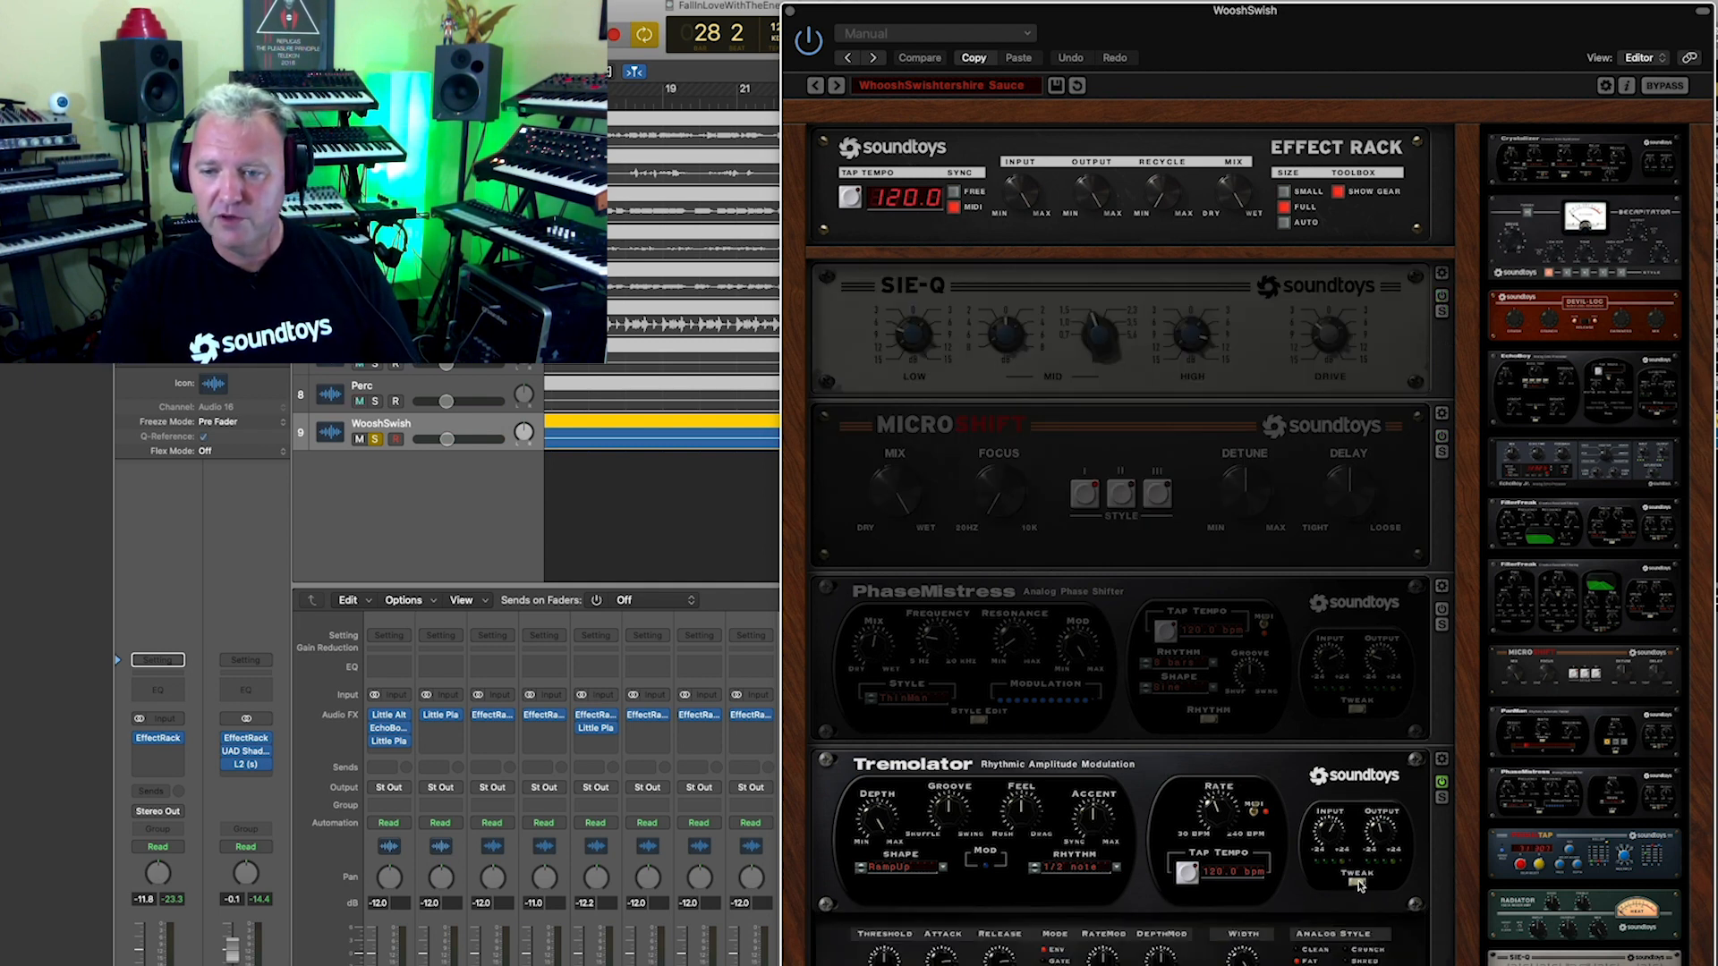
pyautogui.scroll(-5, 1402, 782)
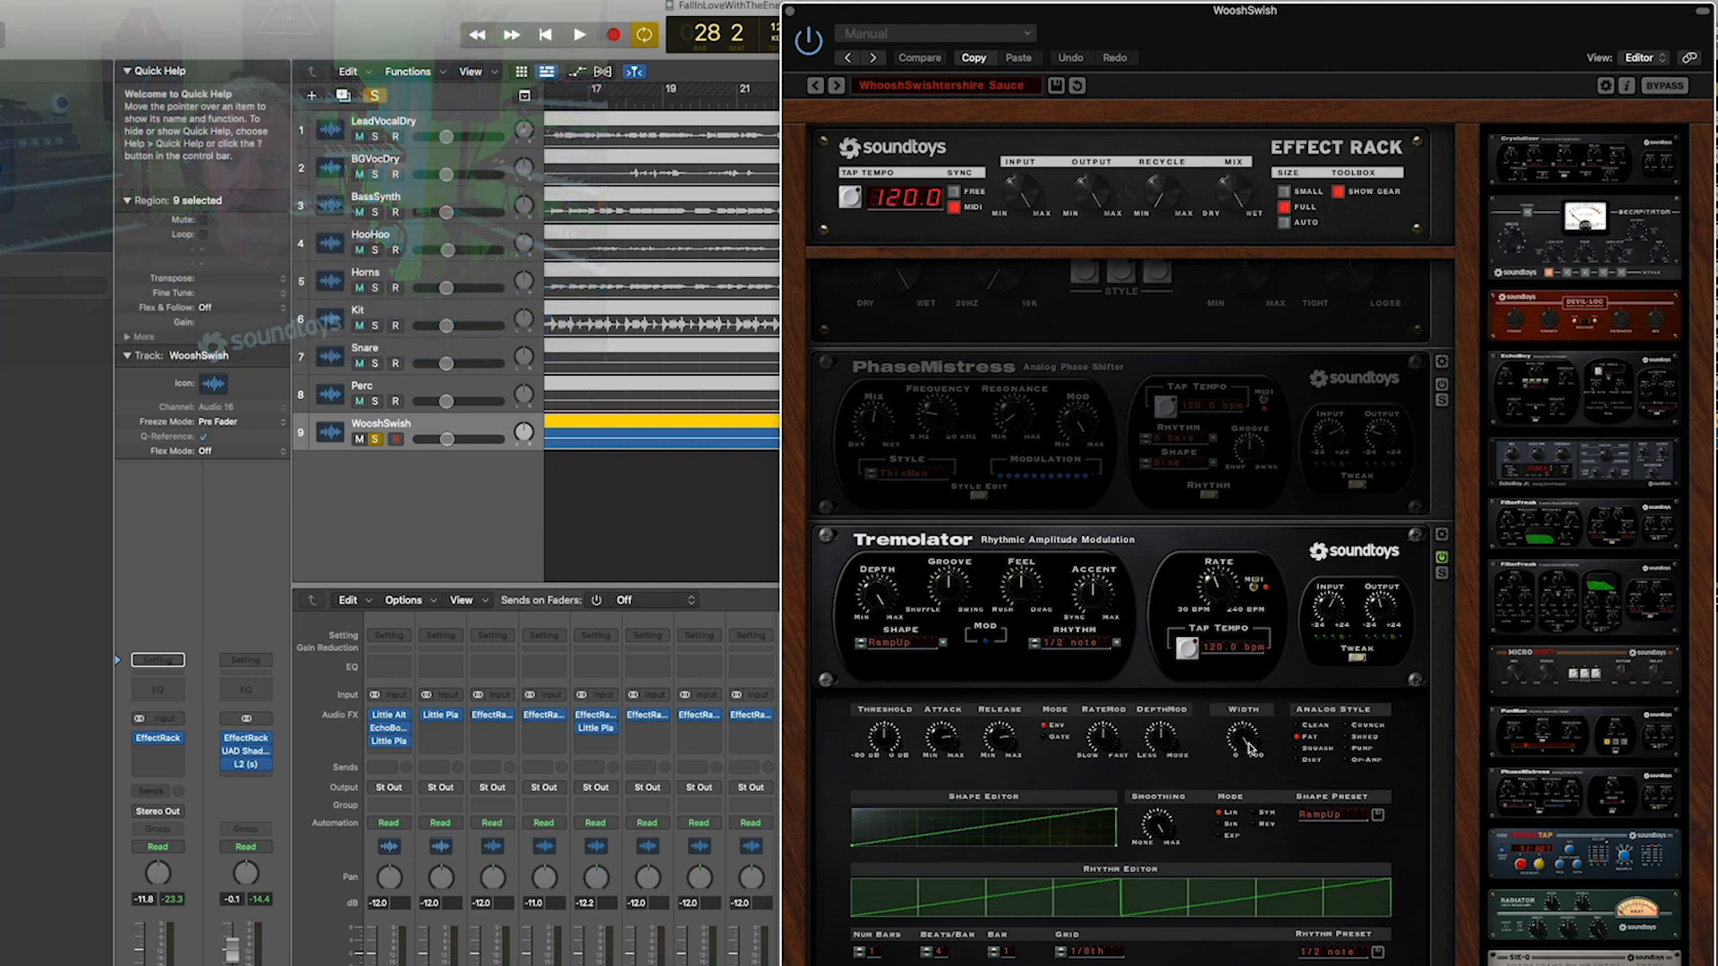
pyautogui.press('space')
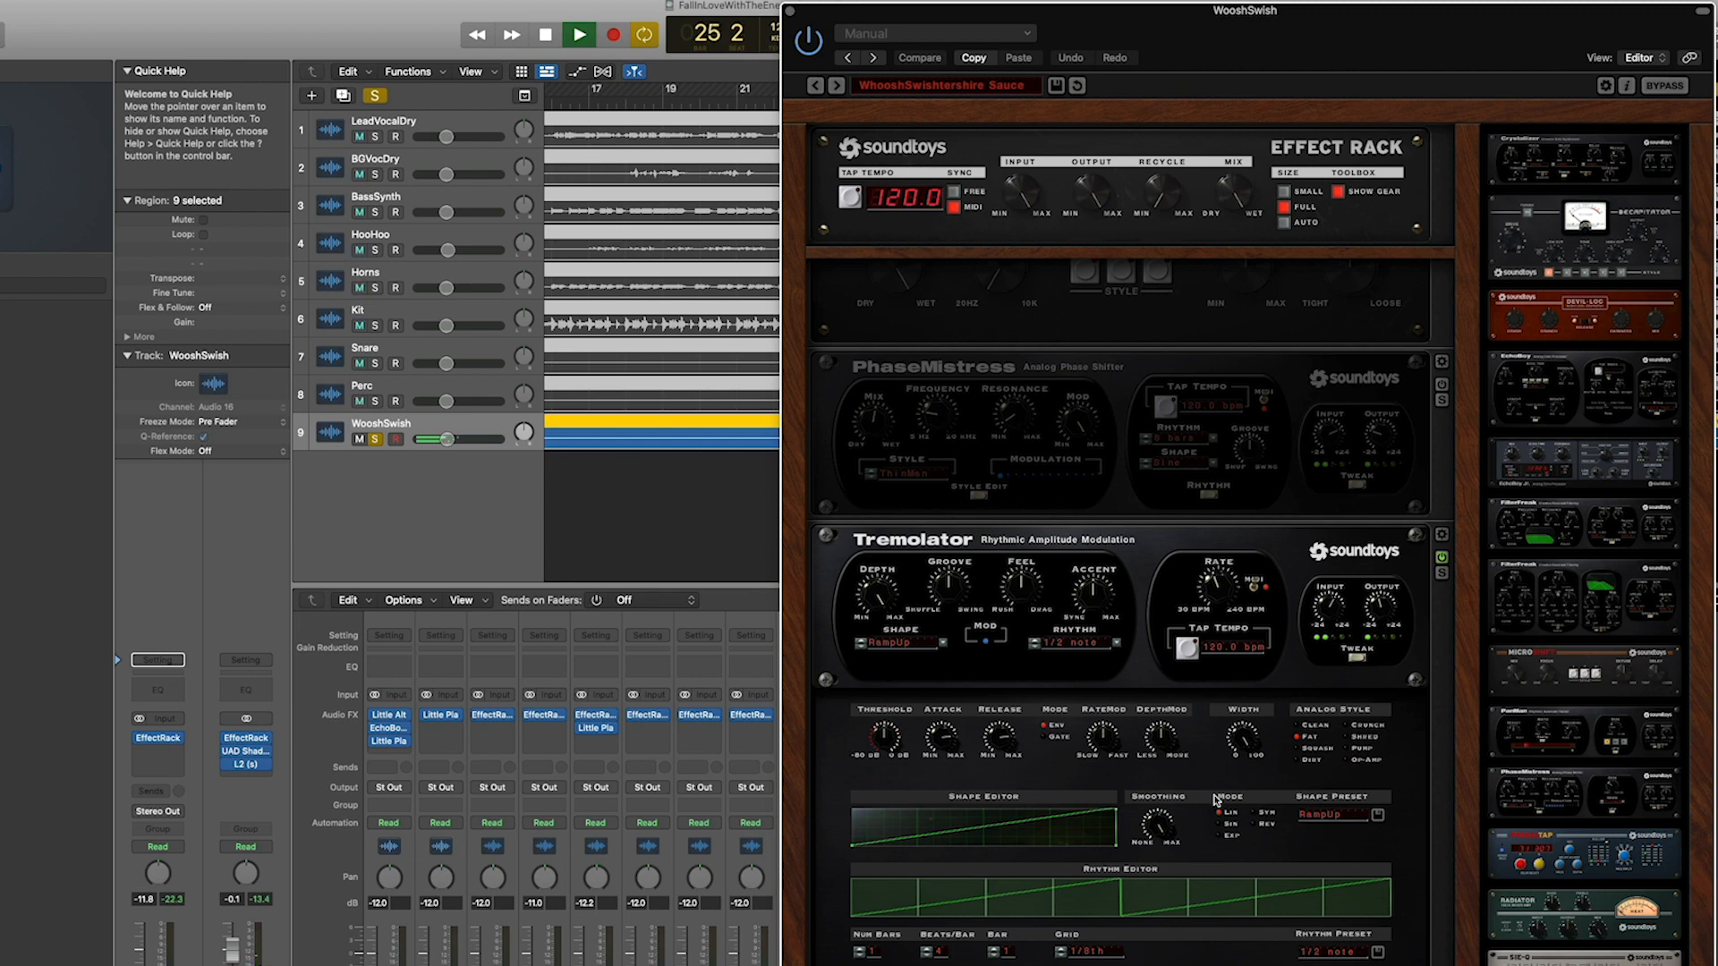
pyautogui.press('space')
# Set Tremolator's shape to RampDown and its rhythm to 1/32nd, then audition the result on WooshSwish
pyautogui.click(900, 644)
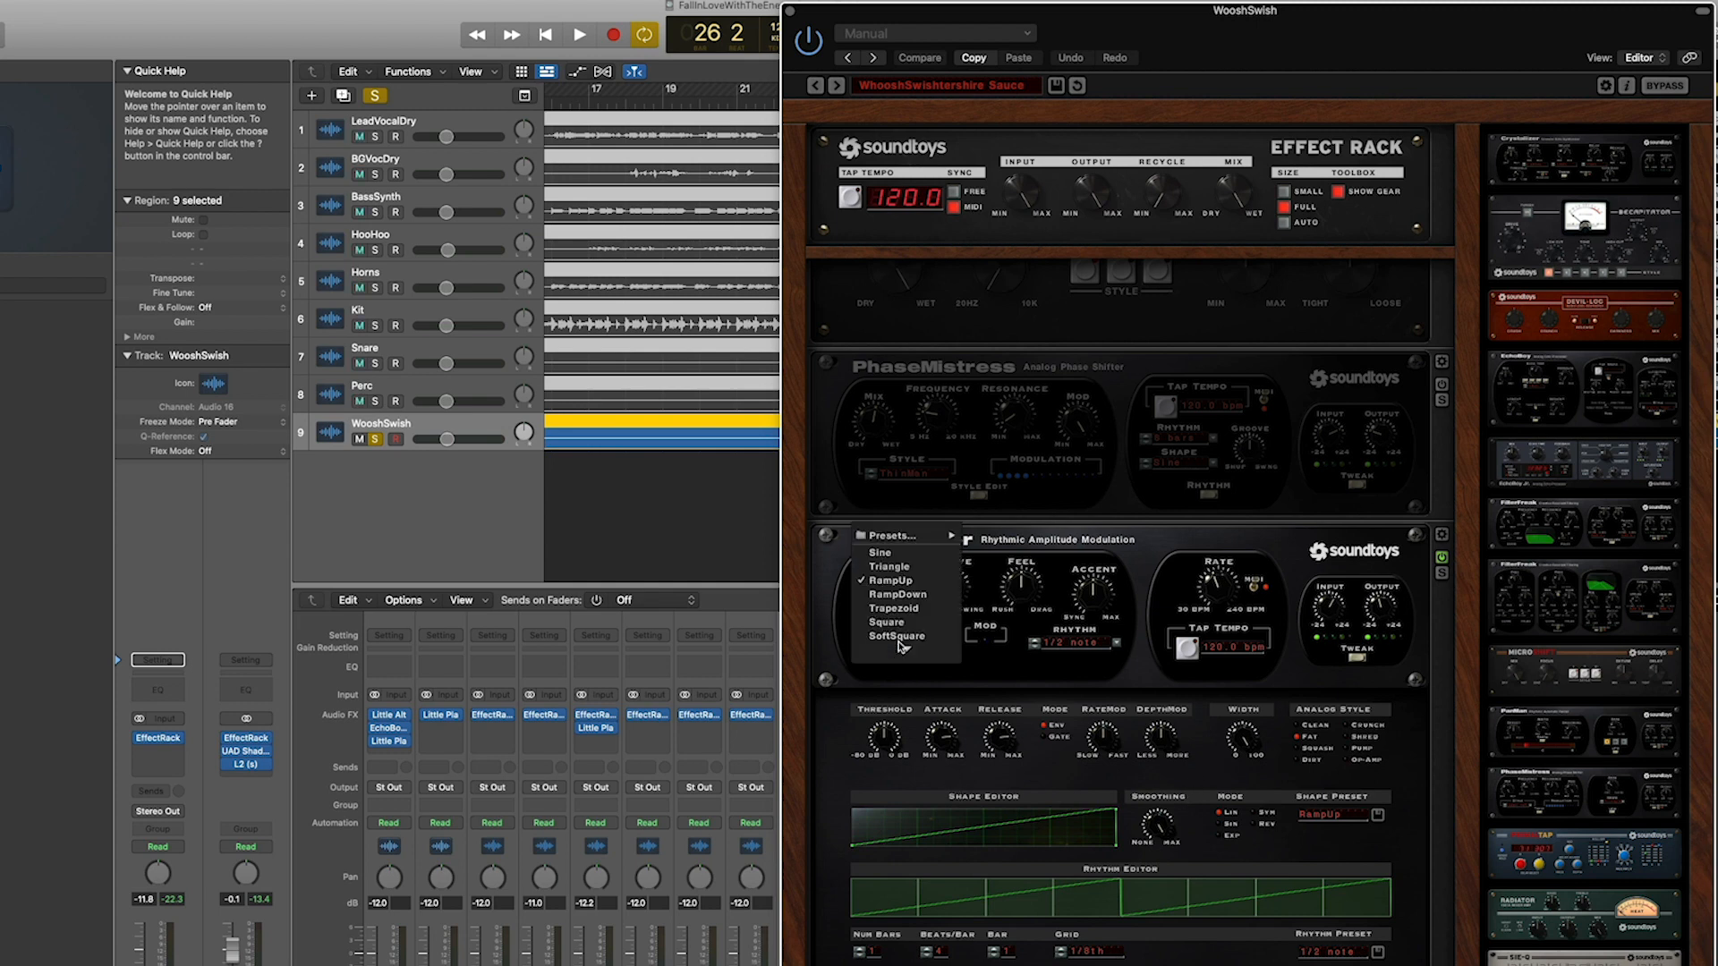
pyautogui.click(897, 594)
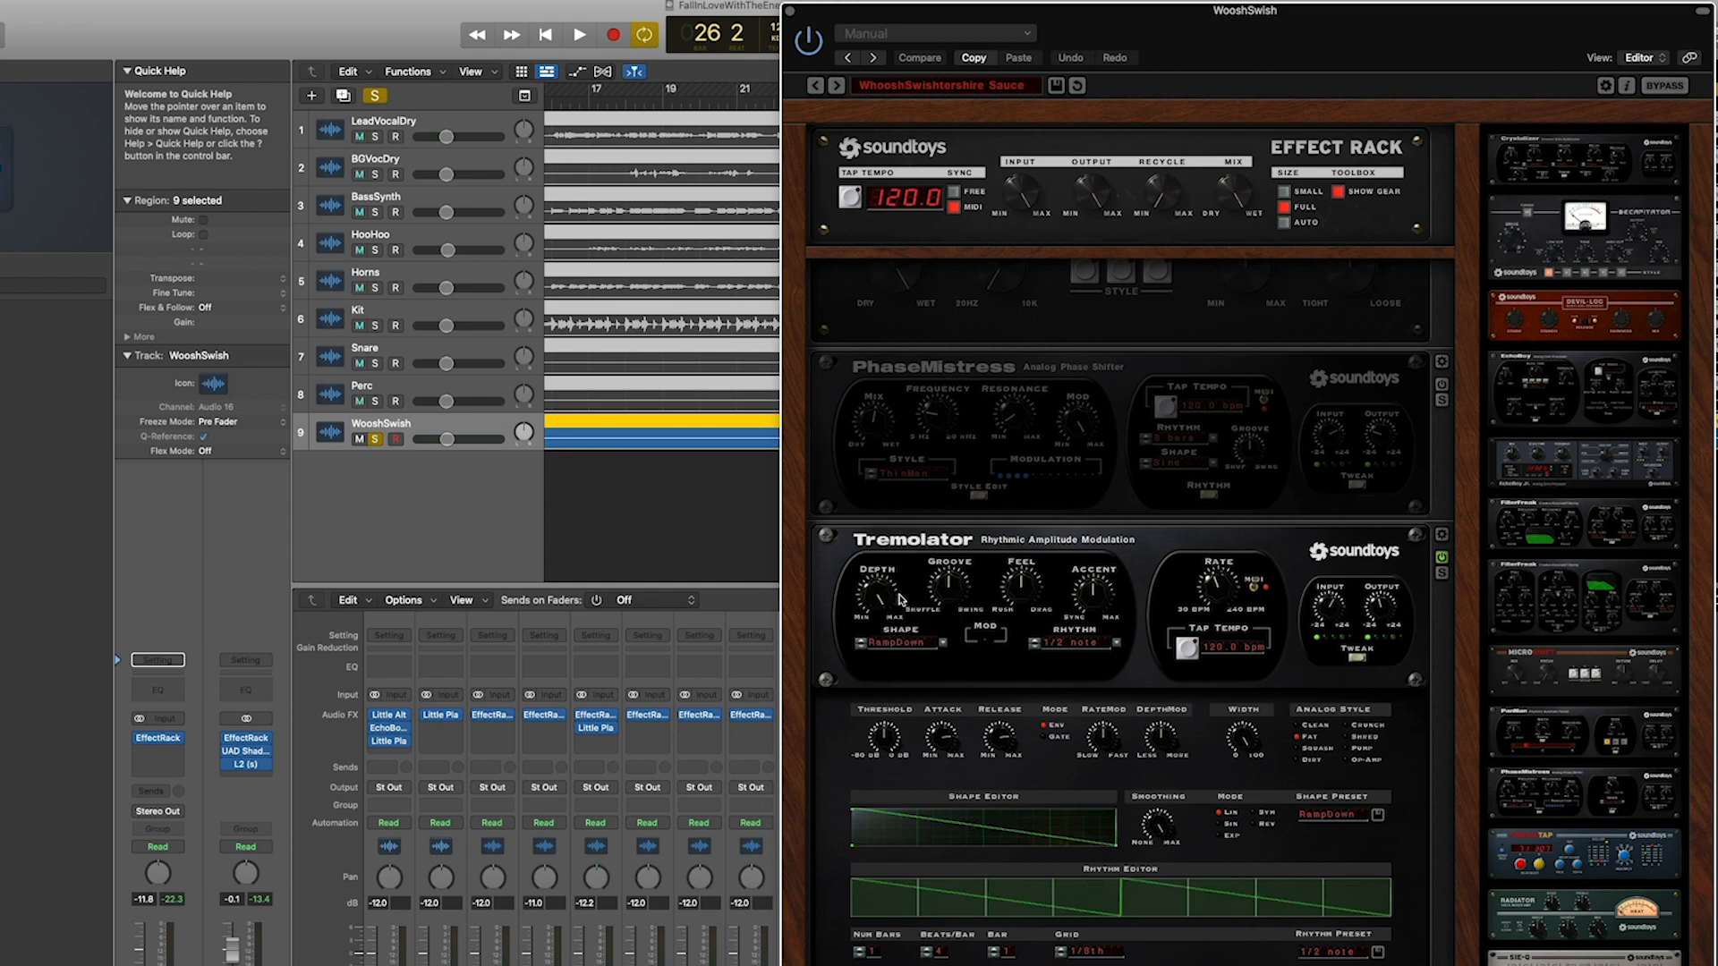
pyautogui.click(1035, 644)
pyautogui.click(1035, 644)
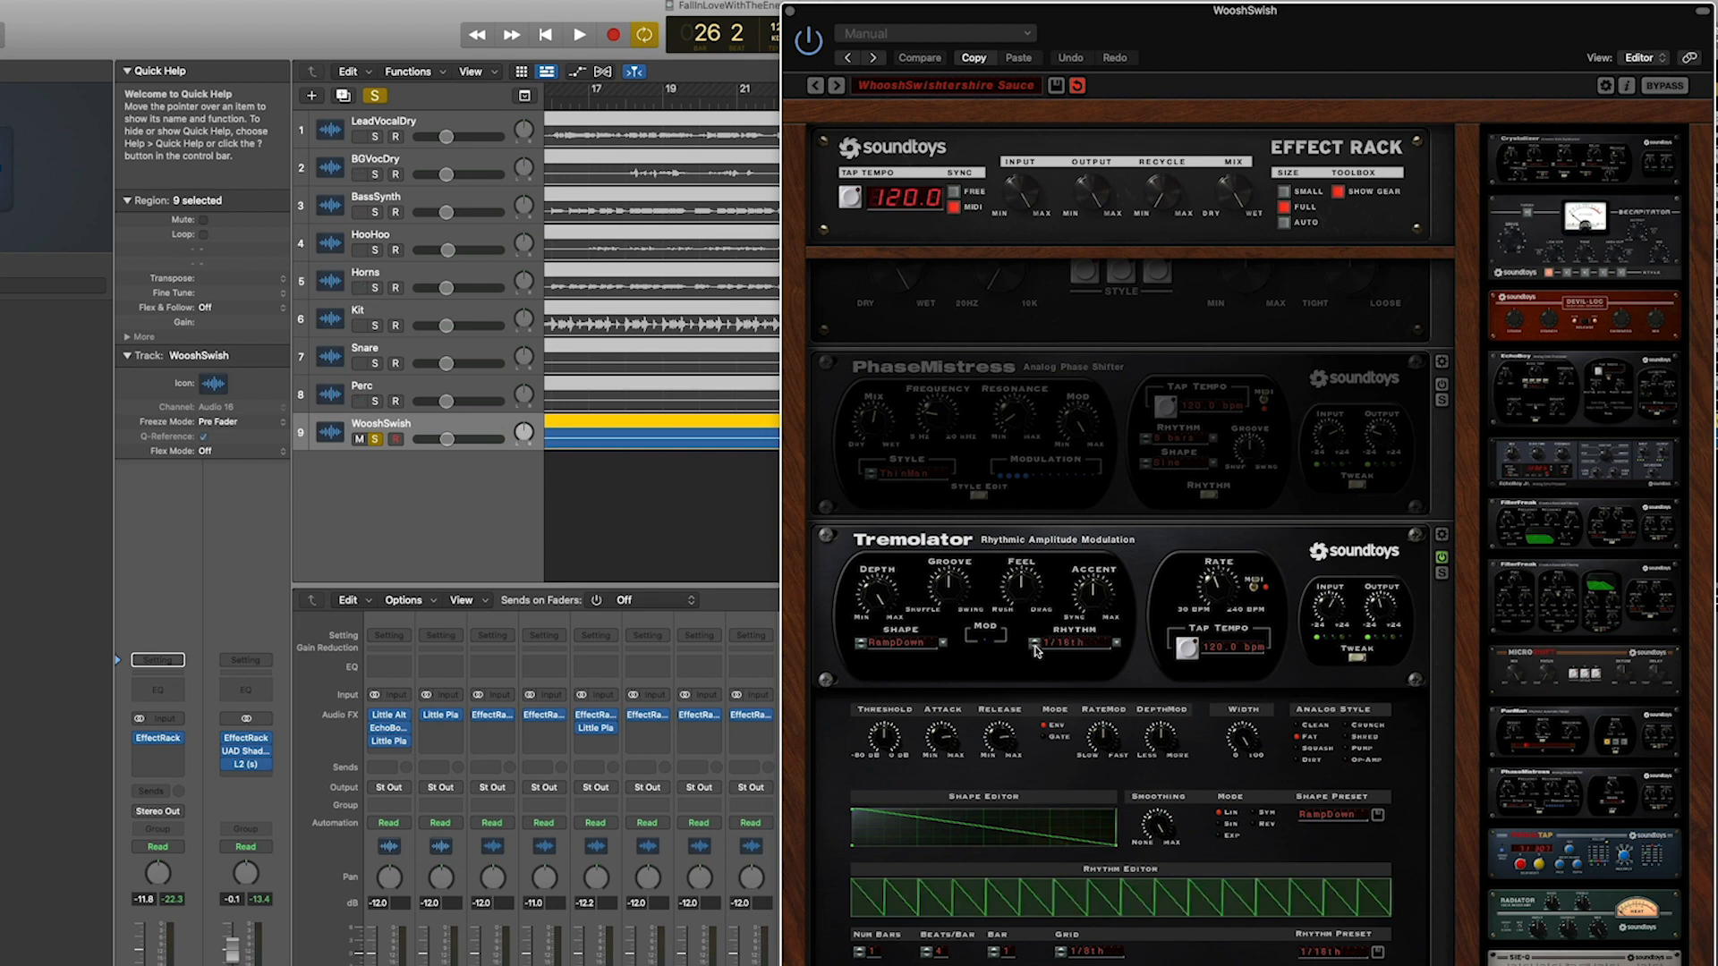
pyautogui.click(1035, 644)
pyautogui.press('space')
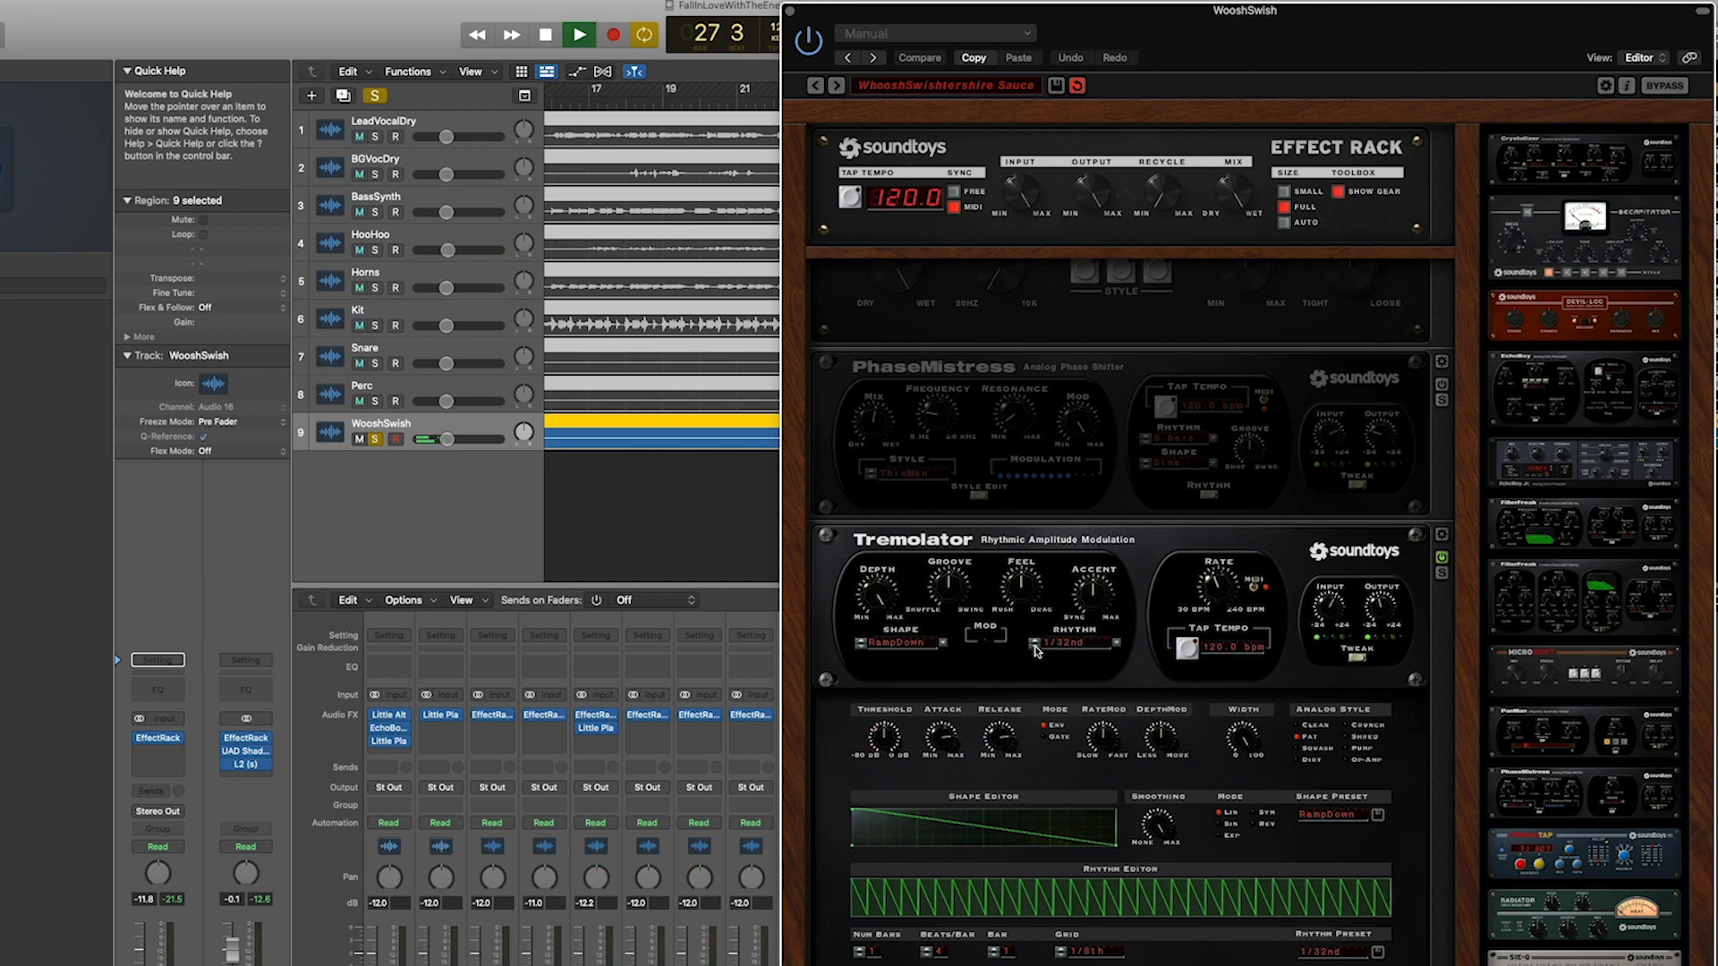
pyautogui.press('space')
# Change Tremolator's shape to Sine and audition it on the WooshSwish track
pyautogui.click(861, 643)
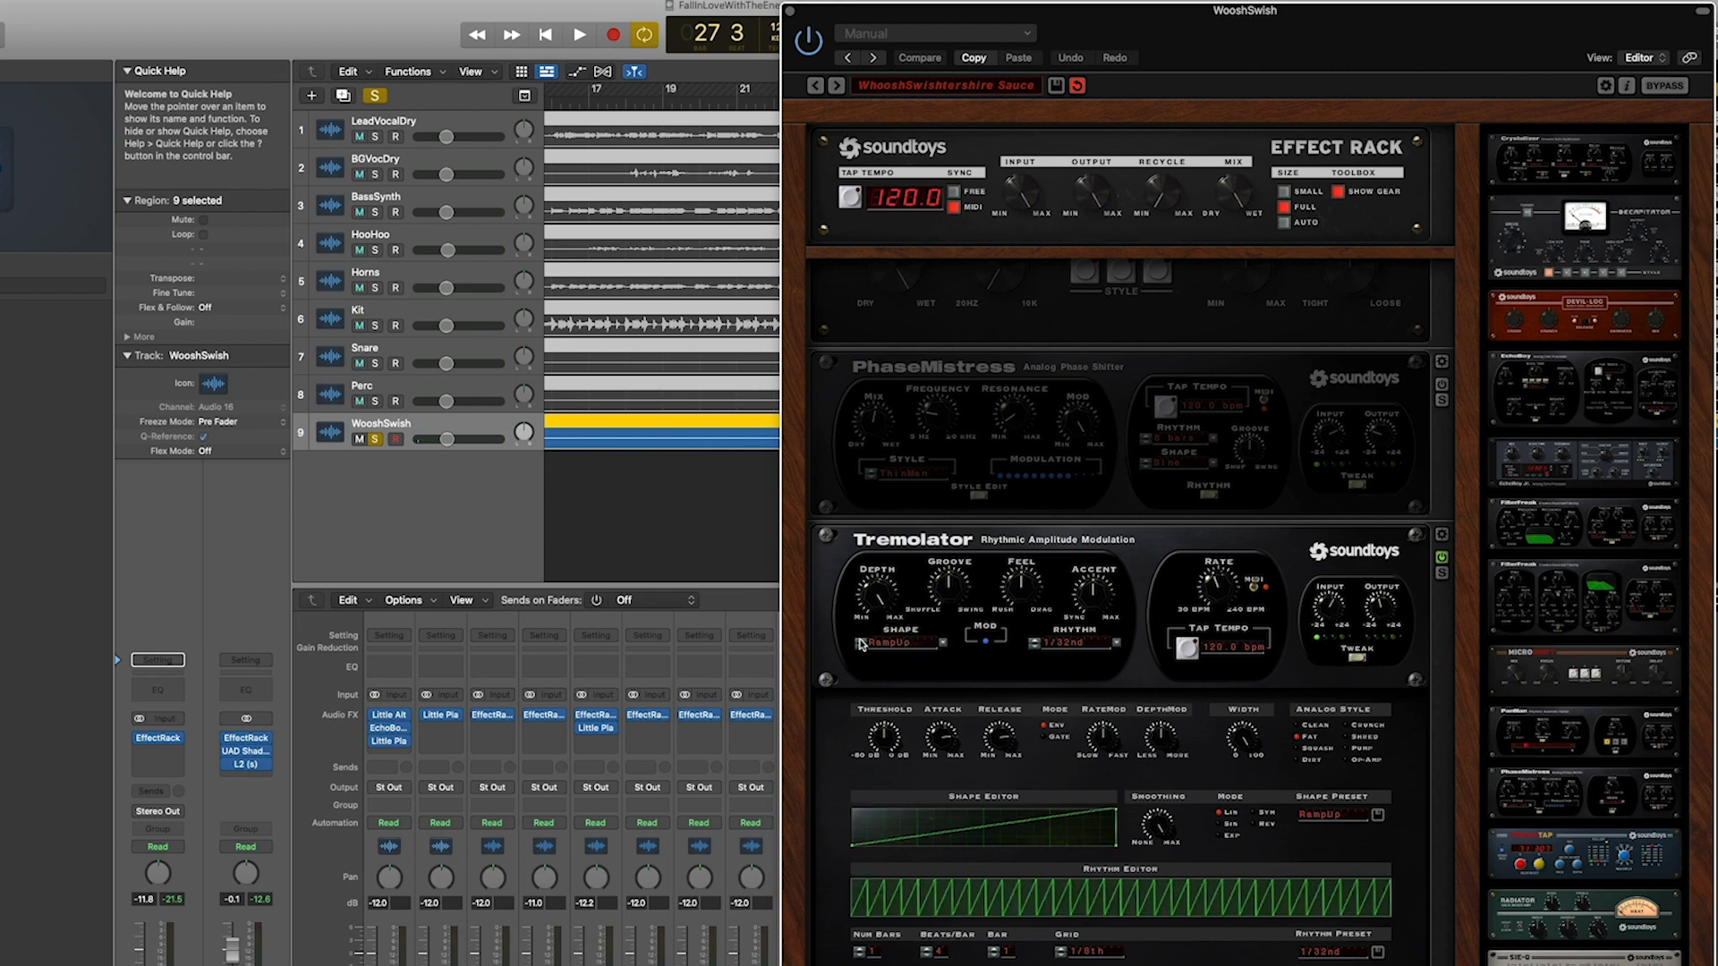
pyautogui.click(861, 642)
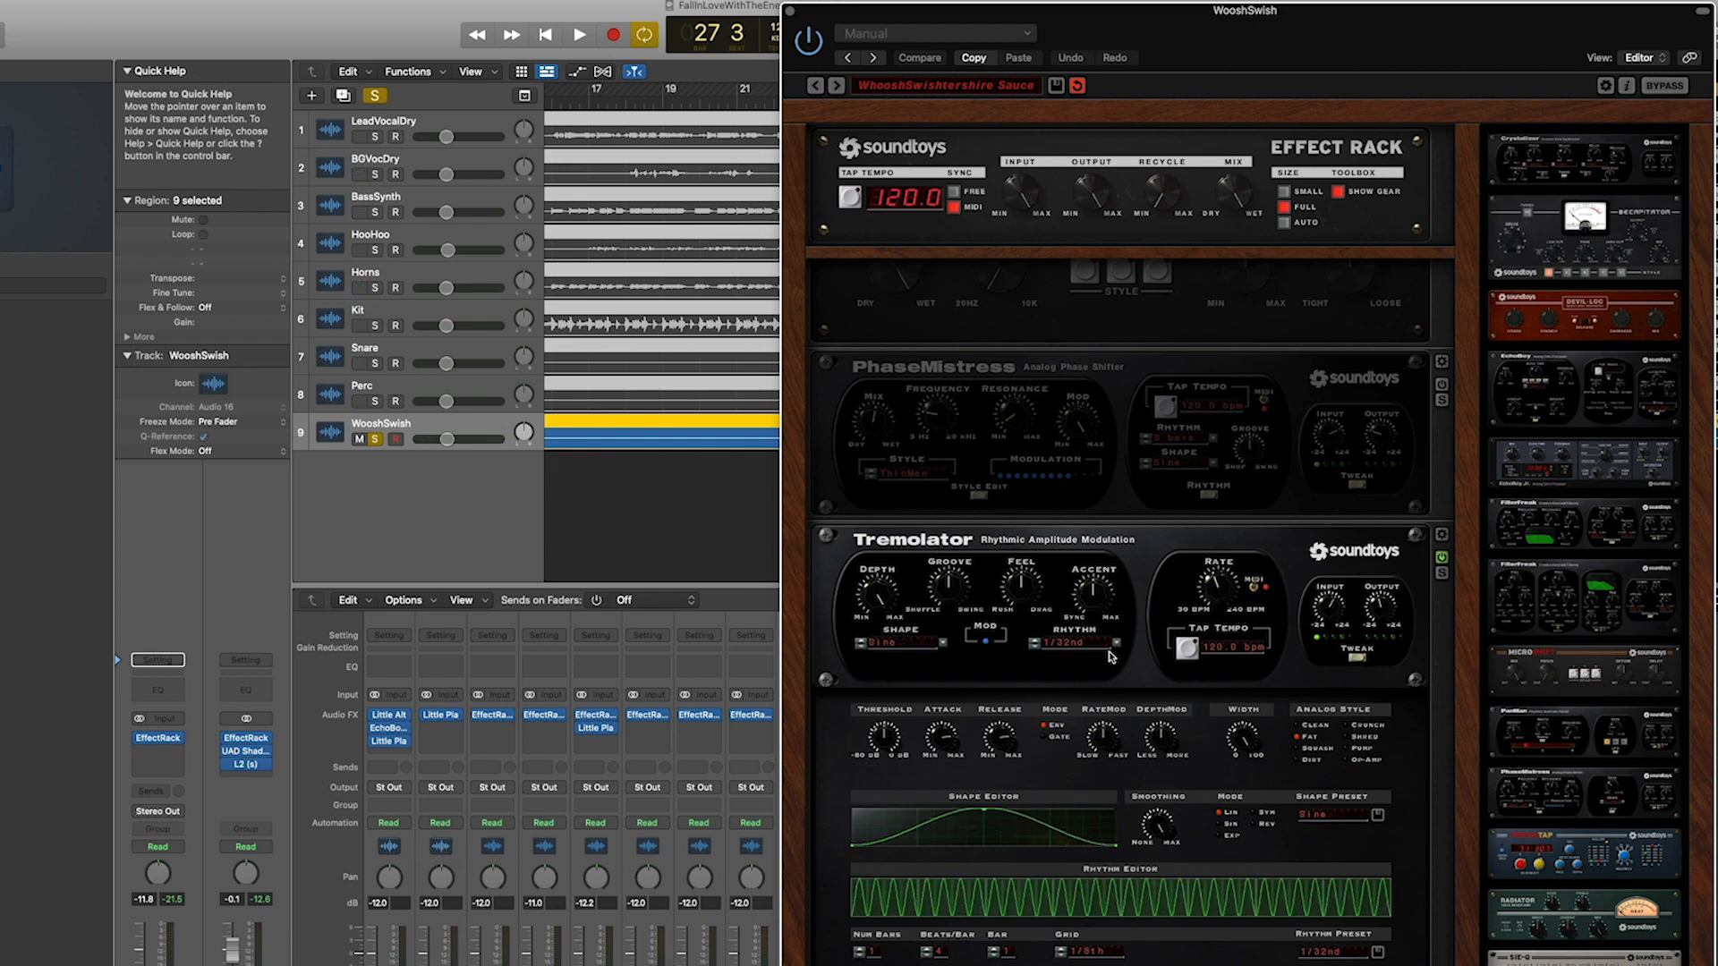
pyautogui.press('space')
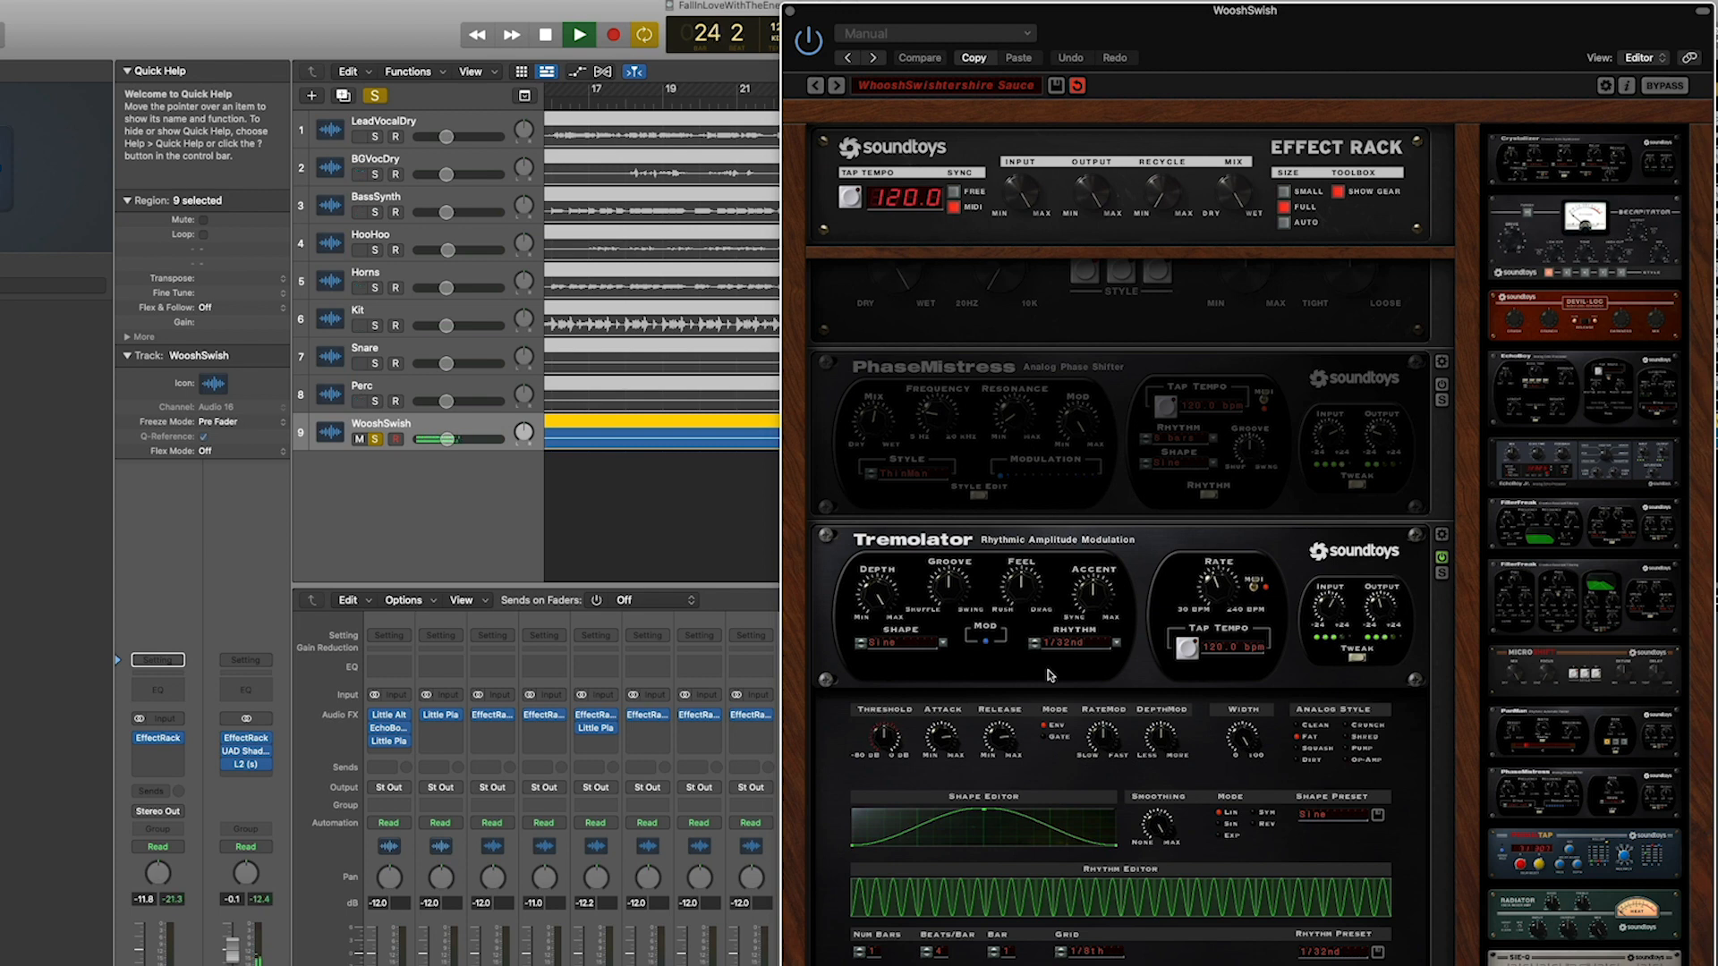
pyautogui.press('space')
# Set Tremolator's rhythm to 1/4 note
pyautogui.click(1033, 640)
pyautogui.click(1034, 640)
pyautogui.click(1033, 640)
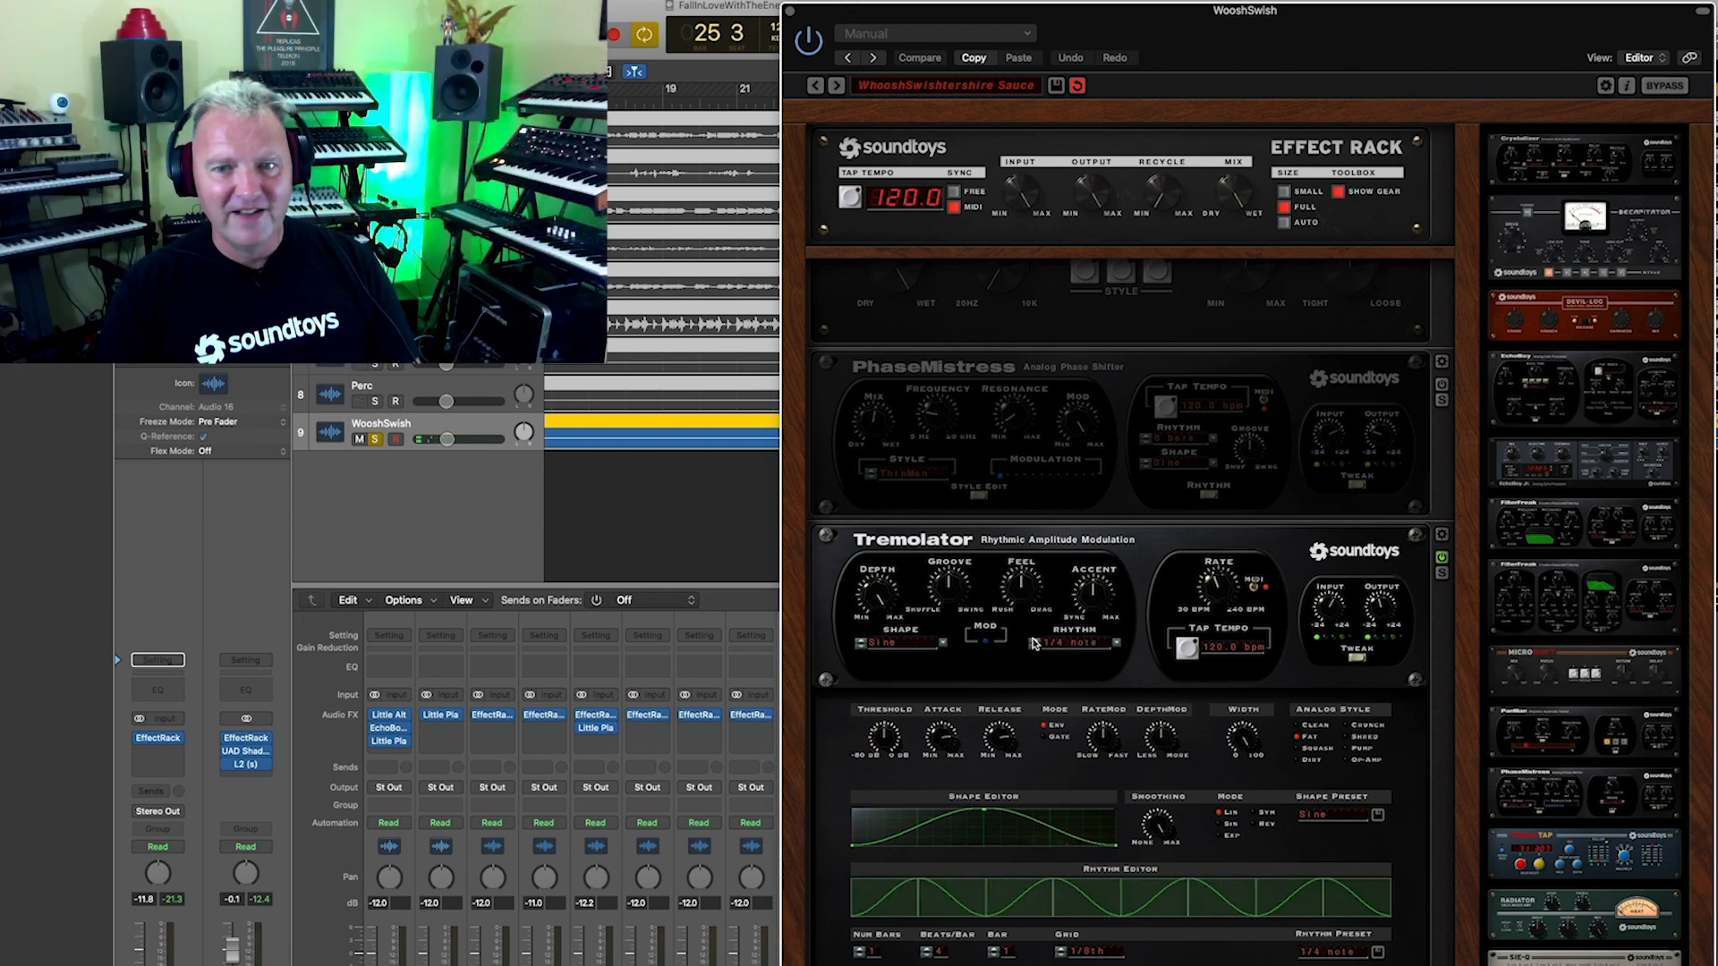
# Set Tremolator's rhythm to 1/2 note, audition it on WooshSwish, and collapse its extended settings
pyautogui.click(1033, 640)
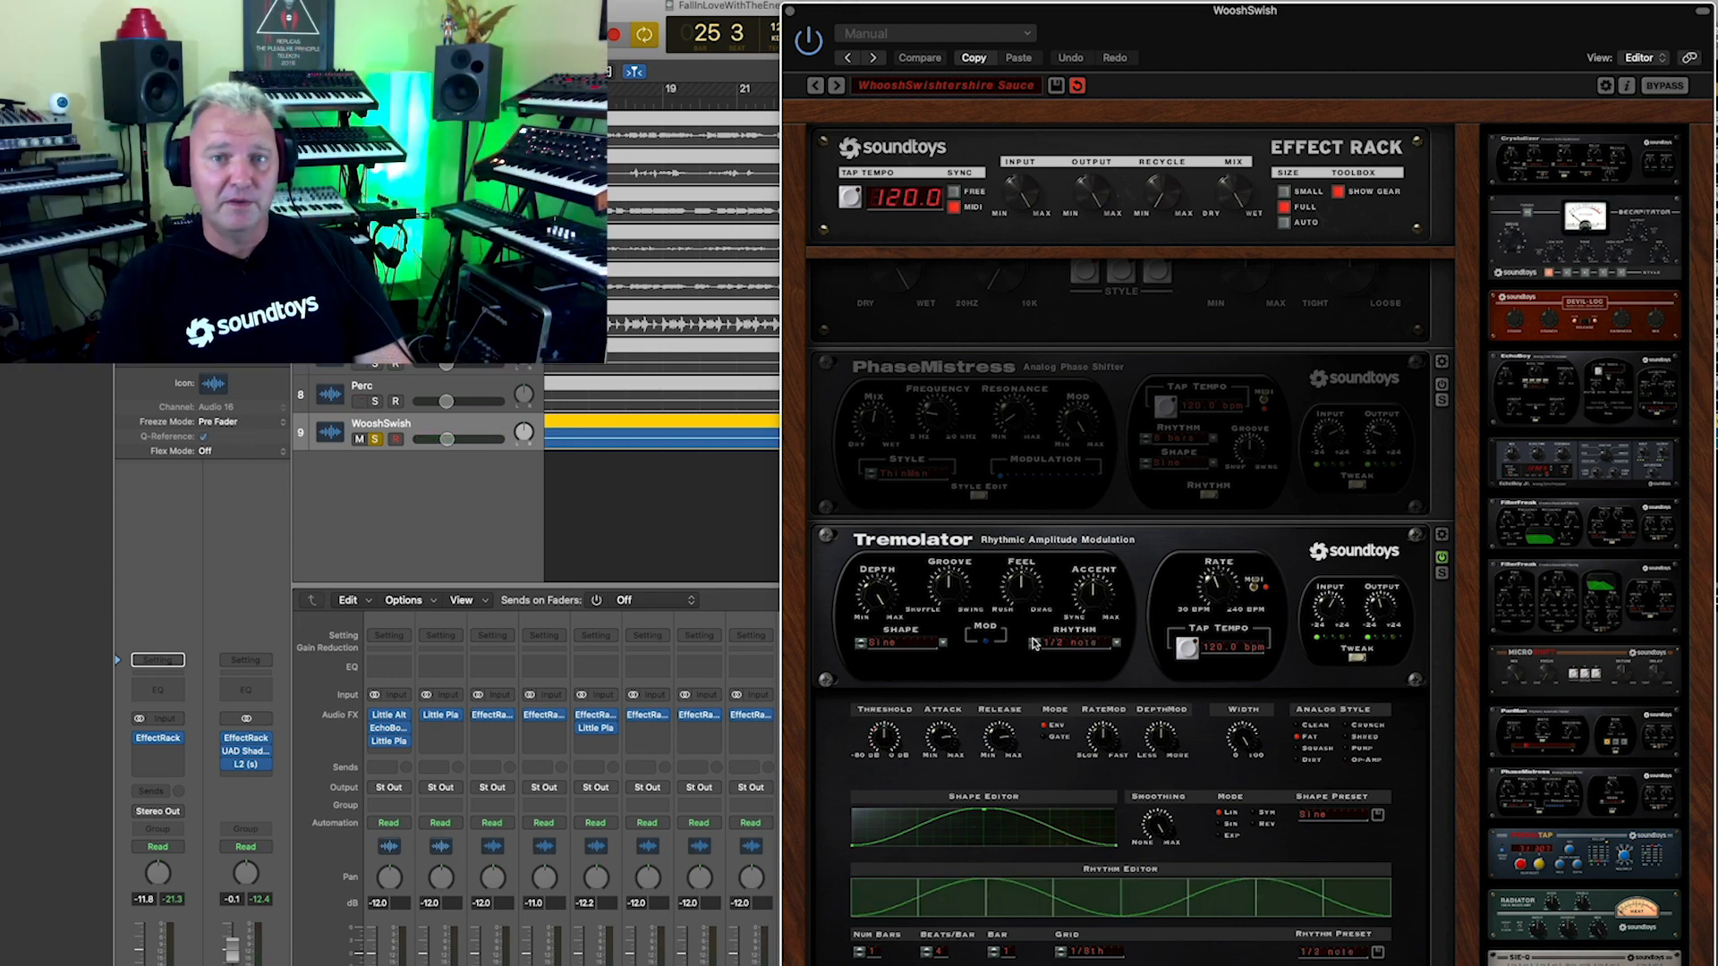
pyautogui.click(1248, 738)
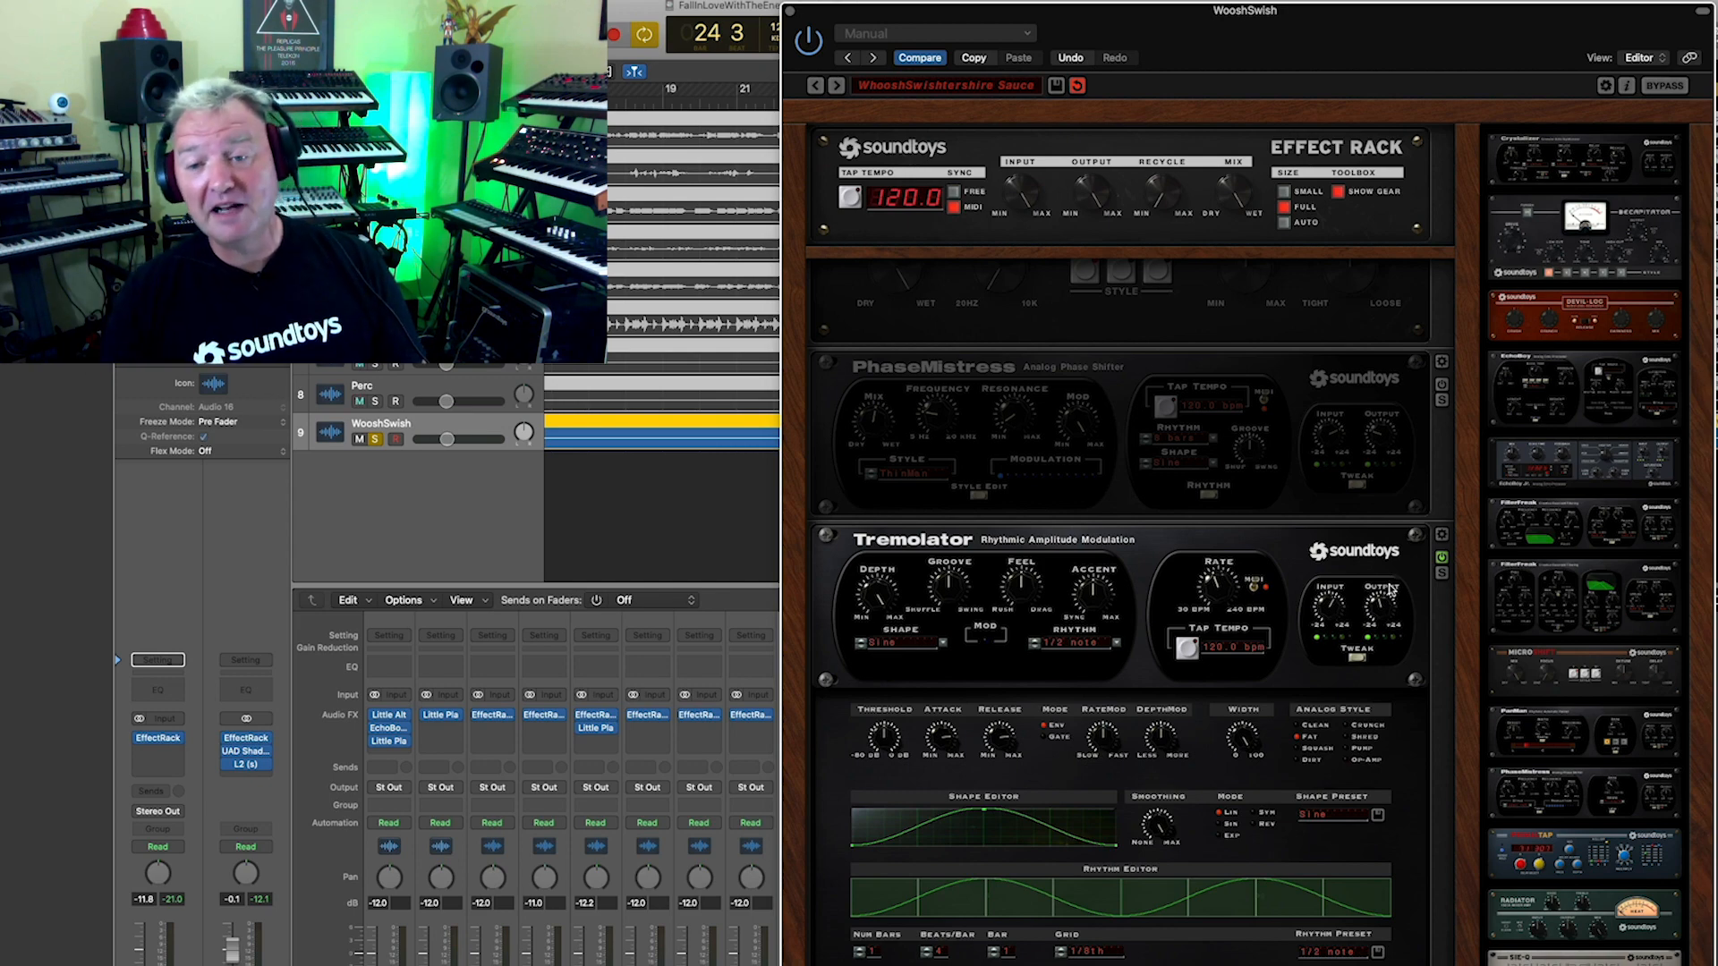
pyautogui.click(1358, 660)
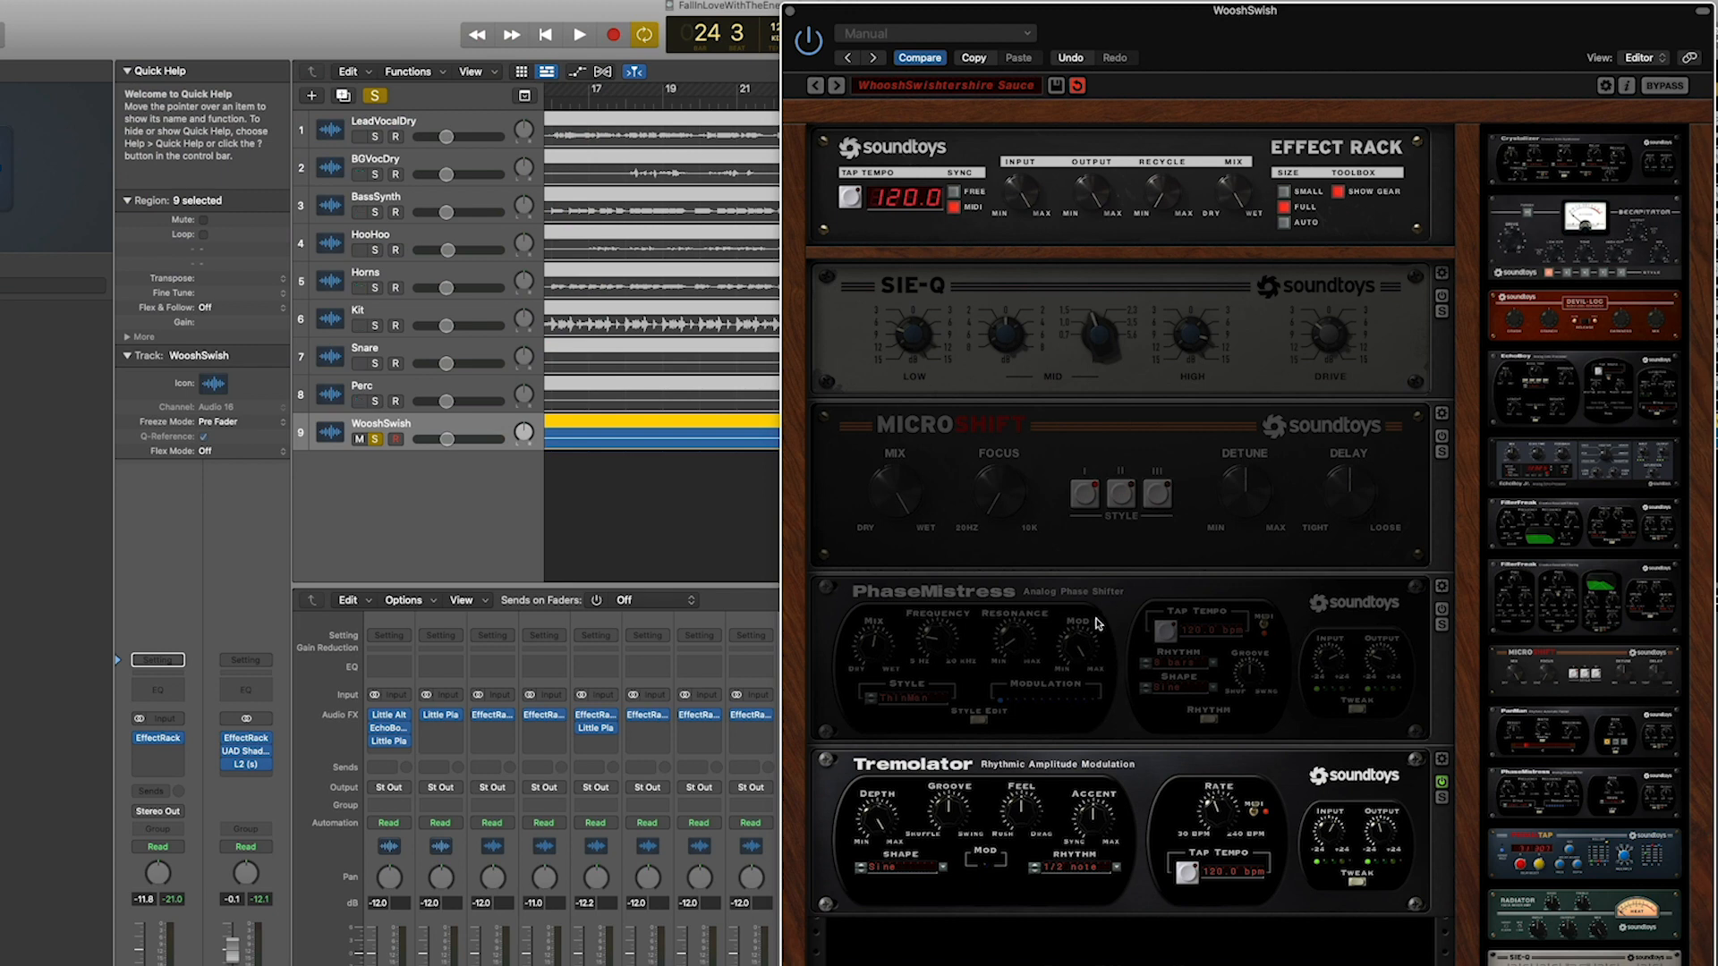
# Enable PhaseMistress, SIE-Q and MicroShift in the WooshSwish rack and audition the complete effect chain
pyautogui.click(1440, 610)
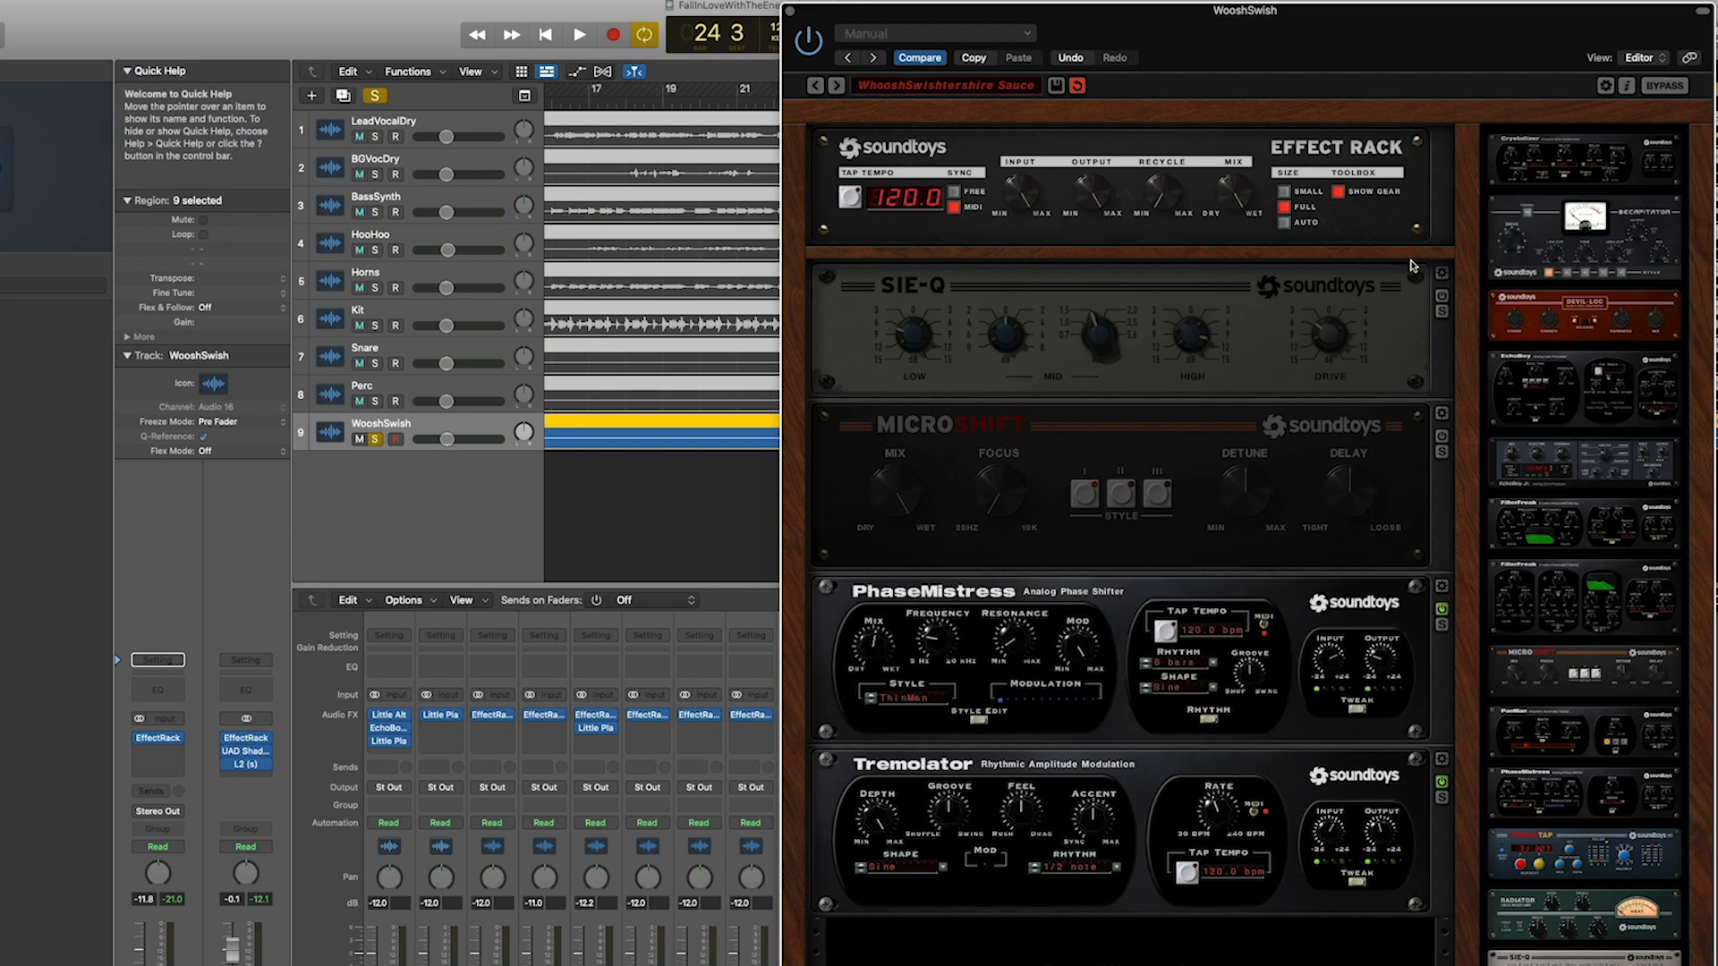
pyautogui.click(1441, 296)
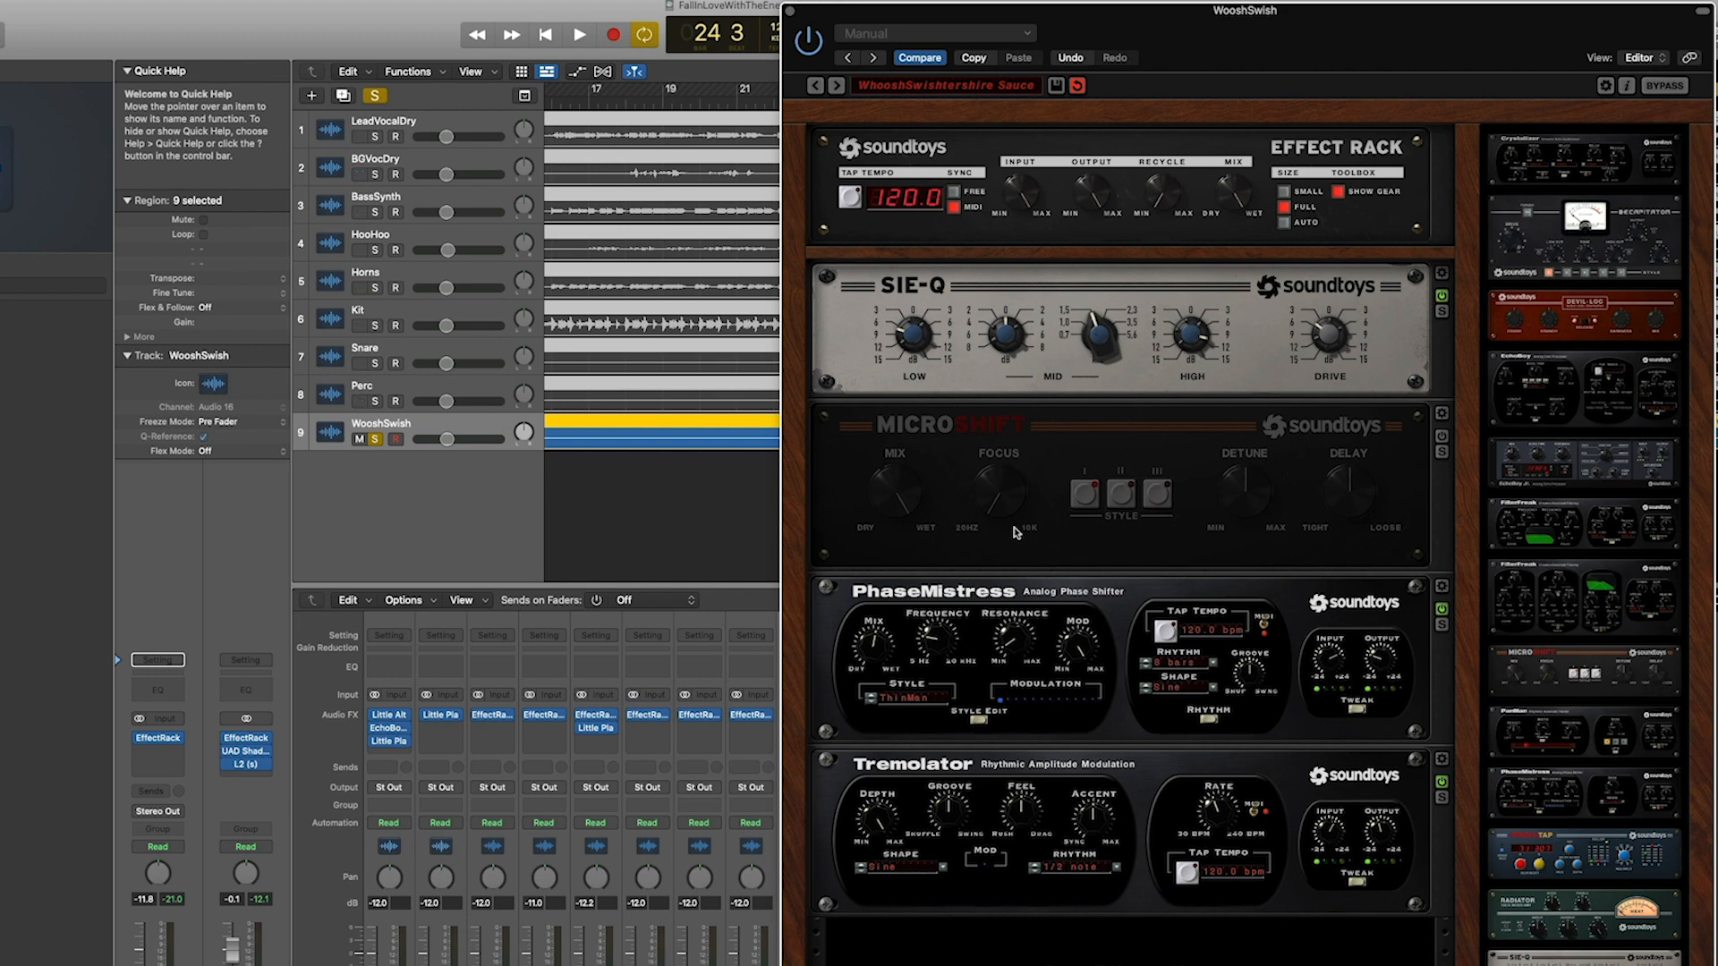
pyautogui.click(1442, 437)
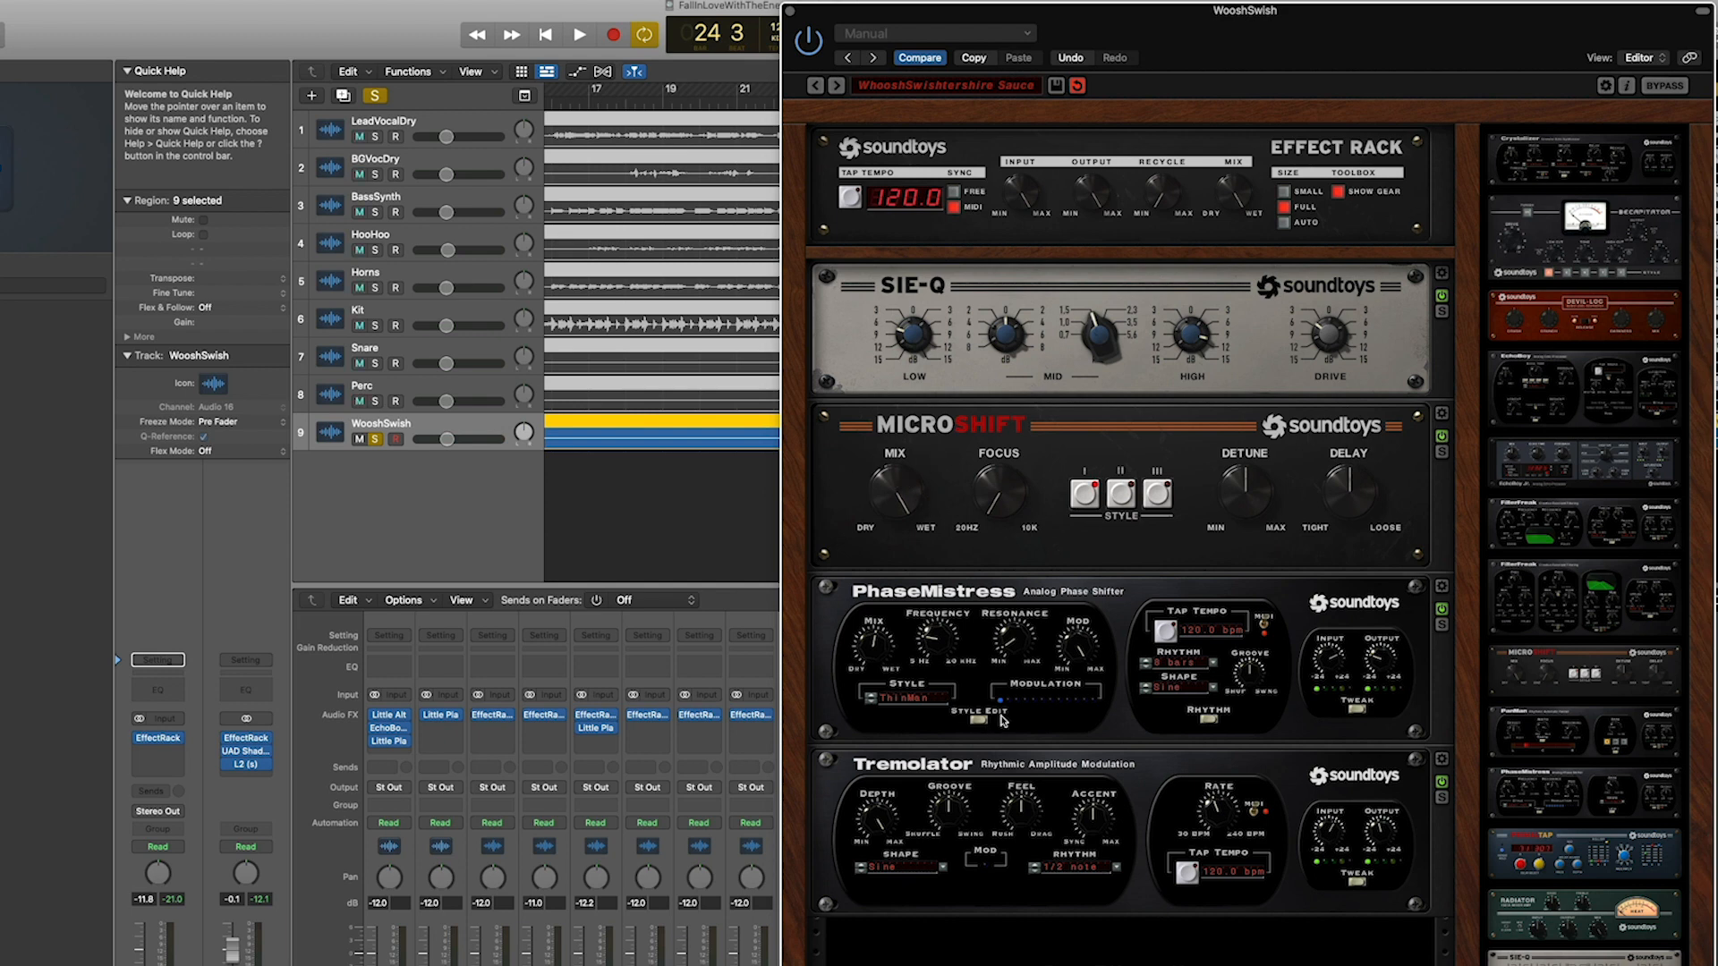
pyautogui.press('space')
pyautogui.press('space')
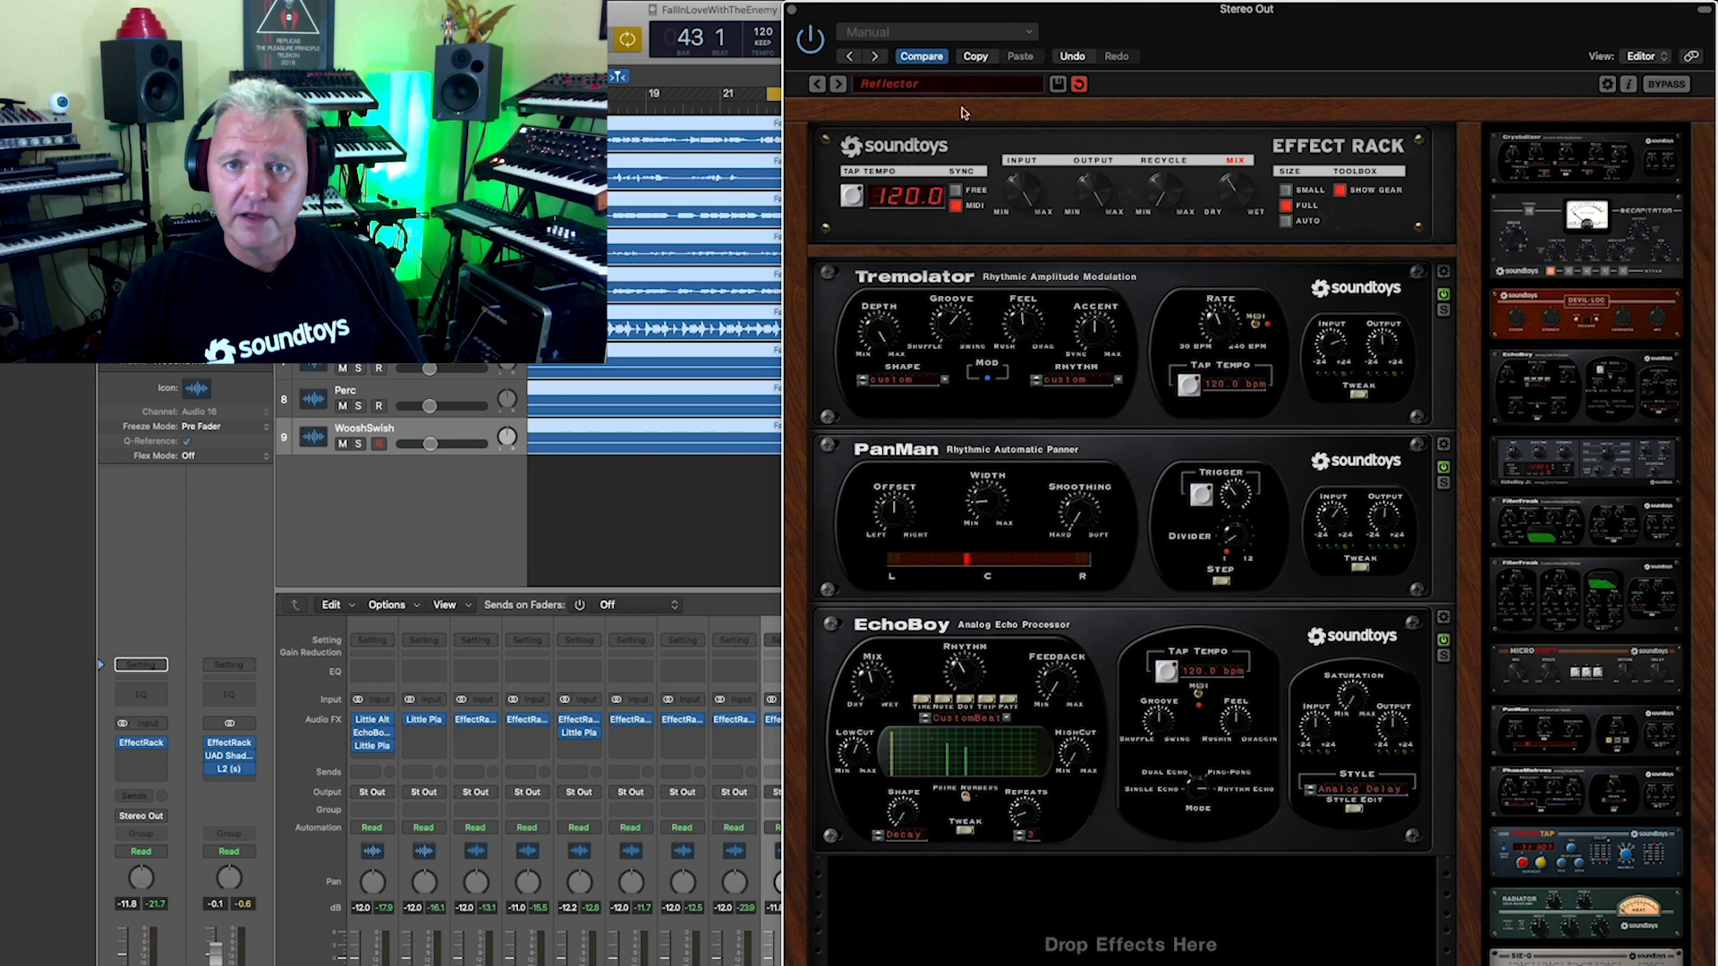
# Browse the Stereo Out rack presets as far as Stumble Along, return to Reflector, and adjust the rack's overall mix
pyautogui.click(839, 84)
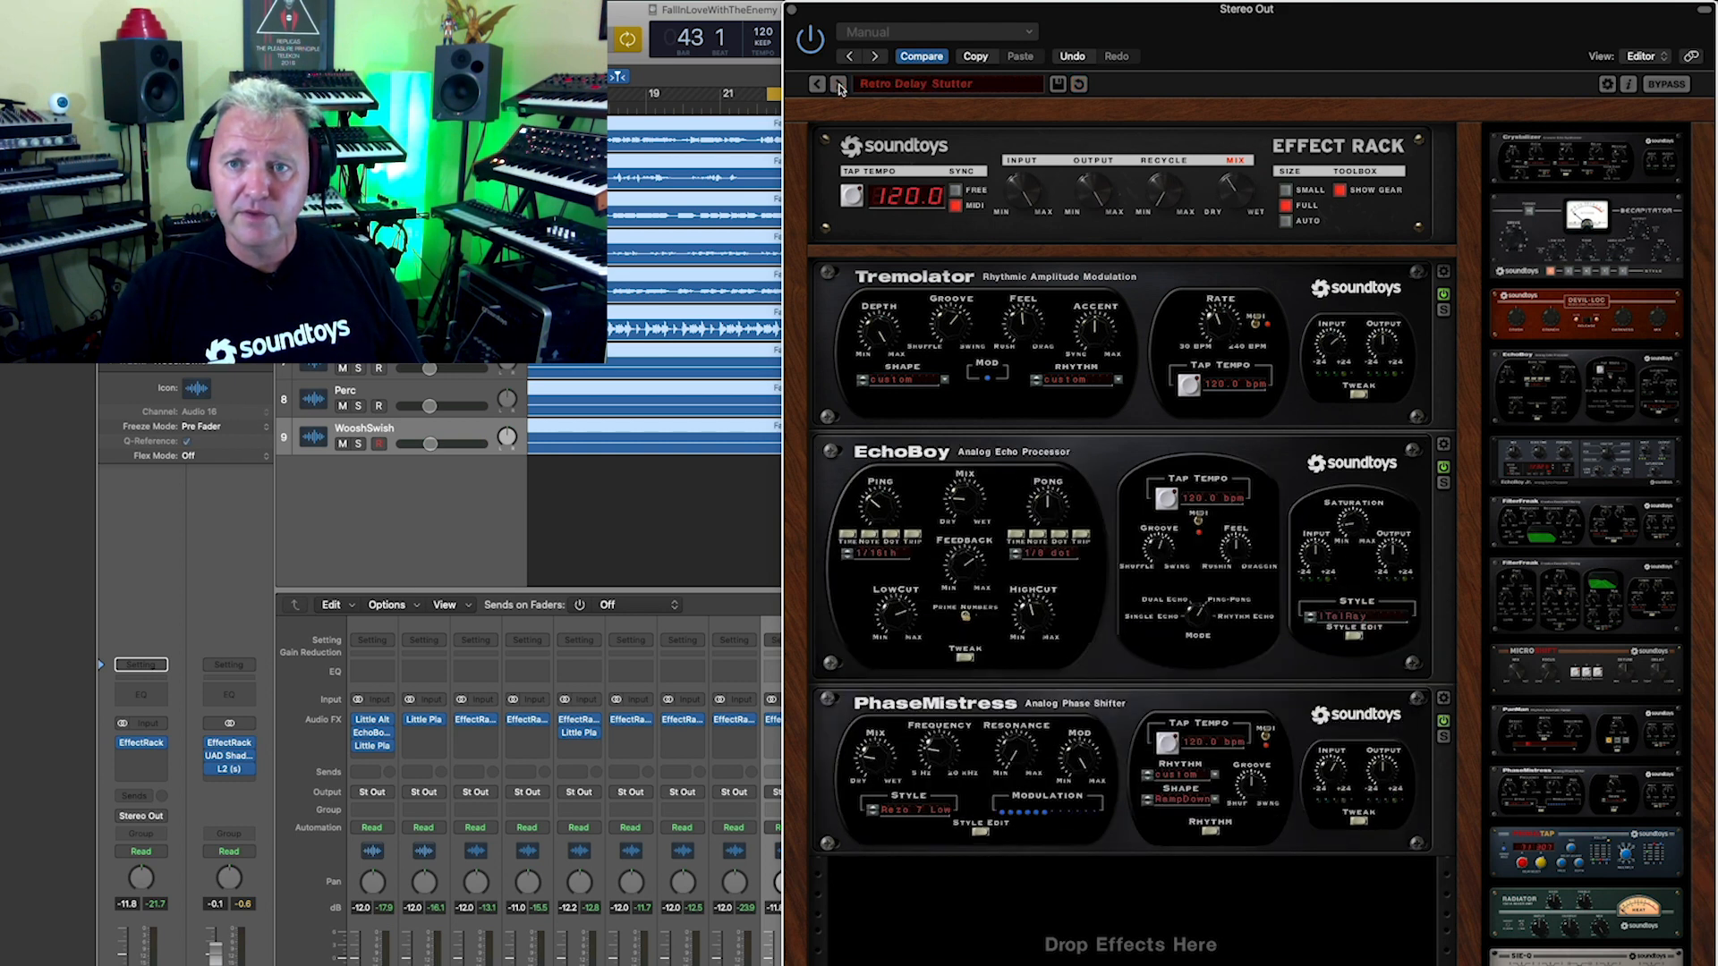
pyautogui.click(839, 84)
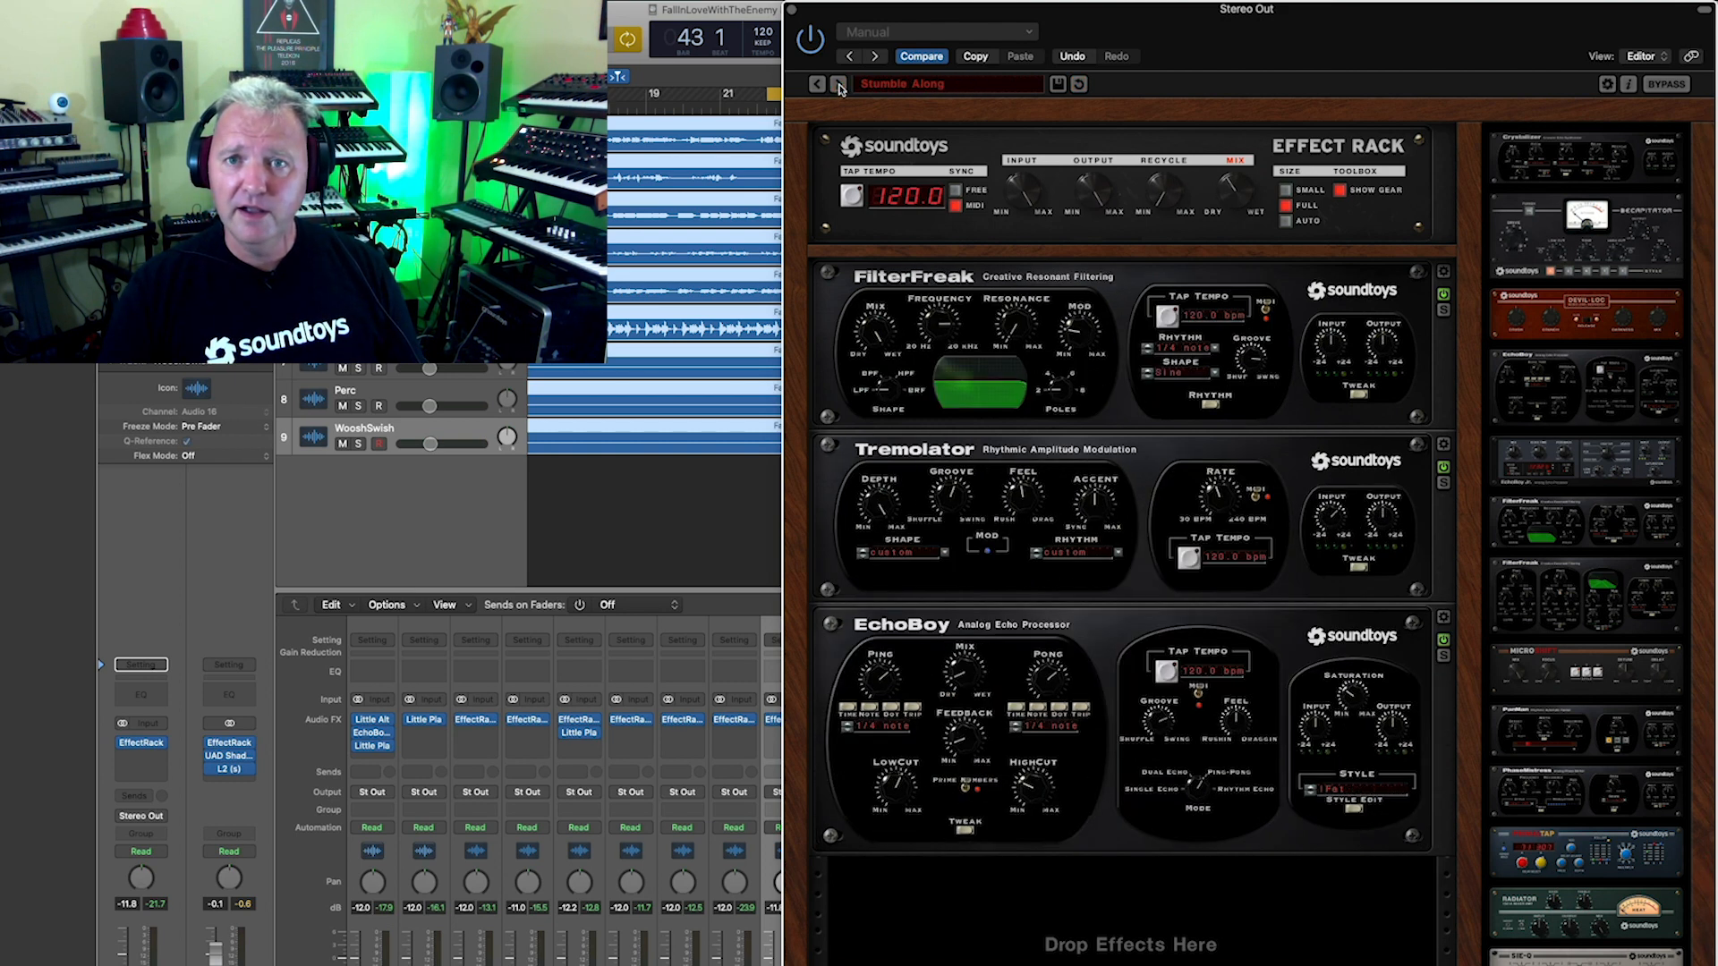
pyautogui.click(817, 84)
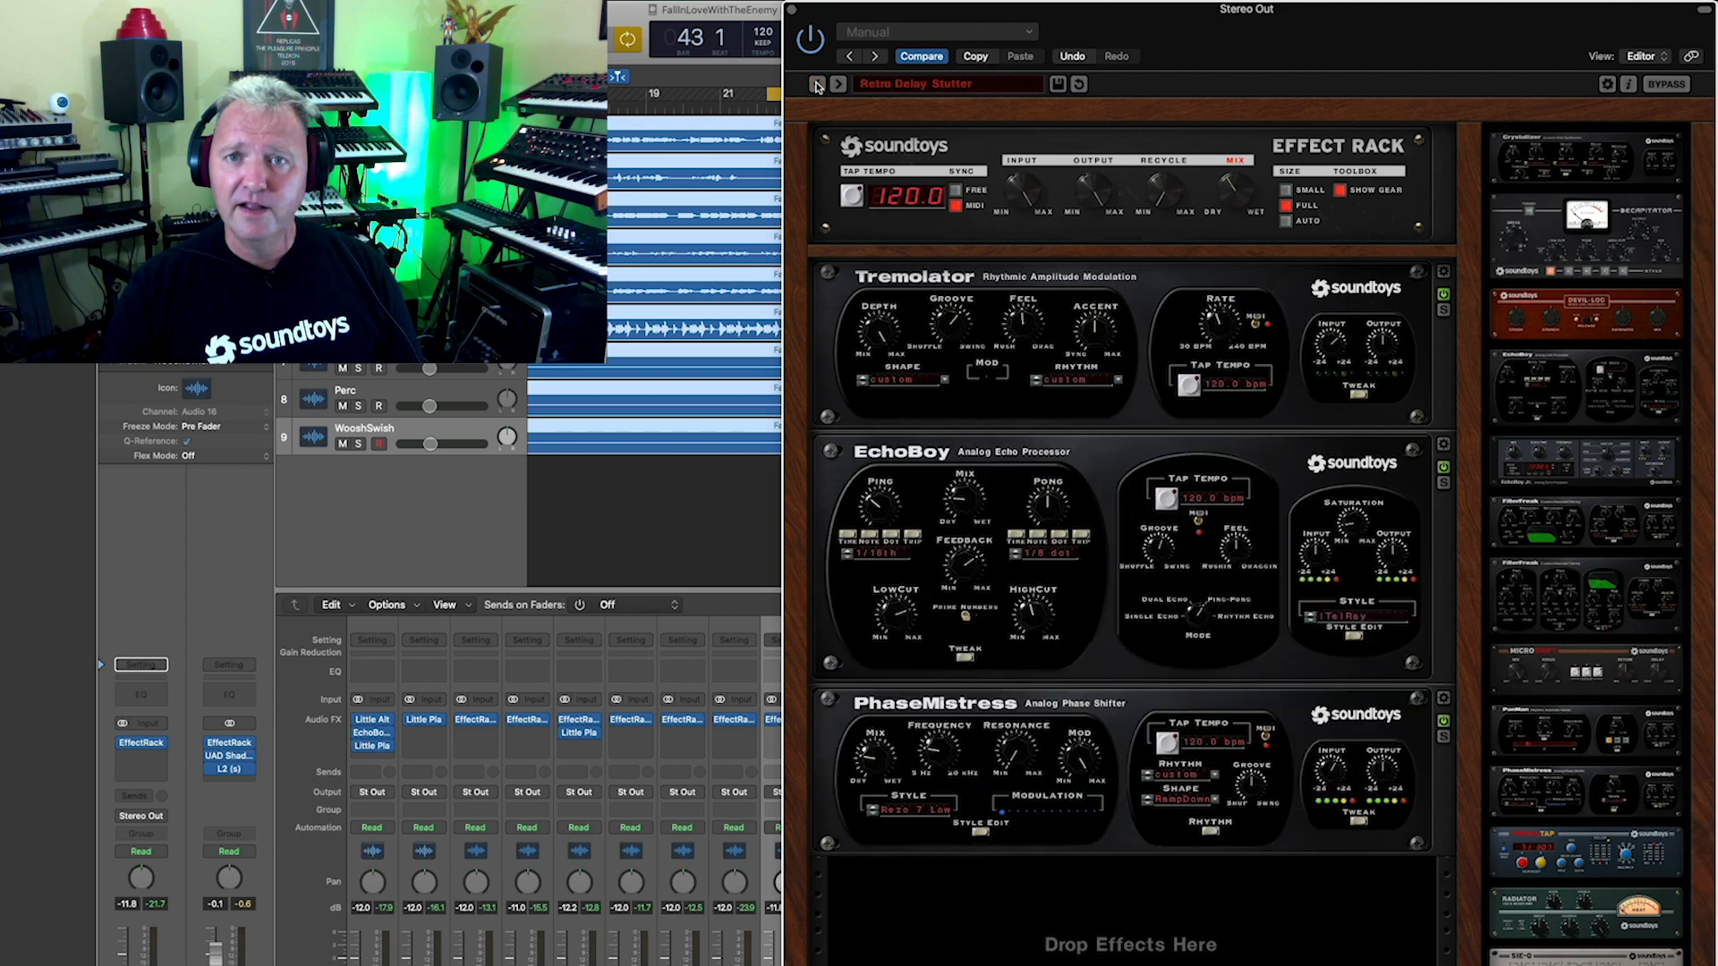
pyautogui.click(817, 84)
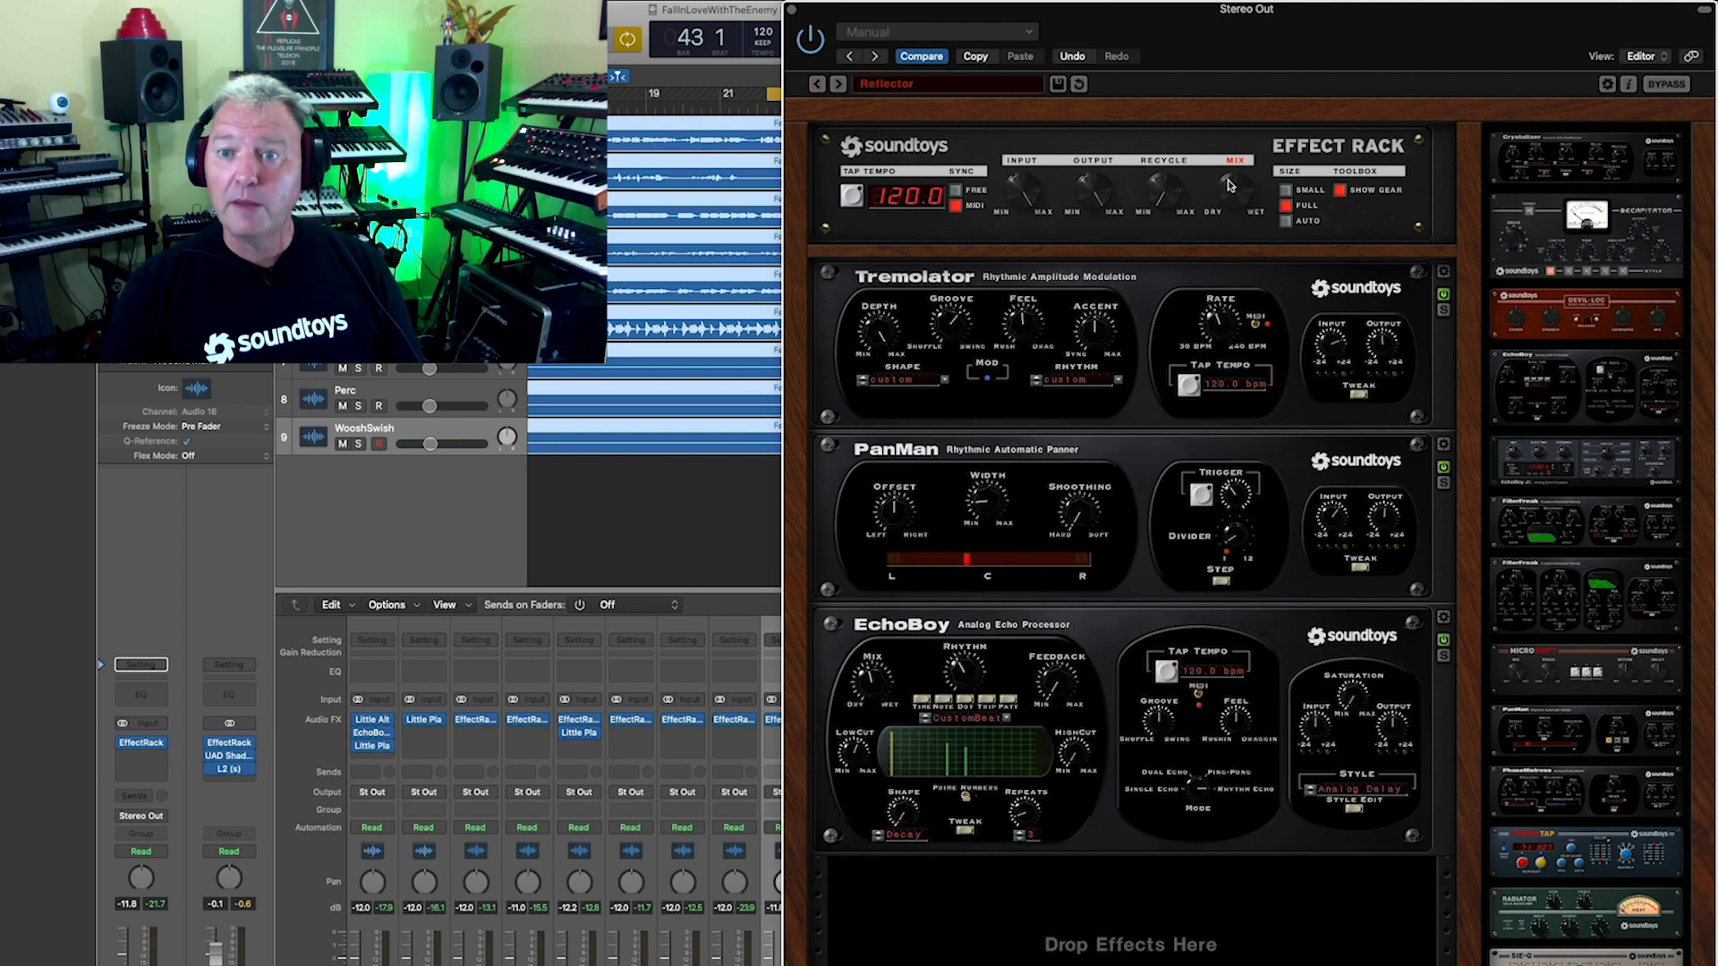
pyautogui.moveTo(1230, 185); pyautogui.dragTo(1231, 165)
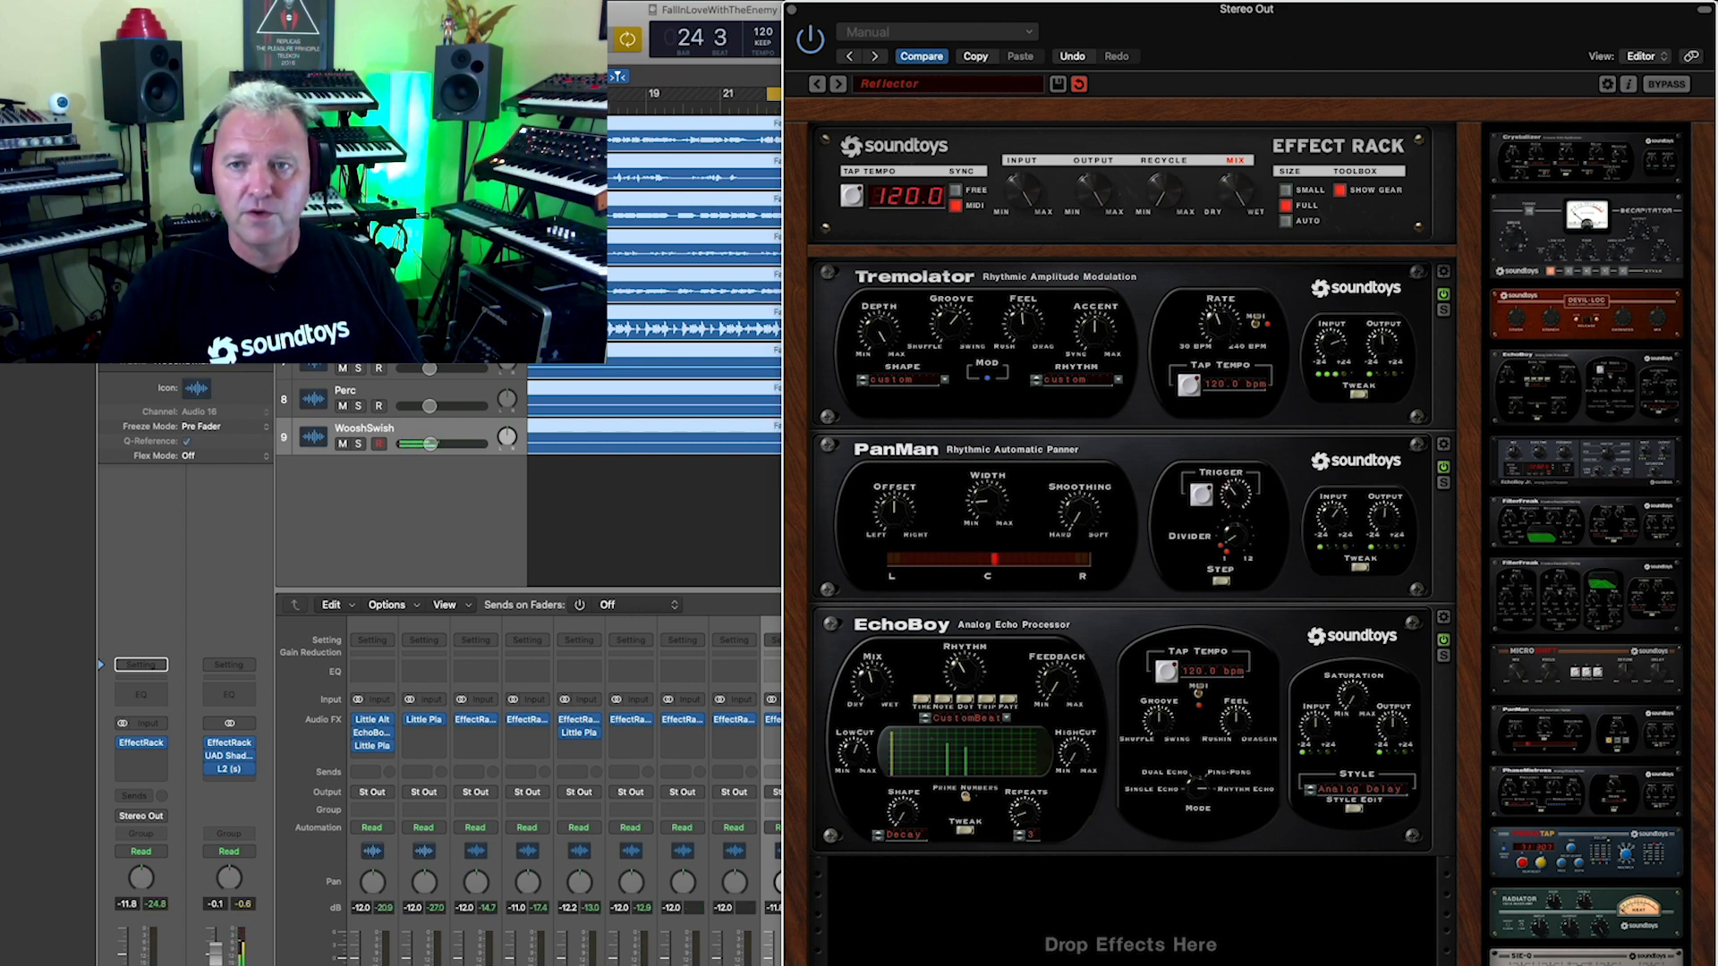
# Step through Retro Delay Stutter to the Stepping Up preset, try a different rack mix, and revert the preset's changes
pyautogui.click(838, 84)
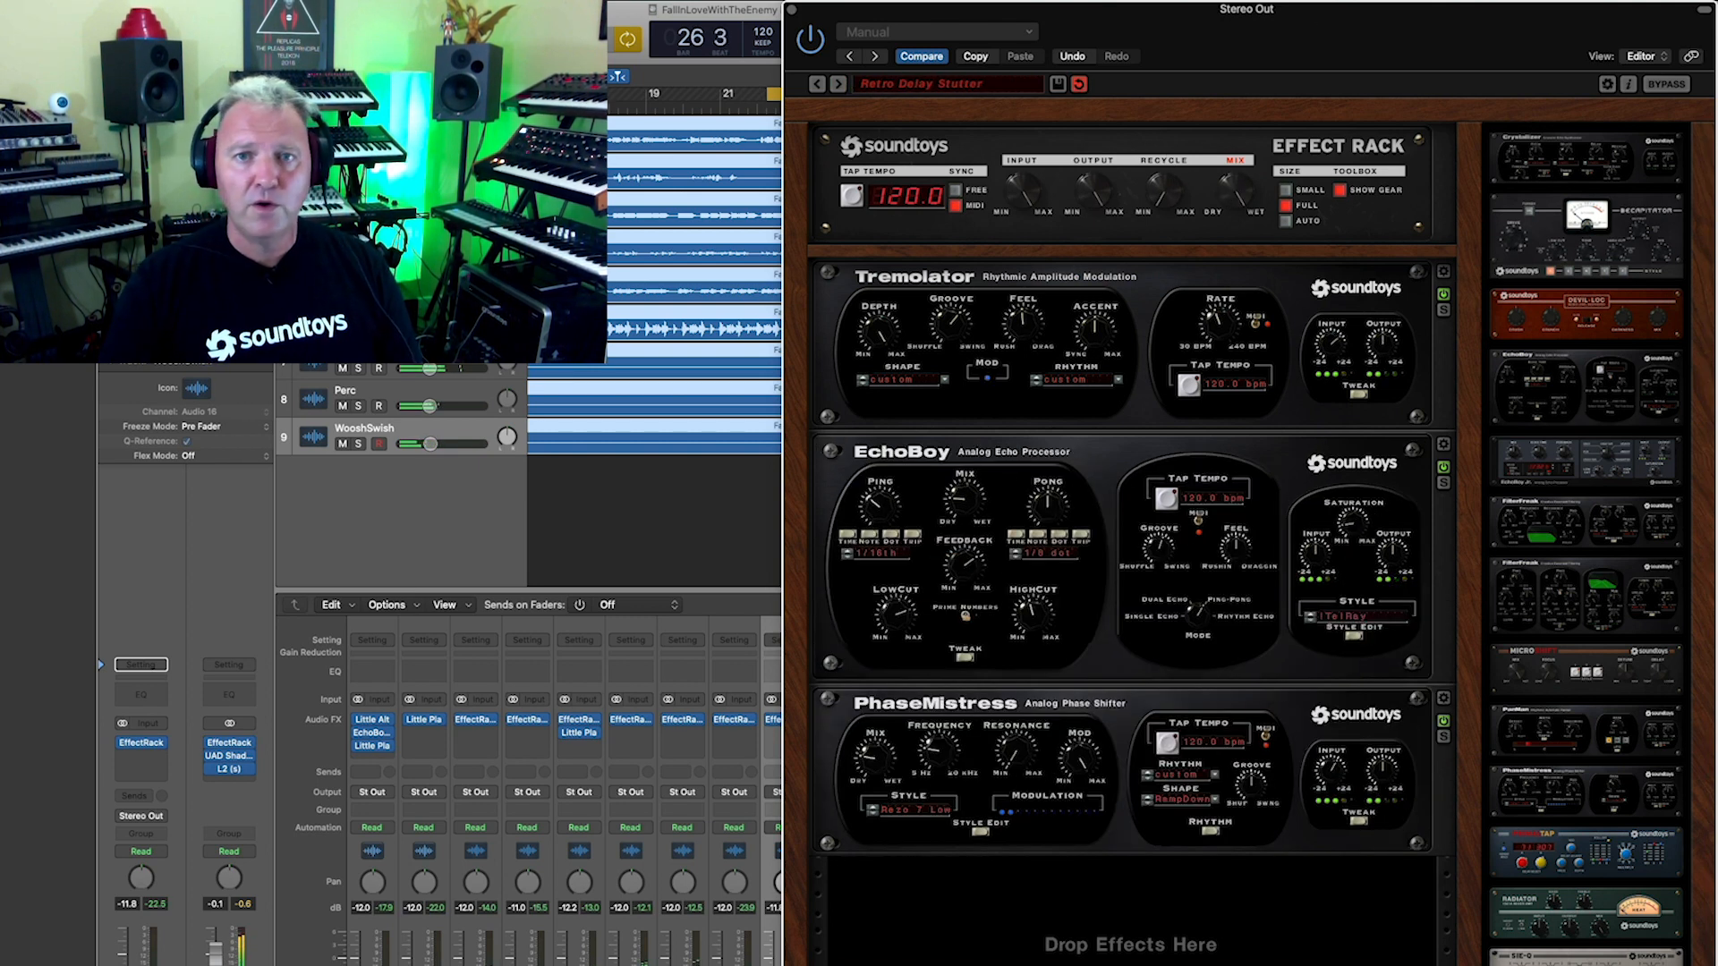
pyautogui.click(838, 84)
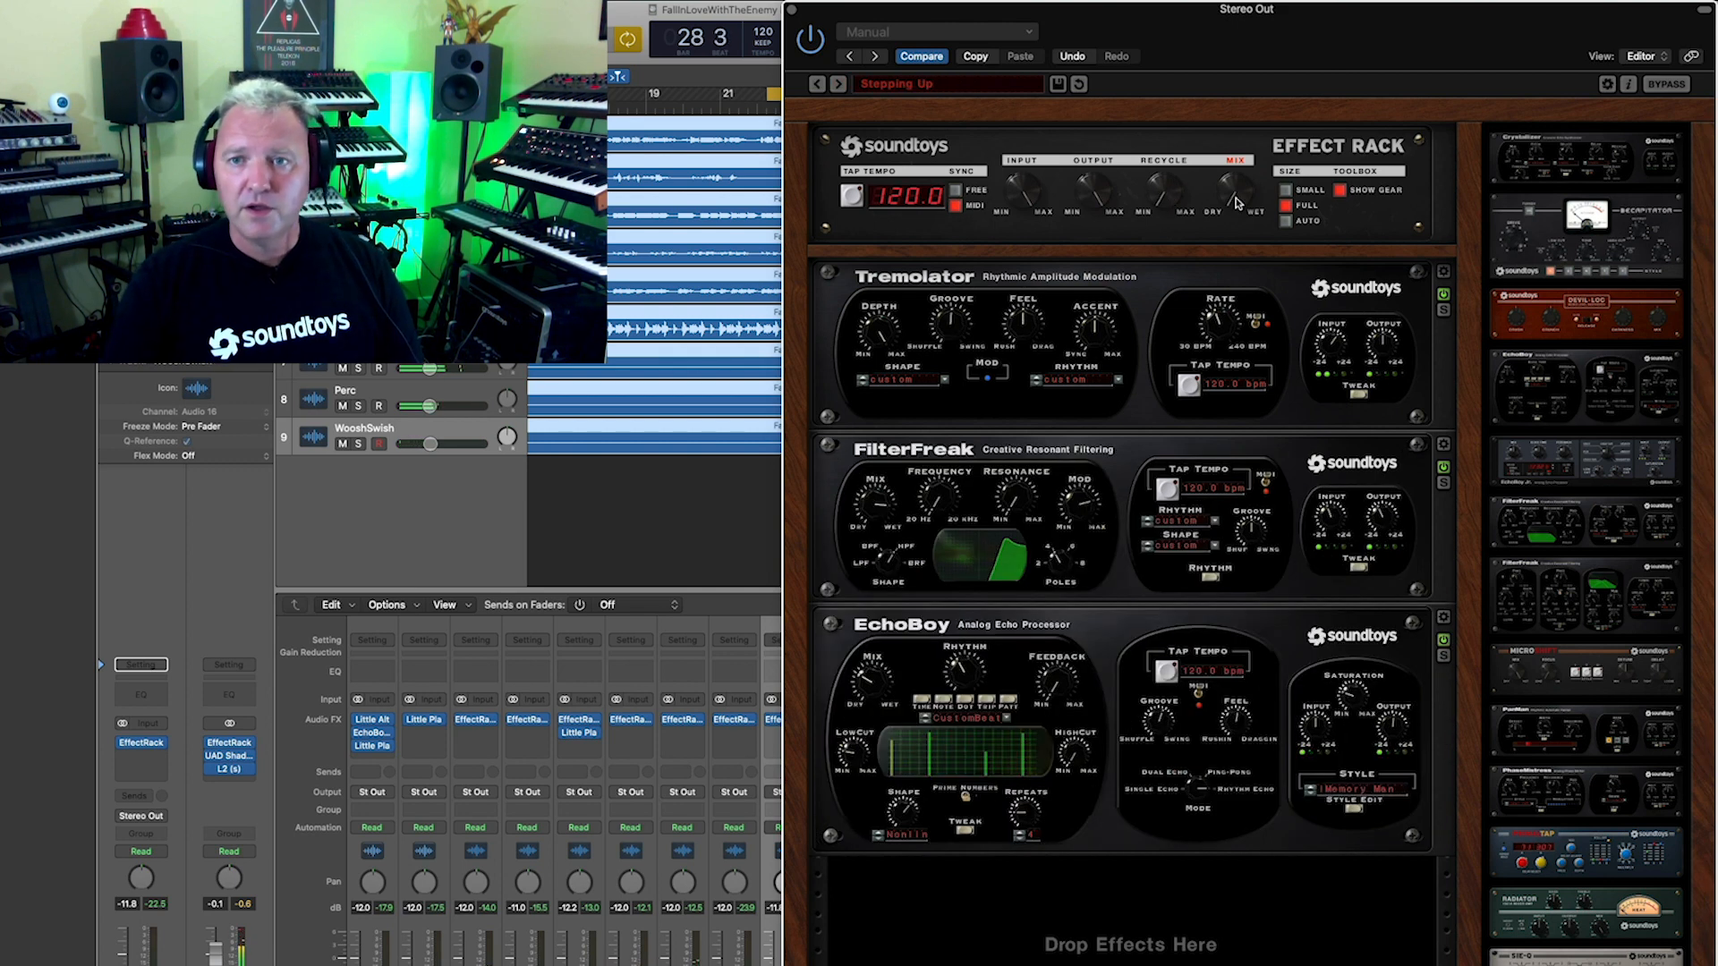
pyautogui.moveTo(1238, 203); pyautogui.dragTo(1234, 190)
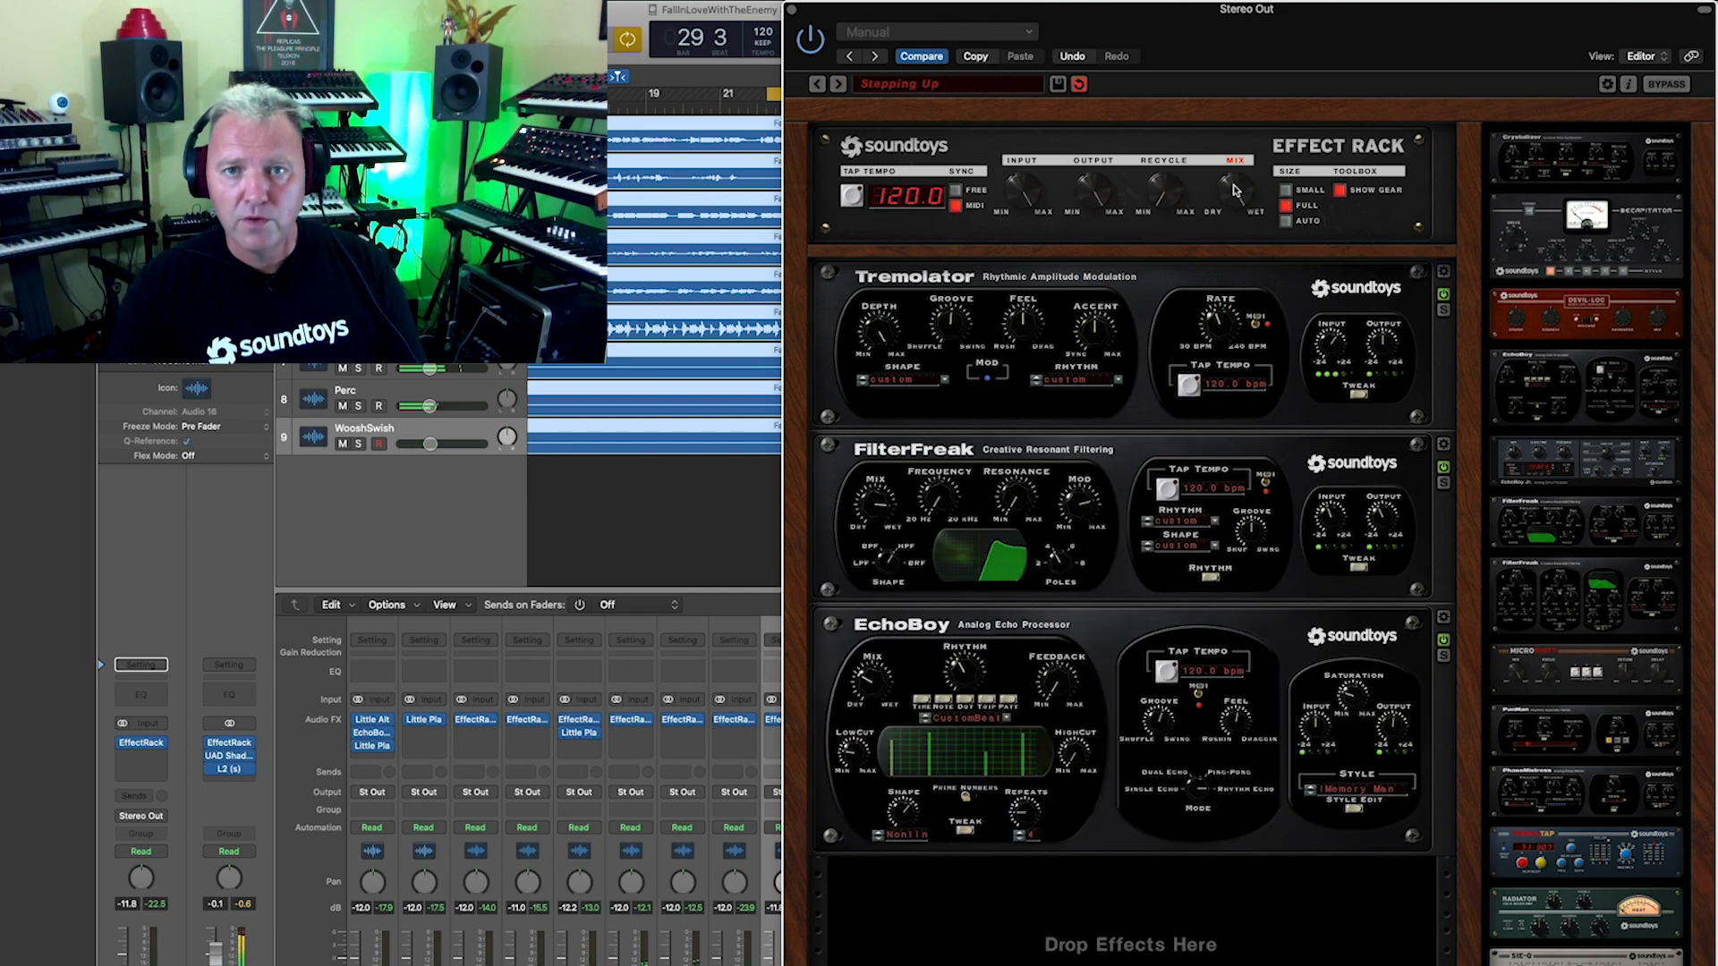
pyautogui.click(1079, 84)
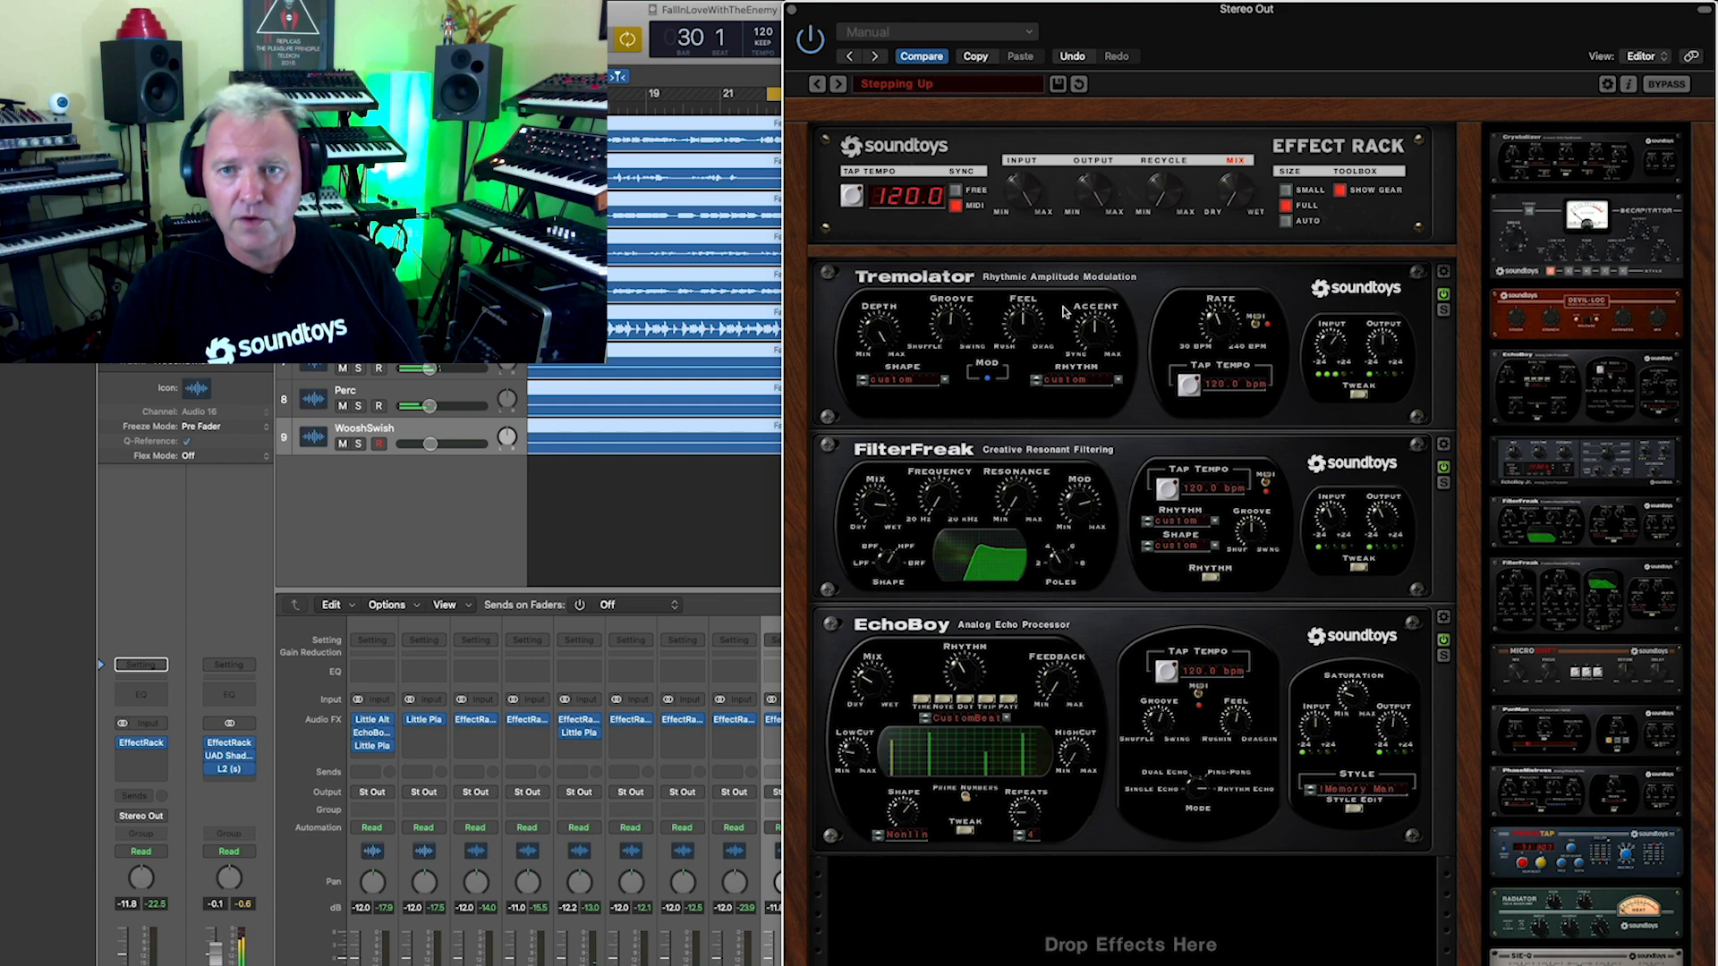
# Load the Stumble Along preset on Stereo Out, try a different rack mix during playback, and revert the preset's changes
pyautogui.click(838, 84)
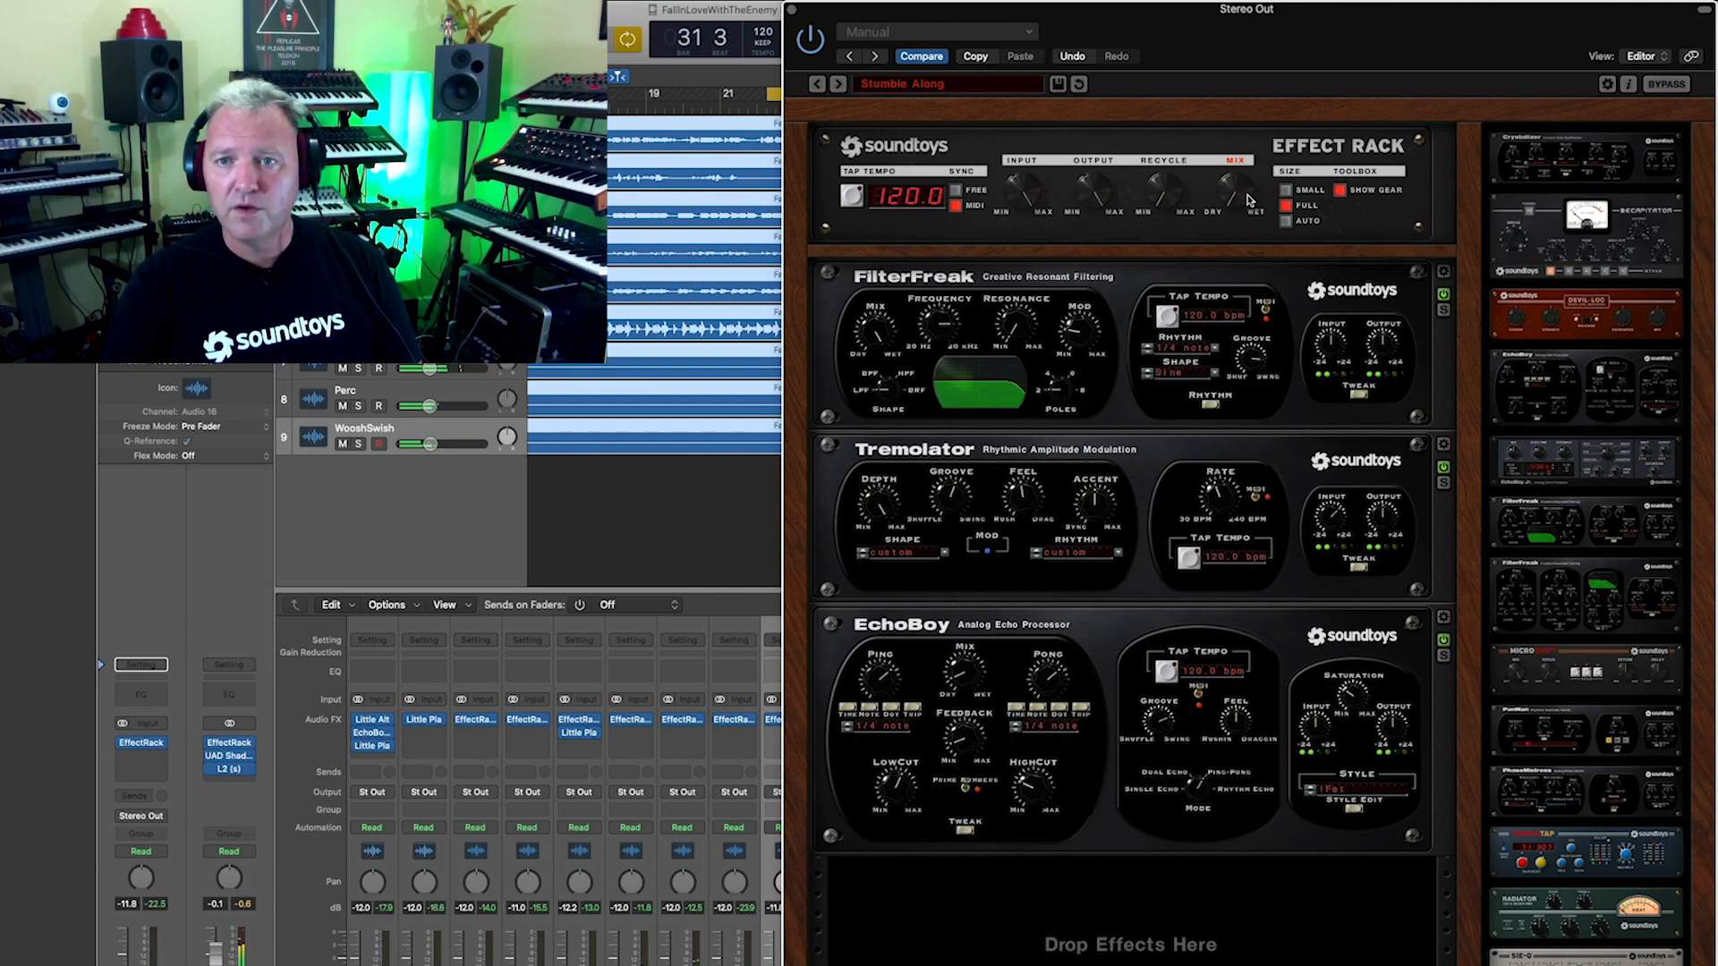
pyautogui.moveTo(1241, 202); pyautogui.dragTo(1238, 192)
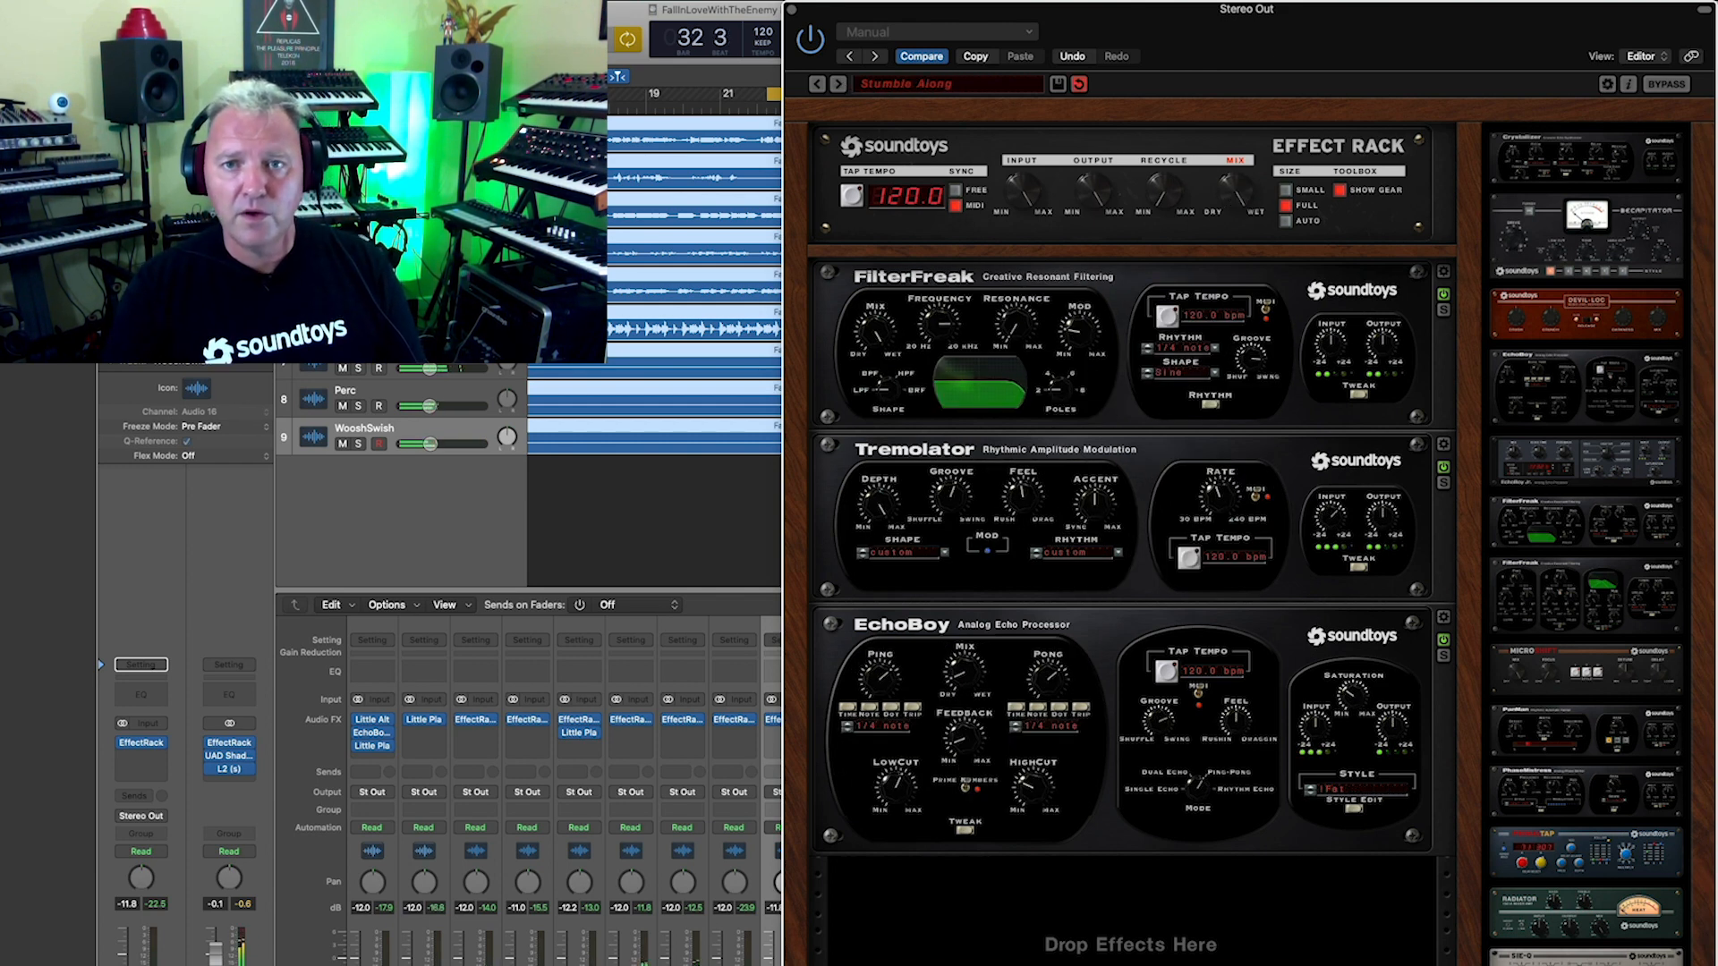
pyautogui.click(1079, 84)
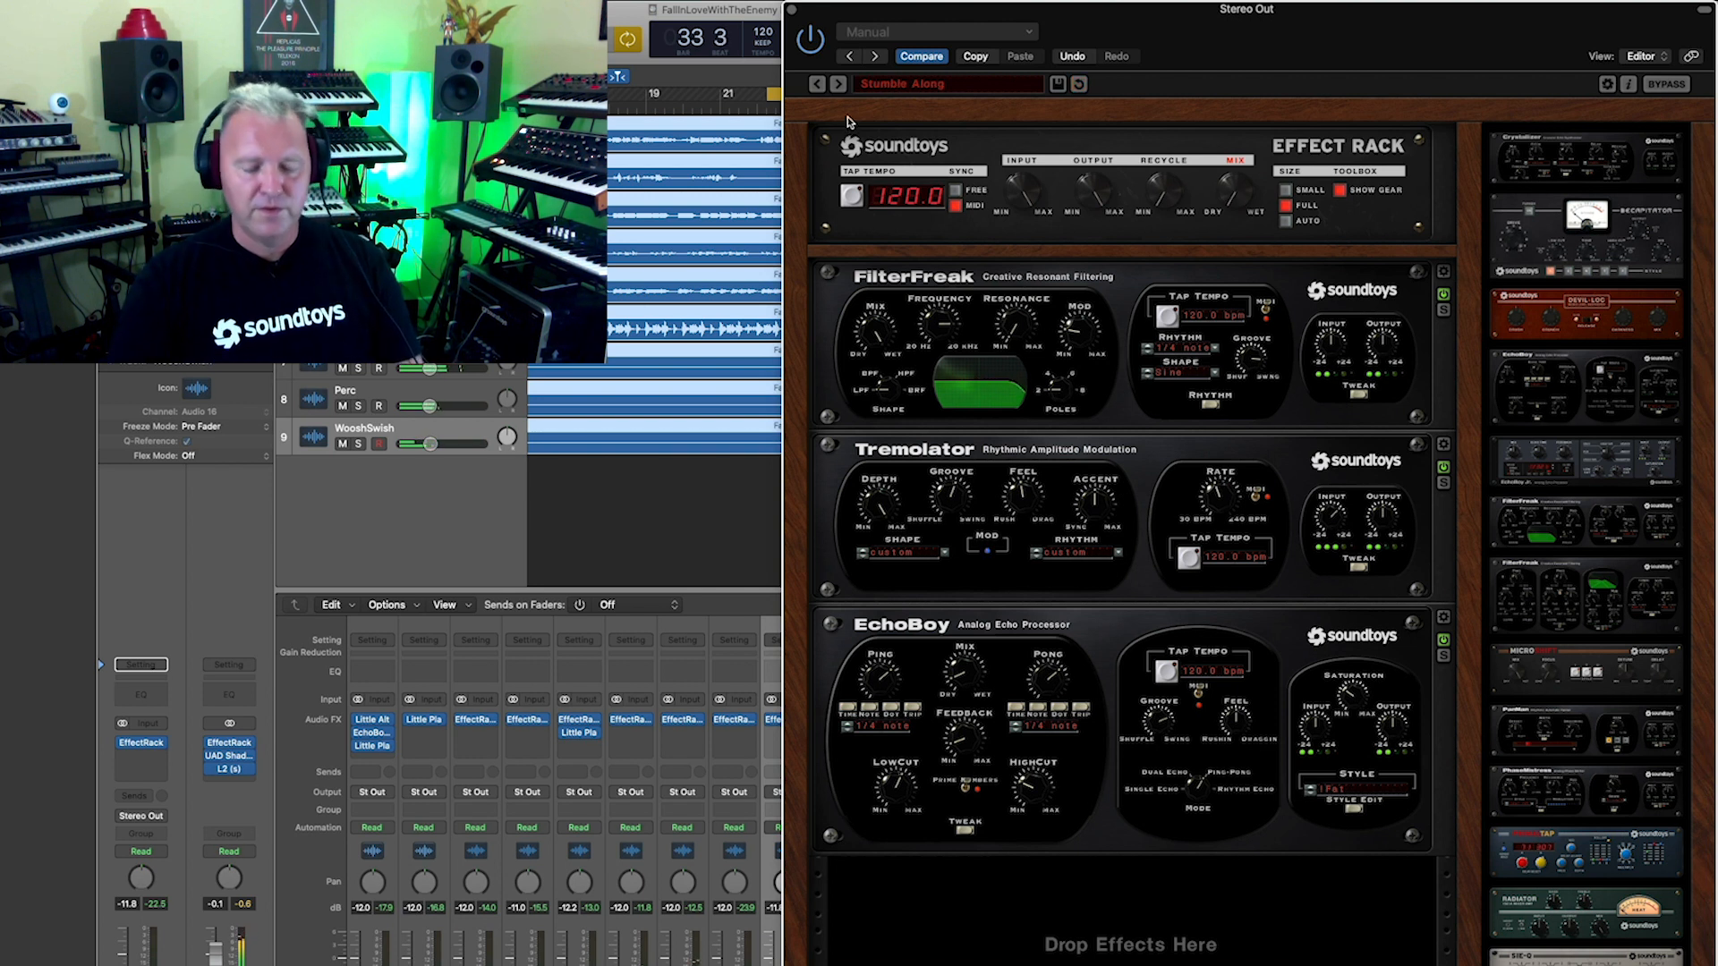